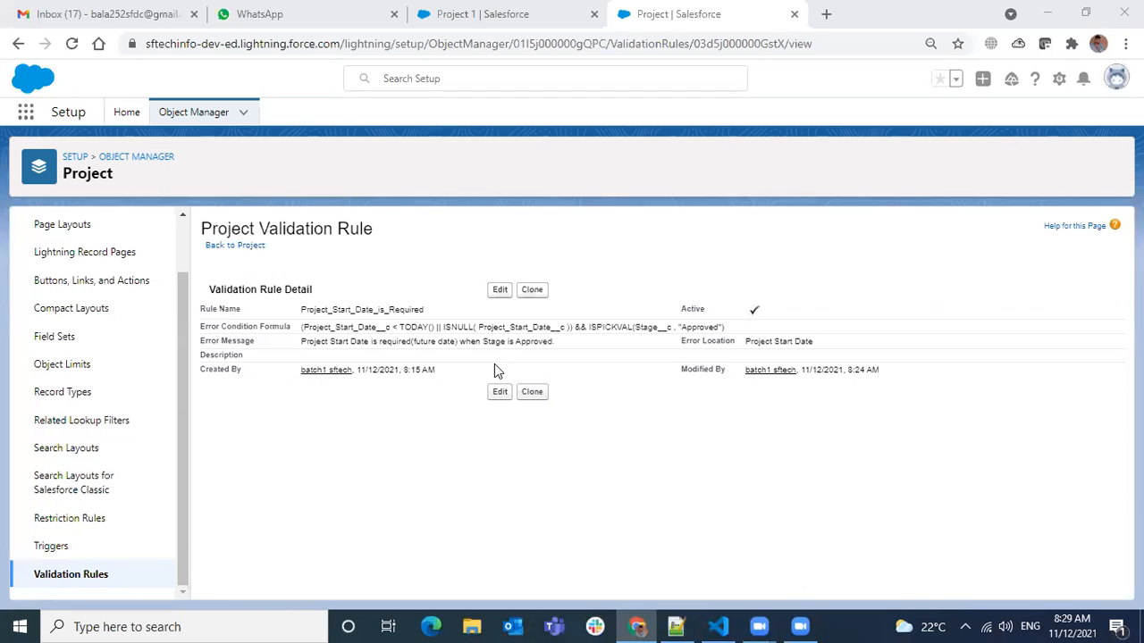
# Open the Project_Start_Date_is_Required rule for editing to review its formula, and discard the unsaved edit on the Project record.
pyautogui.click(499, 291)
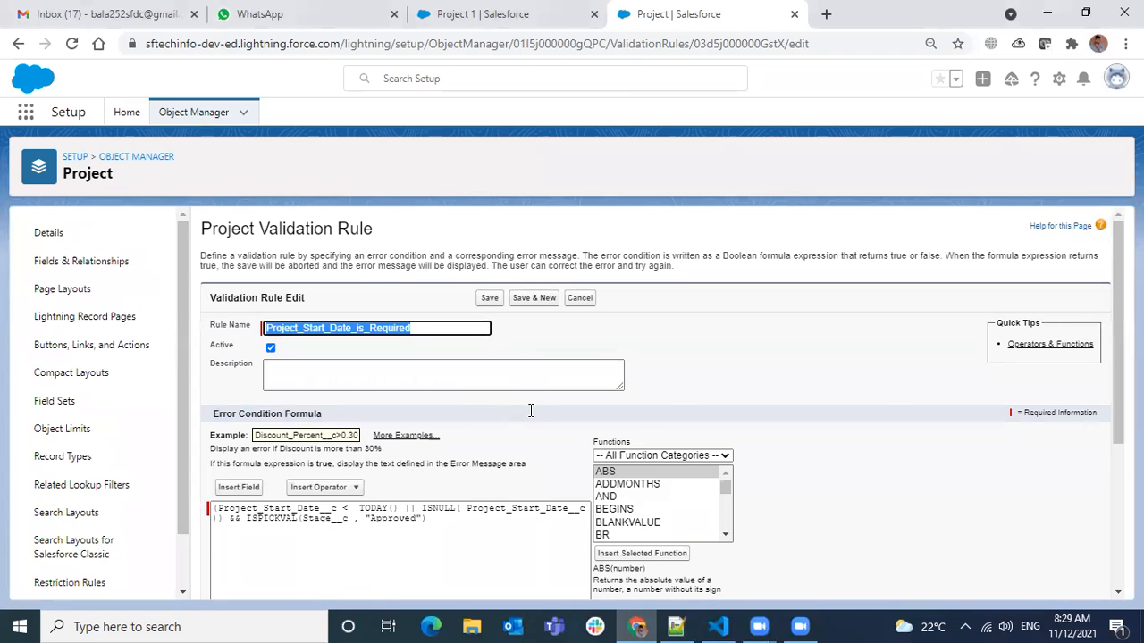
pyautogui.scroll(-1, 531, 413)
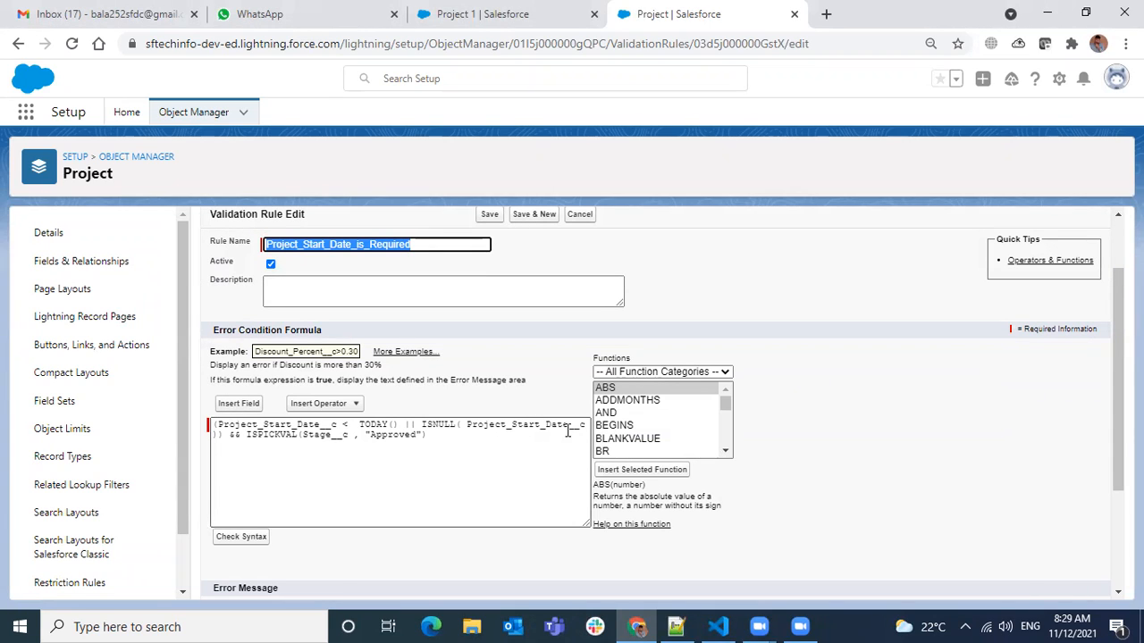
pyautogui.click(412, 23)
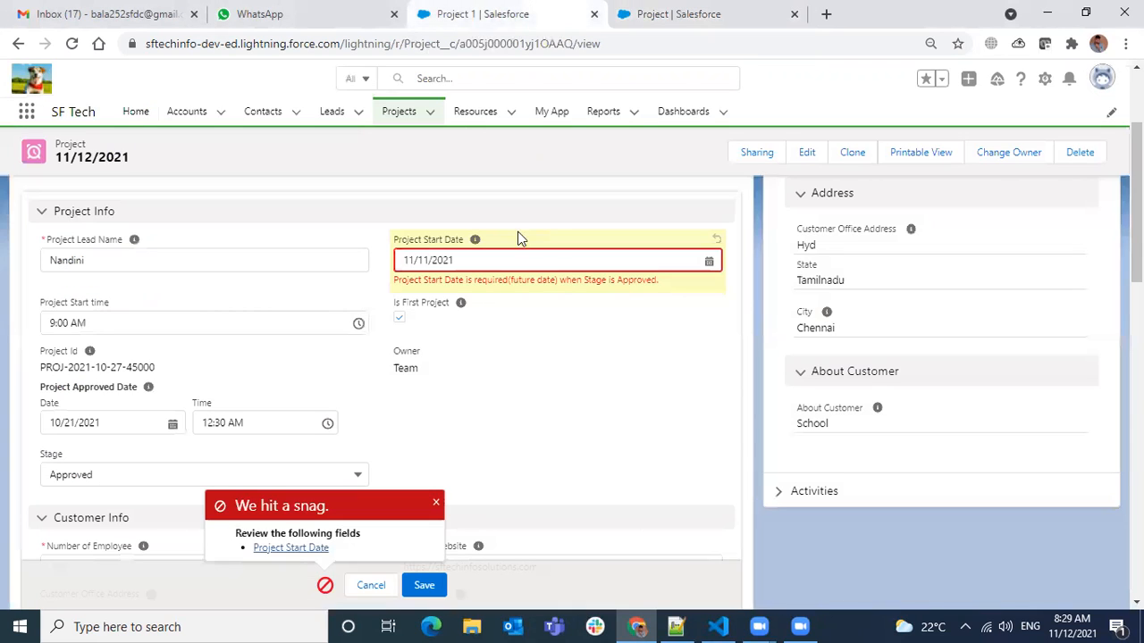
pyautogui.click(370, 587)
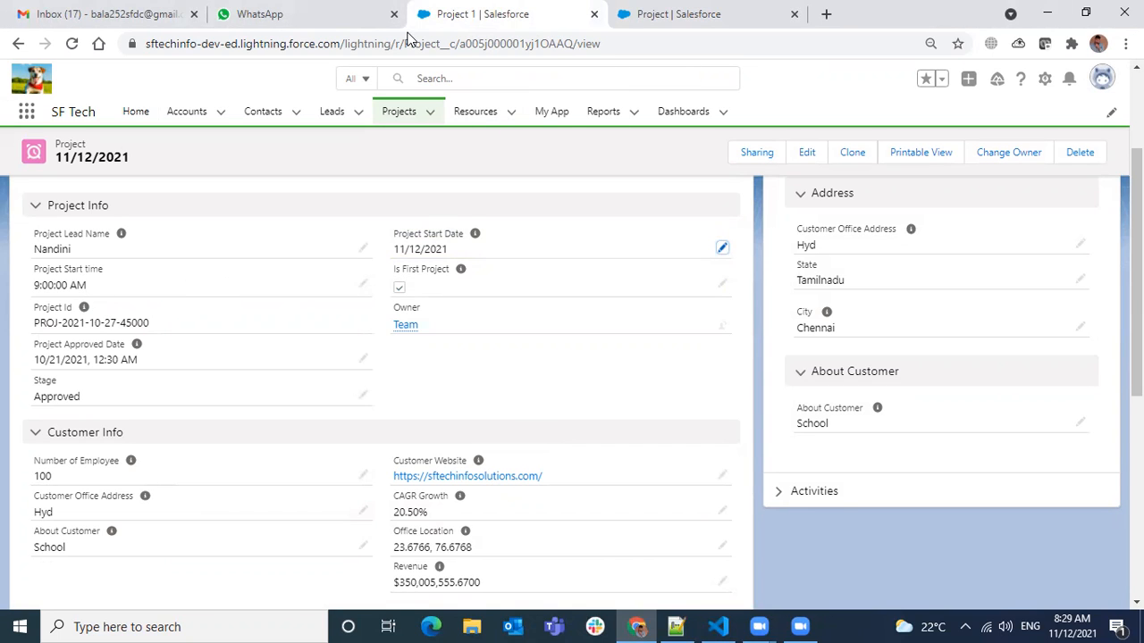
# Return to the Project object's setup and start a new validation rule.
pyautogui.hotkey('ctrl', 'Tab')
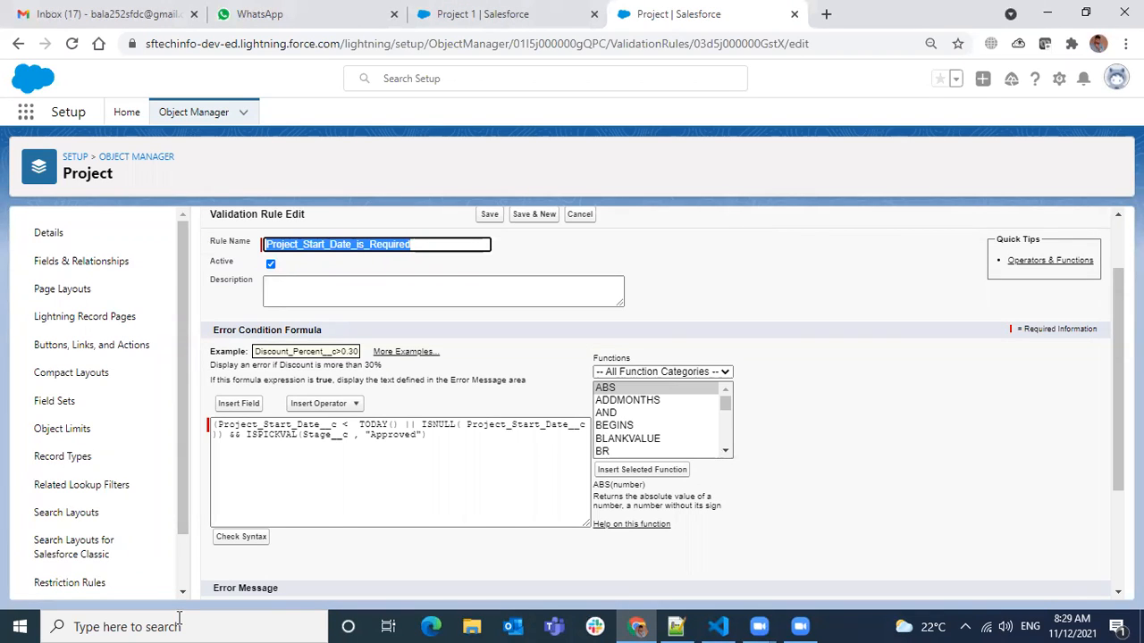
pyautogui.scroll(-1, 90, 564)
pyautogui.click(34, 575)
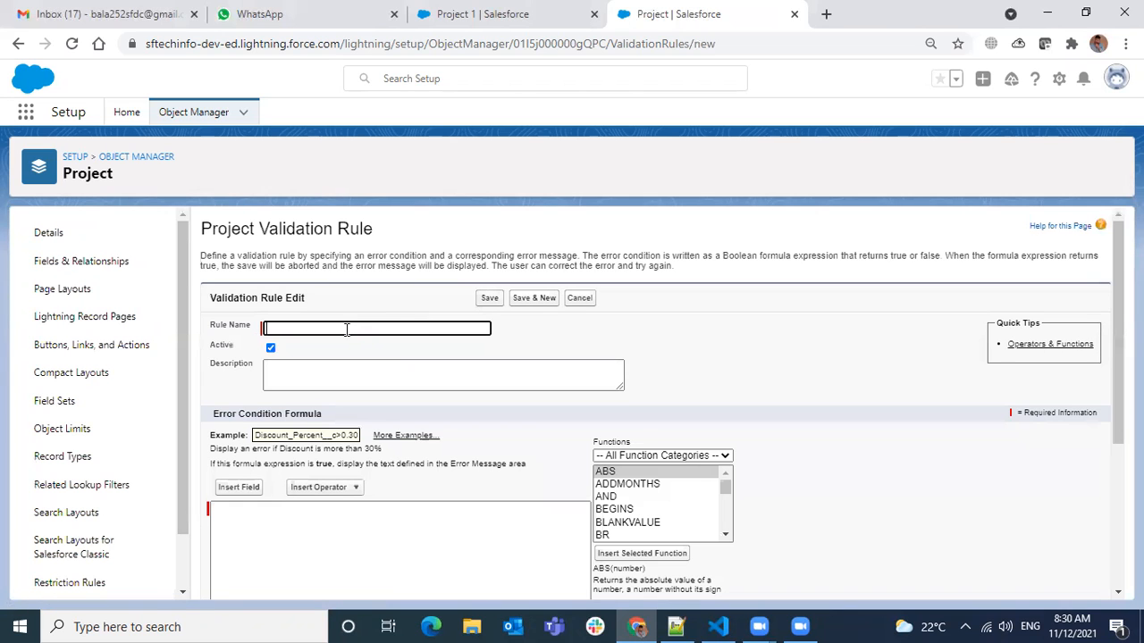
# Name the new validation rule Project_Rejected_Validation_on_Start_dat.
pyautogui.click(345, 328)
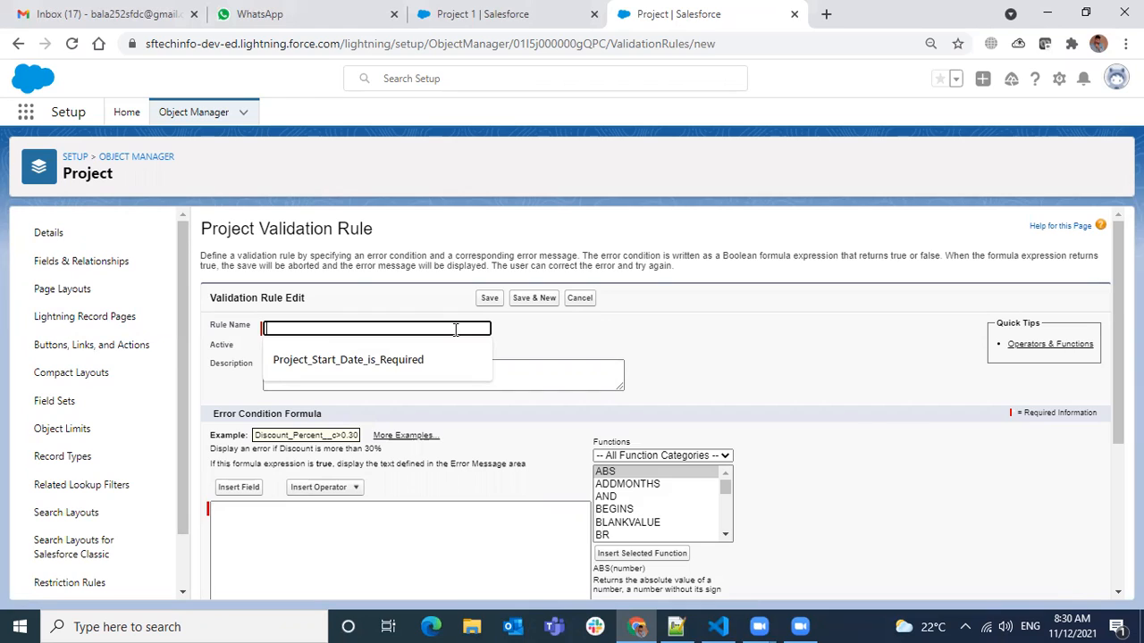
pyautogui.write('Project Re')
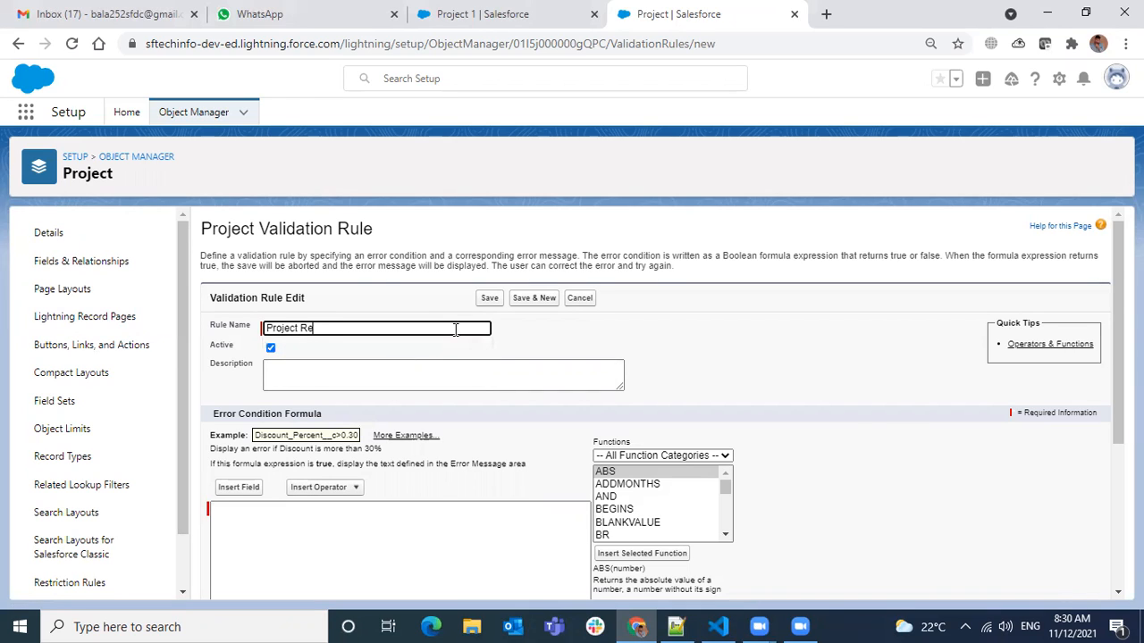
pyautogui.write('jected Validation')
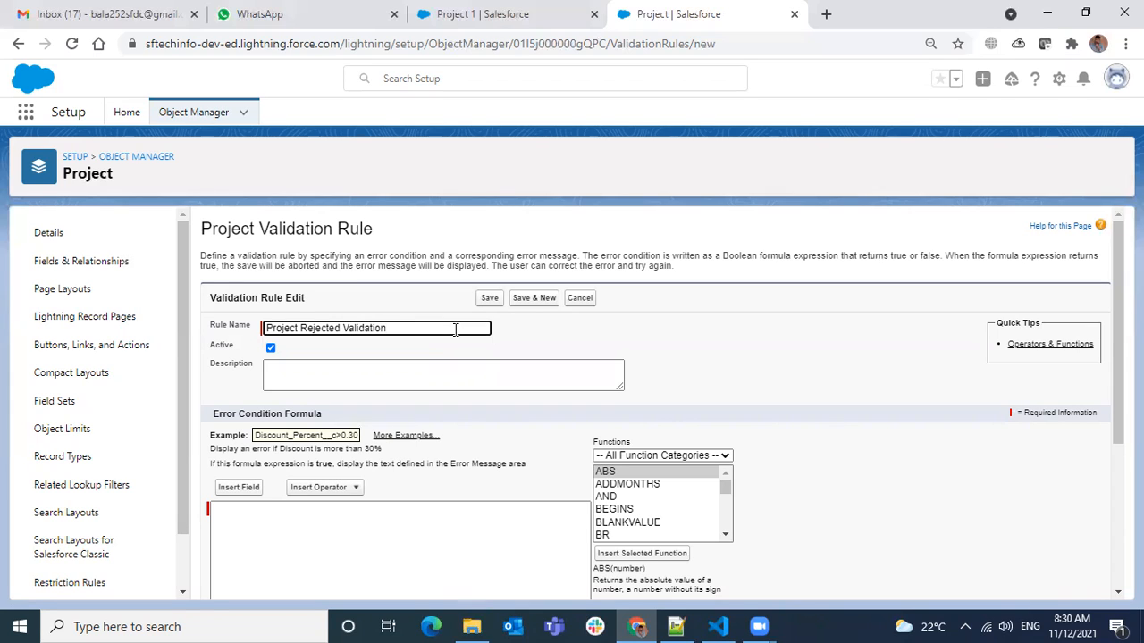
pyautogui.write(' n')
pyautogui.press('BackSpace')
pyautogui.write('on Start dat')
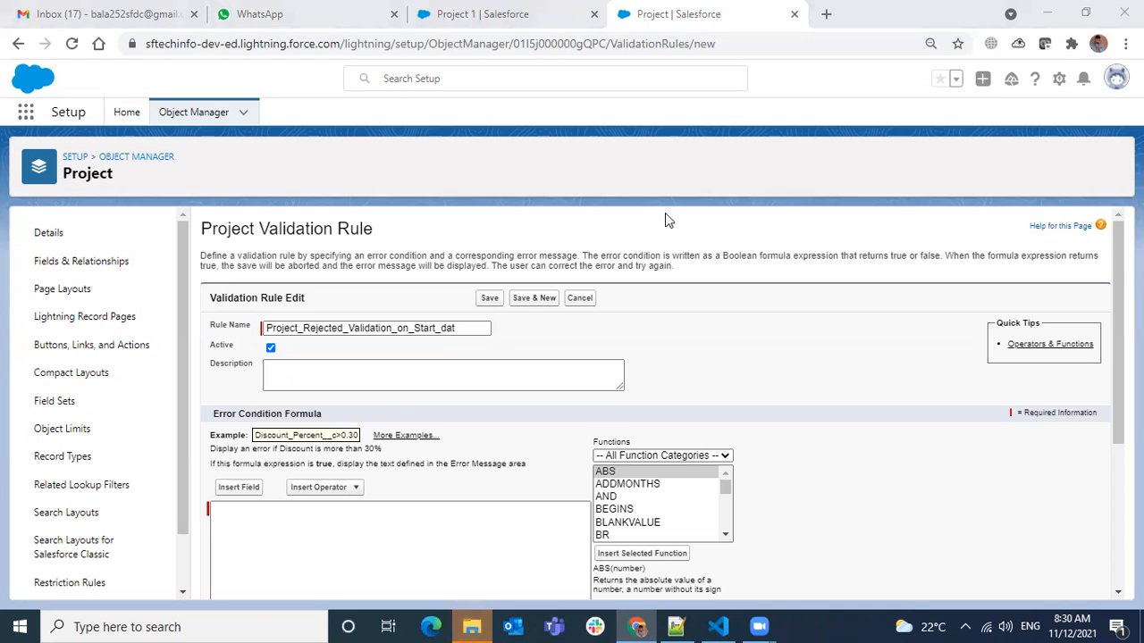
pyautogui.click(479, 329)
pyautogui.click(681, 376)
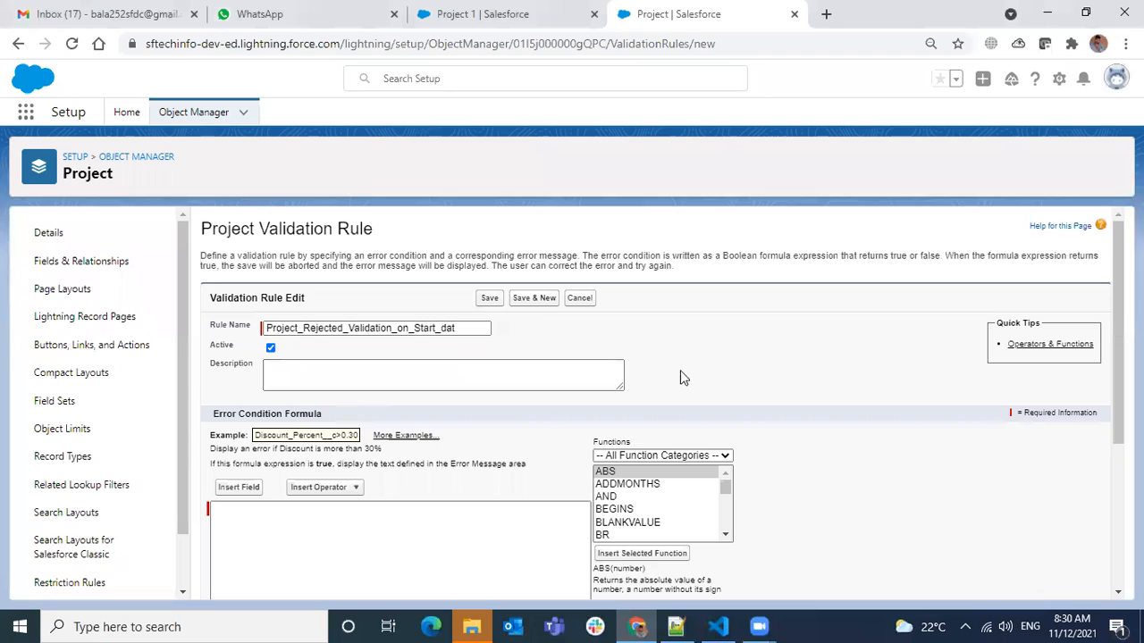
# Insert the ISNULL function into the rule's empty error condition formula.
pyautogui.scroll(-1, 312, 471)
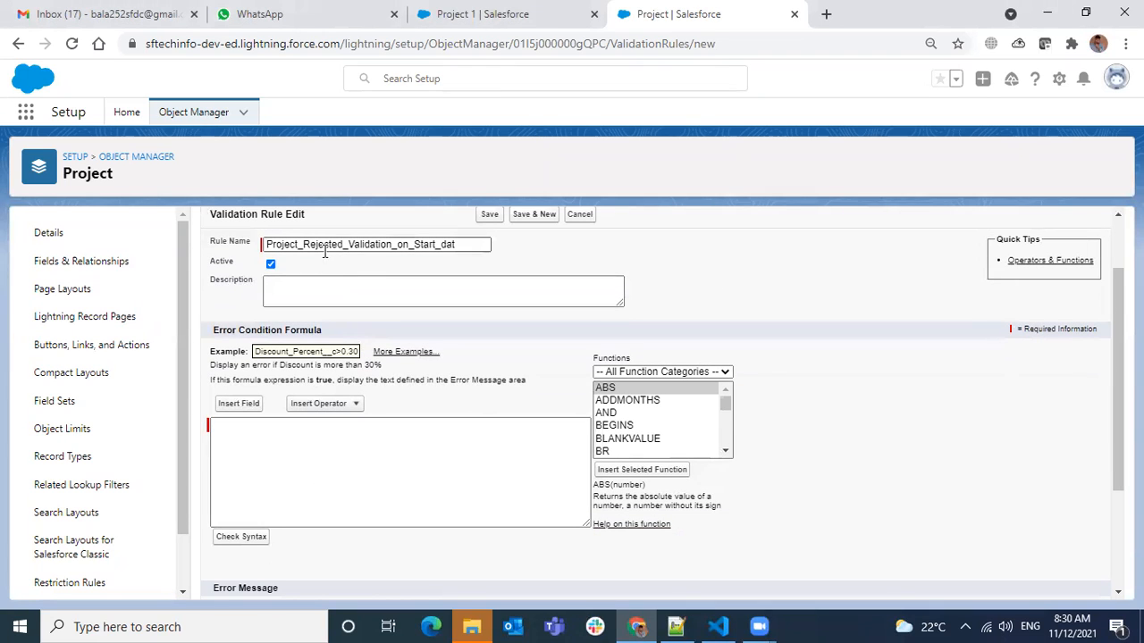
pyautogui.click(425, 27)
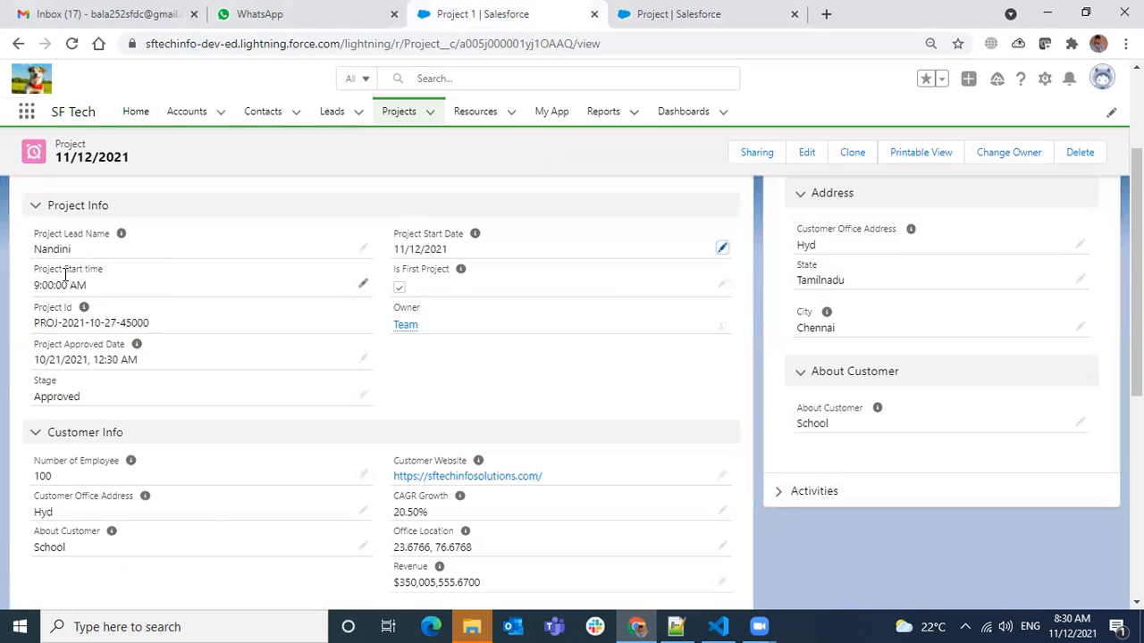
pyautogui.click(710, 22)
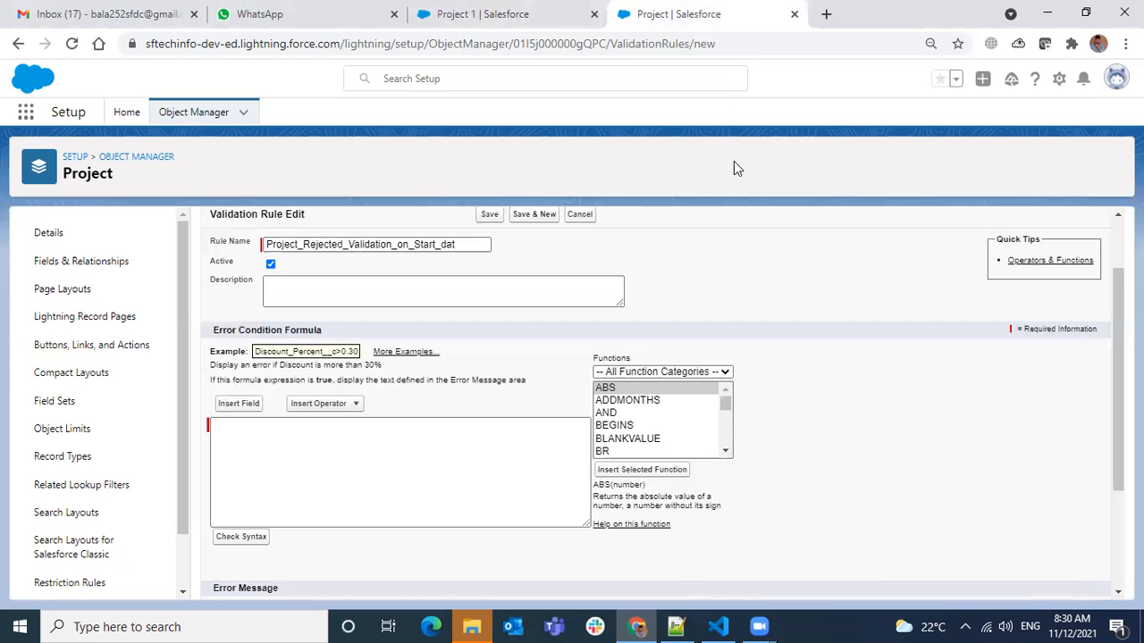
pyautogui.click(291, 441)
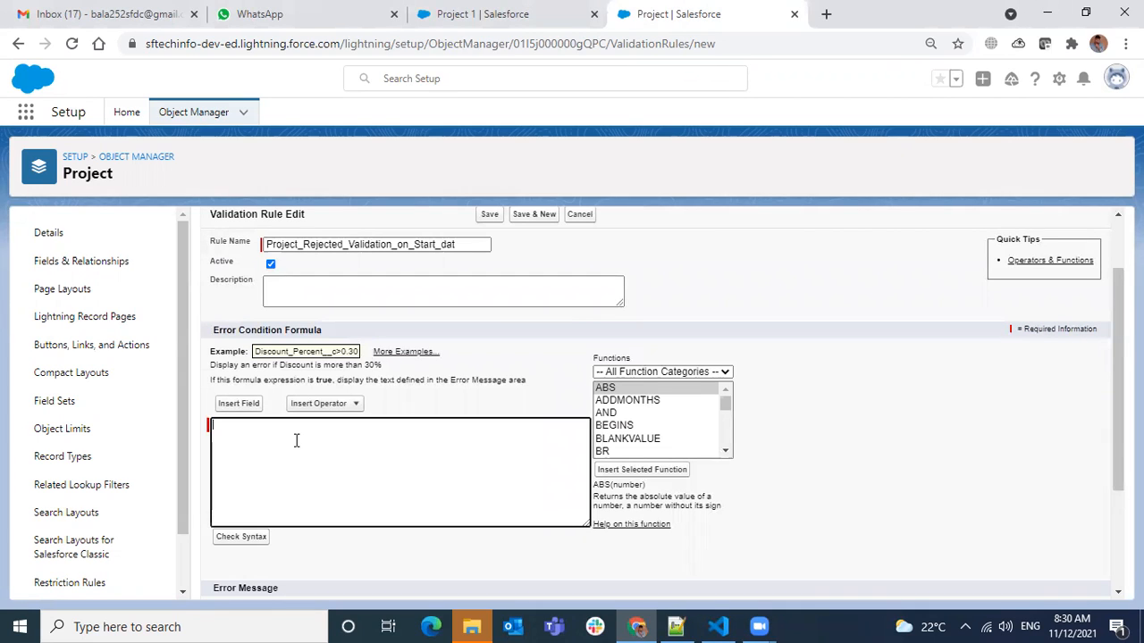
pyautogui.click(637, 426)
pyautogui.press('Down')
pyautogui.press('Down')
pyautogui.press('Down')
pyautogui.press('Down')
pyautogui.press('Down')
pyautogui.press('Down')
pyautogui.press('Down')
pyautogui.press('Down')
pyautogui.press('Down')
pyautogui.press('Down')
pyautogui.press('Down')
pyautogui.press('Down')
pyautogui.press('Down')
pyautogui.press('Down')
pyautogui.press('Down')
pyautogui.press('Down')
pyautogui.press('Down')
pyautogui.press('Down')
pyautogui.press('Down')
pyautogui.press('Down')
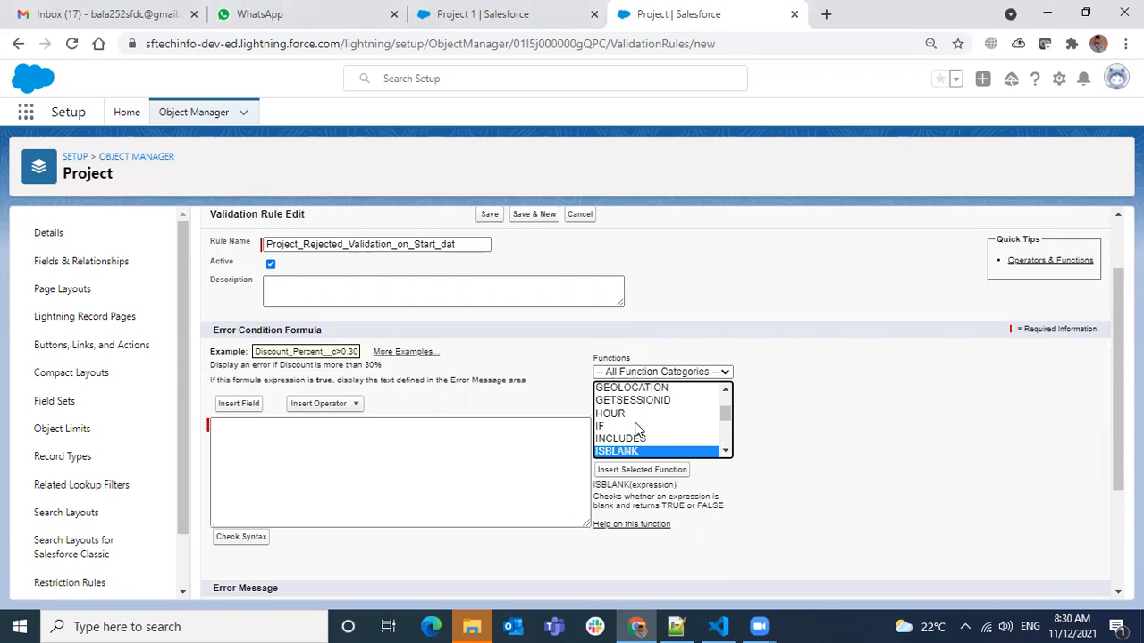
pyautogui.press('Down')
pyautogui.press('Down')
pyautogui.press('Down')
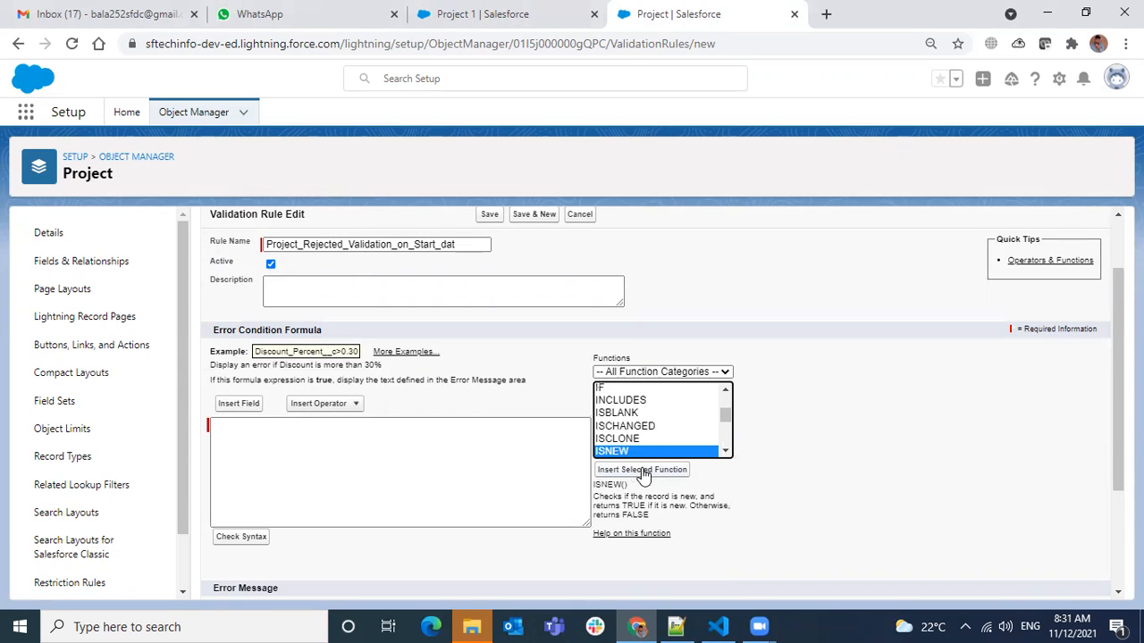
pyautogui.click(644, 471)
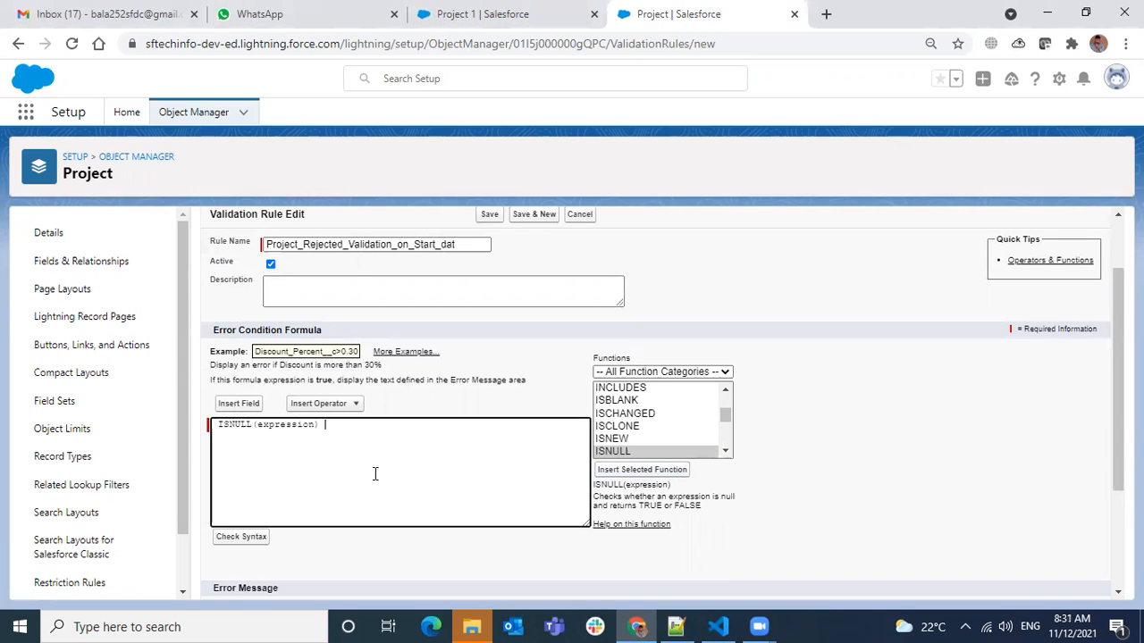
# Replace the ISNULL function's expression placeholder with the Project Start time field (Project_Start_time__c).
pyautogui.doubleClick(296, 426)
pyautogui.click(238, 403)
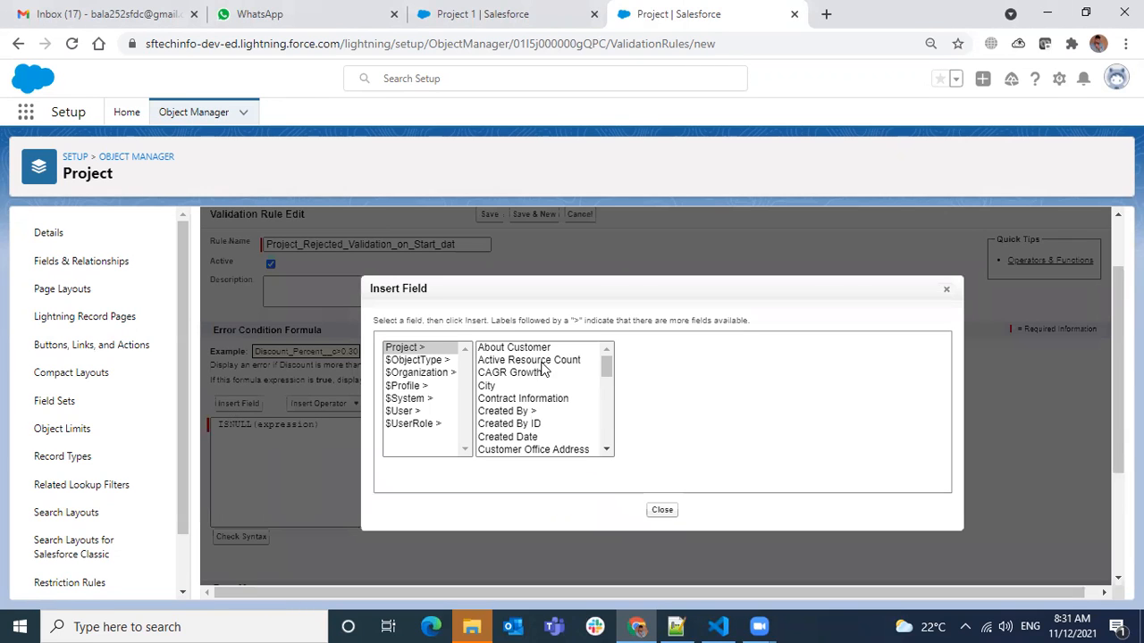
pyautogui.click(534, 376)
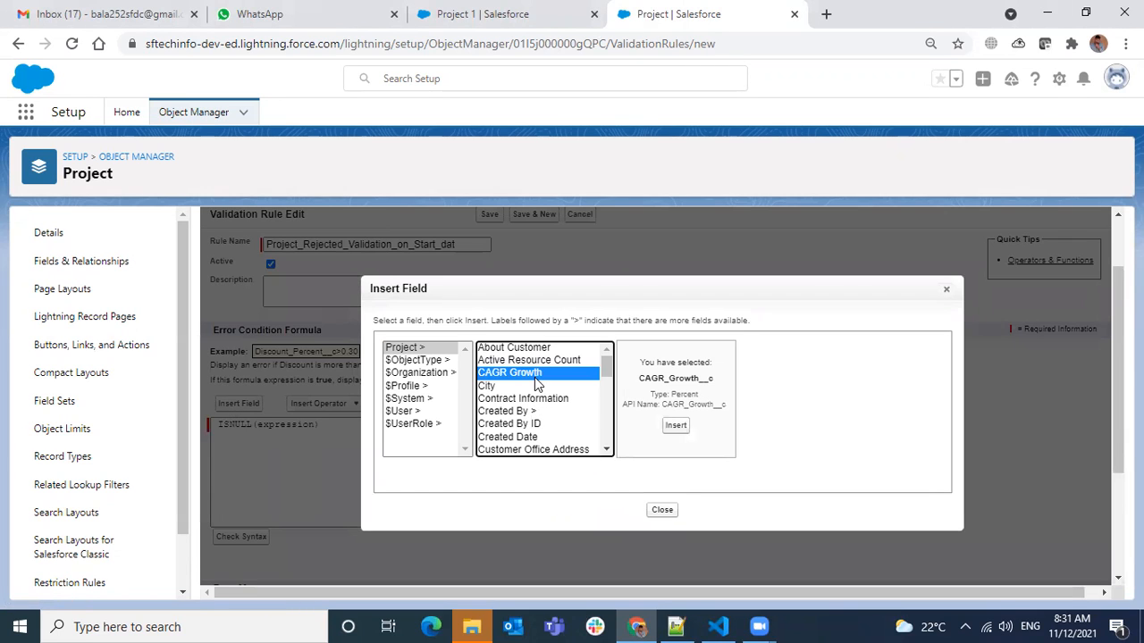
pyautogui.press('p')
pyautogui.press('p')
pyautogui.press('p')
pyautogui.press('p')
pyautogui.press('p')
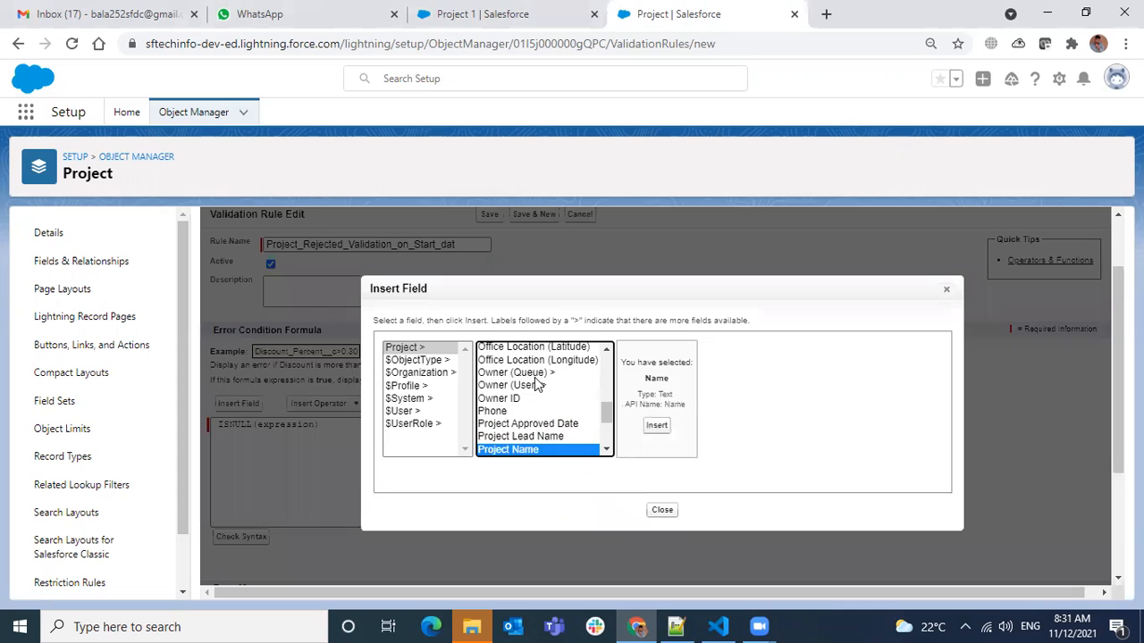
pyautogui.press('p')
pyautogui.click(683, 426)
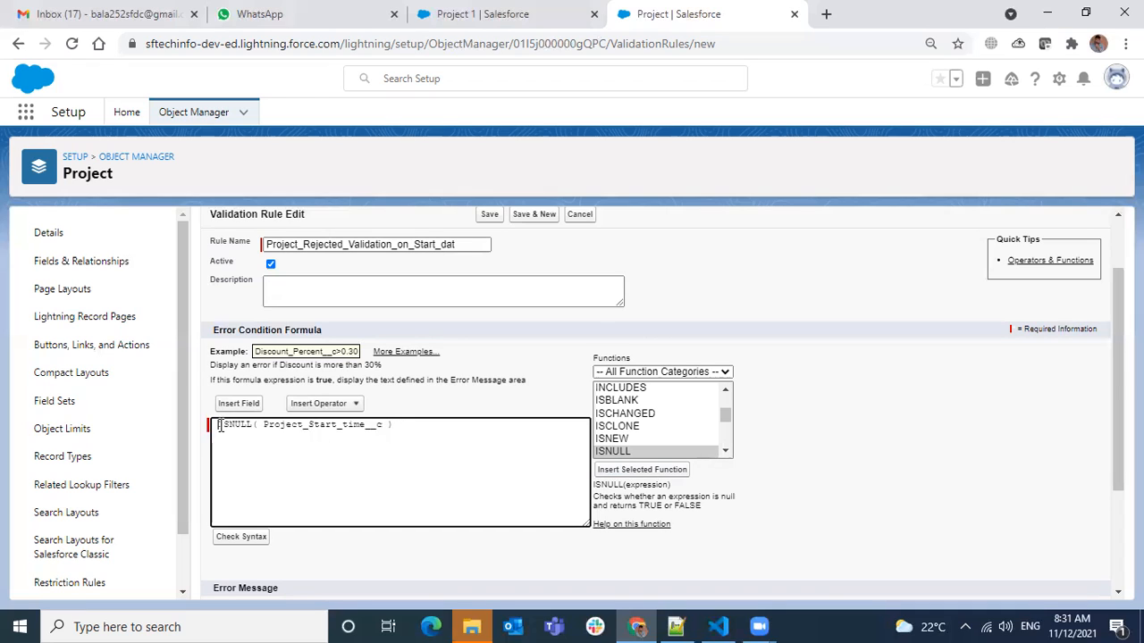
# Wrap the ISNULL expression in NOT( ) so the condition tests for a filled-in start time.
pyautogui.write('NOT(')
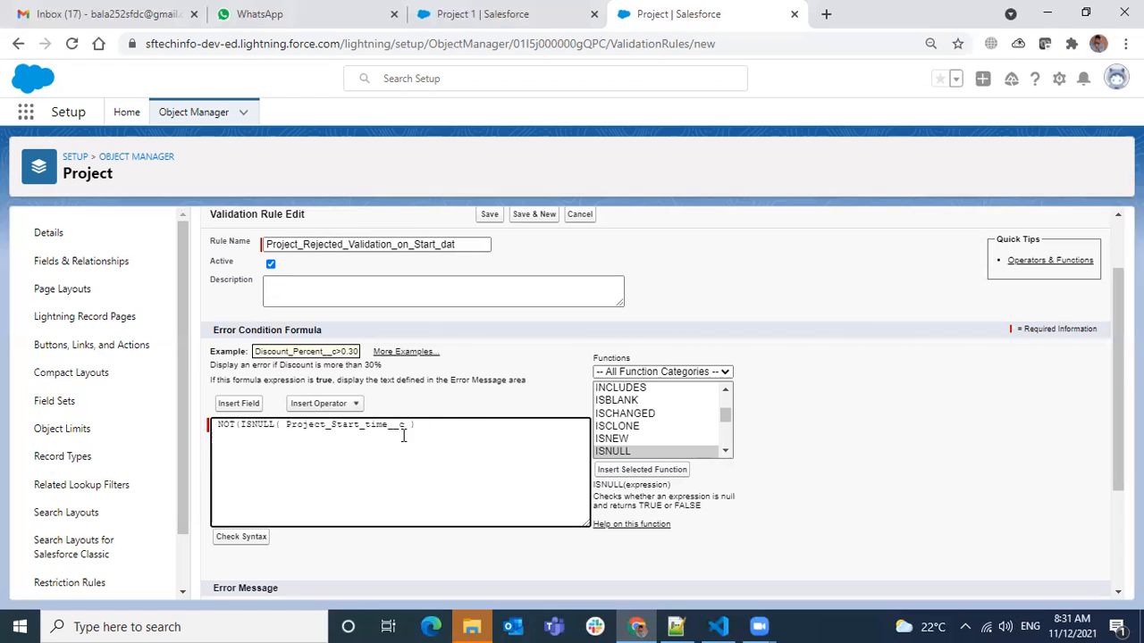
pyautogui.click(458, 430)
pyautogui.write(')')
# Add an ISPICKVAL function after the NOT expression, with the Stage field (Stage__c) as its picklist field.
pyautogui.click(725, 452)
pyautogui.click(659, 411)
pyautogui.click(663, 469)
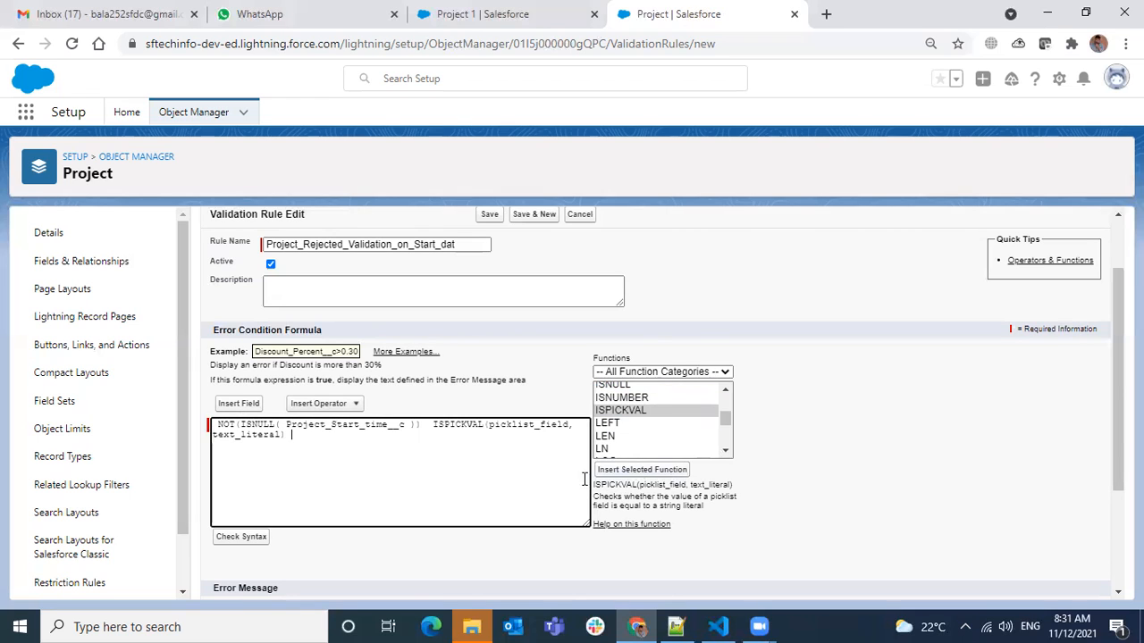
pyautogui.doubleClick(540, 426)
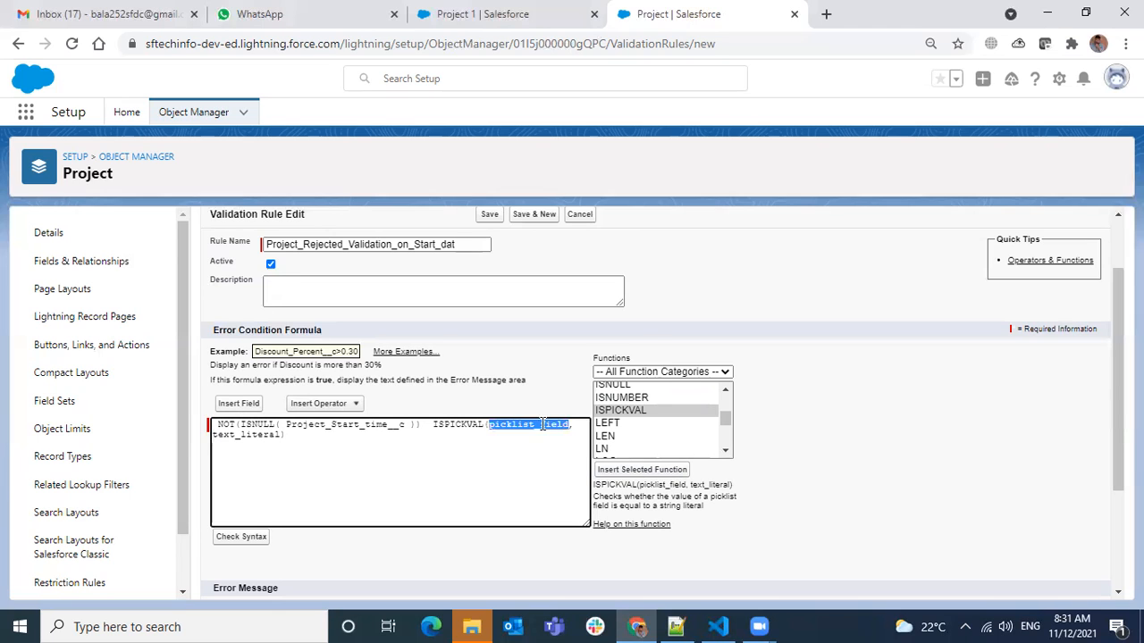
pyautogui.click(238, 403)
pyautogui.click(512, 428)
pyautogui.press('s')
pyautogui.press('Down')
pyautogui.click(509, 436)
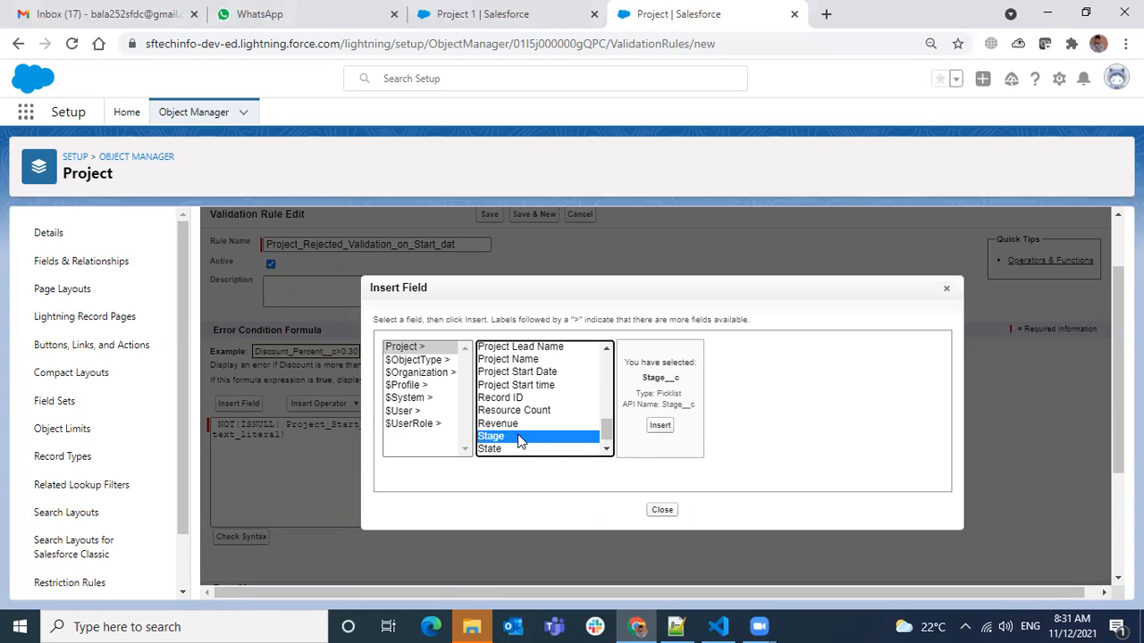
pyautogui.click(658, 426)
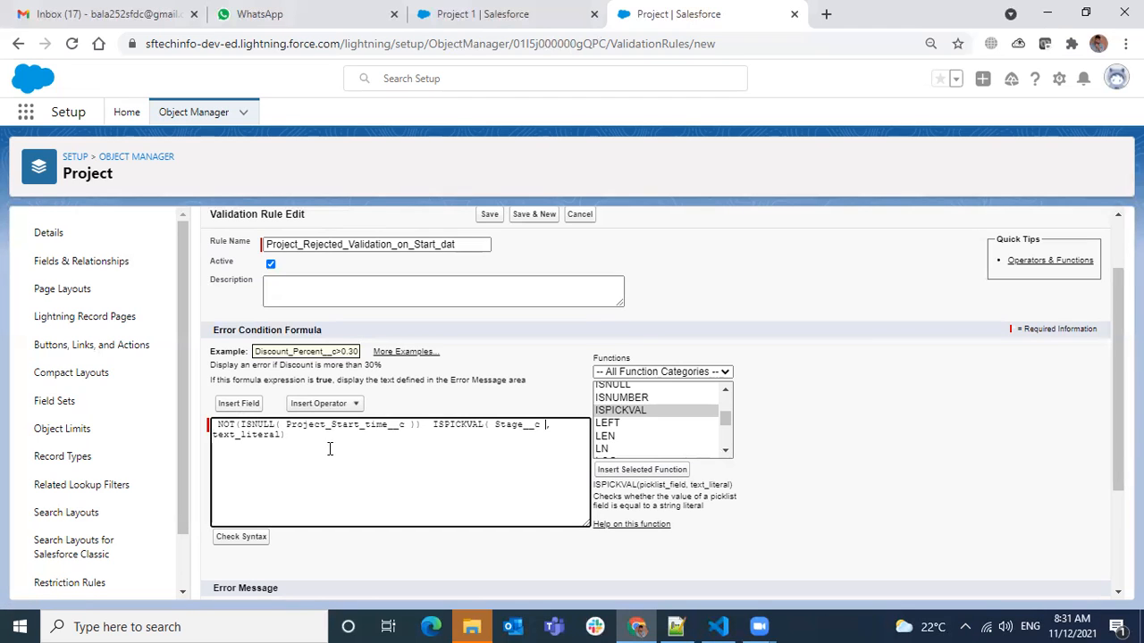
# Replace the ISPICKVAL function's text_literal placeholder with "Rejected".
pyautogui.doubleClick(241, 436)
pyautogui.write('""')
pyautogui.press('Left')
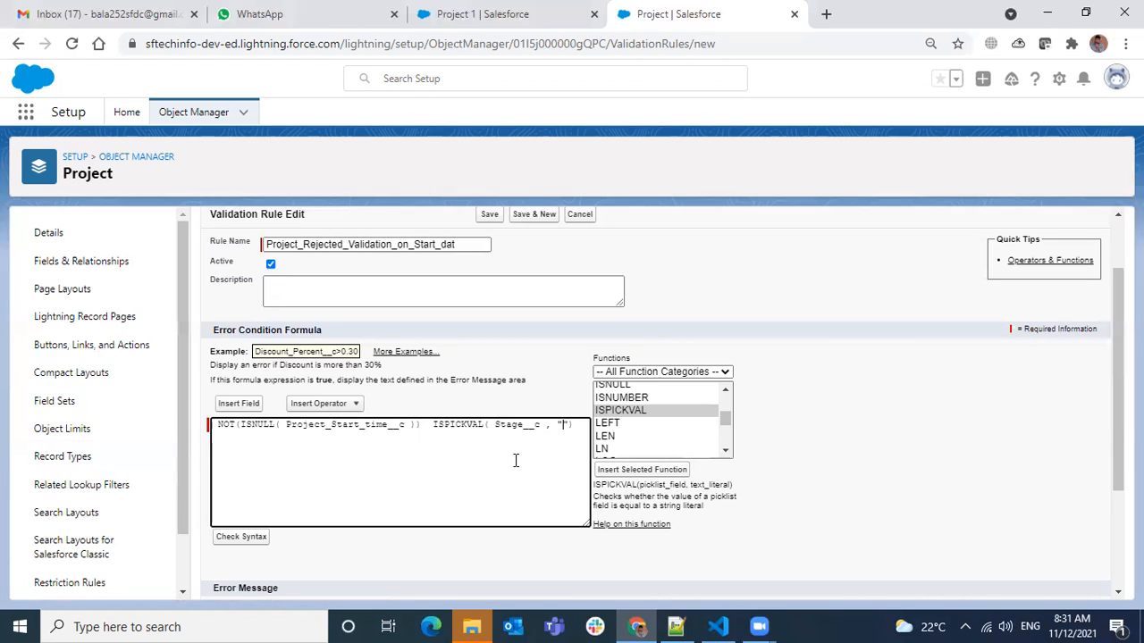
pyautogui.write('Rejected')
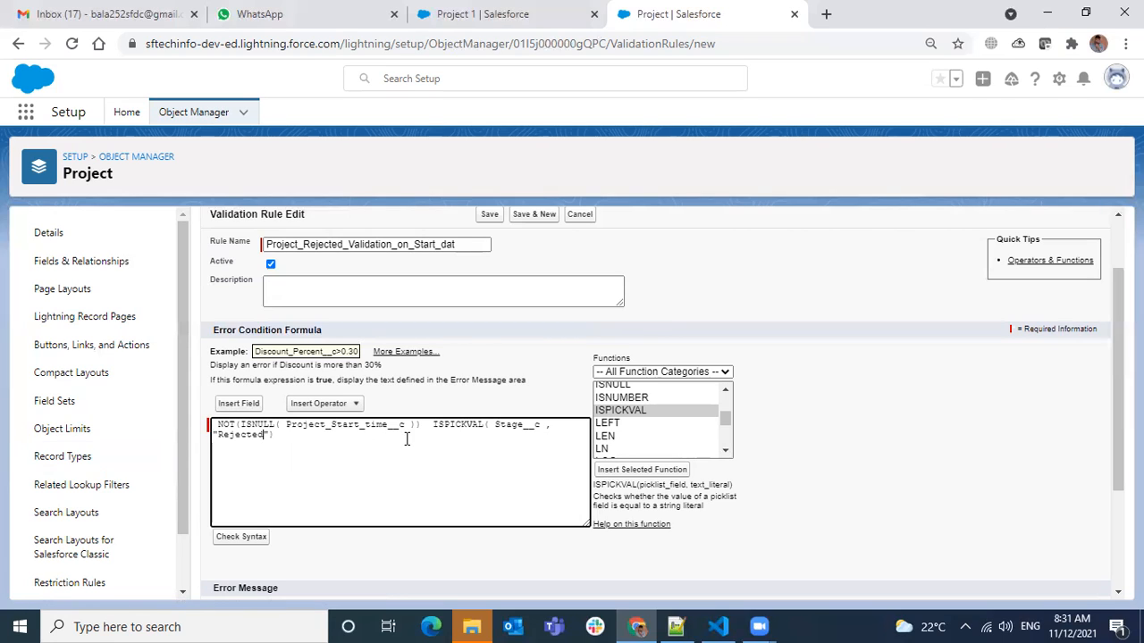
# Join the NOT(ISNULL) and ISPICKVAL conditions with && and check the formula's syntax.
pyautogui.moveTo(420, 425); pyautogui.dragTo(214, 425)
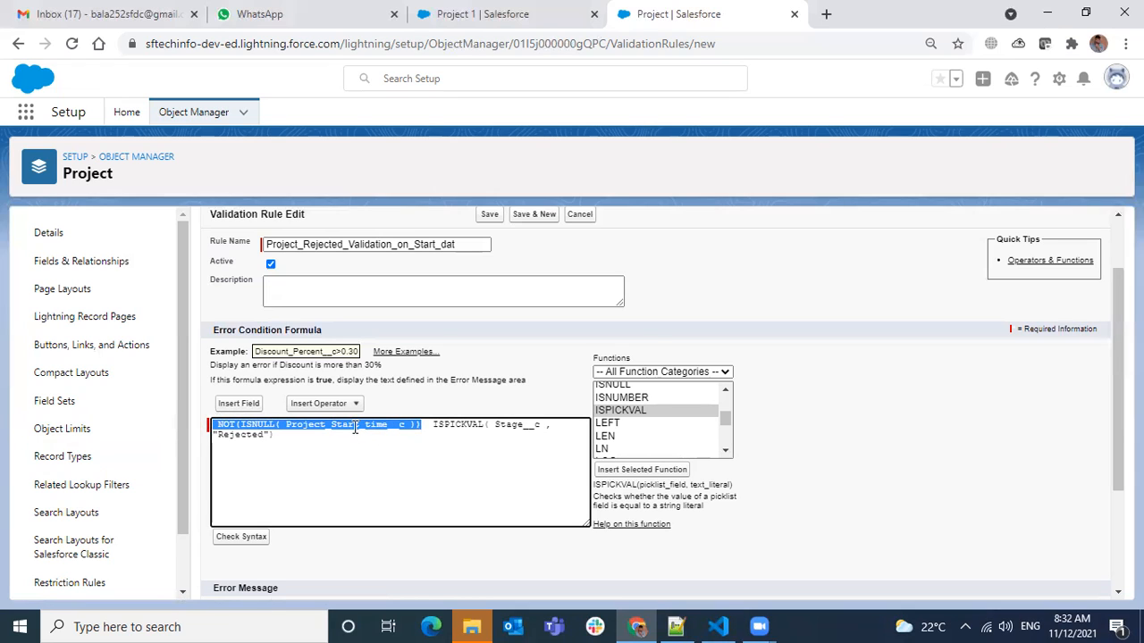
pyautogui.click(432, 432)
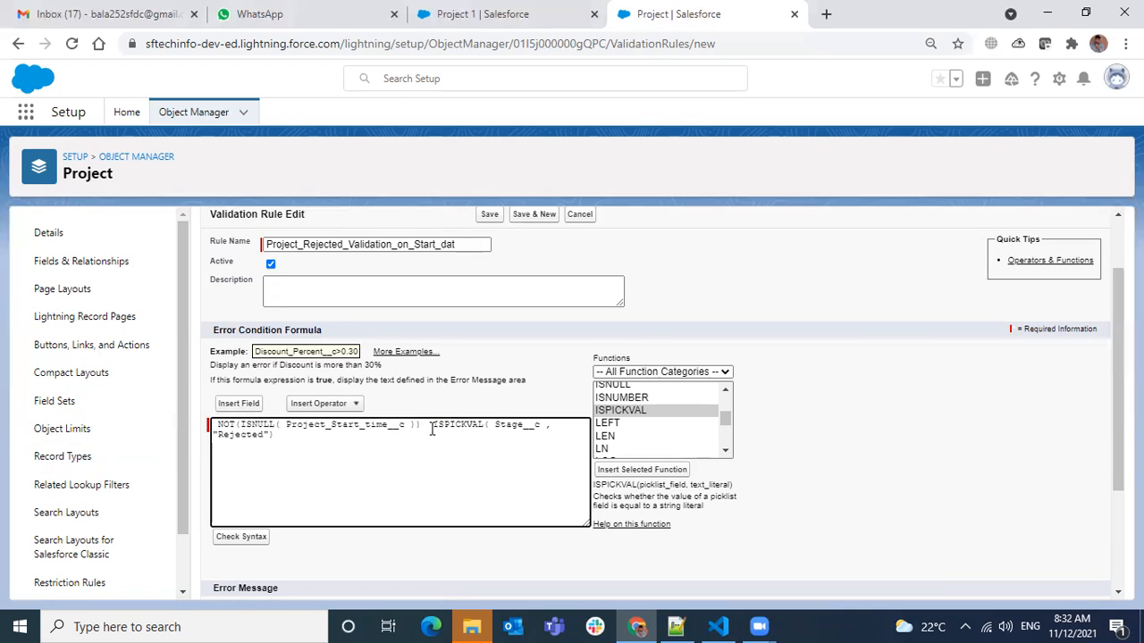
pyautogui.write('or')
pyautogui.press('BackSpace')
pyautogui.press('BackSpace')
pyautogui.write('&&')
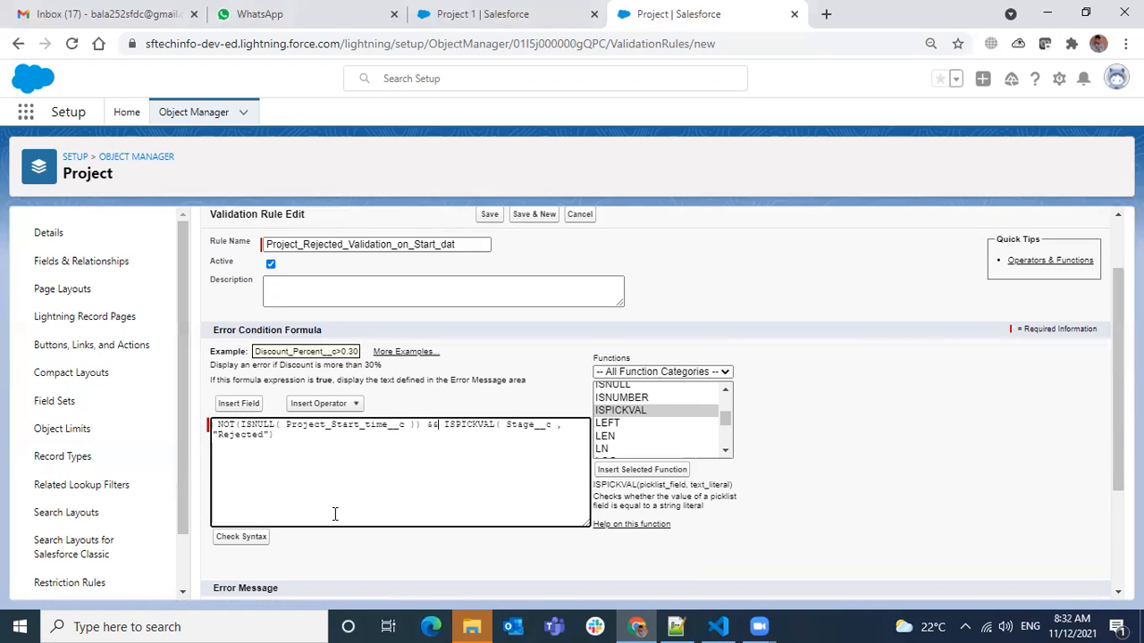
pyautogui.click(260, 537)
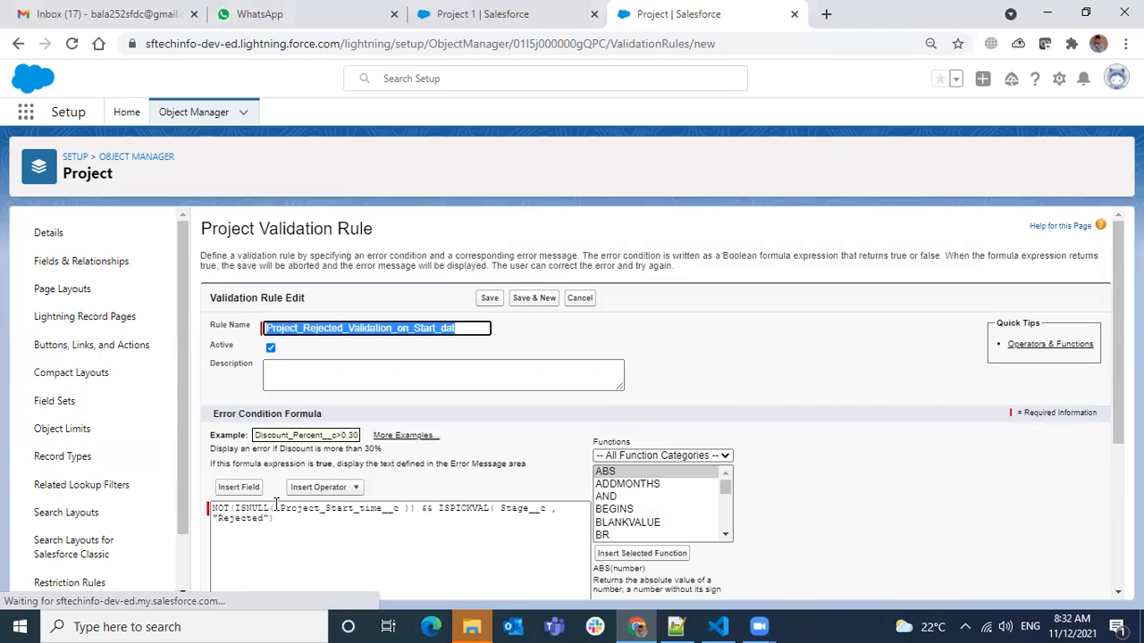
# Enter the error message "Project Start Time not allowed when Project is Rejected".
pyautogui.scroll(-3, 331, 474)
pyautogui.click(343, 489)
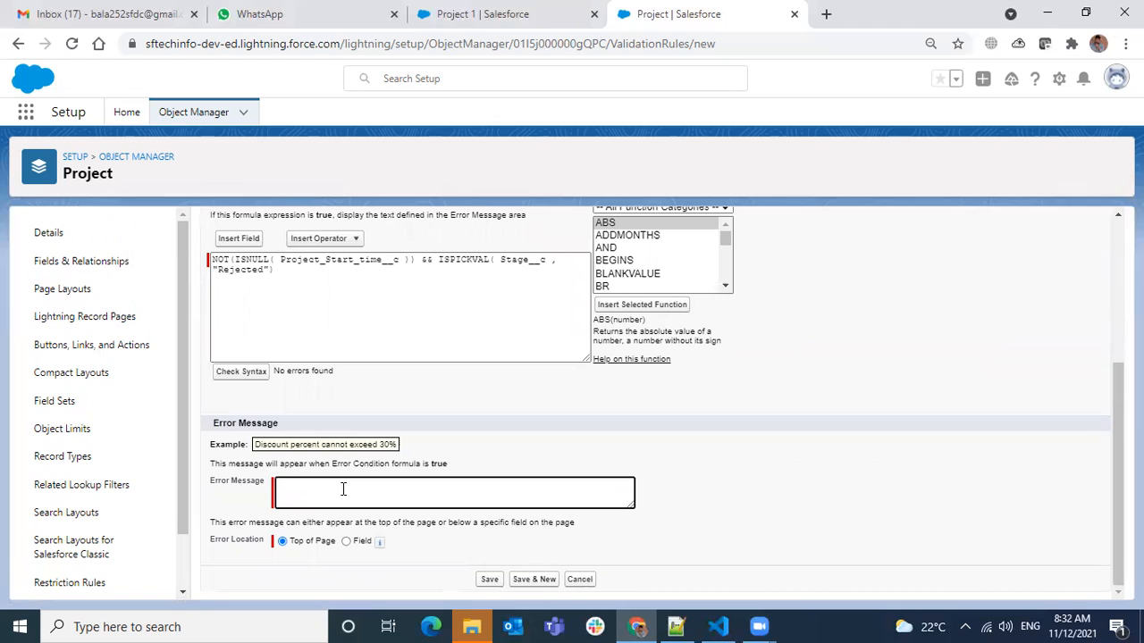
pyautogui.write('Project Start Time not allowed when Project is Rejected')
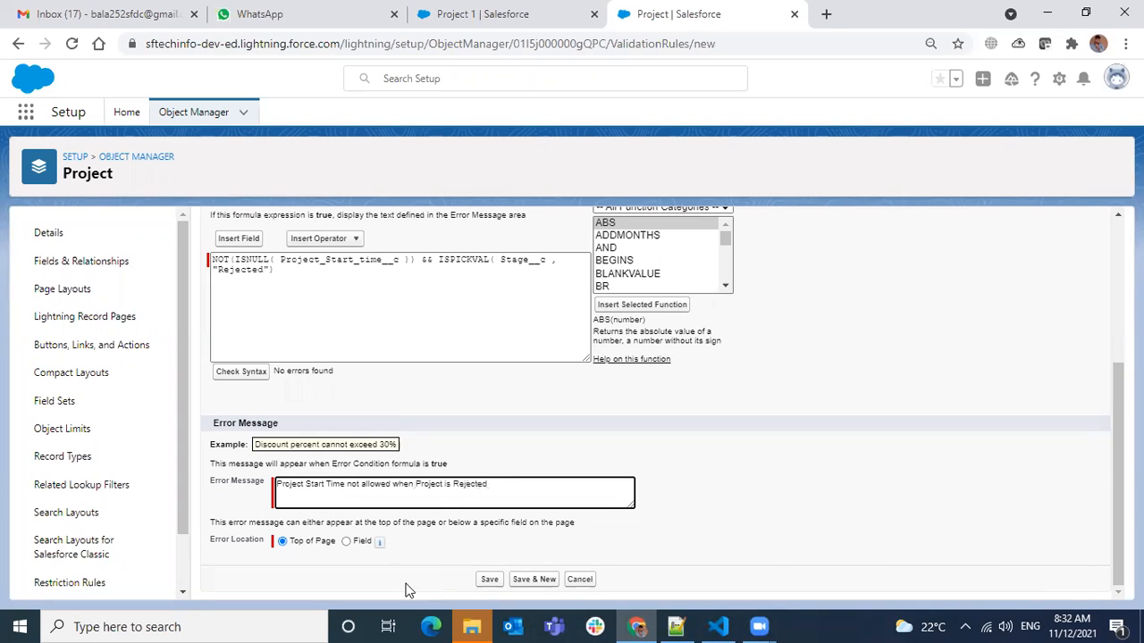
# Set the rule's error location to the Project Start time field, save the validation rule and return to the Project object.
pyautogui.click(347, 542)
pyautogui.click(438, 544)
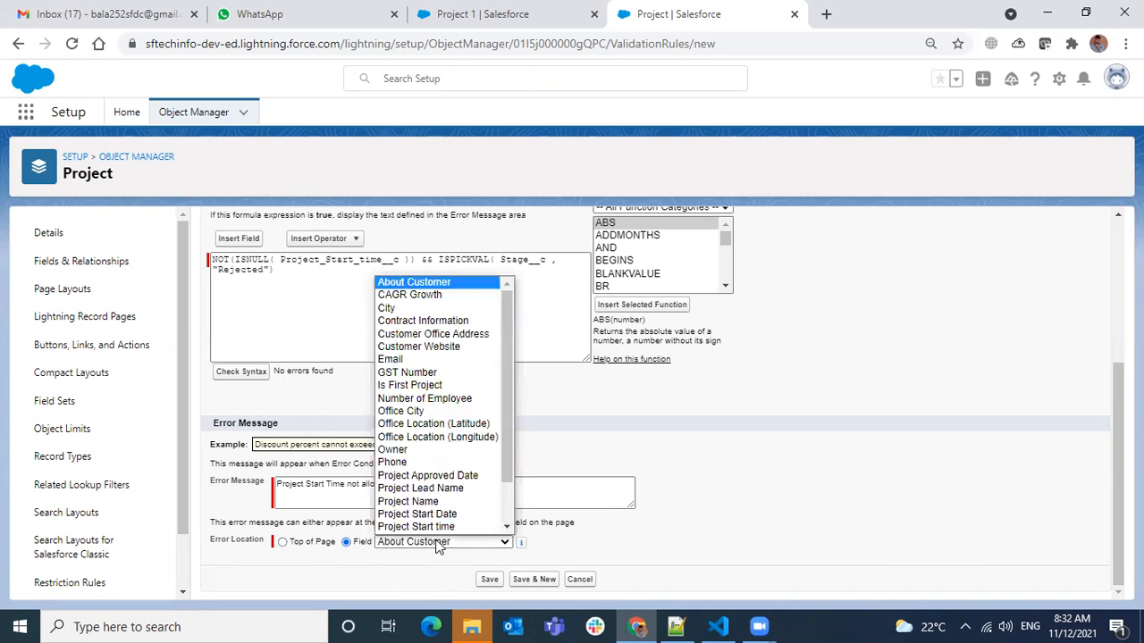
pyautogui.scroll(-2, 469, 497)
pyautogui.click(446, 472)
pyautogui.click(492, 579)
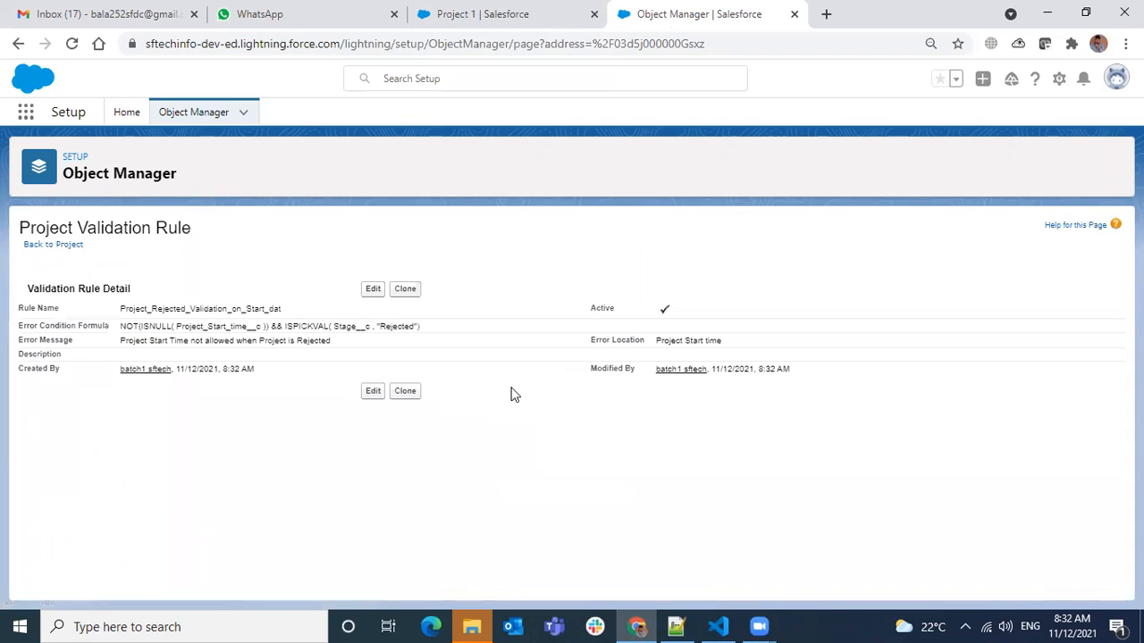
pyautogui.click(67, 246)
# Test the rule on the Project 1 record by setting its Stage to Rejected and trying to save it.
pyautogui.click(415, 18)
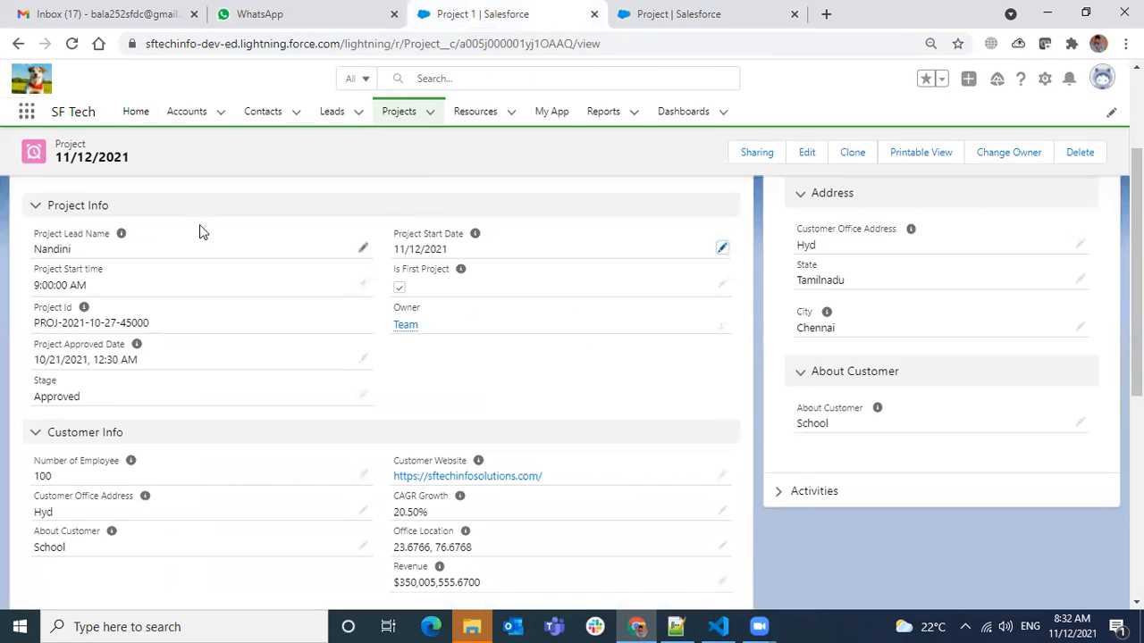
pyautogui.click(364, 398)
pyautogui.click(170, 411)
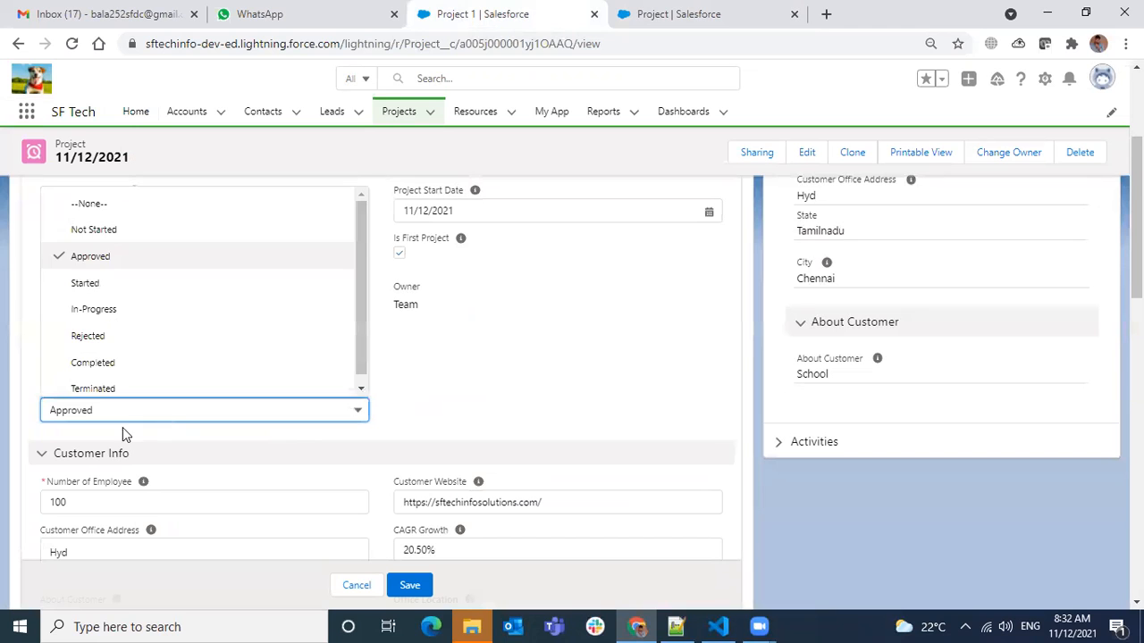
pyautogui.click(105, 338)
pyautogui.click(415, 585)
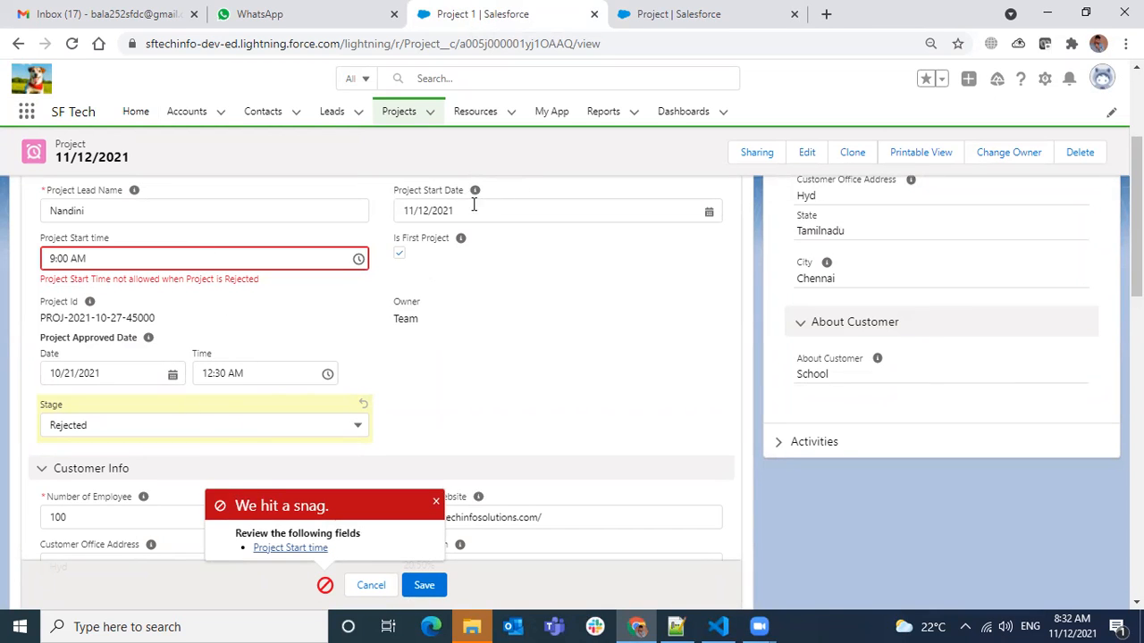
pyautogui.moveTo(475, 190)
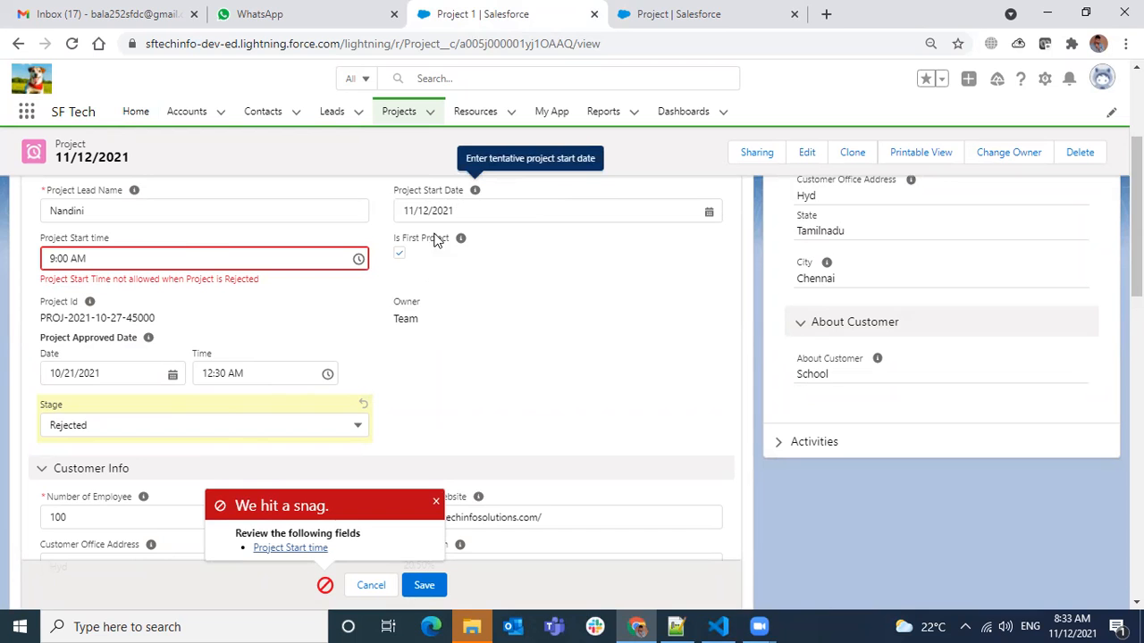
# Clone Project's Project_Rejected_Validation_on_Start_dat validation rule and name the copy Project_Rejected_Validation_on_StartDate.
pyautogui.click(778, 20)
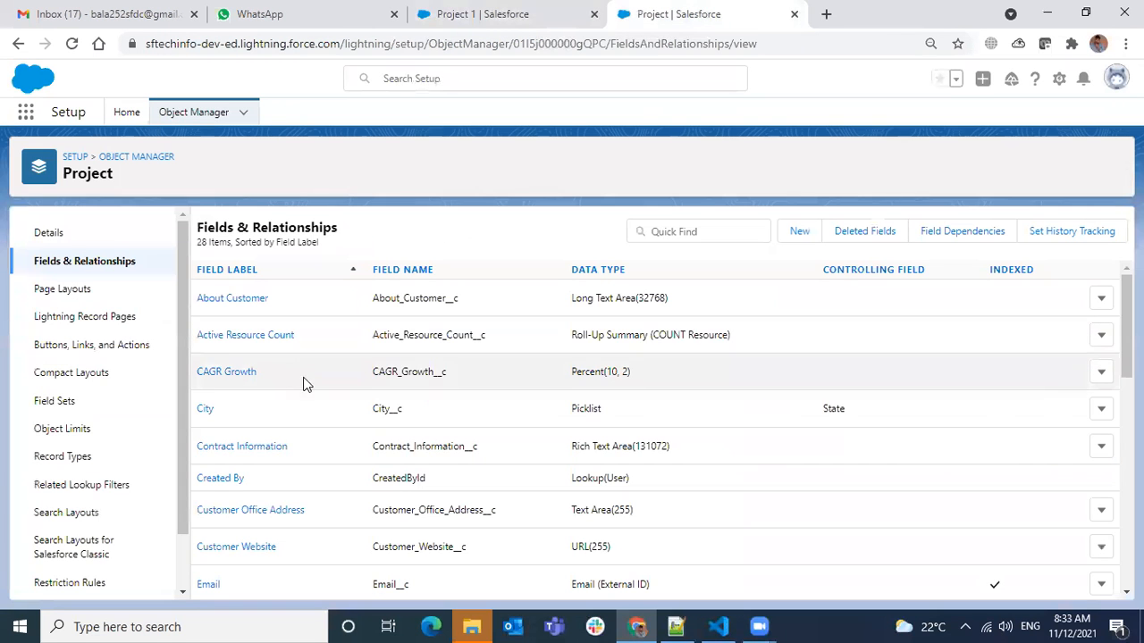
pyautogui.scroll(-2, 86, 458)
pyautogui.click(94, 576)
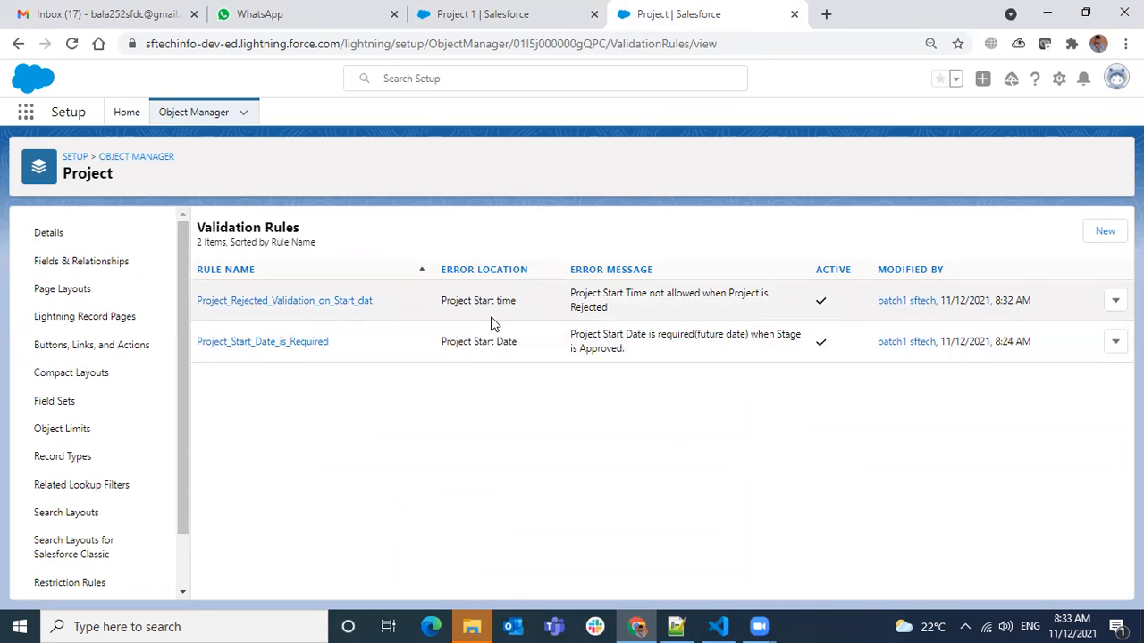
pyautogui.click(342, 304)
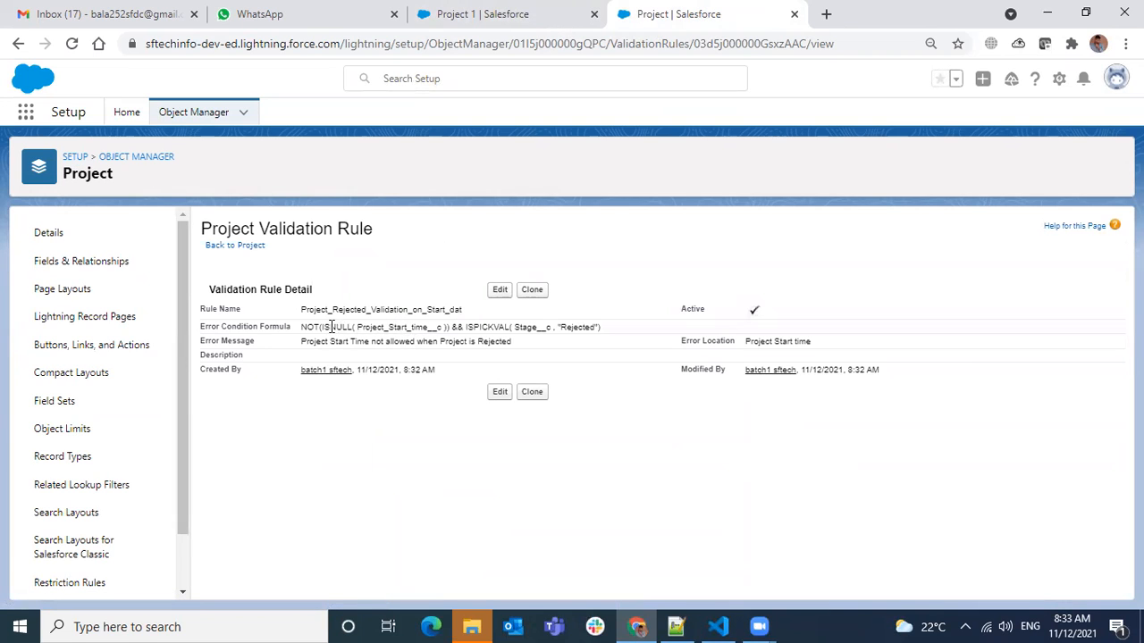
pyautogui.moveTo(302, 327); pyautogui.dragTo(603, 330)
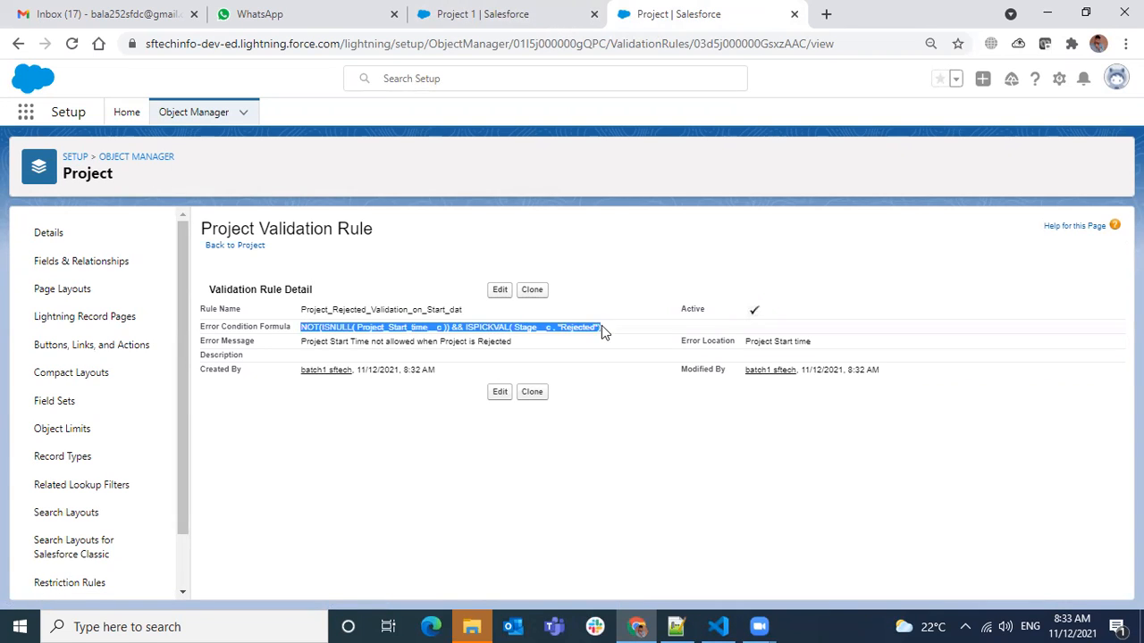
pyautogui.click(531, 289)
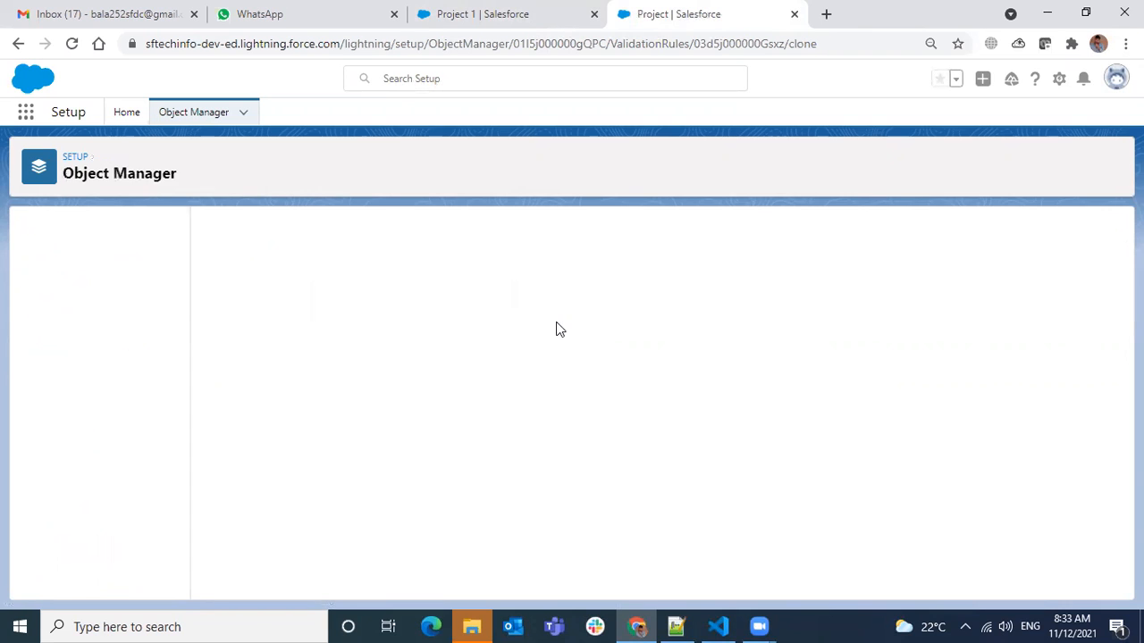
pyautogui.click(468, 332)
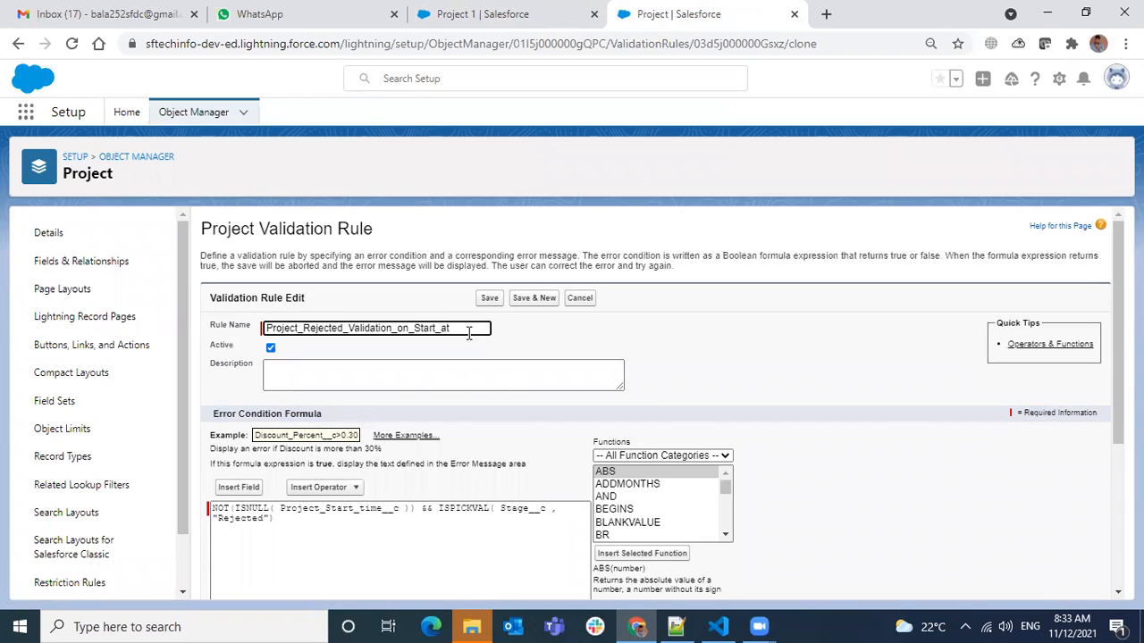
pyautogui.write('D')
# Replace Project_Start_time__c in the cloned rule's error condition formula with the Project Start Date field (Project_Start_Date__c).
pyautogui.scroll(-1, 420, 403)
pyautogui.click(347, 462)
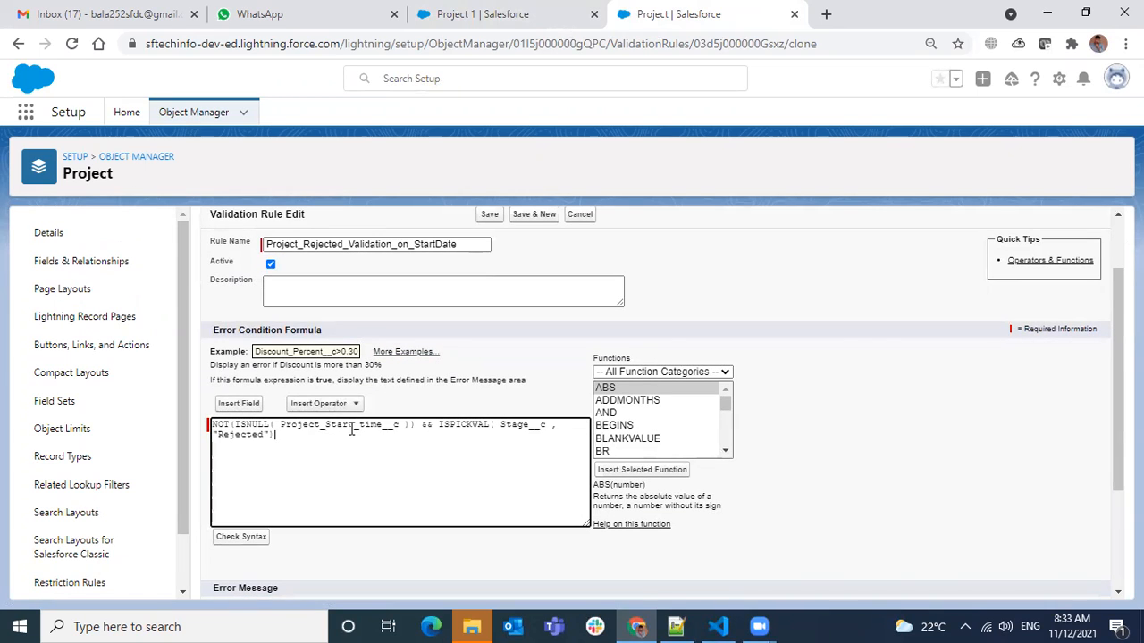
pyautogui.doubleClick(348, 426)
pyautogui.click(238, 403)
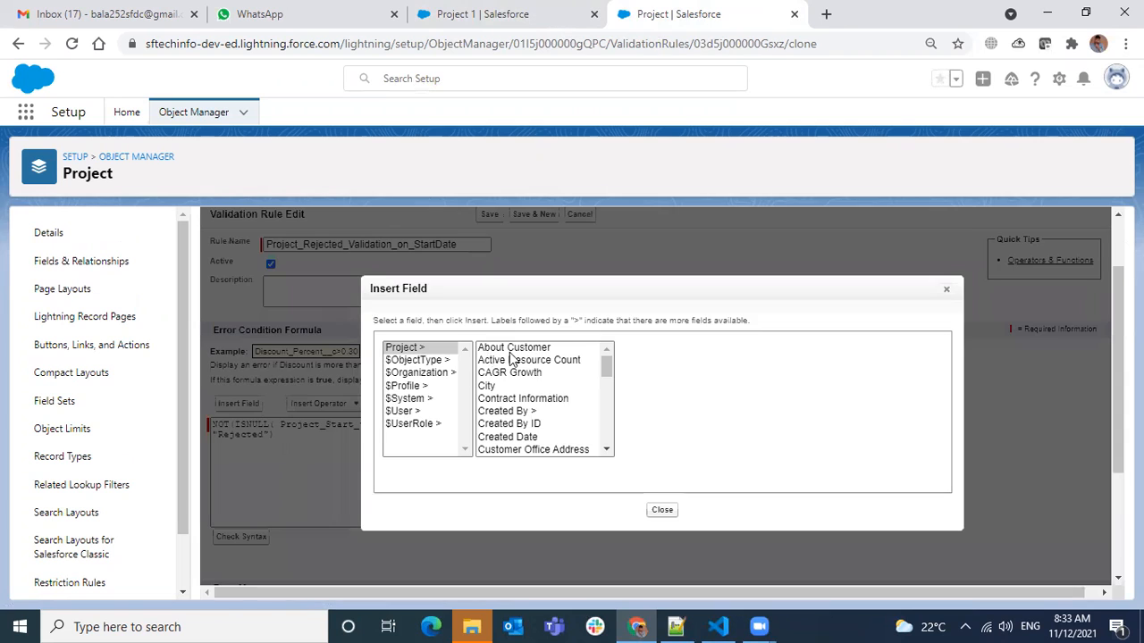
pyautogui.scroll(-5, 547, 444)
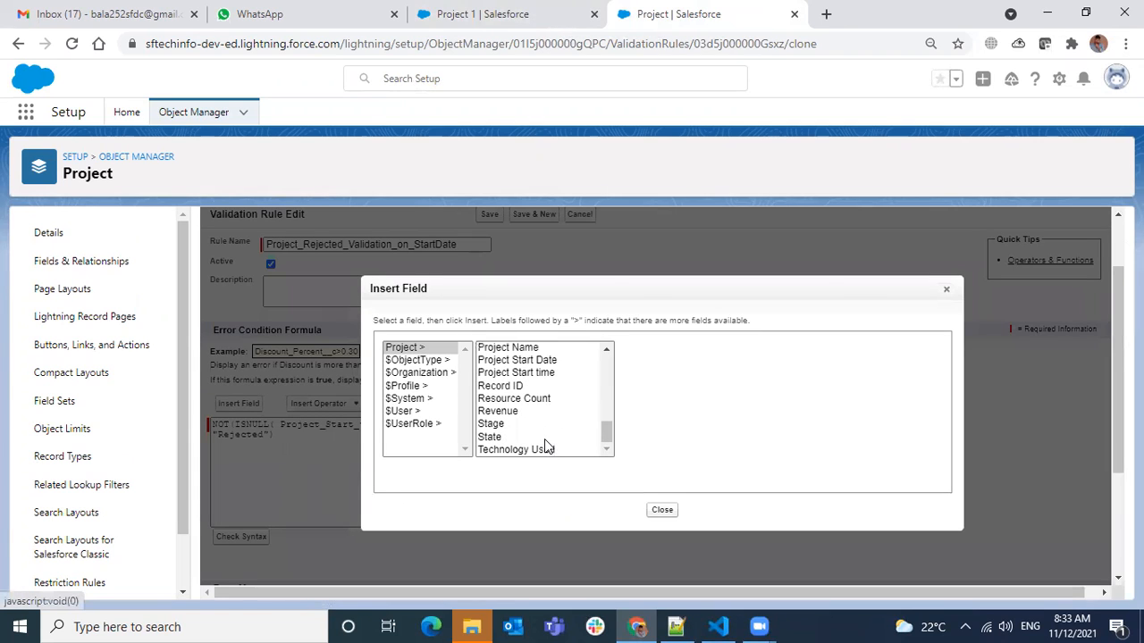
pyautogui.click(553, 361)
pyautogui.click(682, 425)
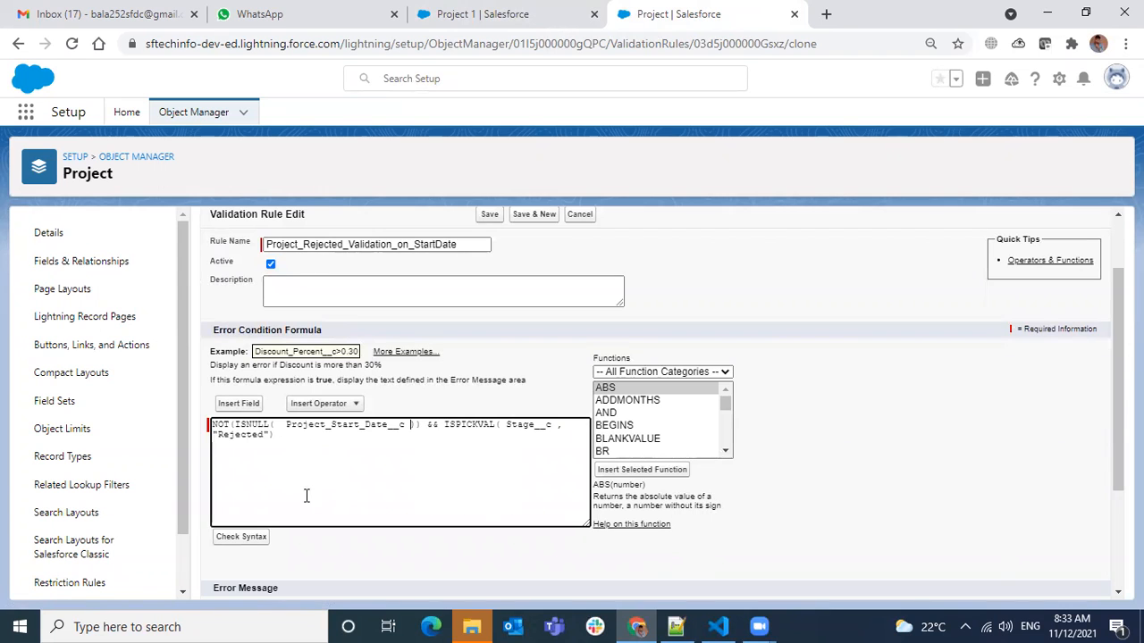
# Change the cloned rule's error message to "Project Start Date not allowed when Project is Rejected".
pyautogui.scroll(-2, 333, 468)
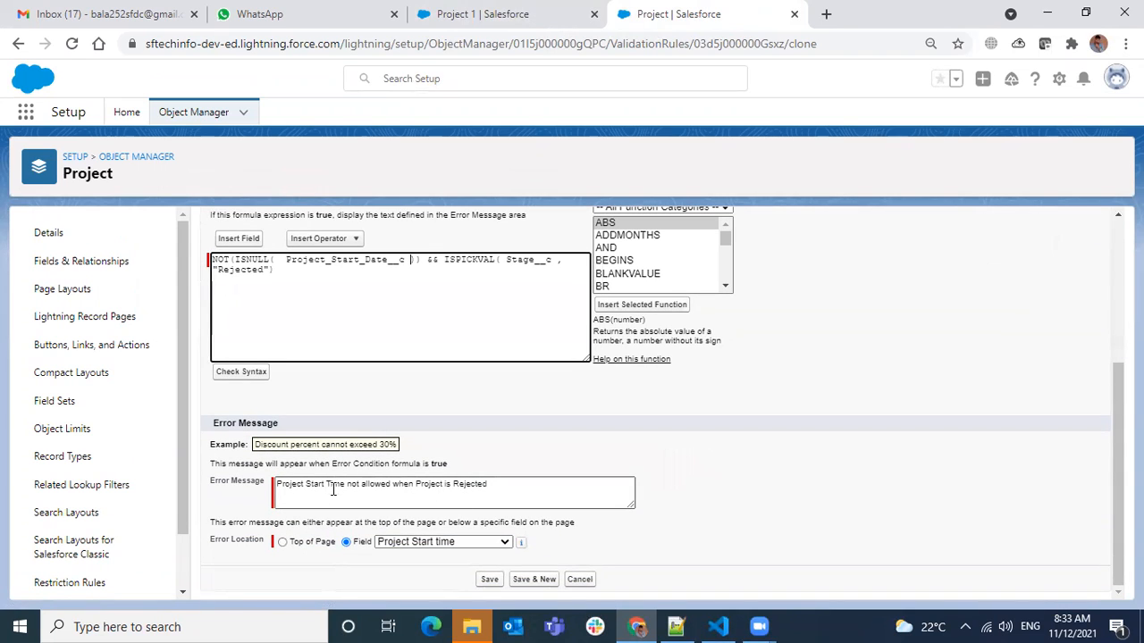
pyautogui.doubleClick(330, 483)
pyautogui.write('Date')
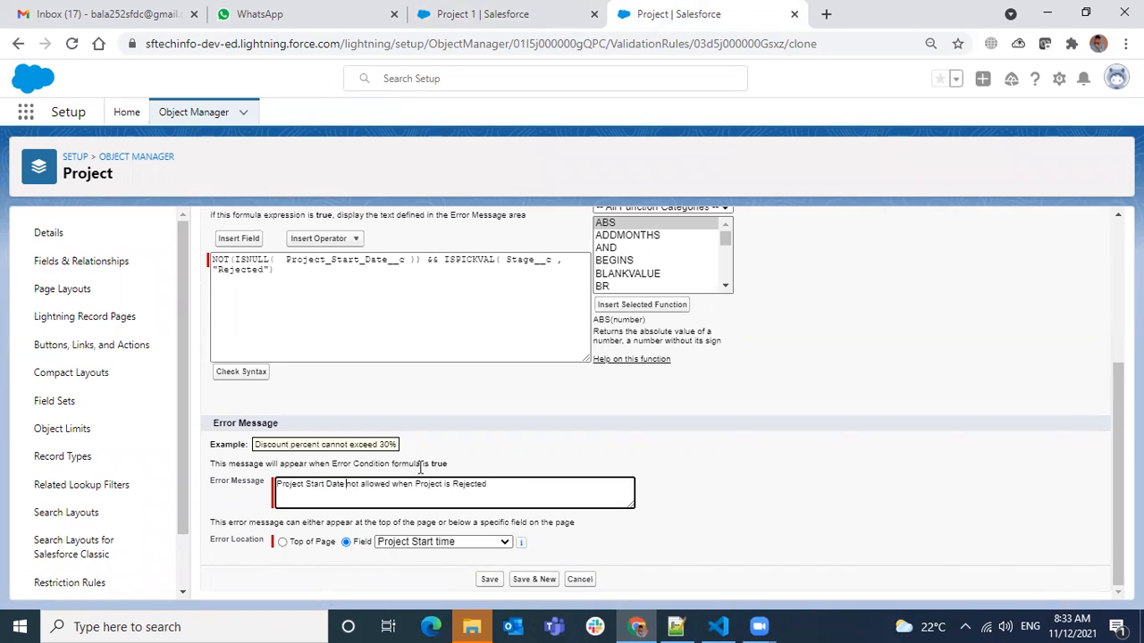
# Set the cloned rule's error location to the Project Start Date field, save it and return to the Project object.
pyautogui.click(464, 541)
pyautogui.scroll(-1, 464, 497)
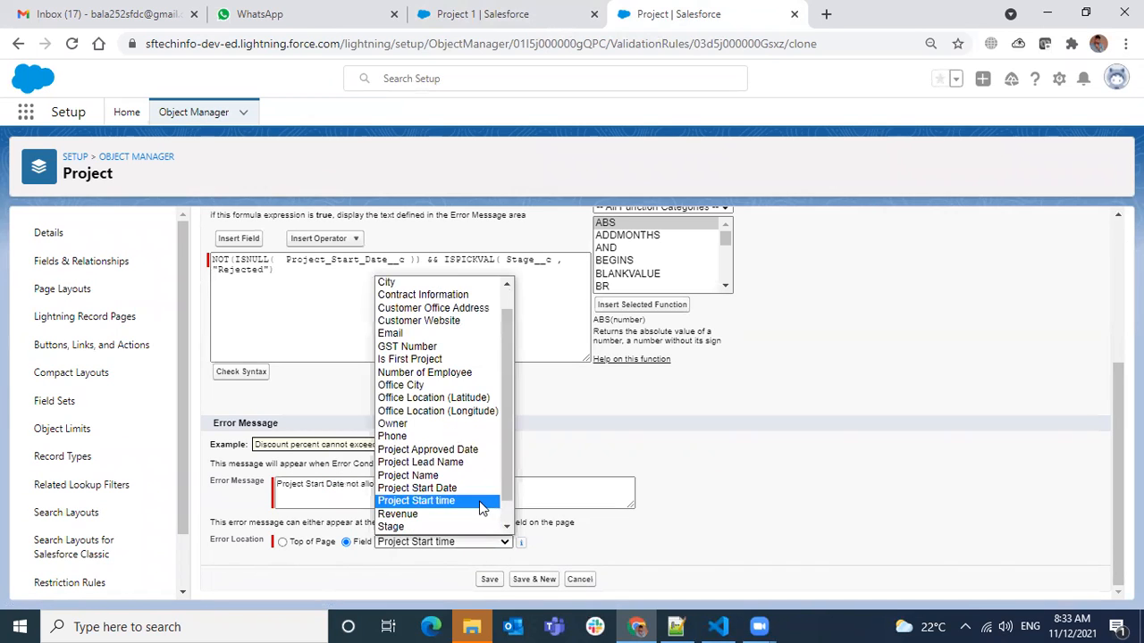
pyautogui.click(463, 494)
pyautogui.click(490, 580)
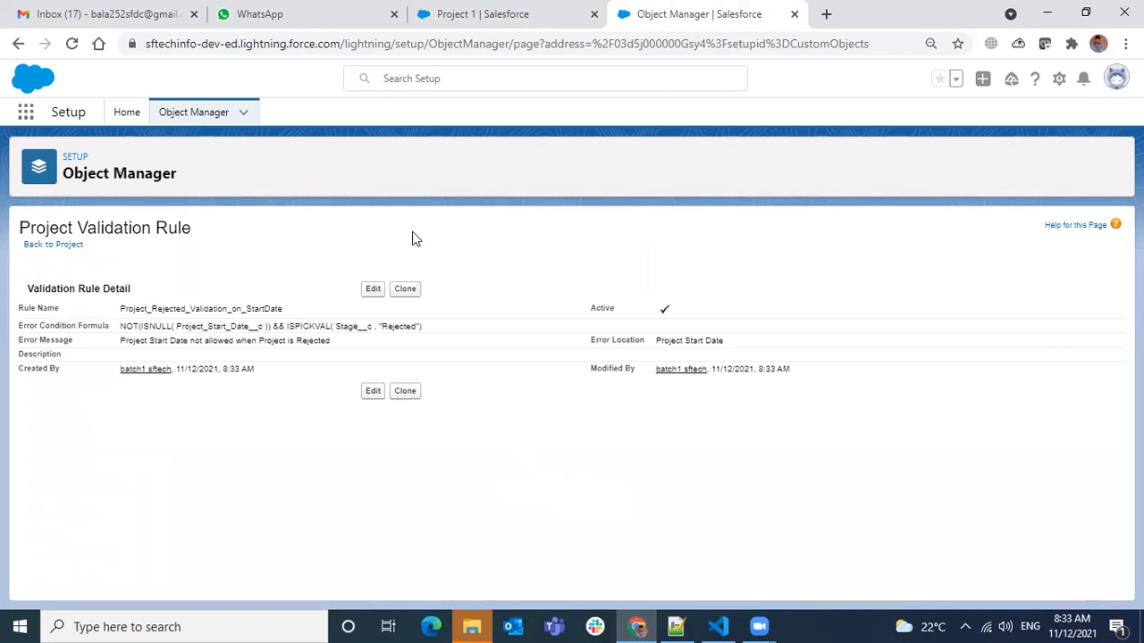
pyautogui.click(40, 248)
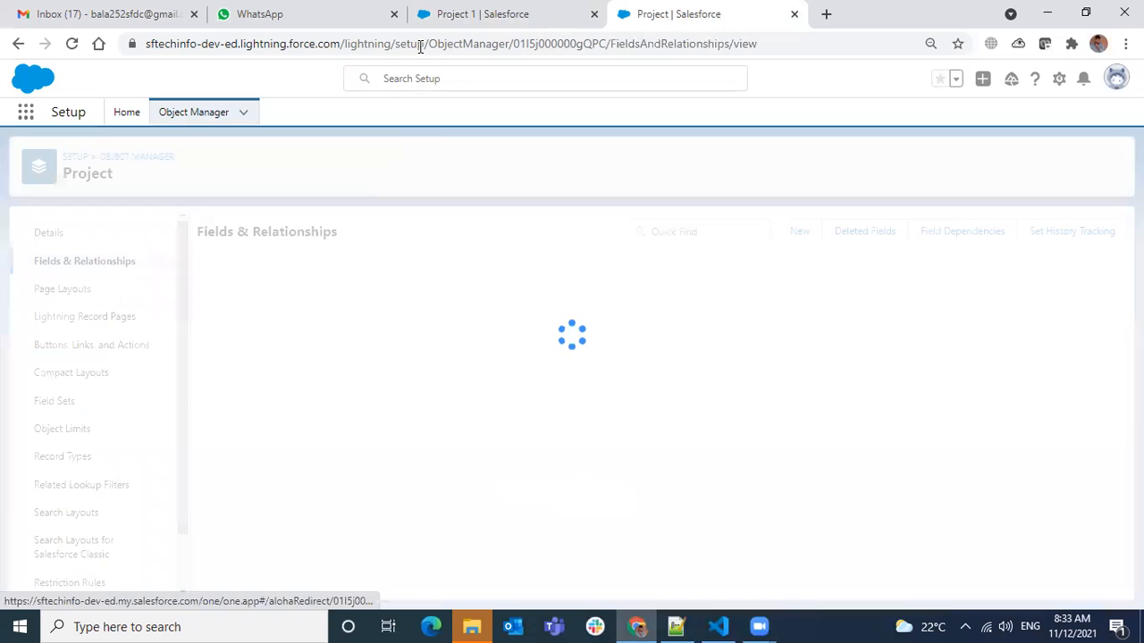
# Try saving the Rejected Project 1 record again and check the validation errors on its start date and time.
pyautogui.click(424, 27)
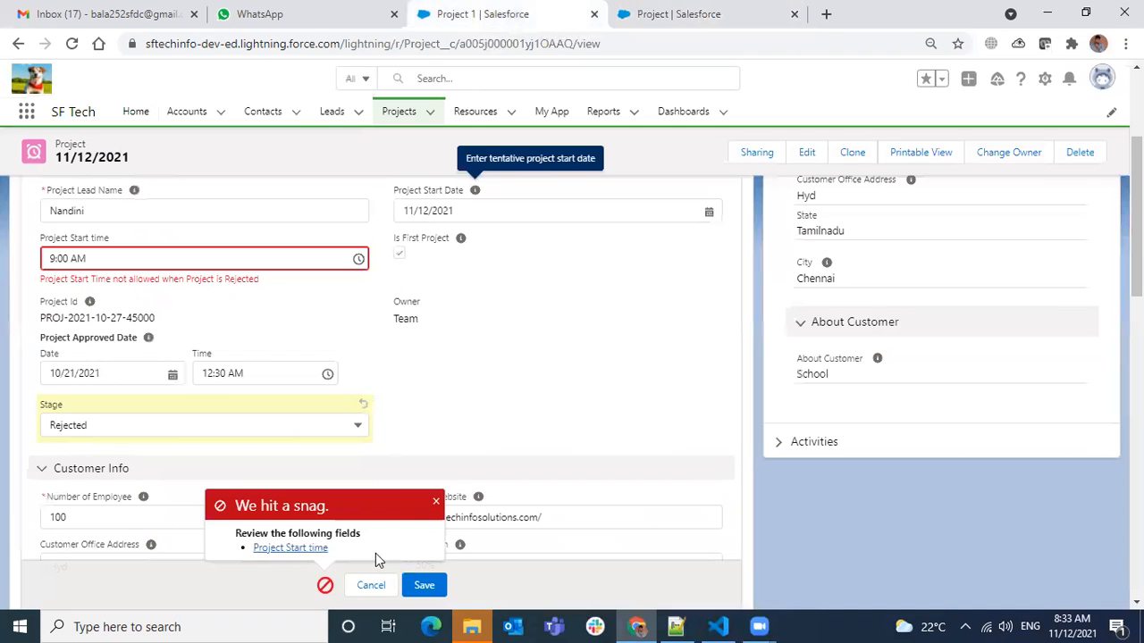
pyautogui.click(426, 585)
pyautogui.scroll(-1, 517, 393)
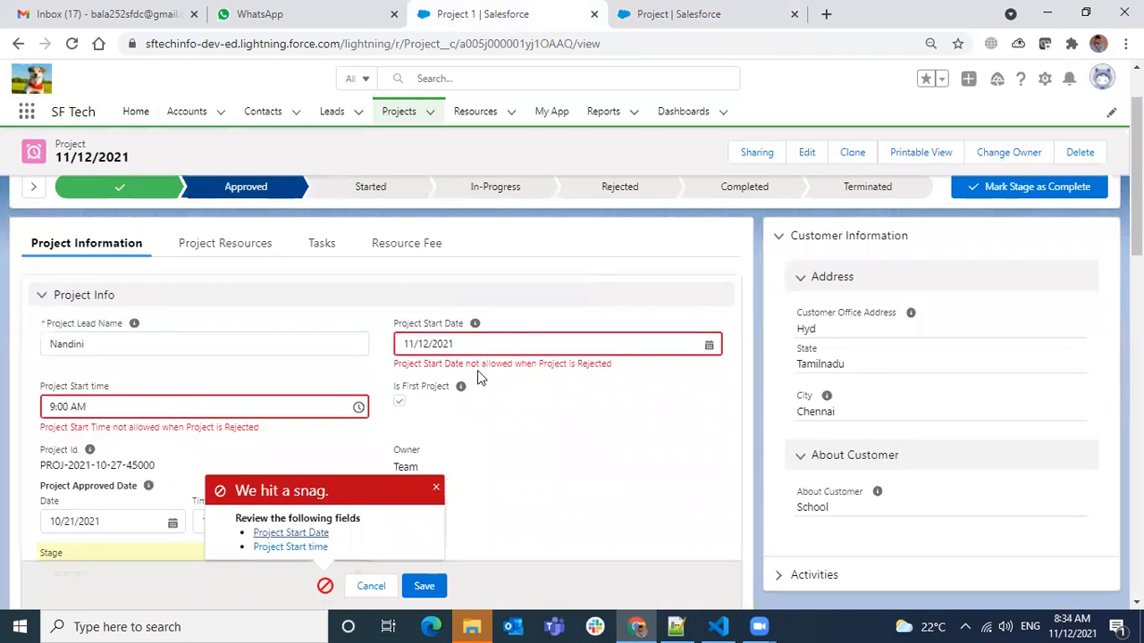
pyautogui.moveTo(461, 385)
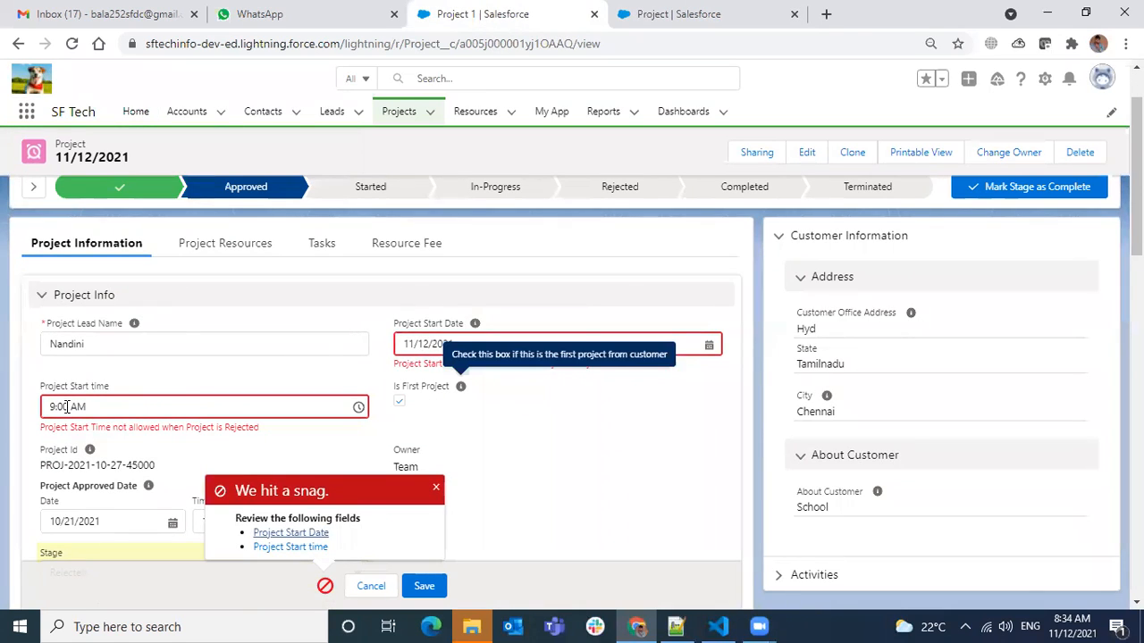
# Set the Project 1 record's Stage back to Approved and save the record.
pyautogui.scroll(-2, 97, 483)
pyautogui.click(102, 404)
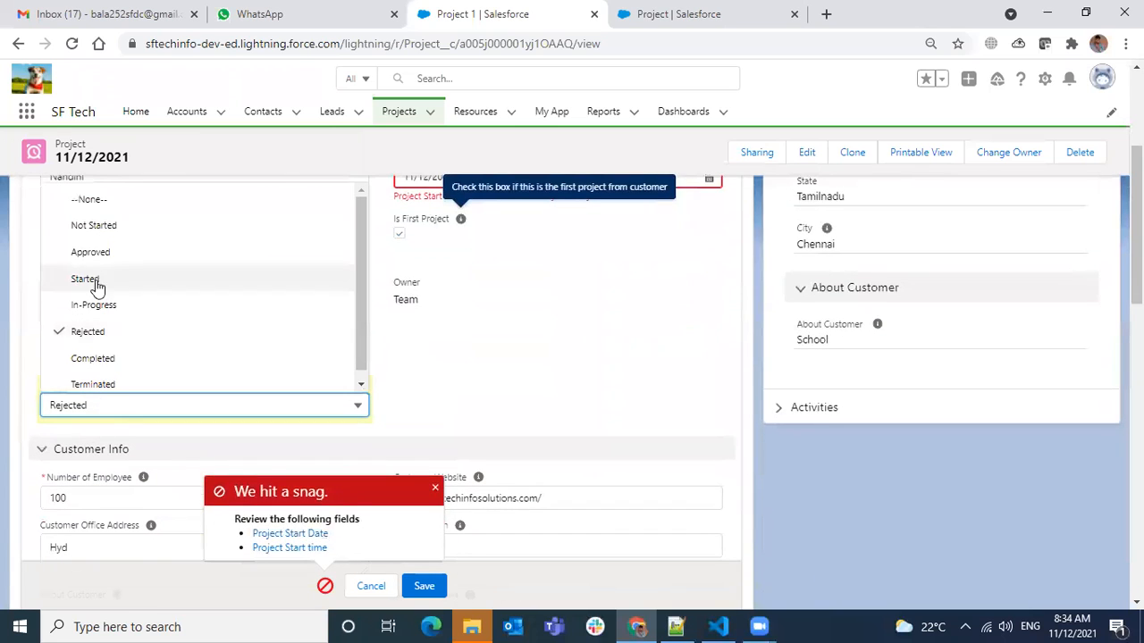
pyautogui.click(95, 251)
pyautogui.click(425, 587)
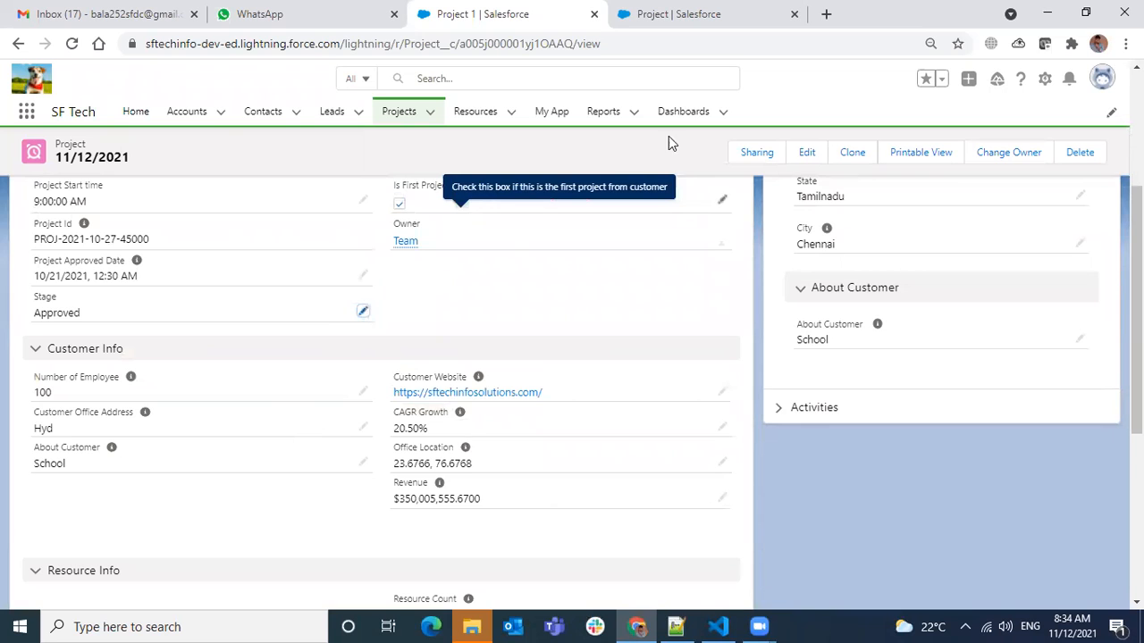
# Open Project's Project_Start_Date_is_Required validation rule and start a clone of it.
pyautogui.click(772, 29)
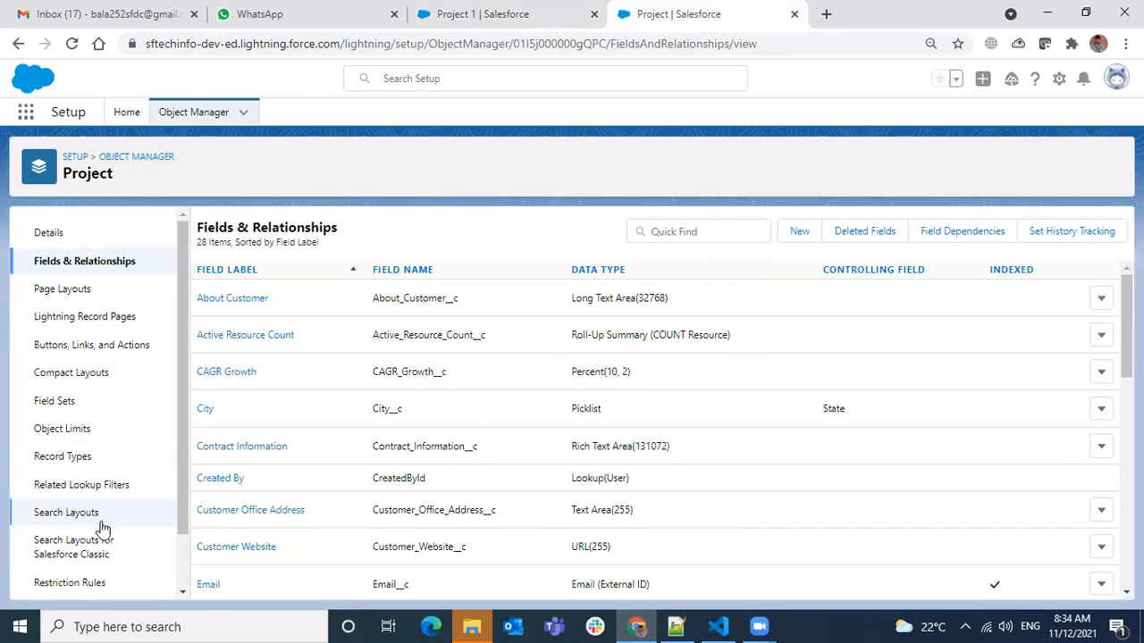
pyautogui.scroll(-1, 89, 559)
pyautogui.click(89, 573)
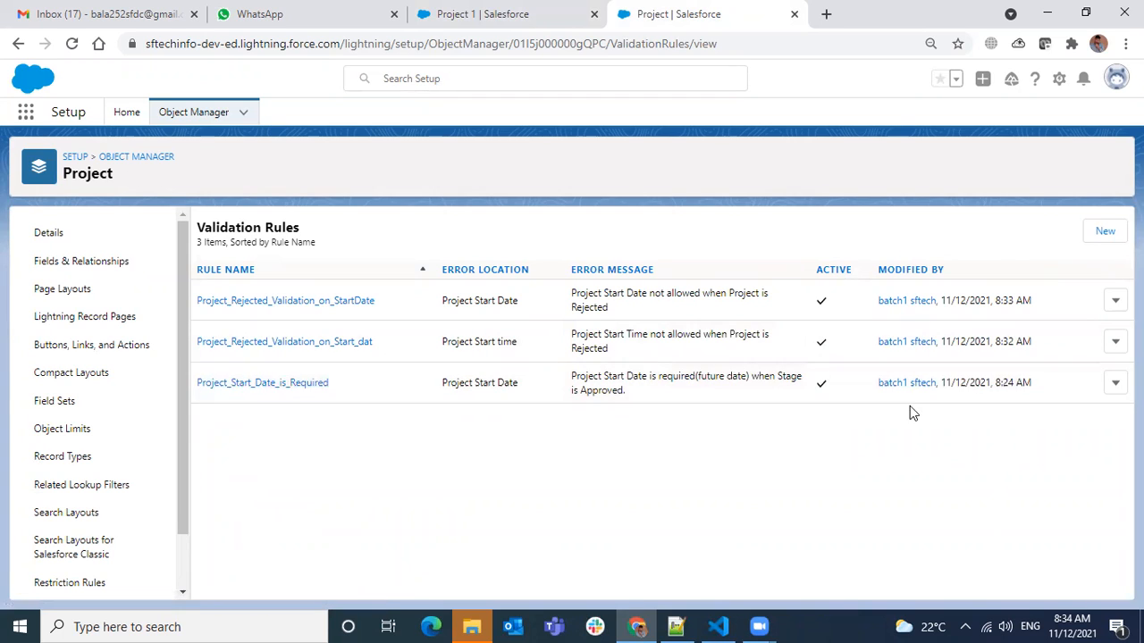
pyautogui.click(284, 384)
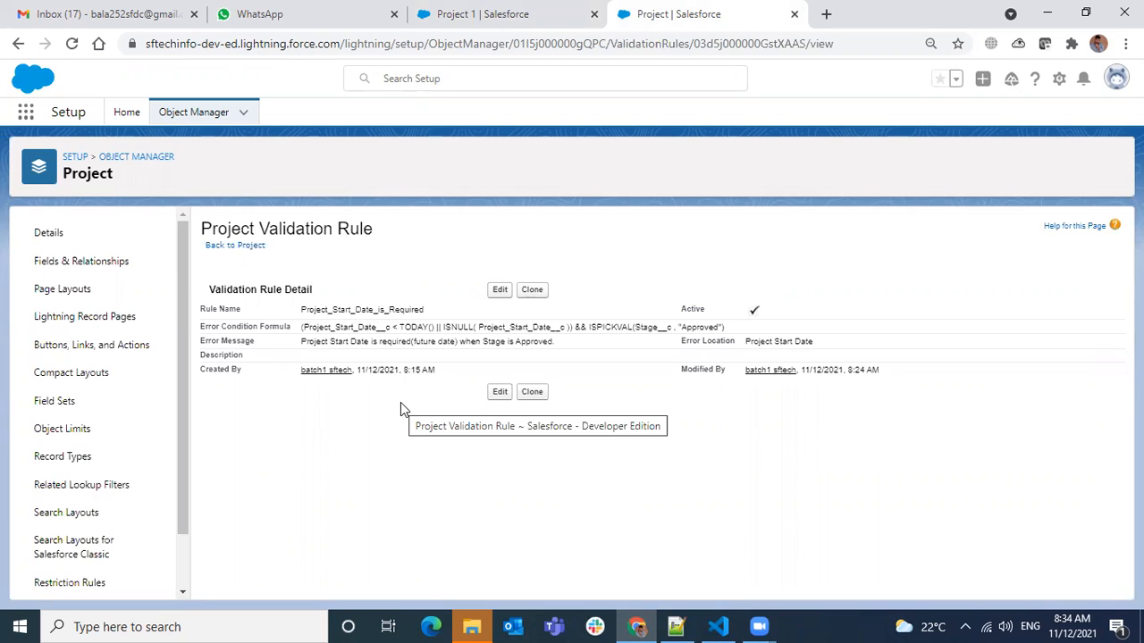
pyautogui.click(532, 291)
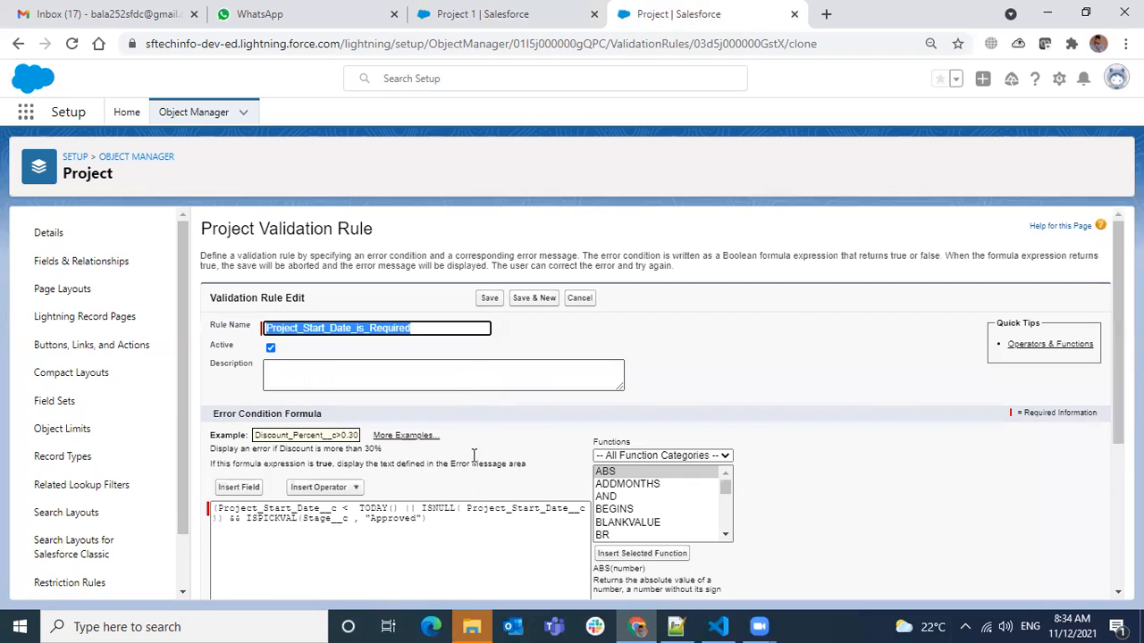
pyautogui.click(422, 328)
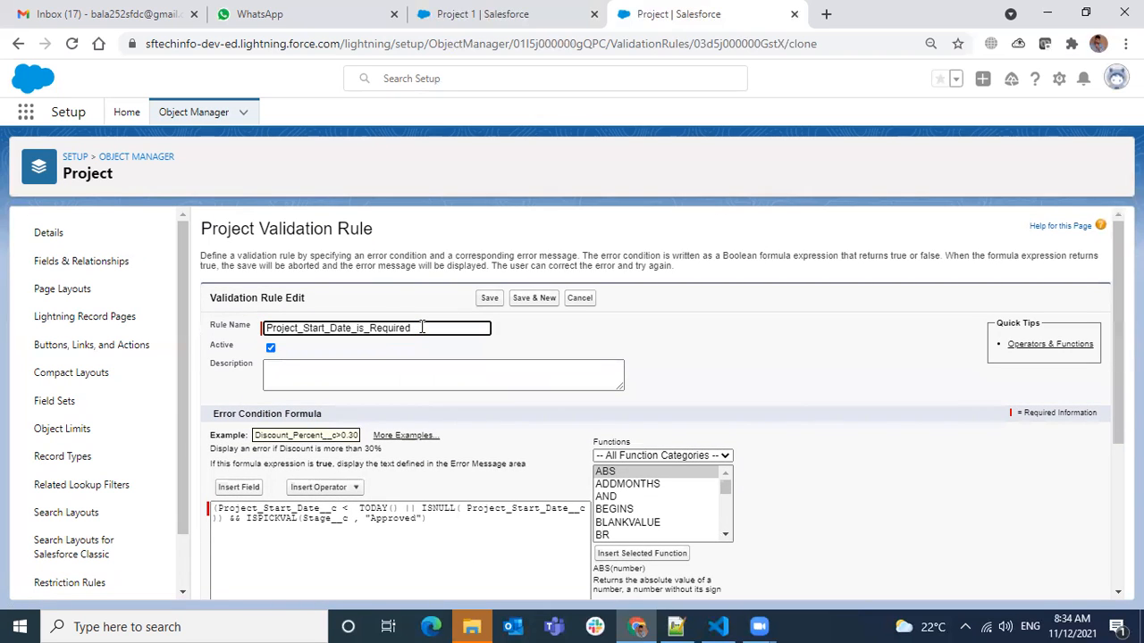
# Name the cloned rule Project_Start_Date_is_Required_2, set its error message to "Project Start Date should be Future Date" and save it.
pyautogui.scroll(-3, 485, 521)
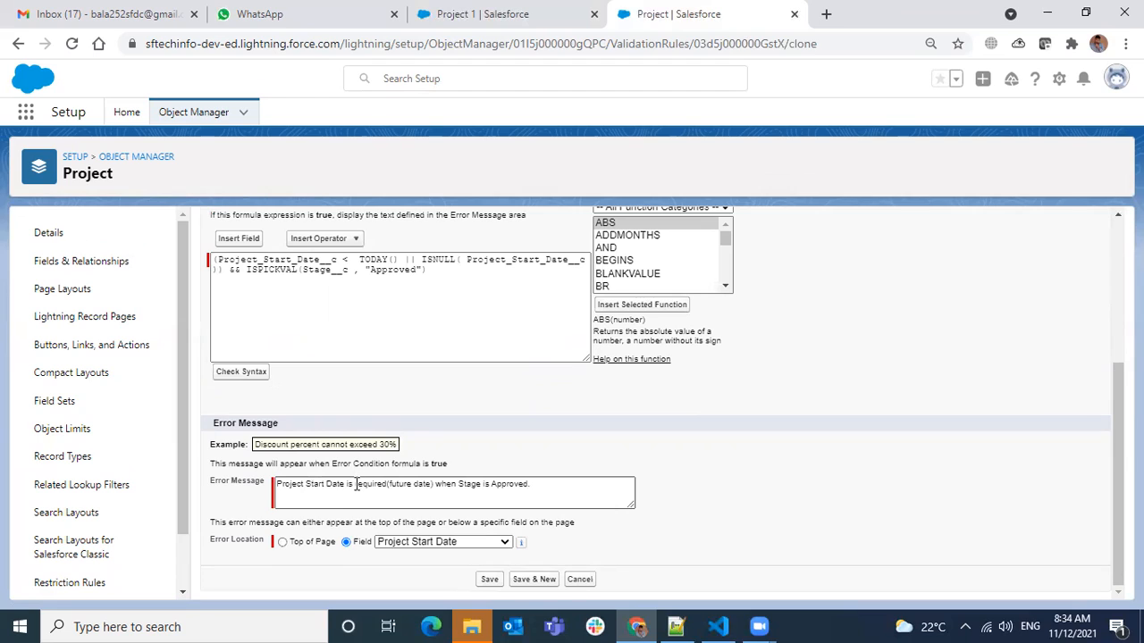
pyautogui.click(349, 485)
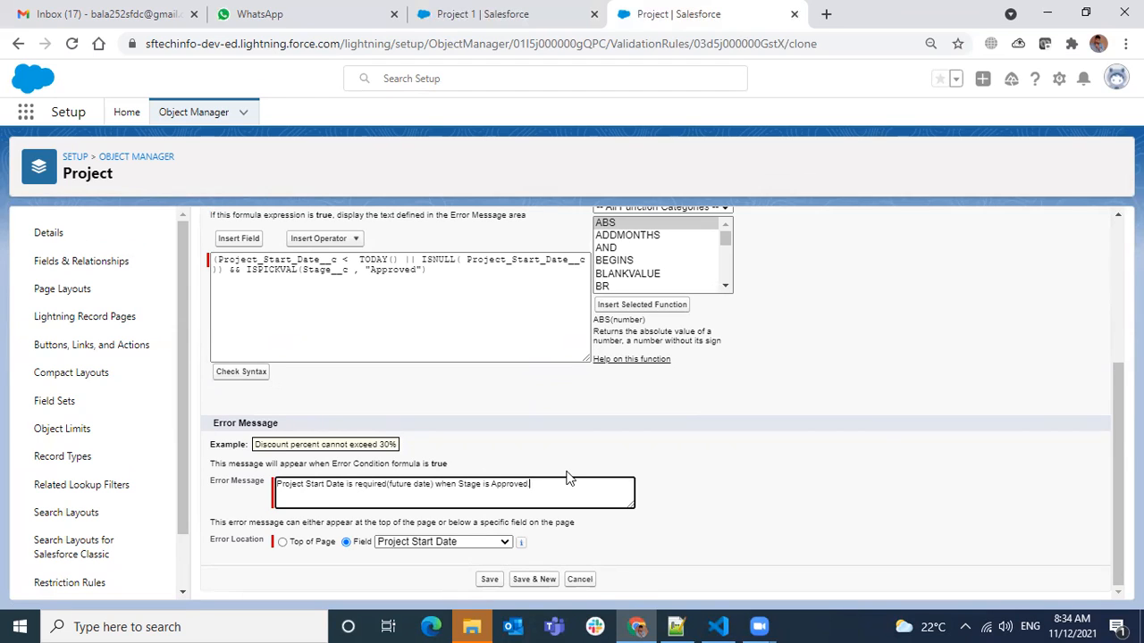
pyautogui.moveTo(554, 485); pyautogui.dragTo(343, 484)
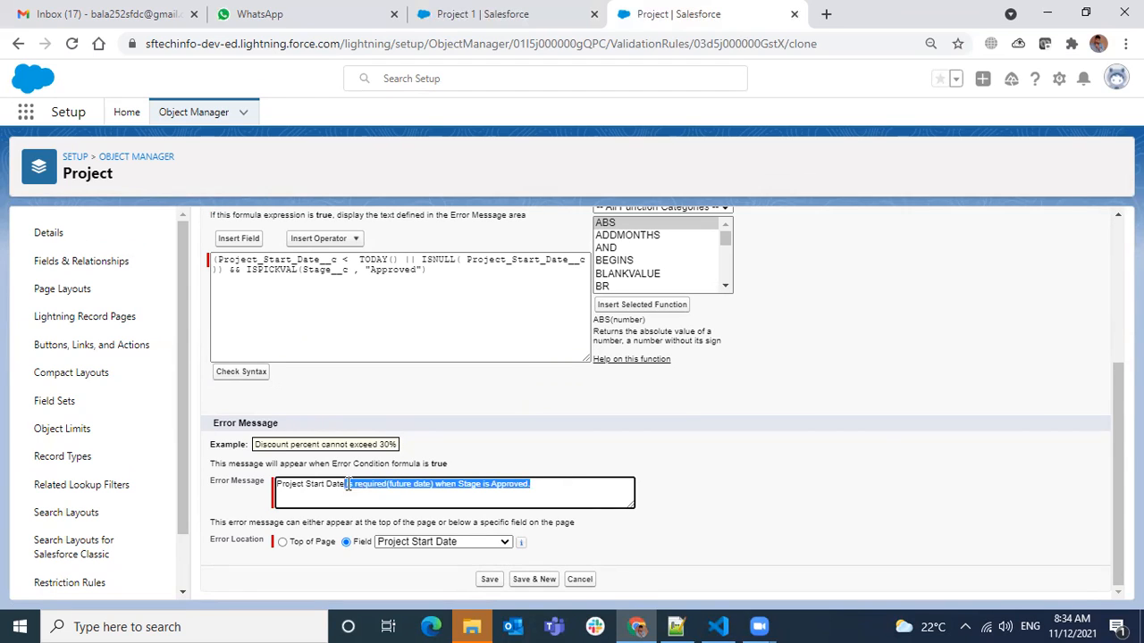
pyautogui.write('should be Future Date')
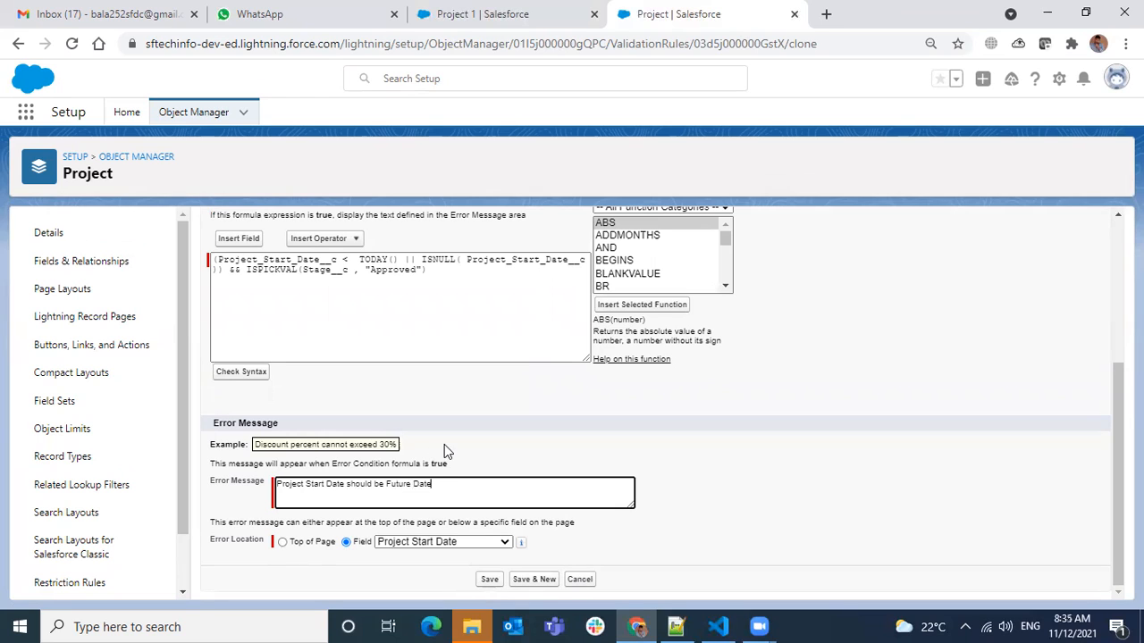
pyautogui.click(490, 579)
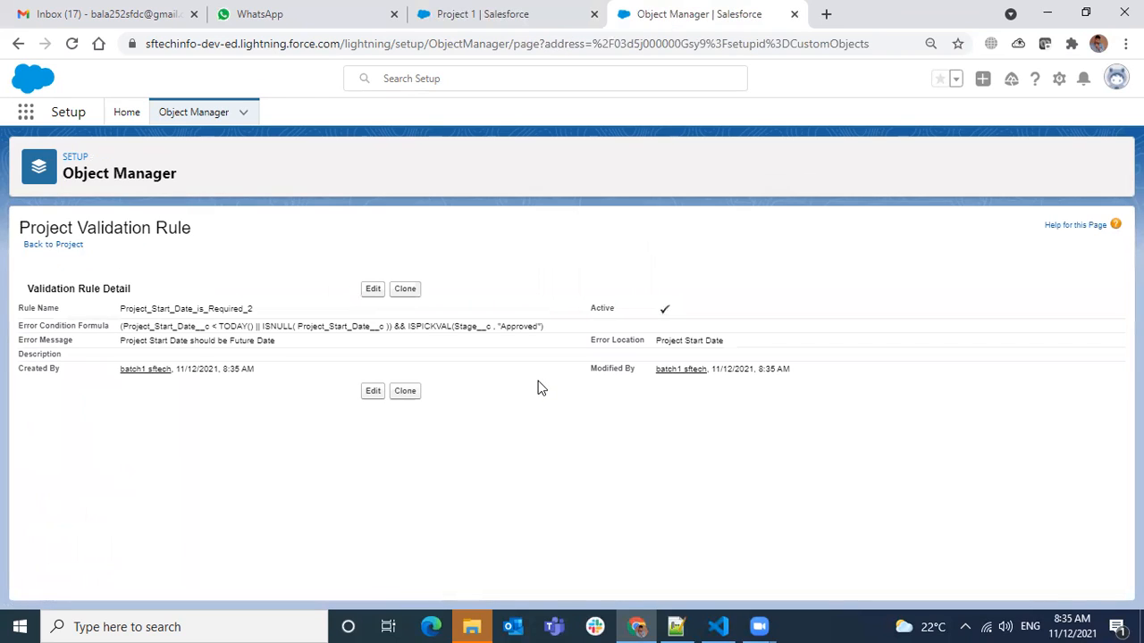
# Change the Project 1 record's Project Start Date to 11/2/2021, try saving it and check the validation errors on that field.
pyautogui.click(426, 17)
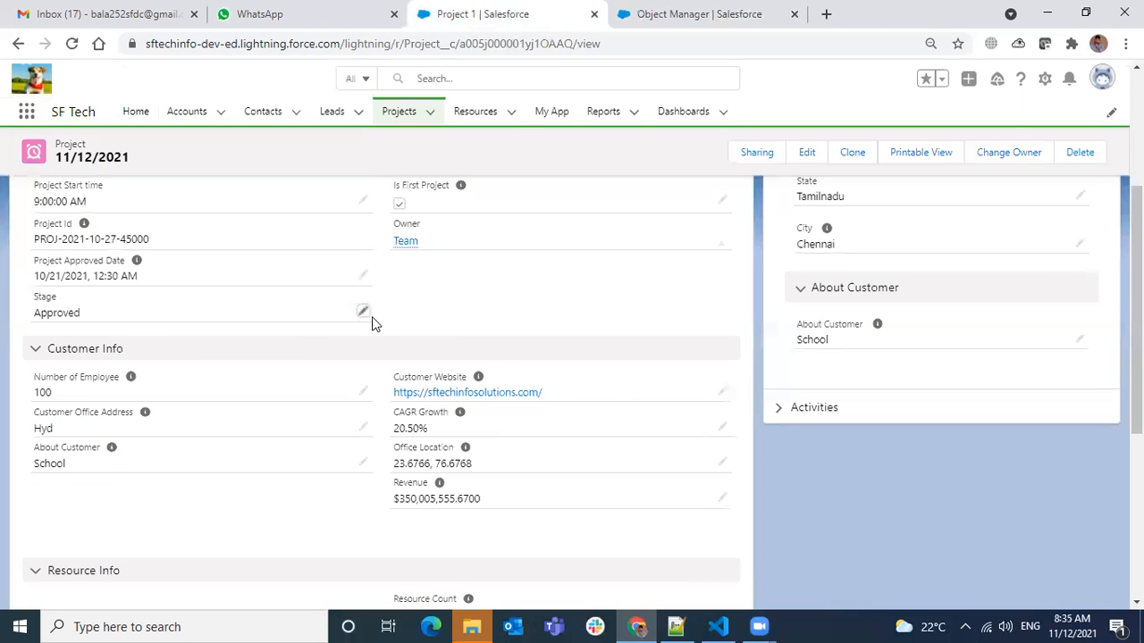
pyautogui.scroll(1, 429, 326)
pyautogui.click(721, 249)
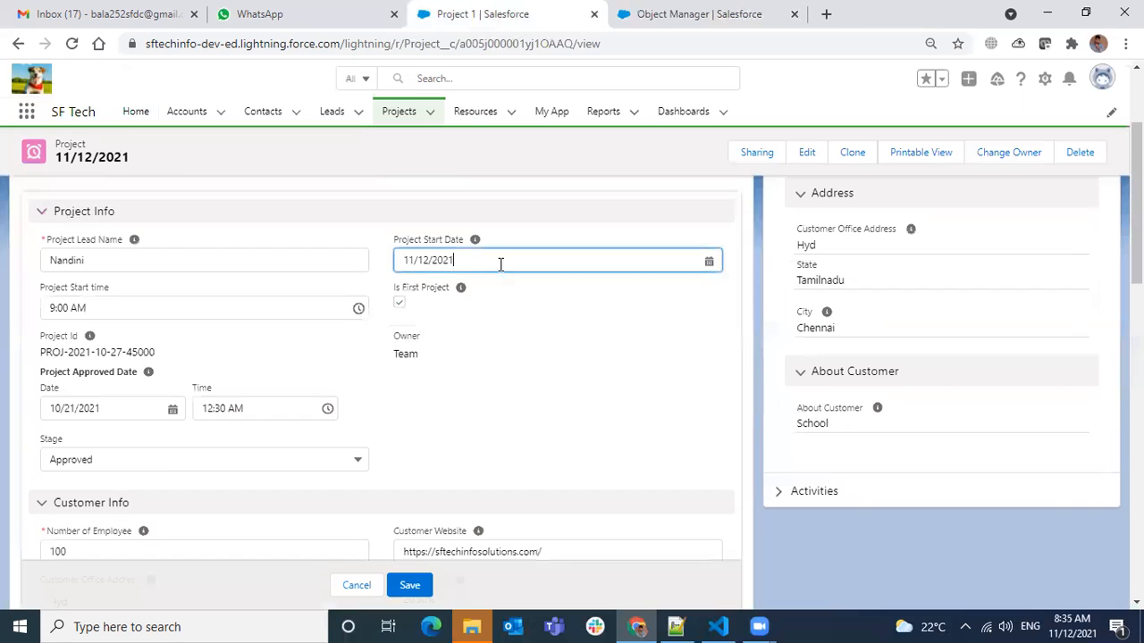
pyautogui.click(480, 261)
pyautogui.tripleClick(480, 261)
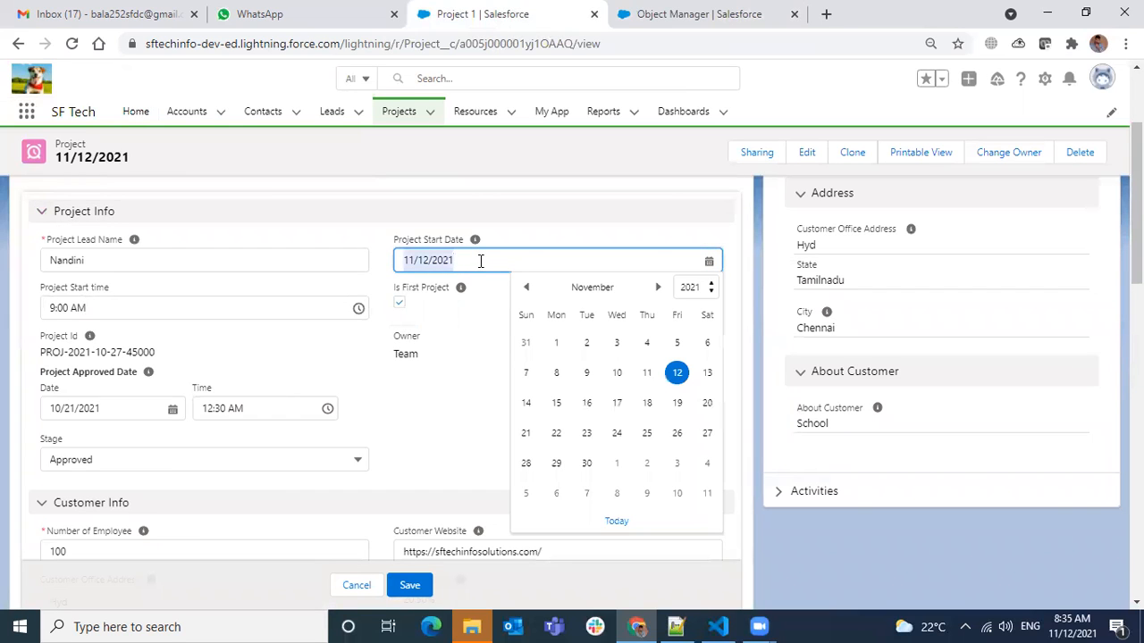
pyautogui.click(586, 343)
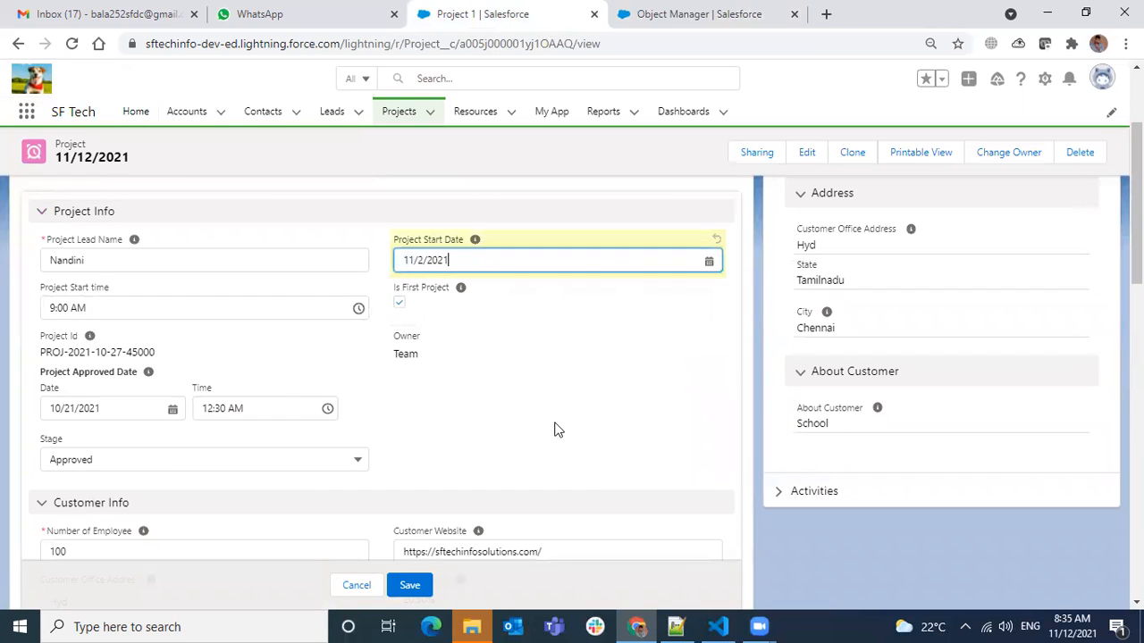
pyautogui.click(418, 585)
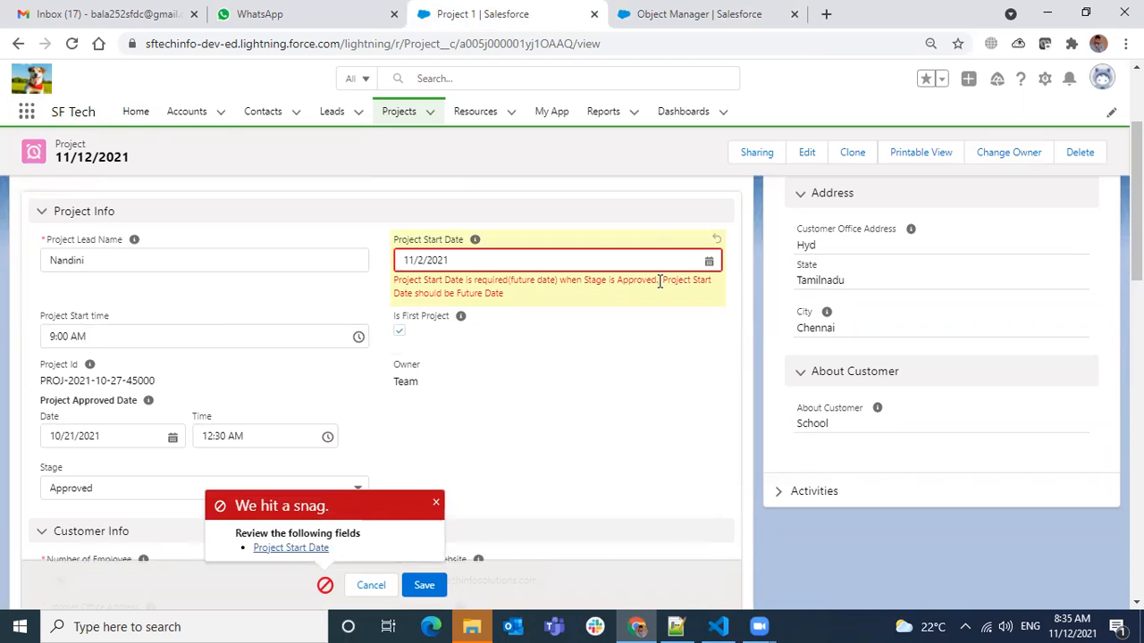
pyautogui.moveTo(663, 281); pyautogui.dragTo(665, 295)
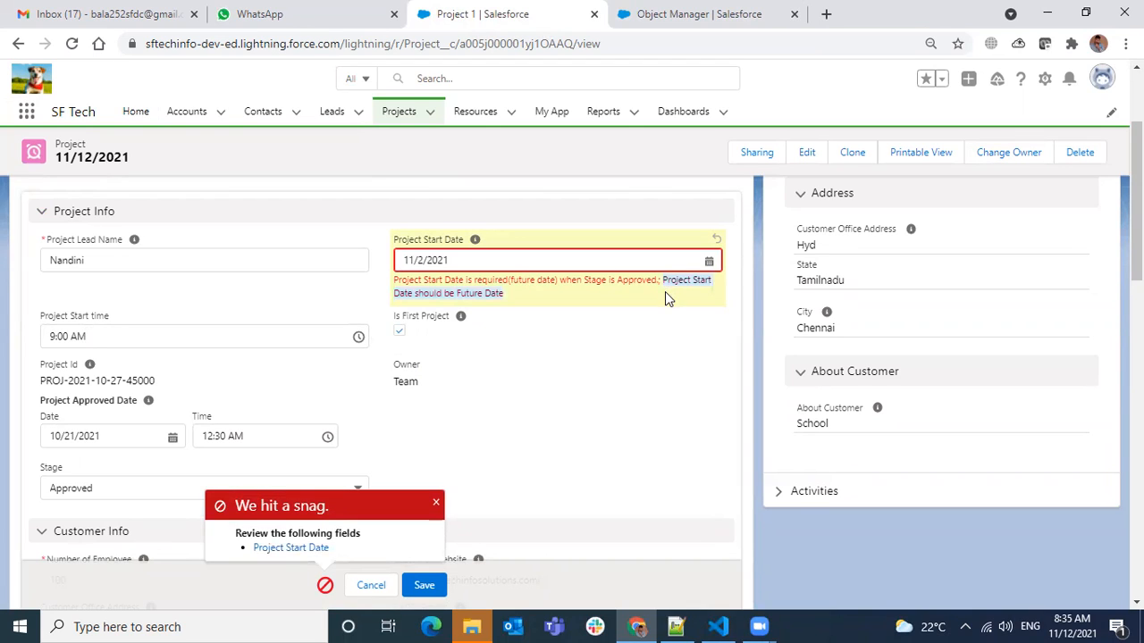
pyautogui.click(613, 348)
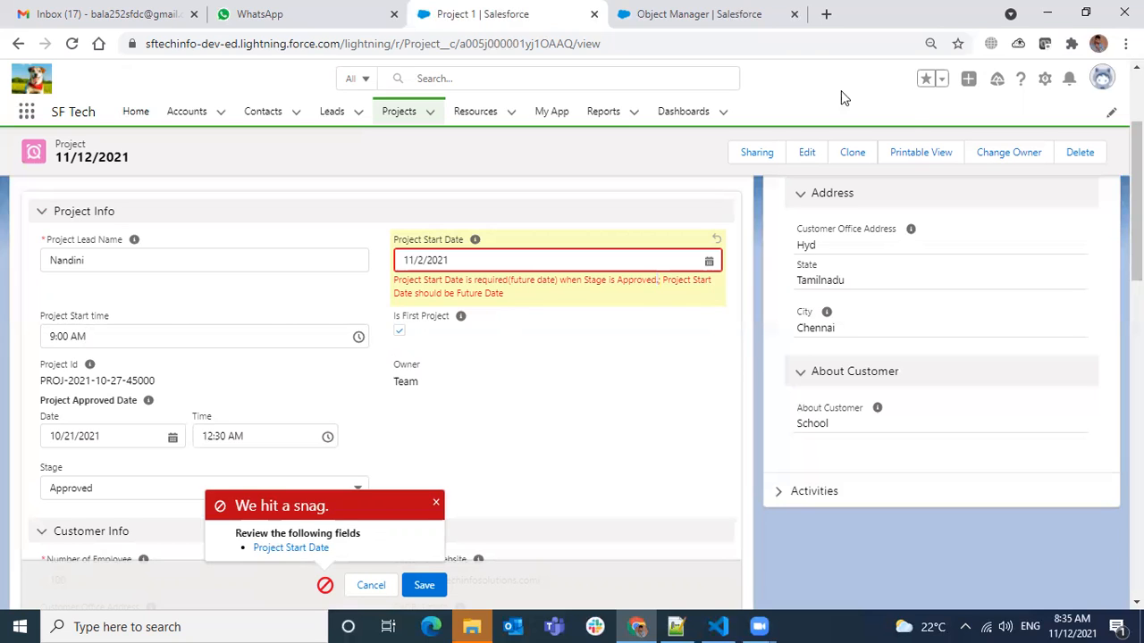
# Reduce the Project_Start_Date_is_Required_2 rule's error condition formula to Project_Start_Date__c < TODAY() and save the rule.
pyautogui.click(772, 28)
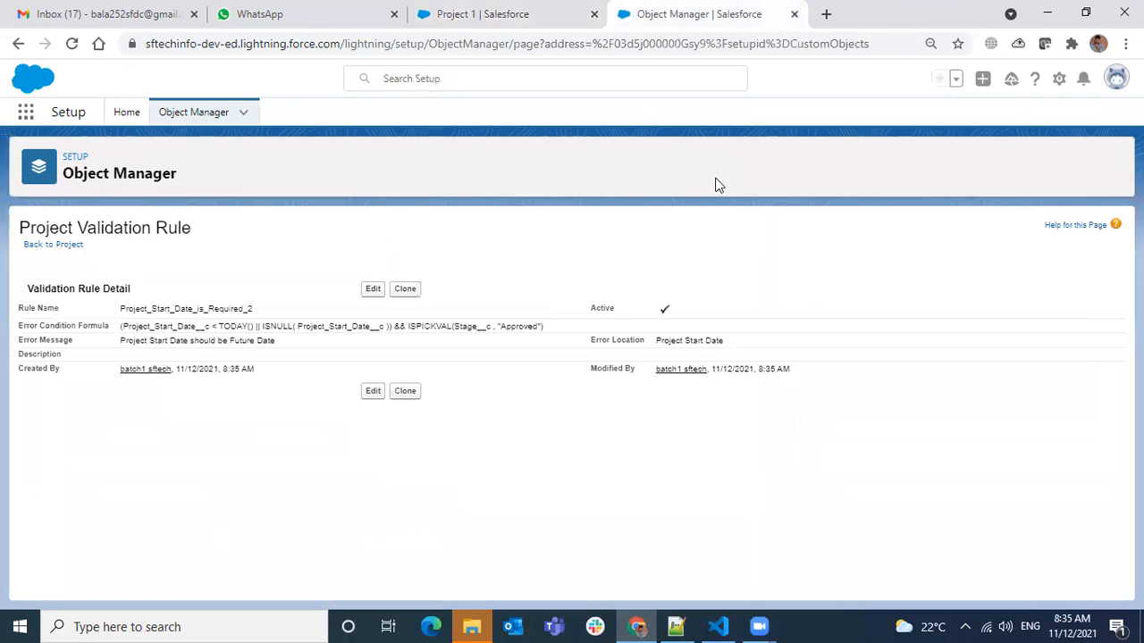
pyautogui.click(373, 289)
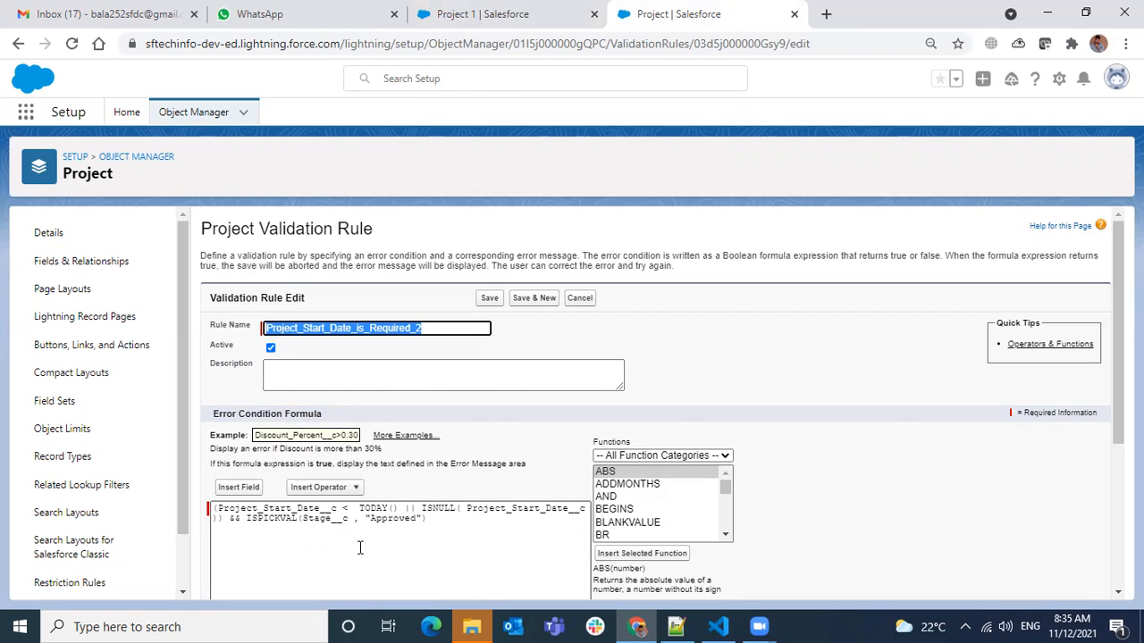
pyautogui.click(215, 509)
pyautogui.press('Delete')
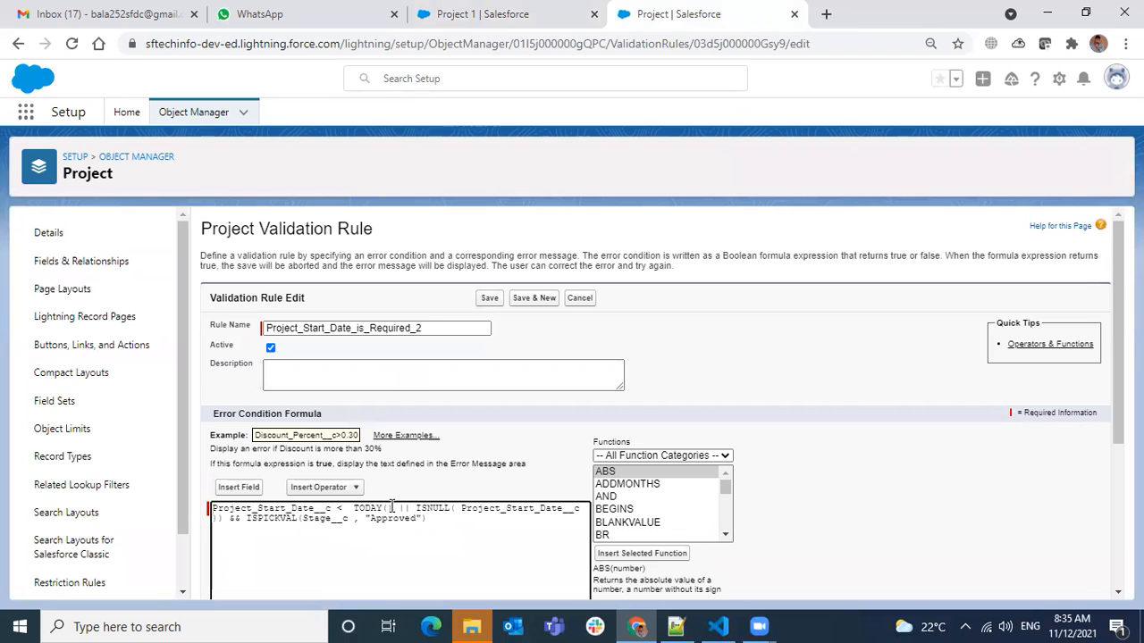
pyautogui.moveTo(391, 508); pyautogui.dragTo(439, 521)
pyautogui.press('Delete')
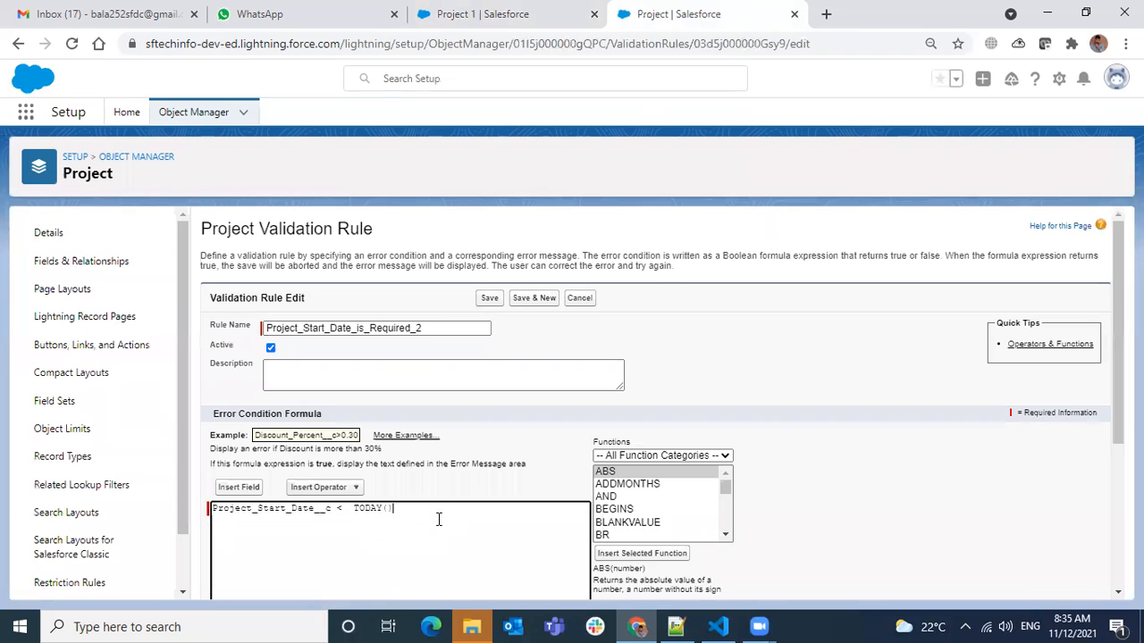
pyautogui.scroll(-3, 478, 457)
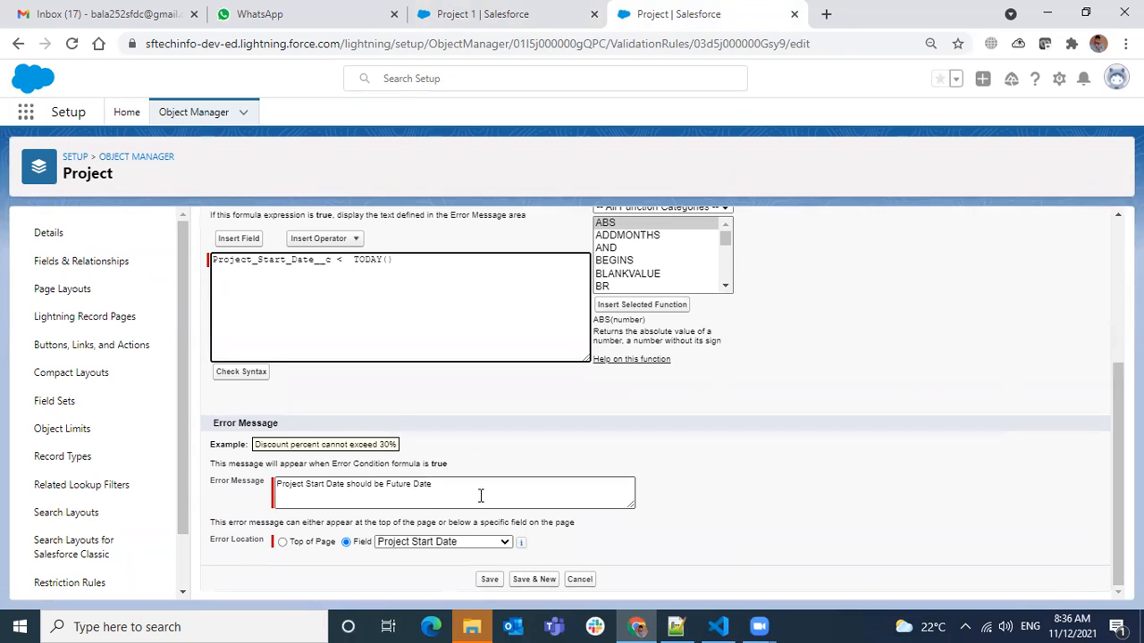
pyautogui.scroll(3, 474, 492)
pyautogui.click(488, 301)
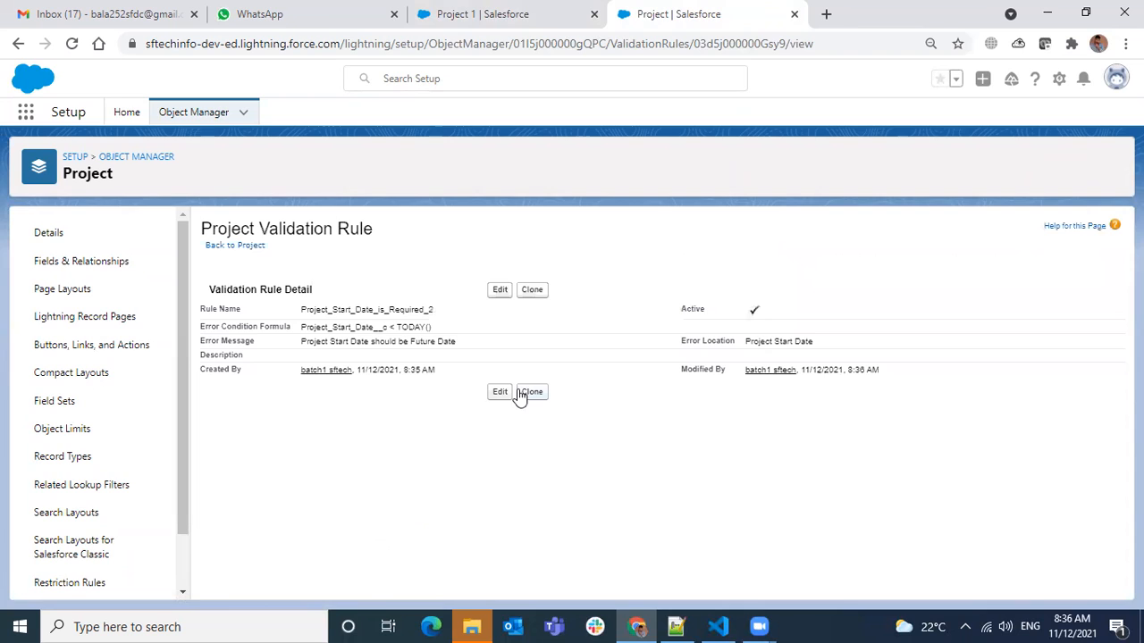
# Try saving the Approved Project 1 record again and check the errors on its Project Start Date.
pyautogui.click(434, 14)
pyautogui.click(425, 585)
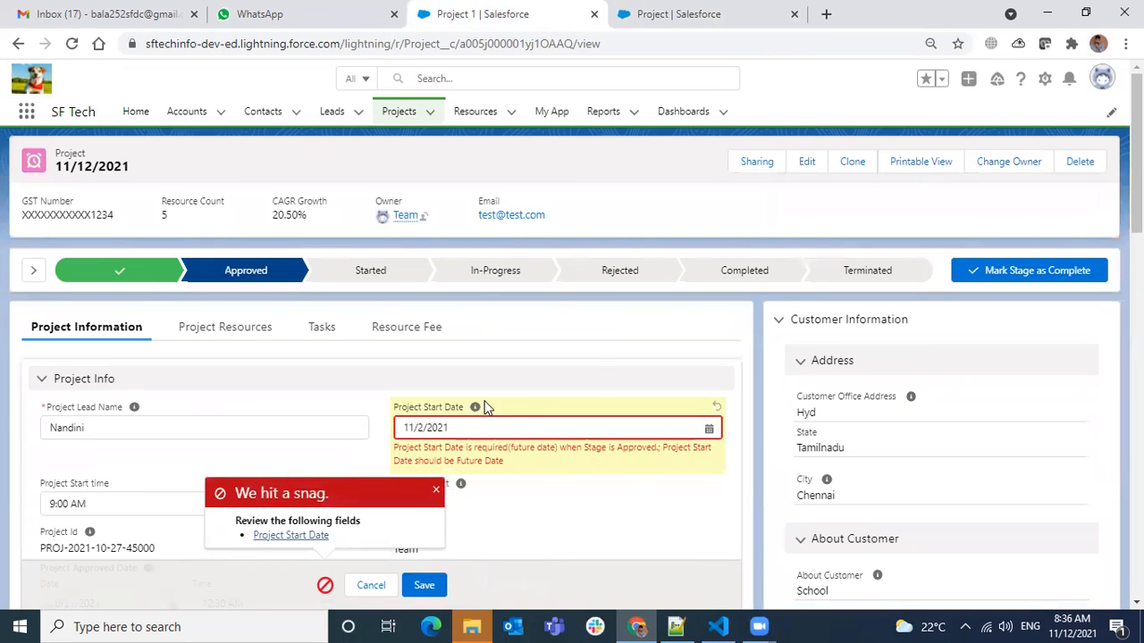
pyautogui.scroll(-1, 469, 404)
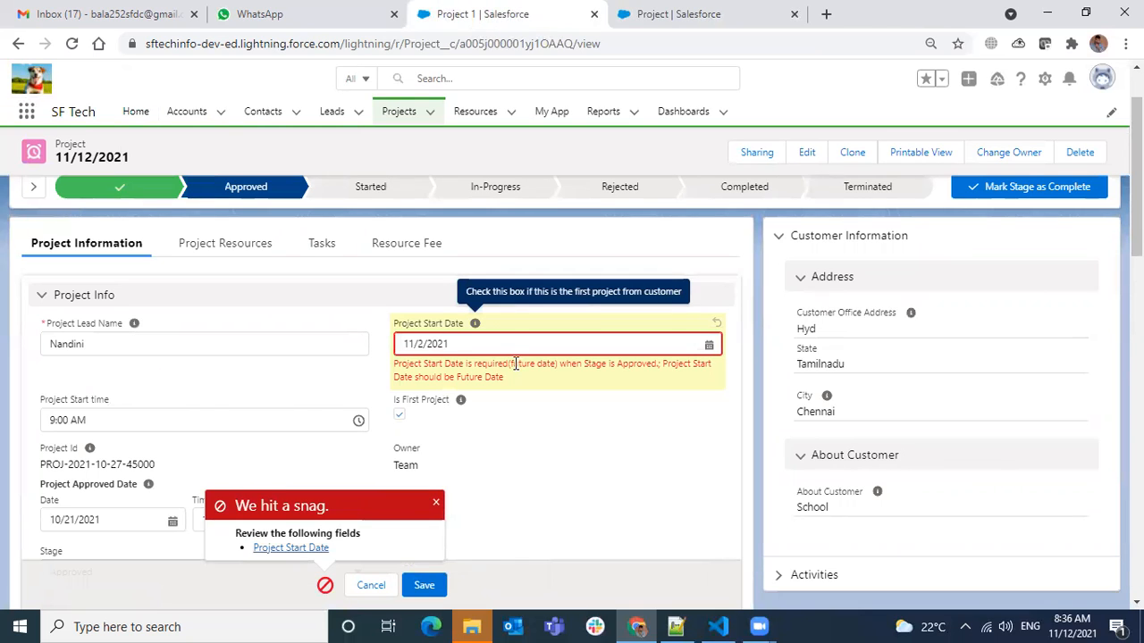
pyautogui.scroll(-1, 511, 362)
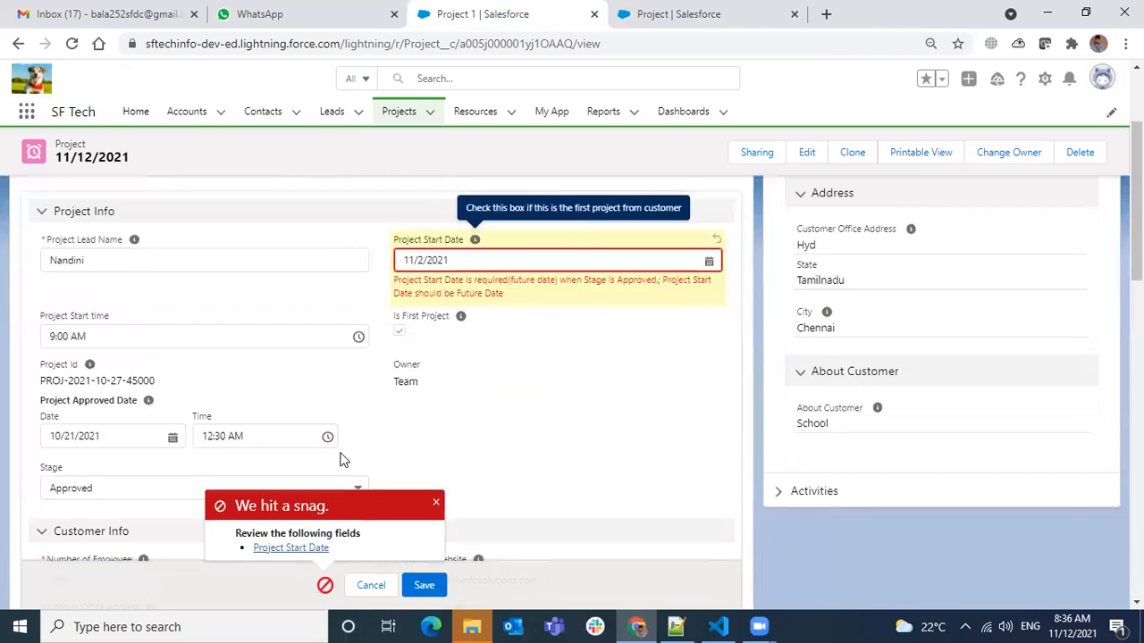
# Set the Project 1 record's Stage to Not Started, try saving it and check the start date error.
pyautogui.scroll(-1, 342, 459)
pyautogui.click(242, 403)
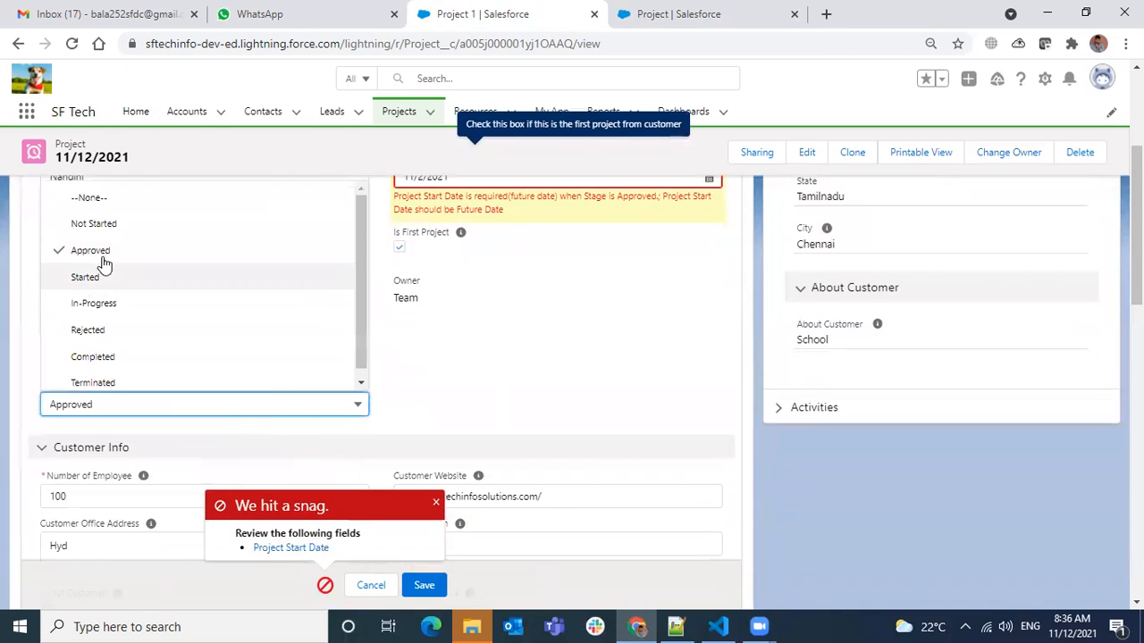
pyautogui.click(115, 223)
pyautogui.click(424, 584)
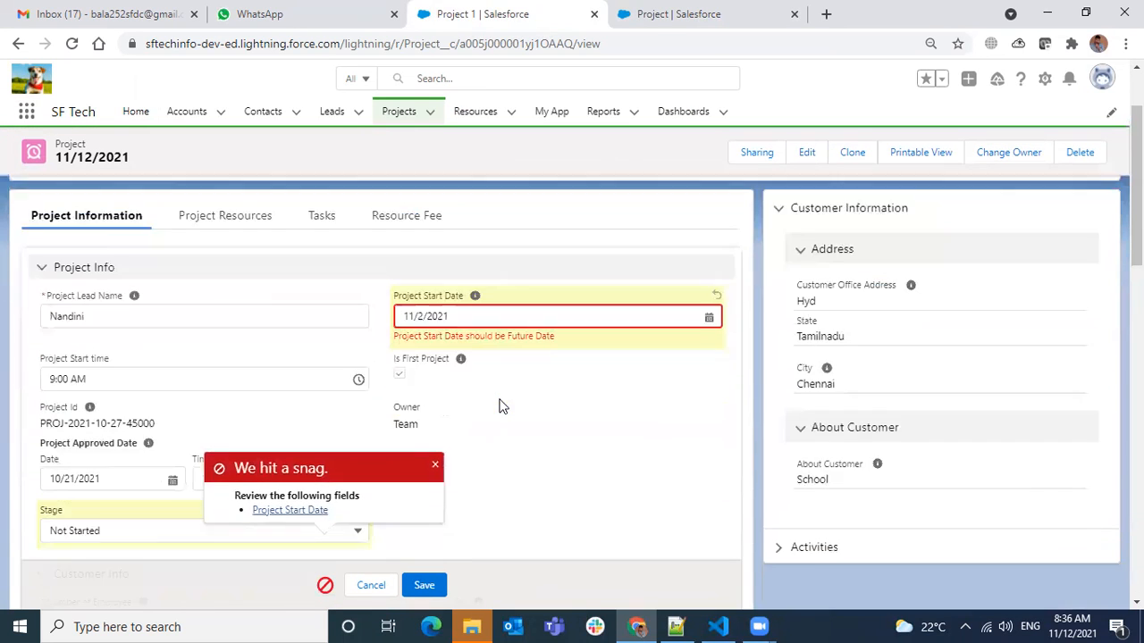
pyautogui.scroll(-2, 501, 406)
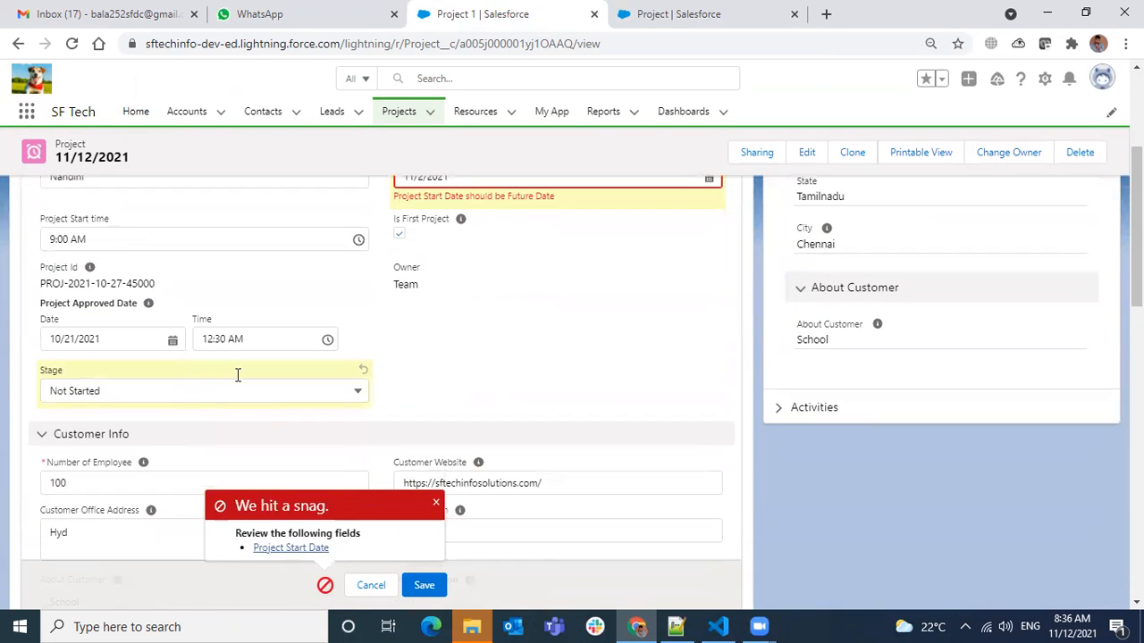
pyautogui.scroll(1, 514, 308)
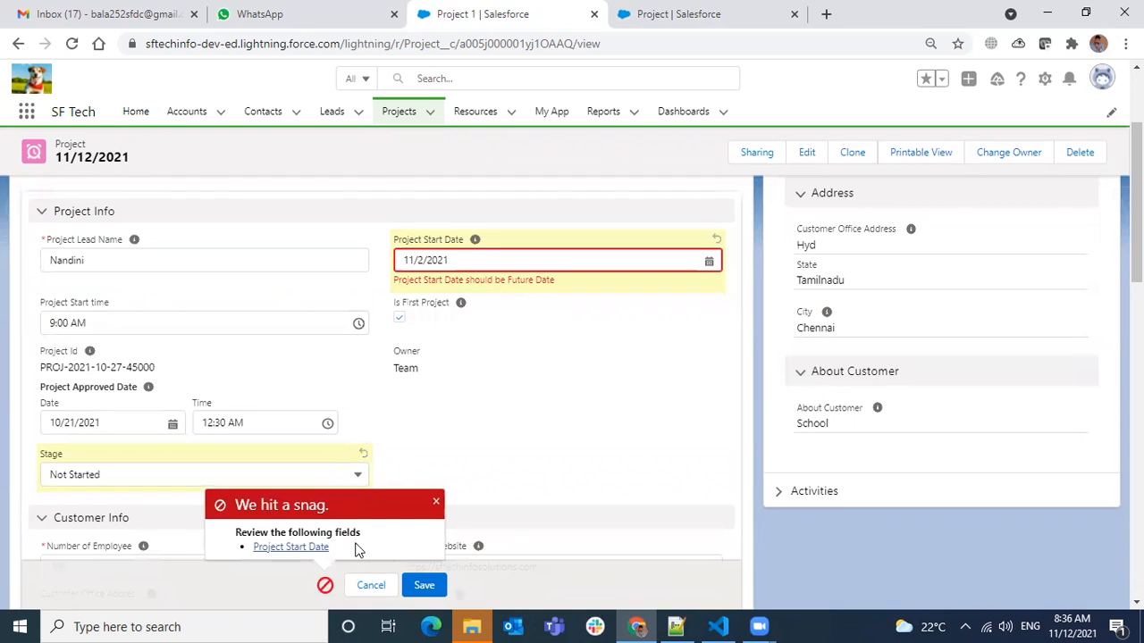
# Close the open File Explorer window and start a new validation rule for the Project object.
pyautogui.moveTo(472, 626)
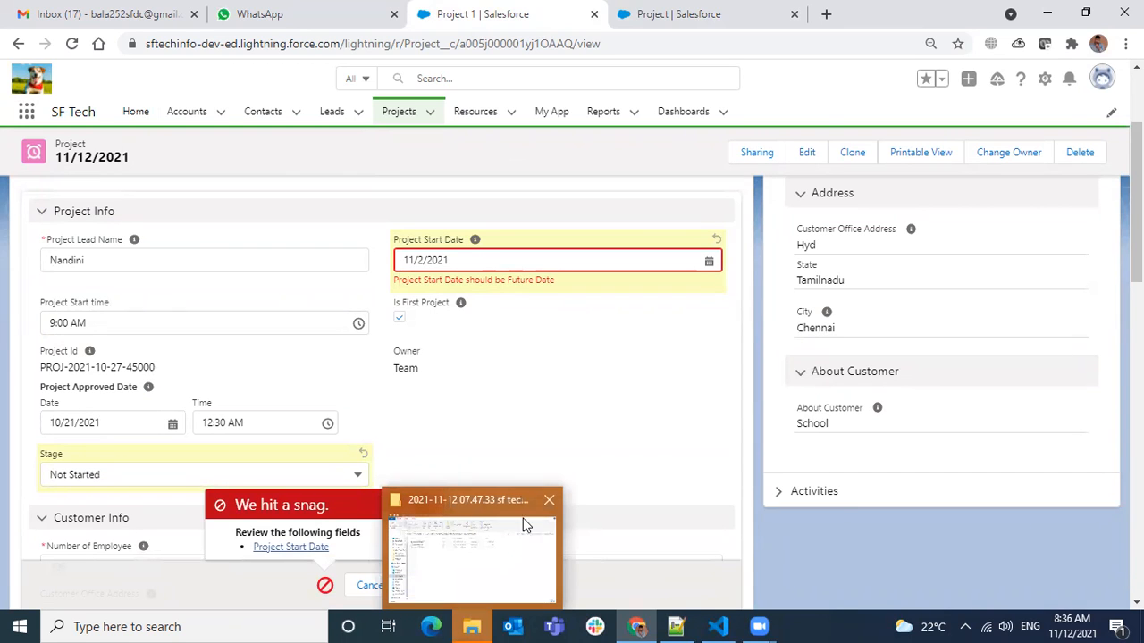
pyautogui.click(549, 499)
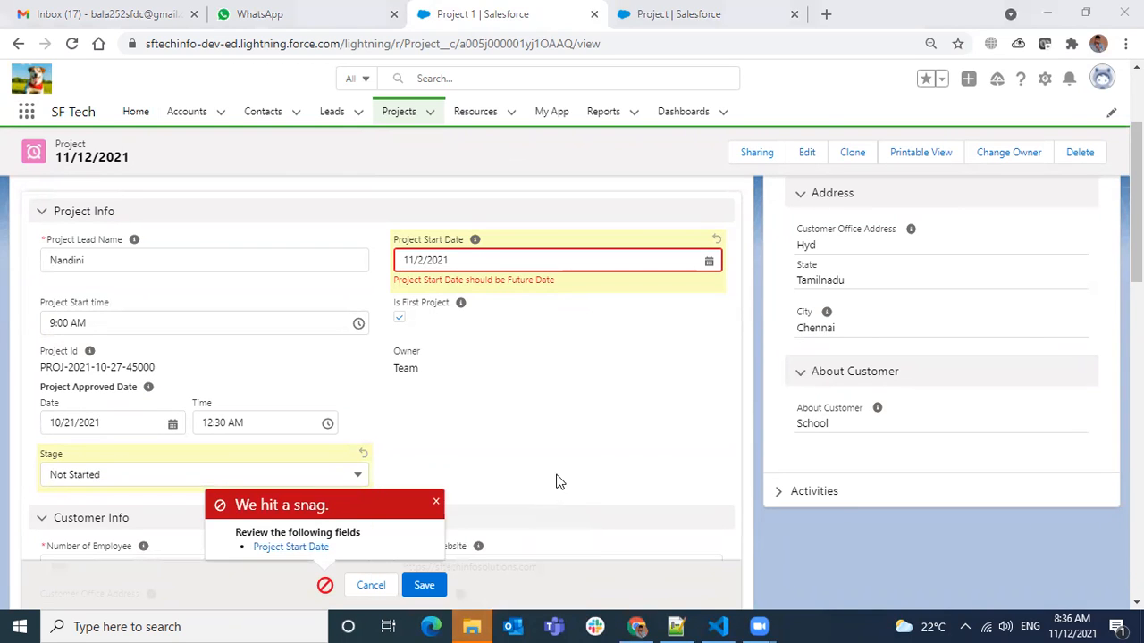
pyautogui.click(793, 28)
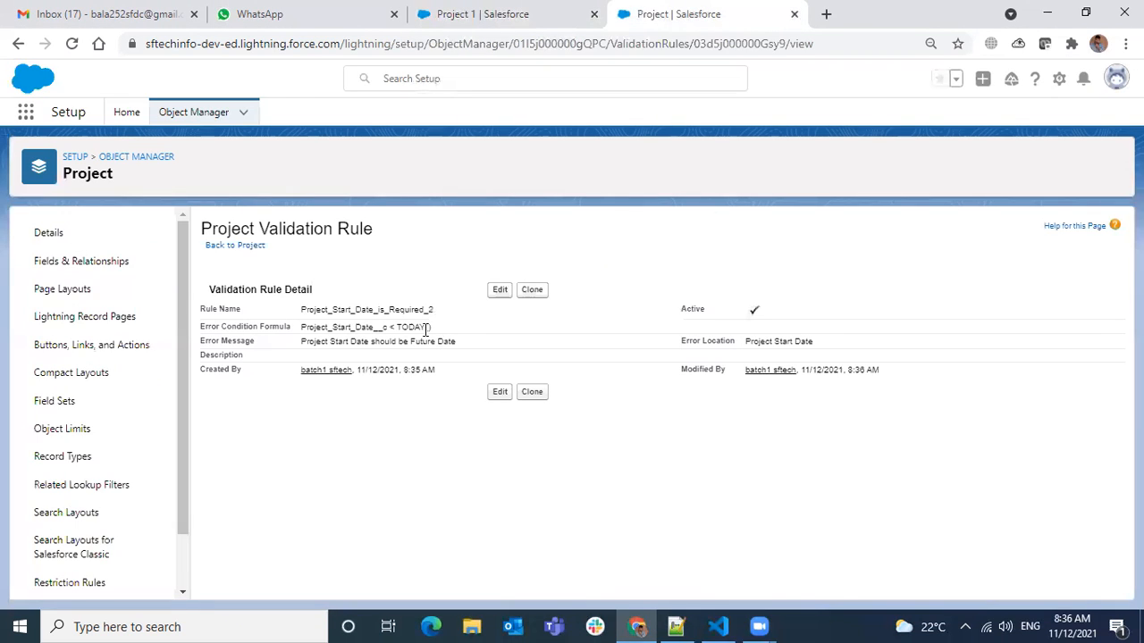
pyautogui.scroll(-1, 169, 498)
pyautogui.click(83, 579)
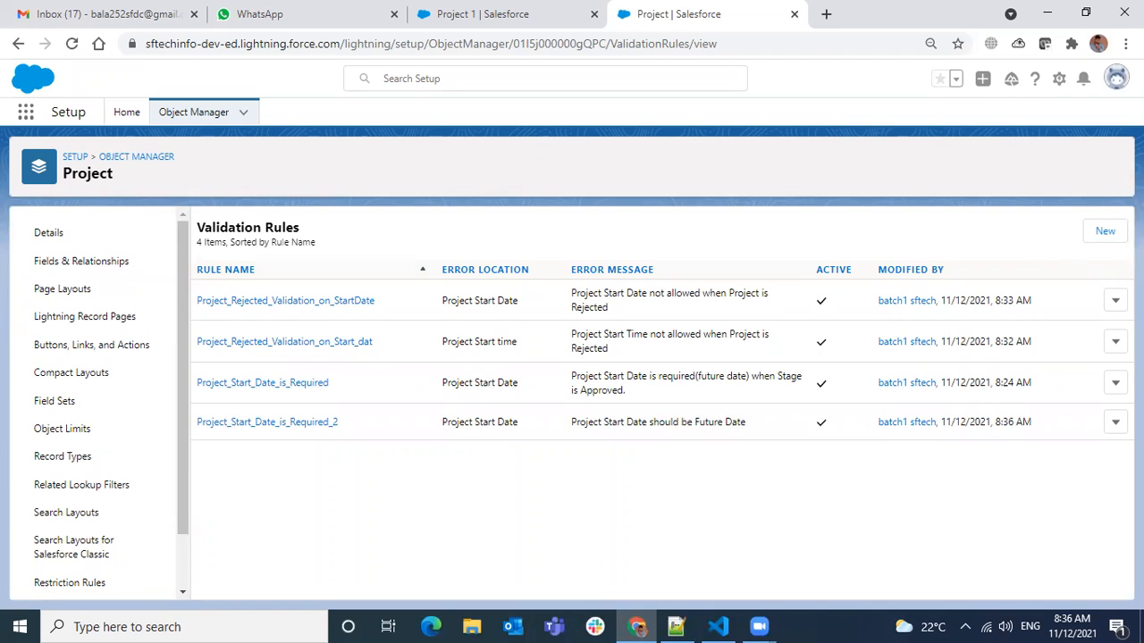
pyautogui.click(1105, 231)
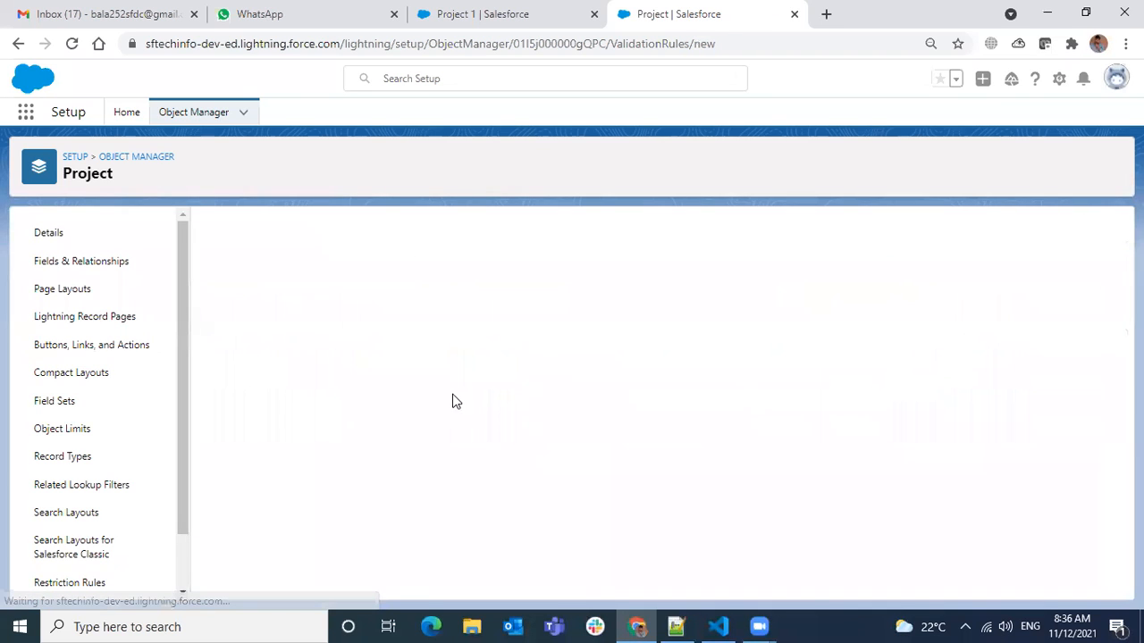
# Select the PRIORVALUE function for the new rule's error condition formula.
pyautogui.scroll(-1, 399, 444)
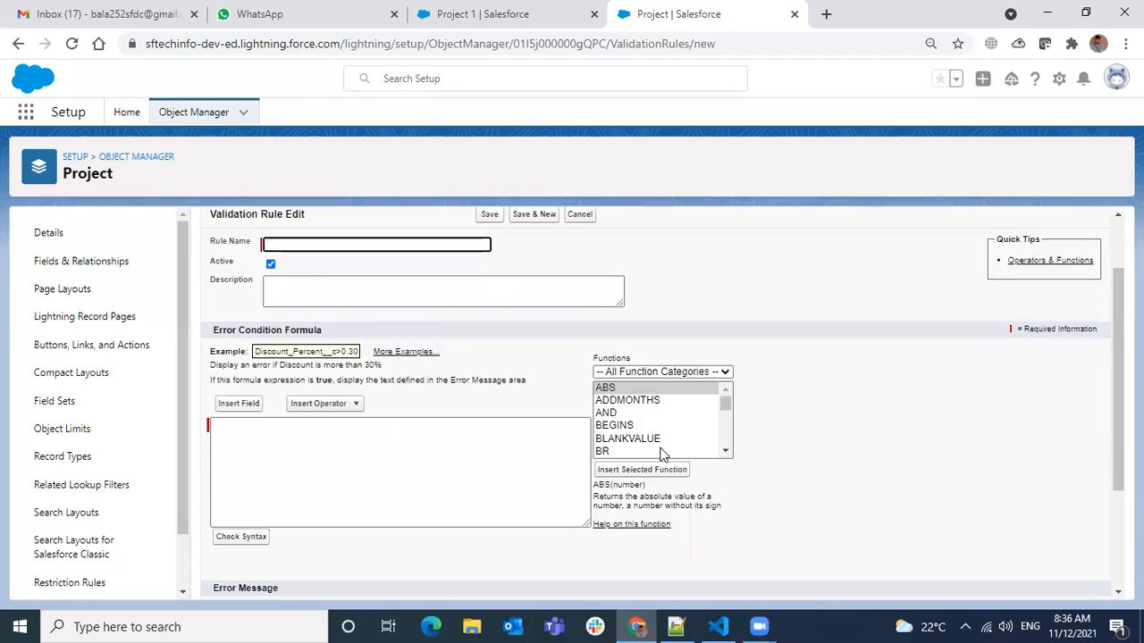
pyautogui.click(659, 414)
pyautogui.press('p')
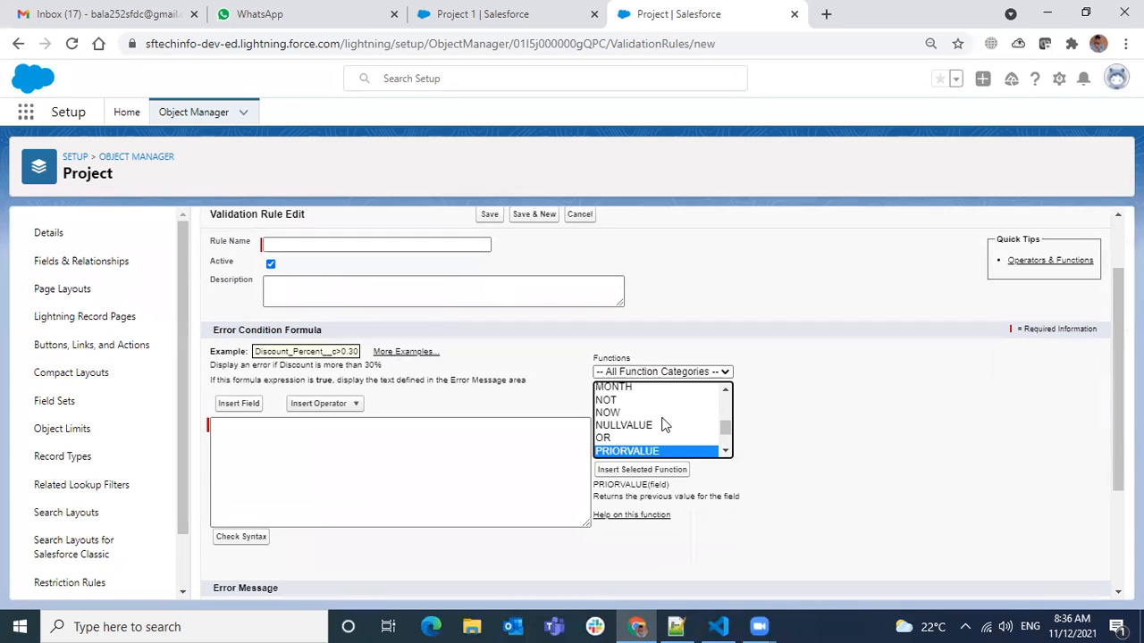
pyautogui.click(726, 451)
pyautogui.click(725, 452)
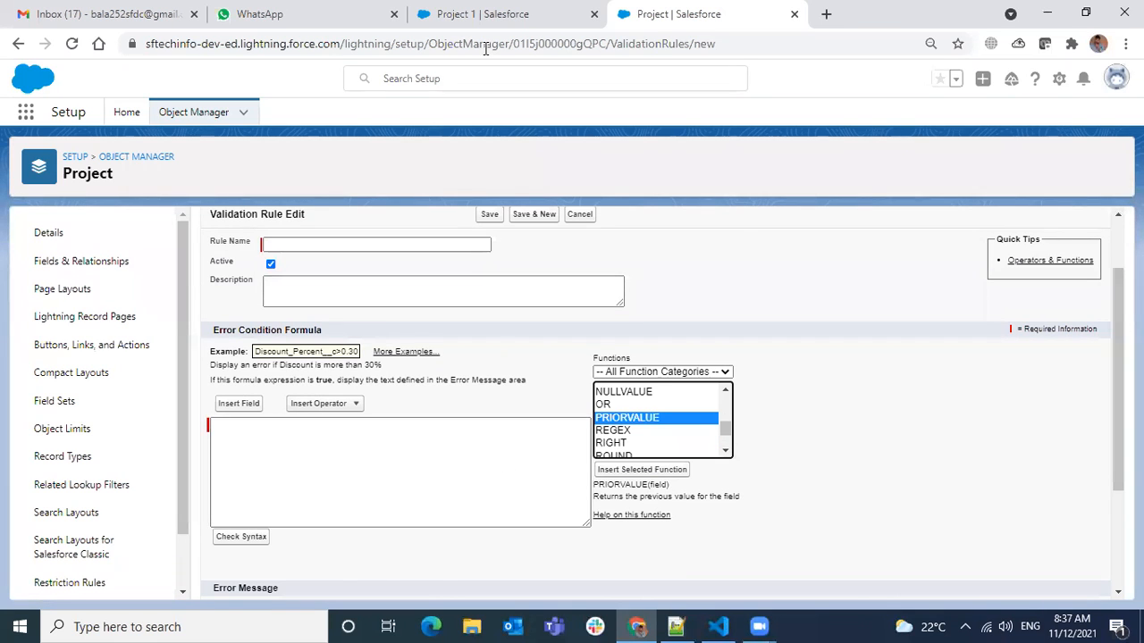
# Review the Stage and Customer Info fields of the Project 1 record and the Project fields available for the rule's formula.
pyautogui.click(469, 14)
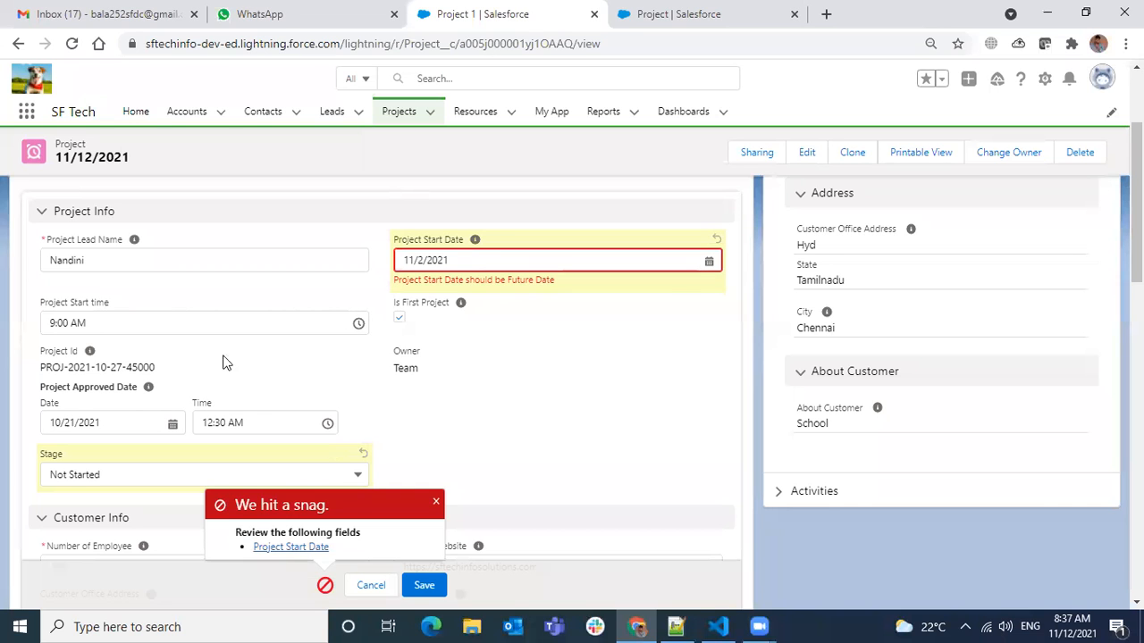
pyautogui.scroll(-1, 137, 311)
pyautogui.scroll(-1, 148, 407)
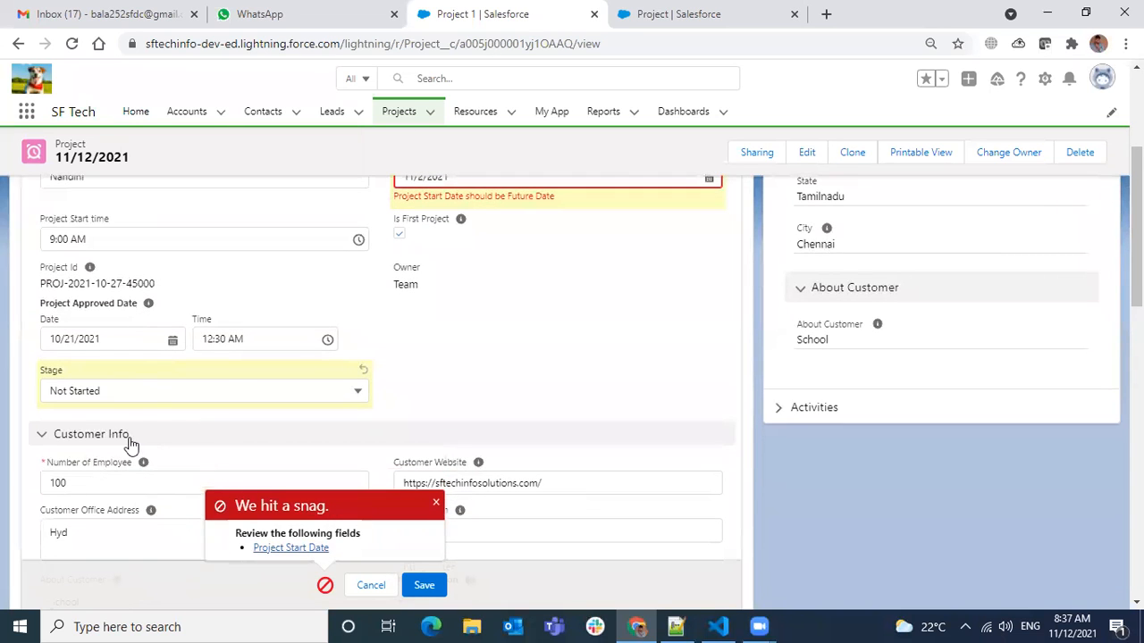
pyautogui.scroll(-1, 390, 400)
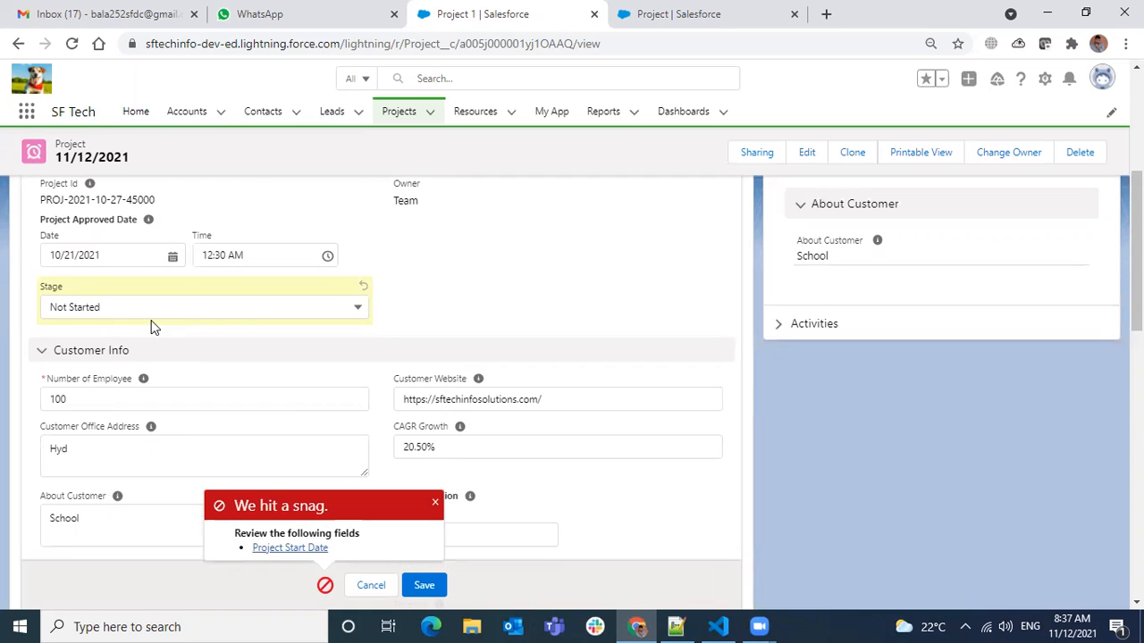
pyautogui.click(747, 20)
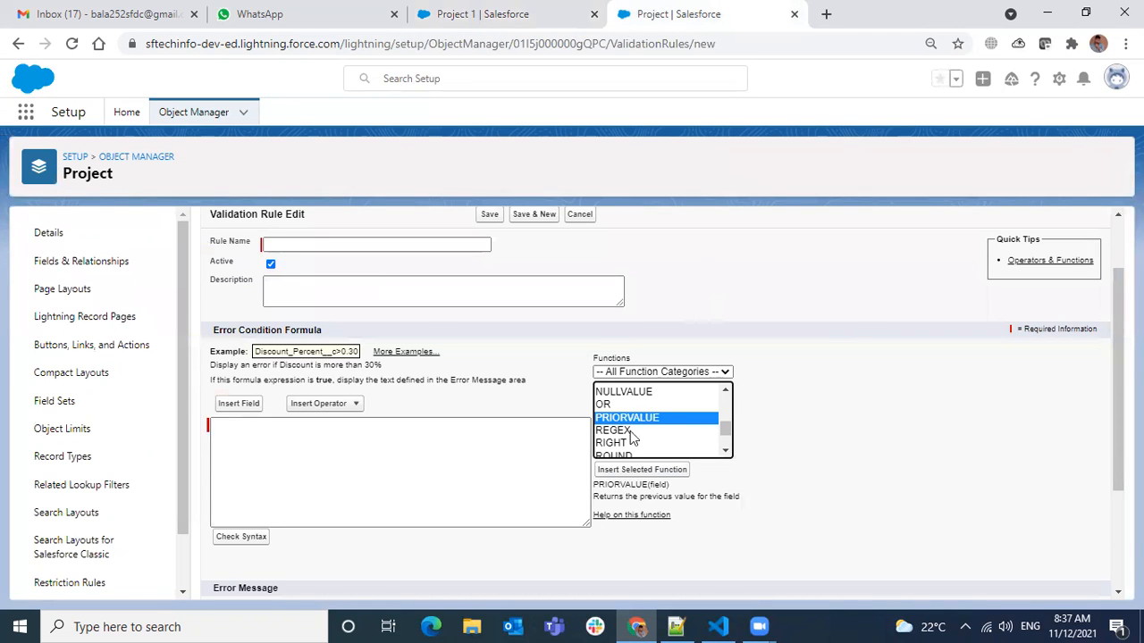
pyautogui.click(234, 404)
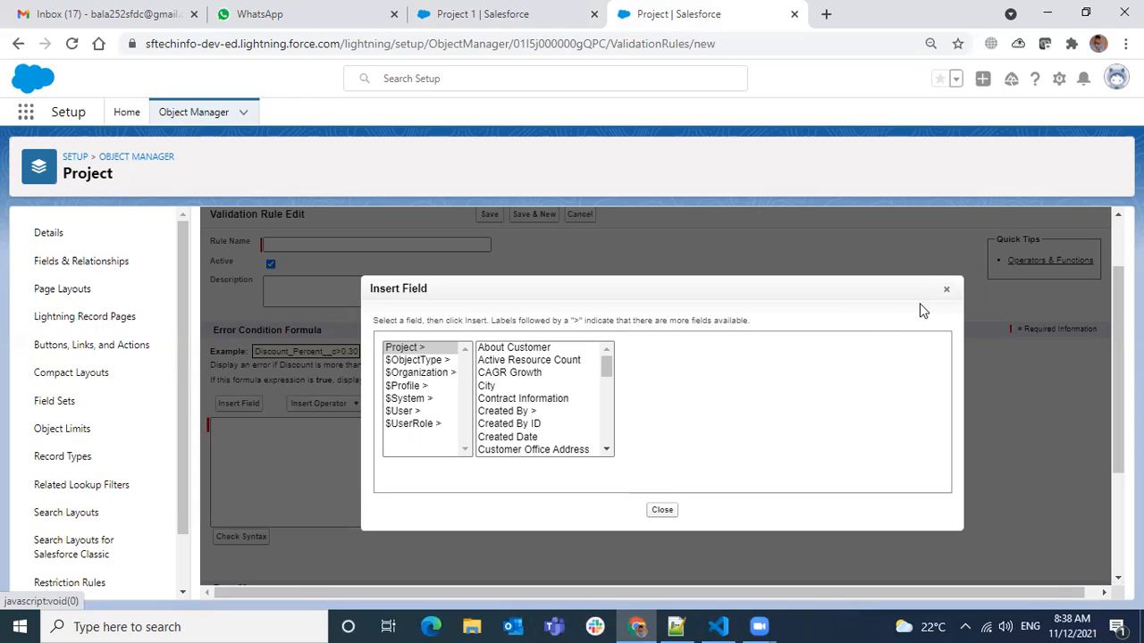
pyautogui.click(946, 289)
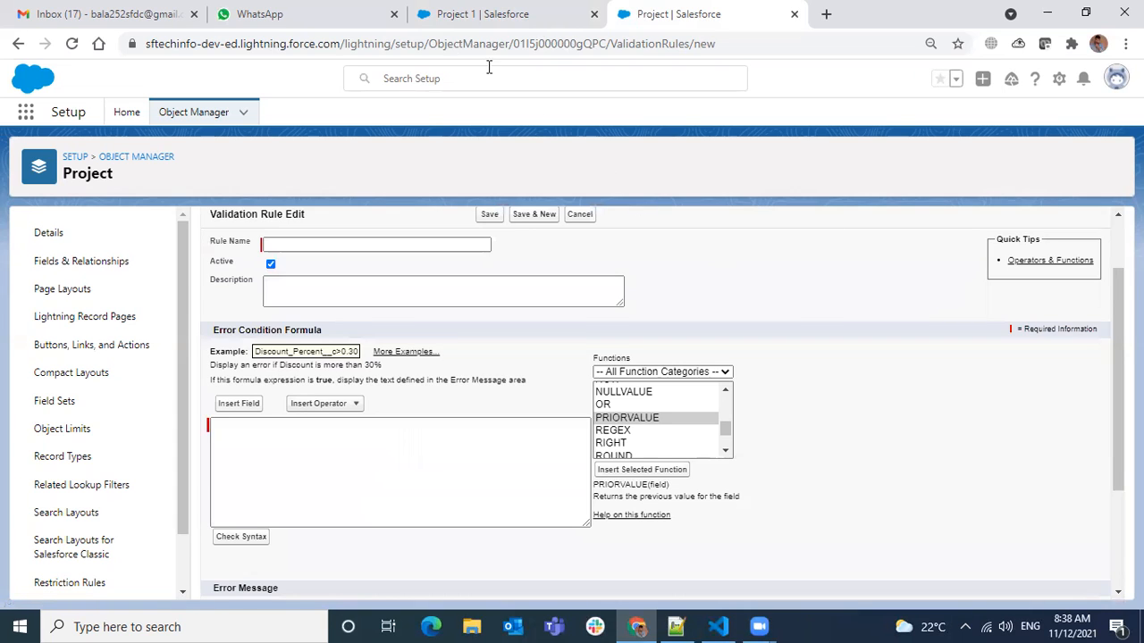
# Examine the Project 1 record's fields from Customer Info through Resource Info and Contact Info to Address Info.
pyautogui.click(424, 20)
pyautogui.scroll(-3, 301, 349)
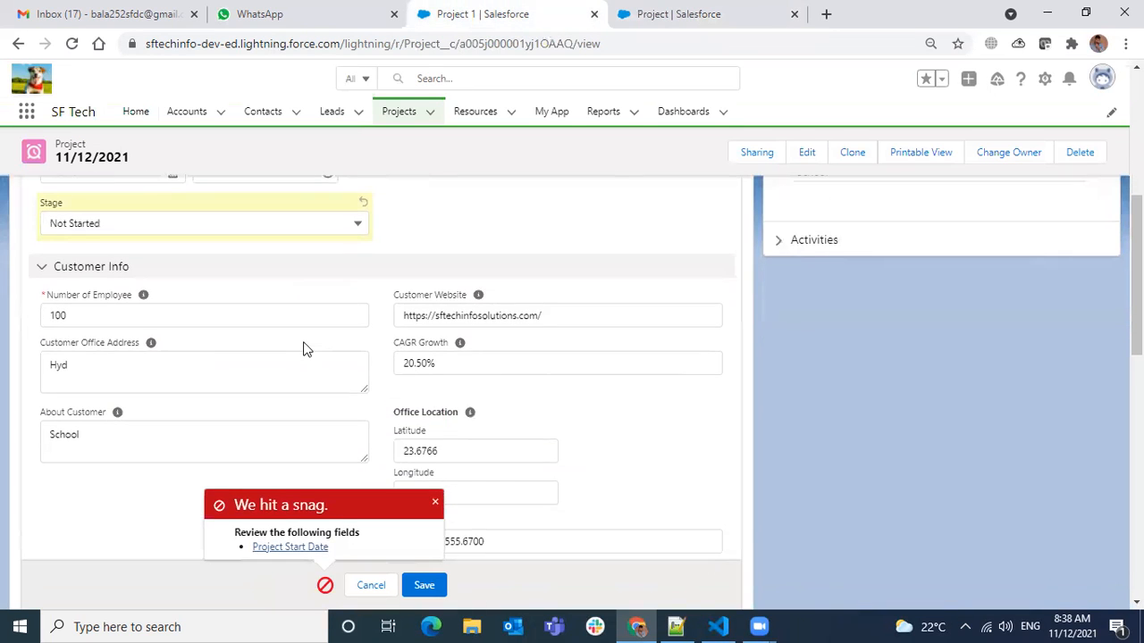
pyautogui.scroll(-3, 304, 347)
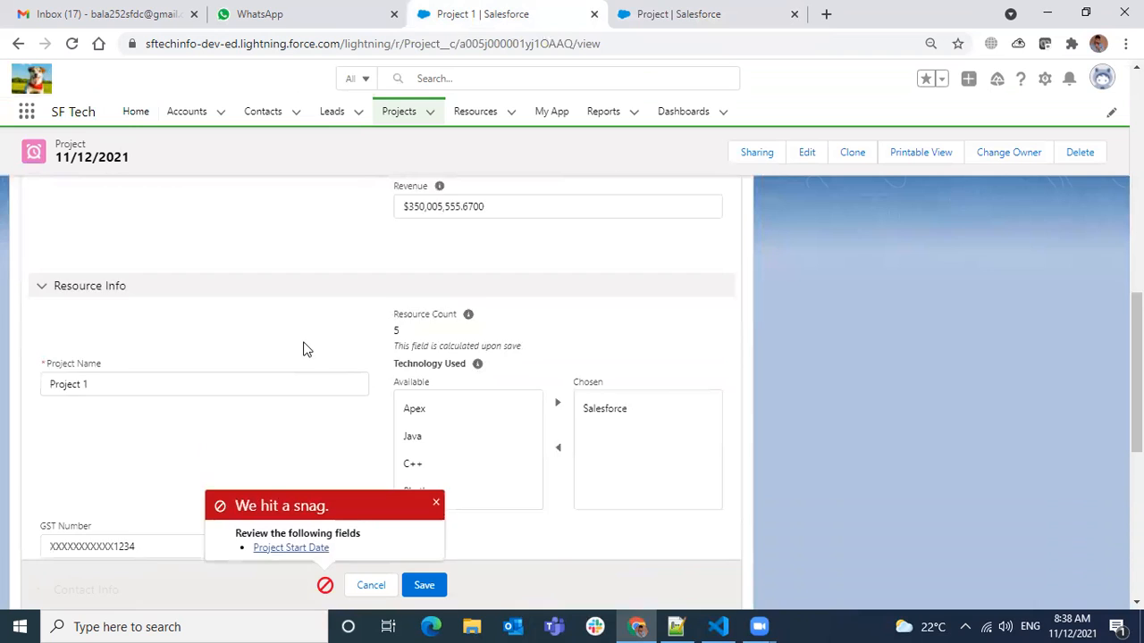
pyautogui.scroll(-1, 303, 349)
pyautogui.scroll(-1, 303, 350)
pyautogui.scroll(-1, 304, 350)
pyautogui.scroll(-3, 303, 350)
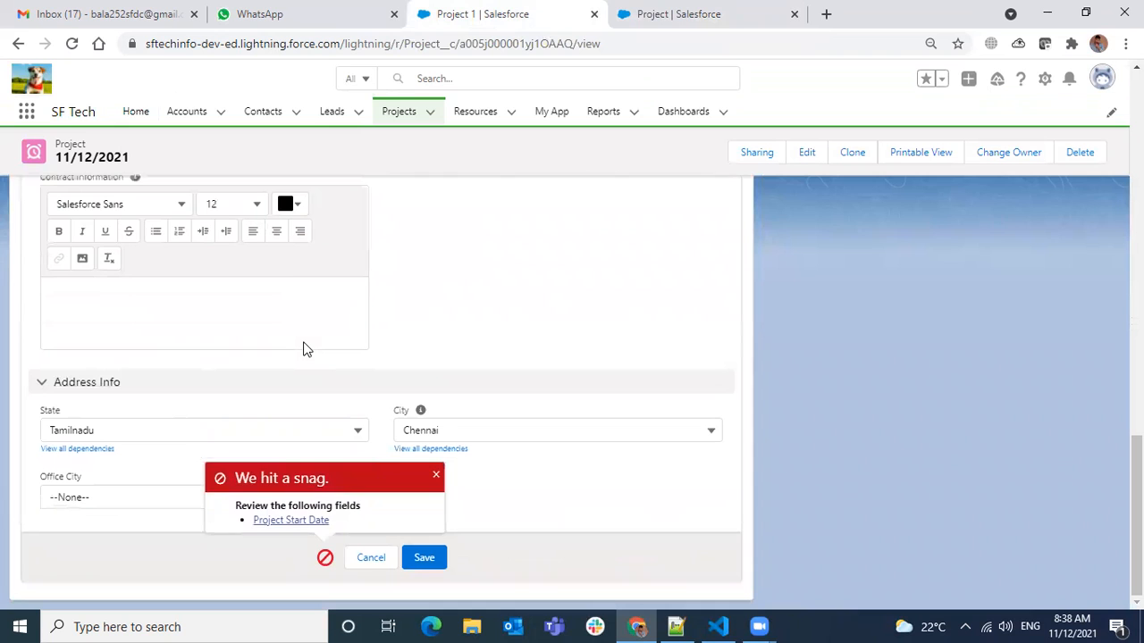
pyautogui.scroll(2, 301, 468)
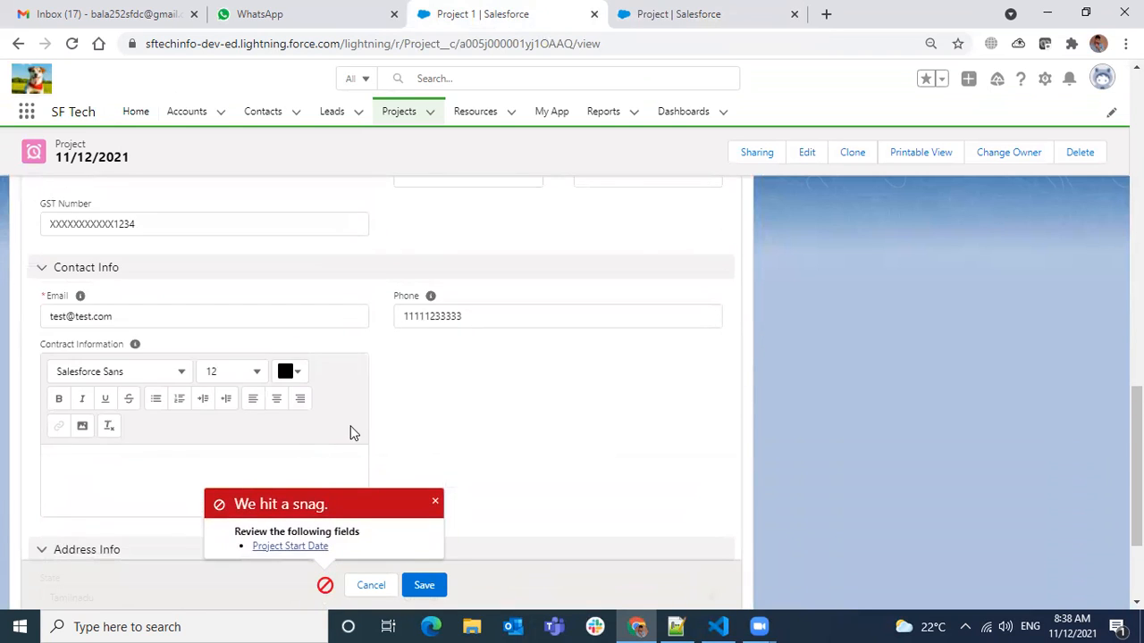
pyautogui.scroll(-2, 352, 432)
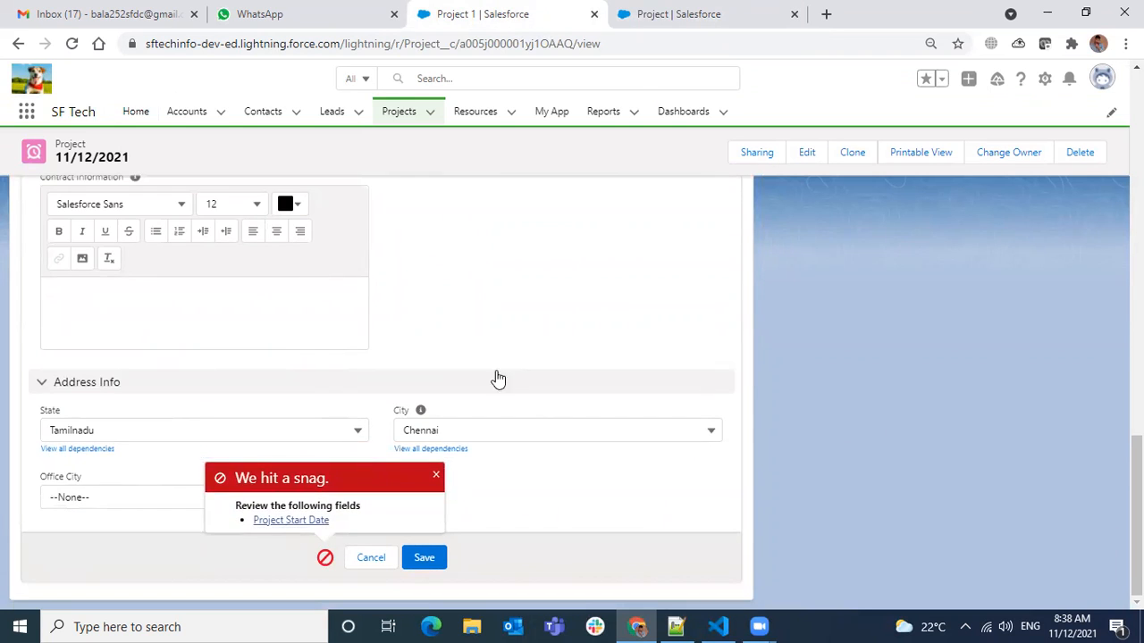
# Set the Project 1 record's State to --None-- and check the available Office City options.
pyautogui.click(435, 475)
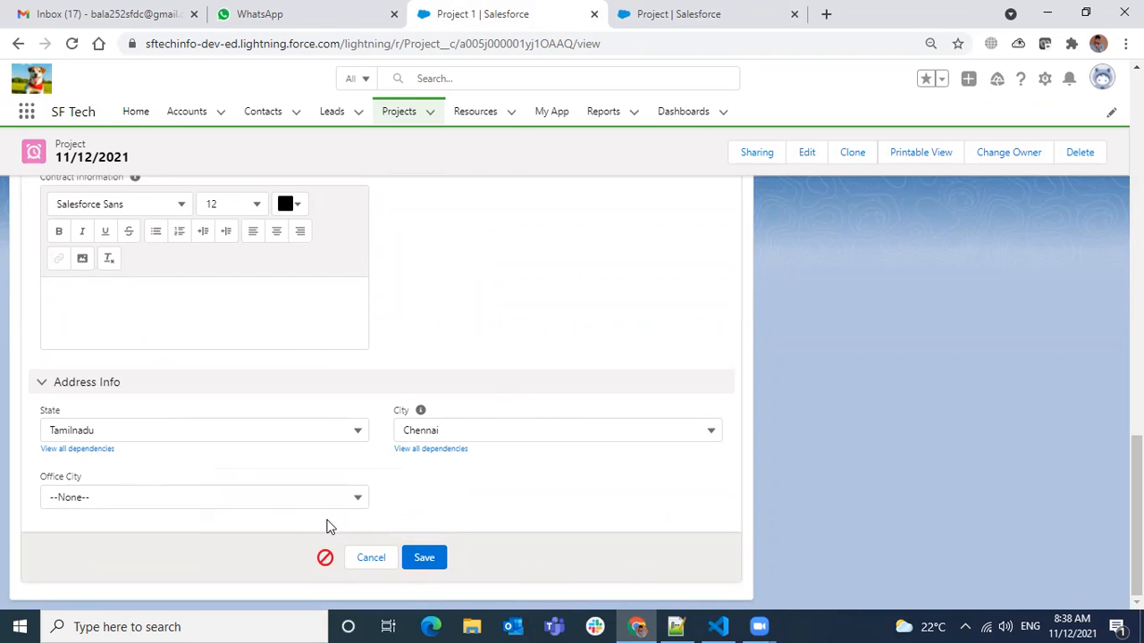
pyautogui.click(220, 432)
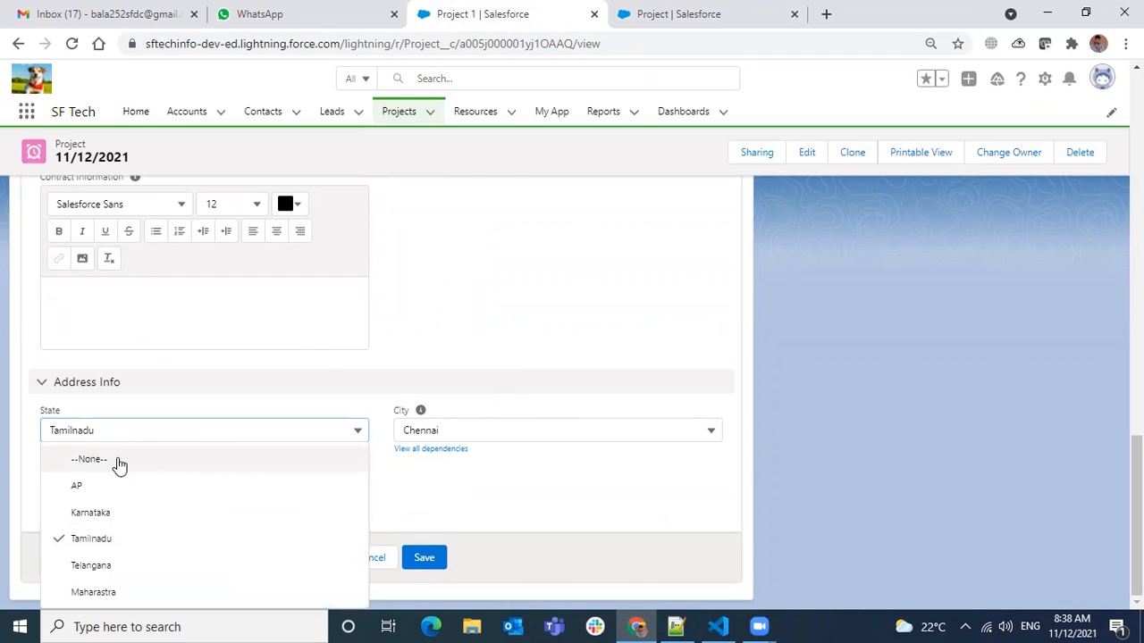
pyautogui.click(117, 463)
pyautogui.click(153, 501)
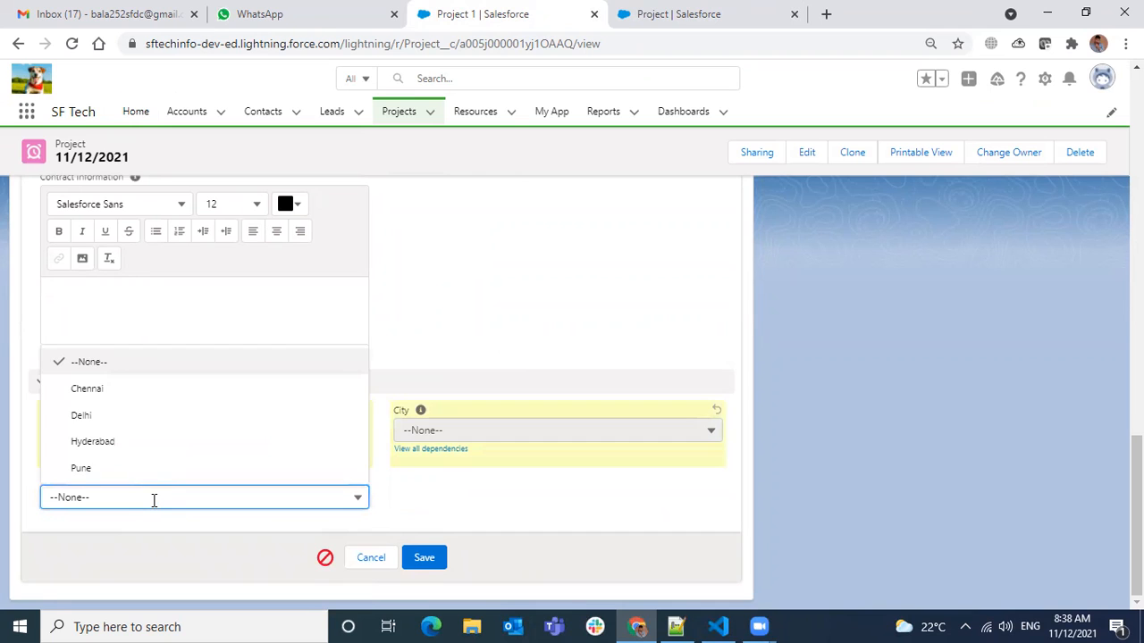
pyautogui.click(506, 329)
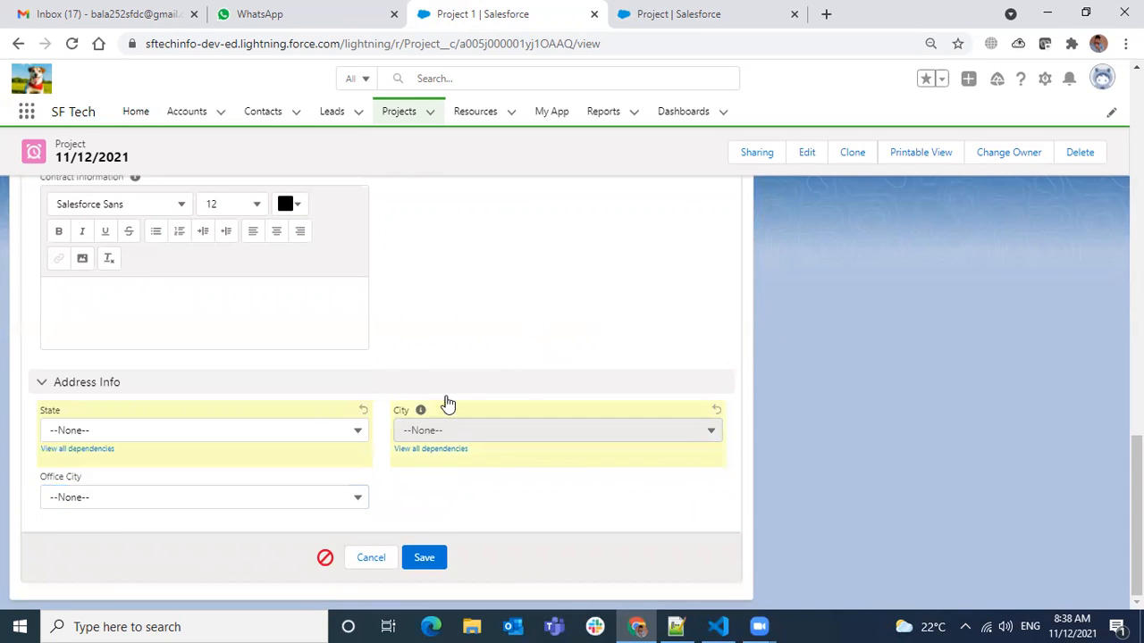
pyautogui.click(142, 499)
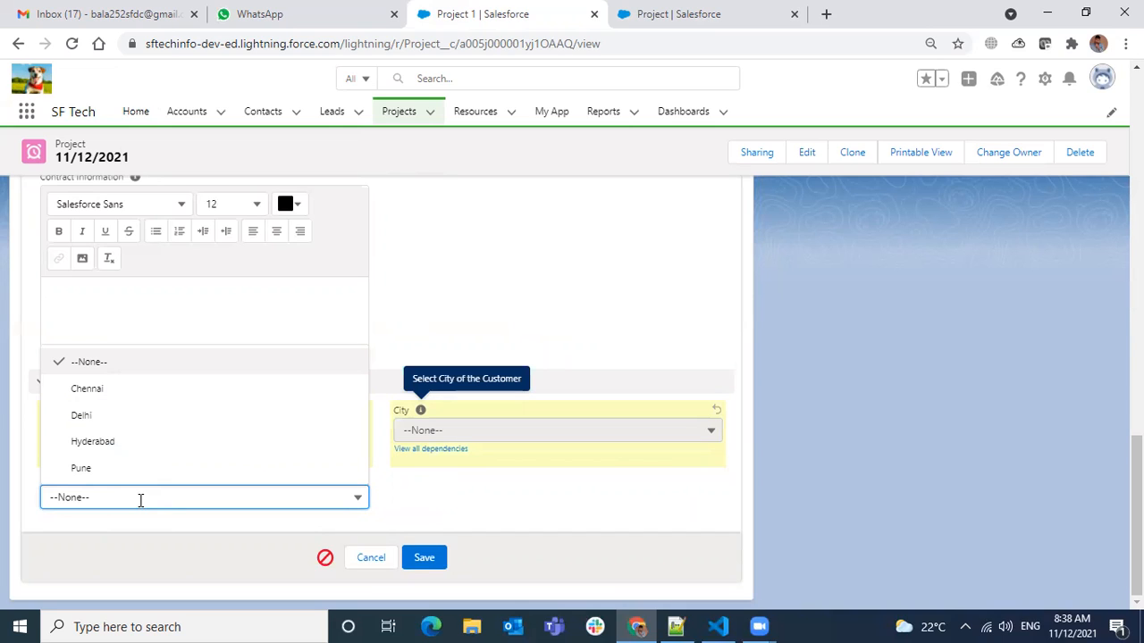
pyautogui.click(350, 541)
# Look back through the Project 1 record's sections and inspect the Number of Employee field under Customer Info.
pyautogui.scroll(3, 433, 336)
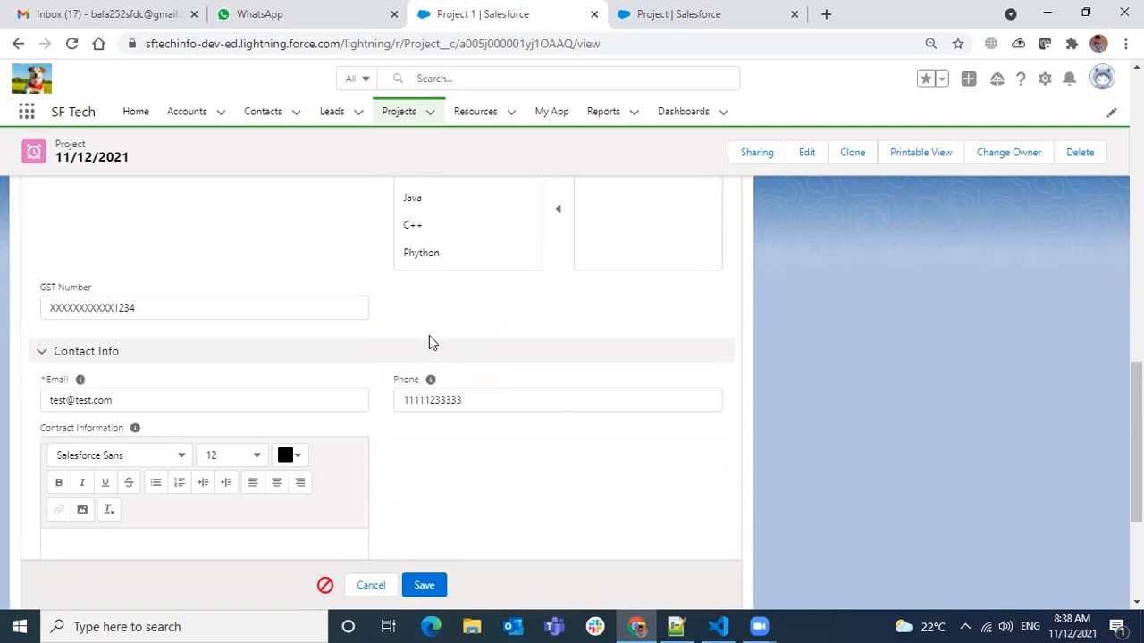
pyautogui.scroll(1, 399, 385)
pyautogui.scroll(4, 398, 385)
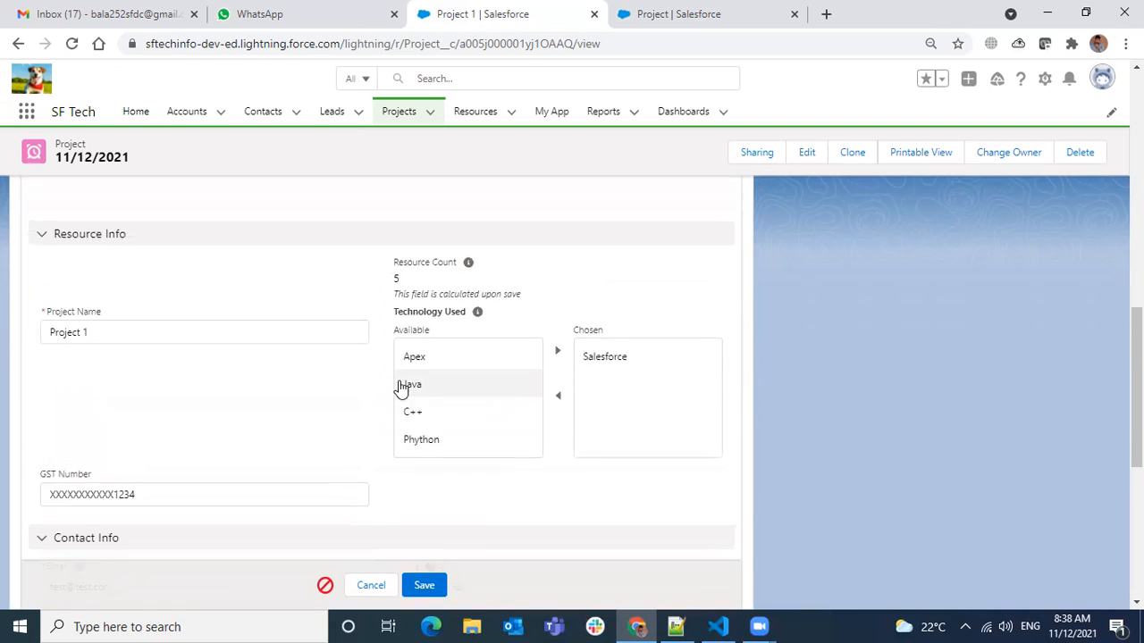
pyautogui.scroll(1, 399, 381)
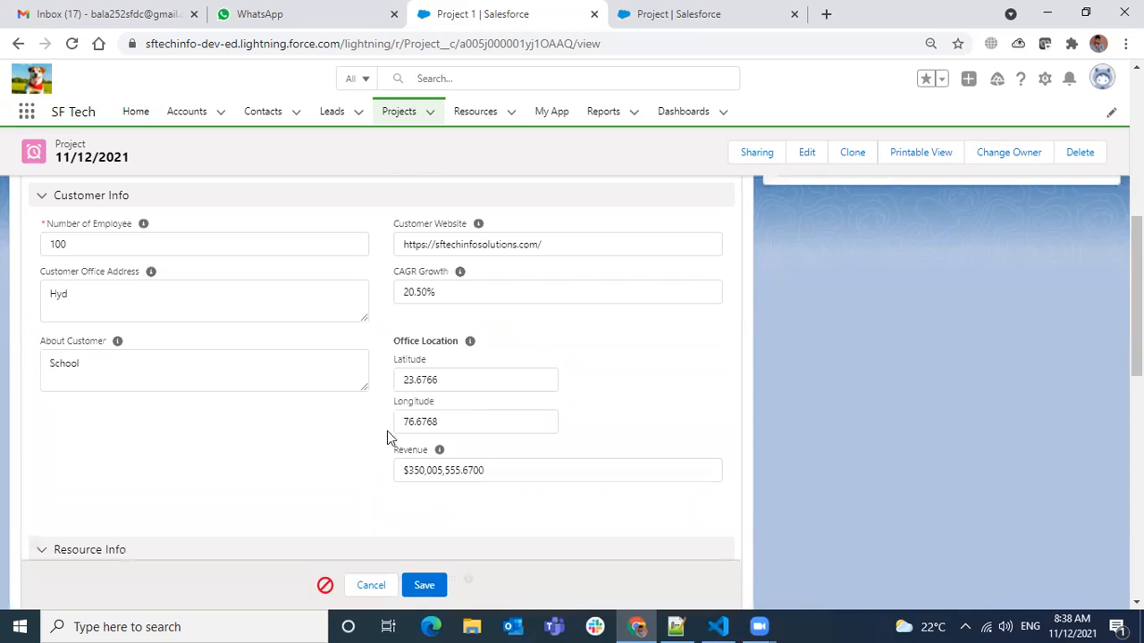
pyautogui.scroll(1, 283, 460)
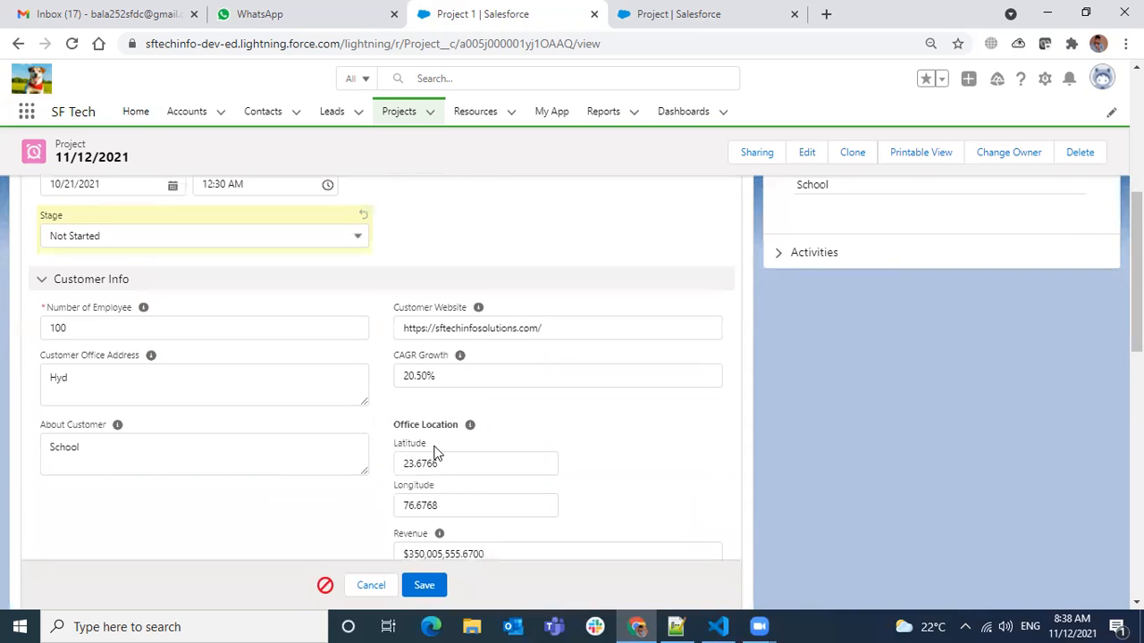
pyautogui.scroll(-1, 435, 456)
pyautogui.scroll(1, 449, 500)
pyautogui.scroll(1, 451, 496)
pyautogui.click(80, 409)
pyautogui.doubleClick(79, 409)
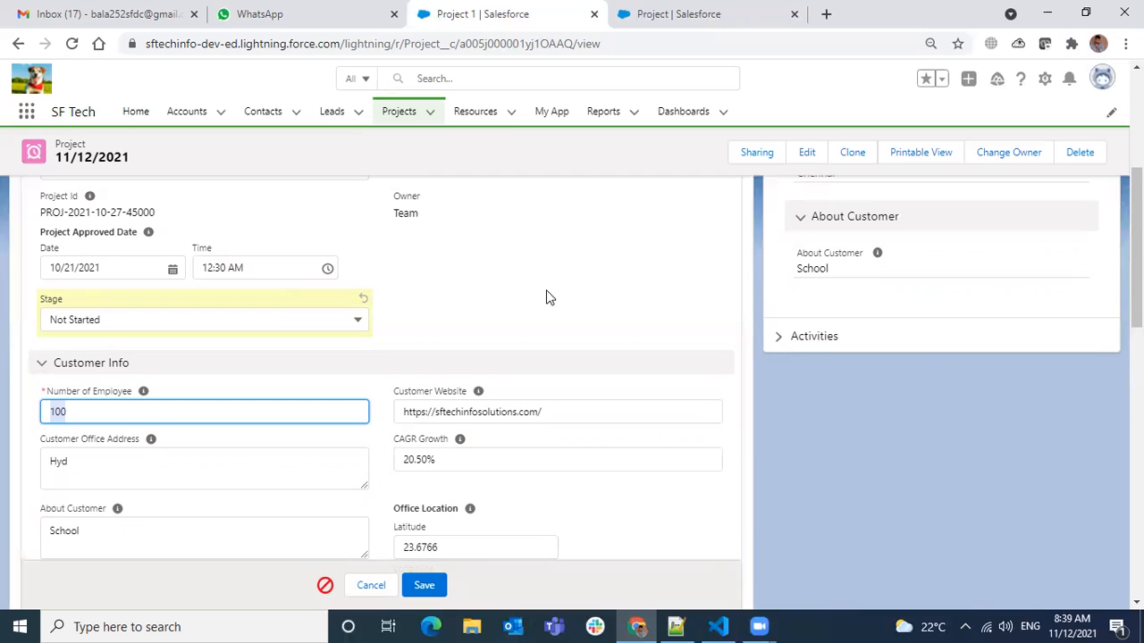
pyautogui.click(455, 304)
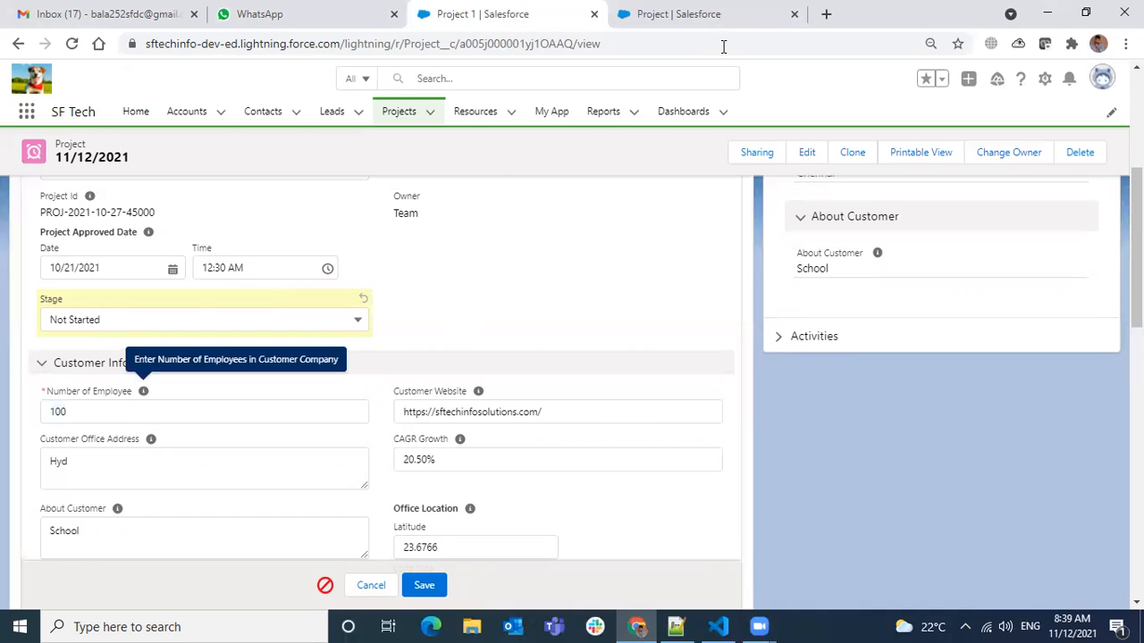
# Name the new Project validation rule "Number Of Employee Can Not reduse".
pyautogui.click(722, 14)
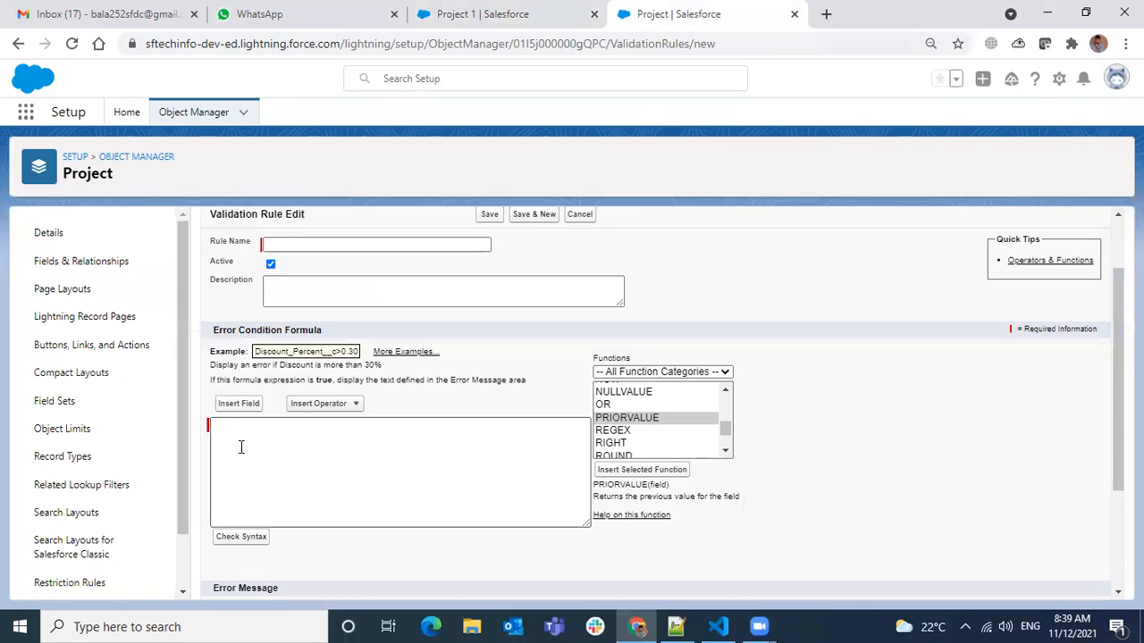
pyautogui.scroll(1, 345, 361)
pyautogui.click(370, 329)
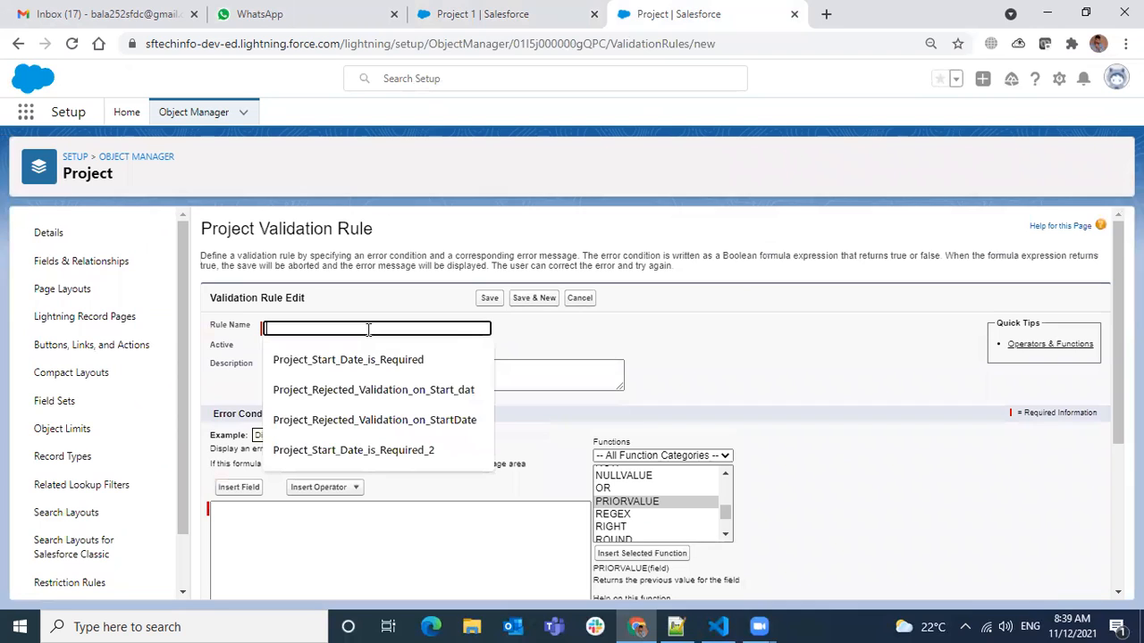
pyautogui.write('Number Of Employee')
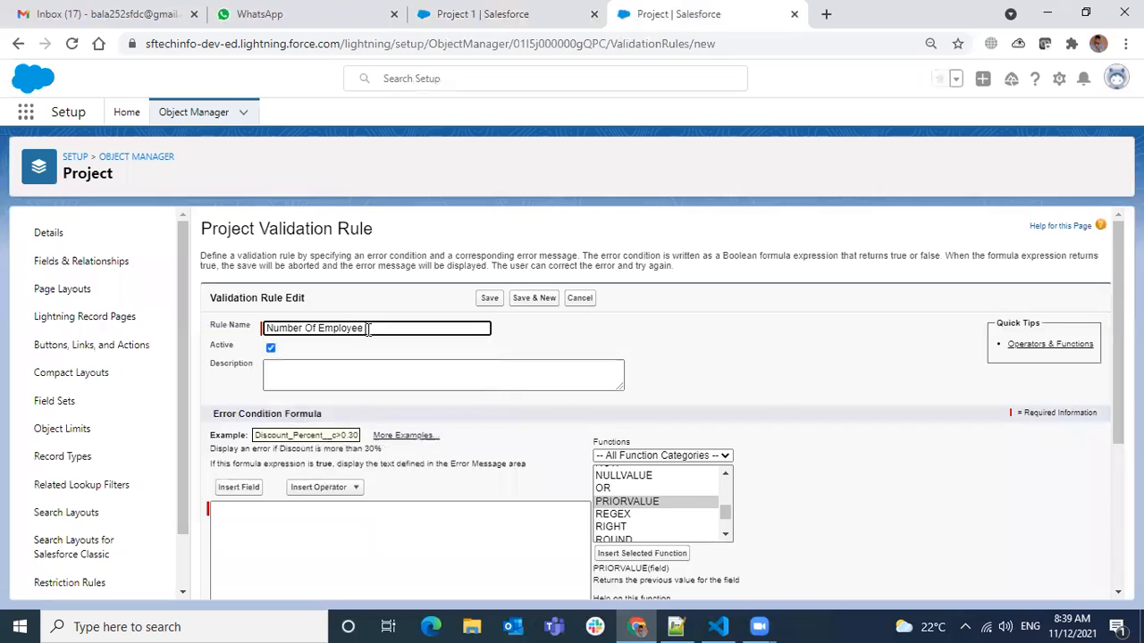
pyautogui.write(' Ca')
pyautogui.write('n Not reduse')
pyautogui.doubleClick(438, 329)
pyautogui.write('reduse')
pyautogui.scroll(-1, 402, 396)
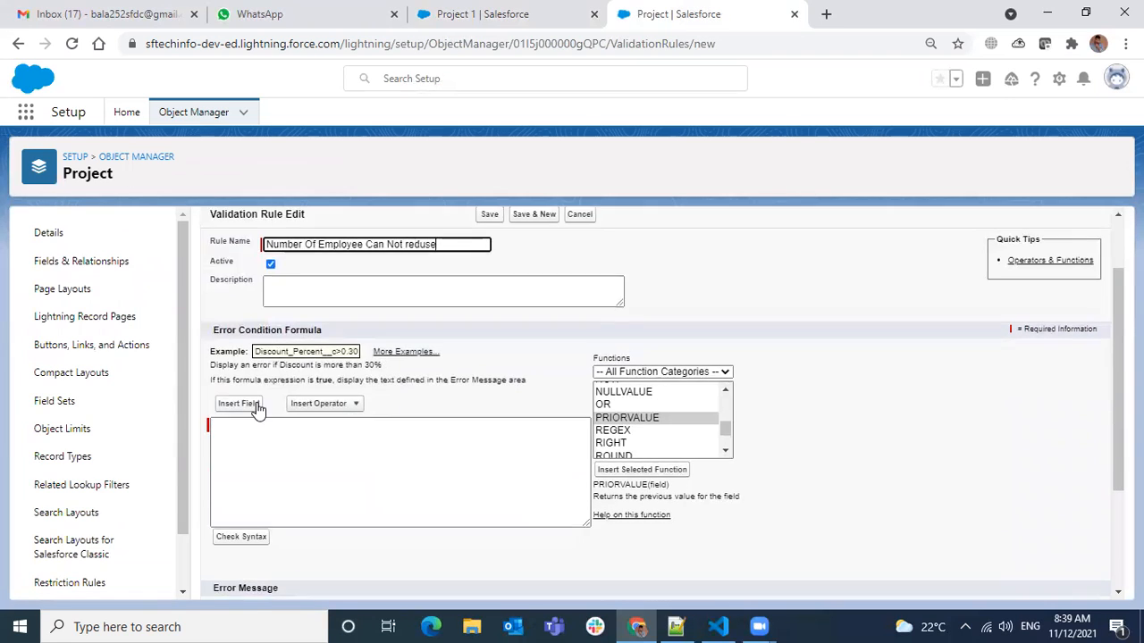
# Insert the PRIORVALUE function into the error condition formula with the Number of Employee field as its argument.
pyautogui.click(642, 470)
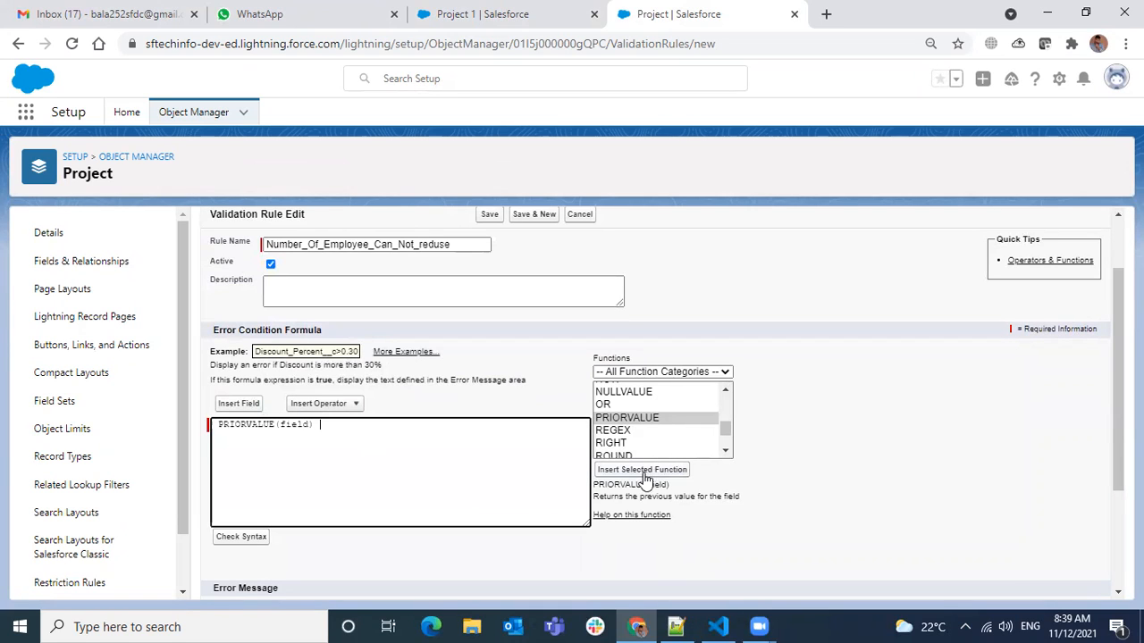
pyautogui.moveTo(309, 425); pyautogui.dragTo(280, 426)
pyautogui.click(240, 404)
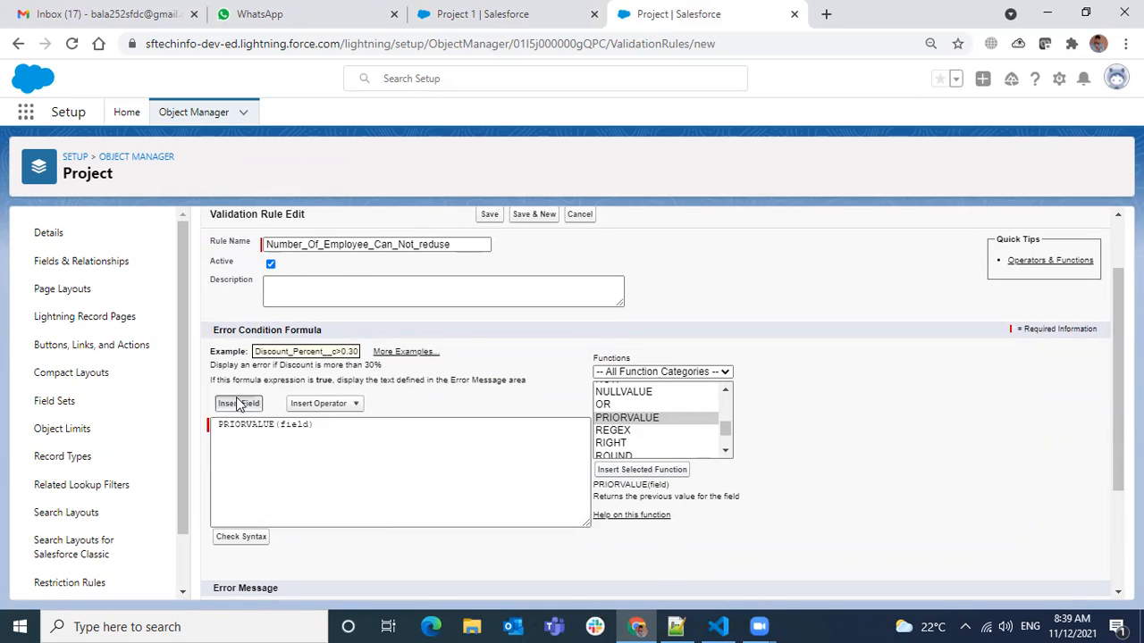
pyautogui.click(510, 425)
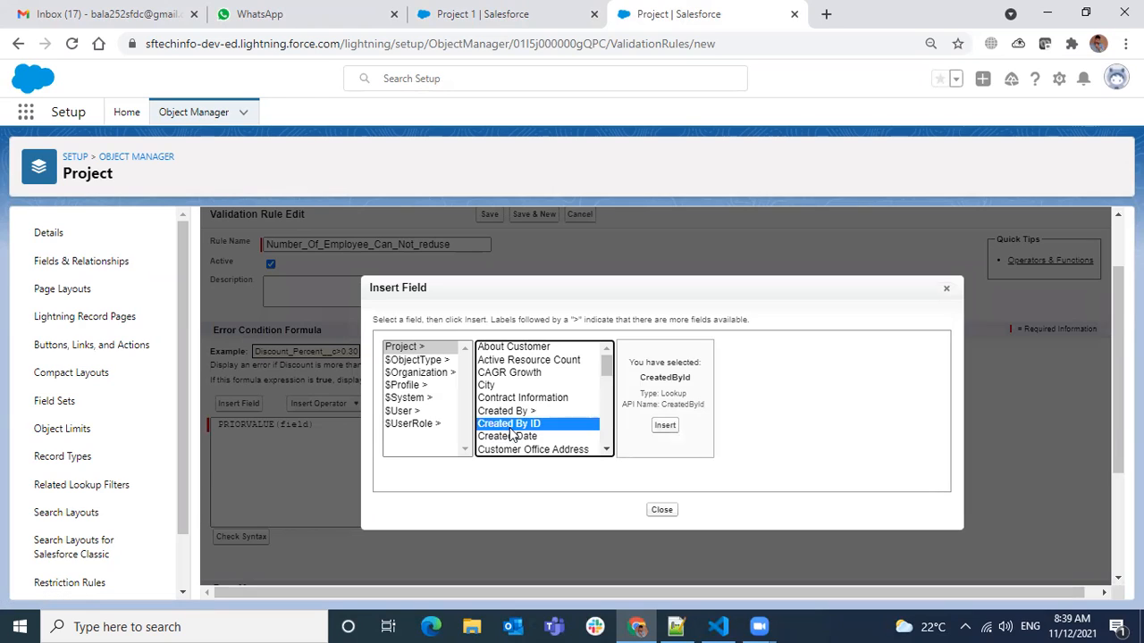
pyautogui.press('r')
pyautogui.press('e')
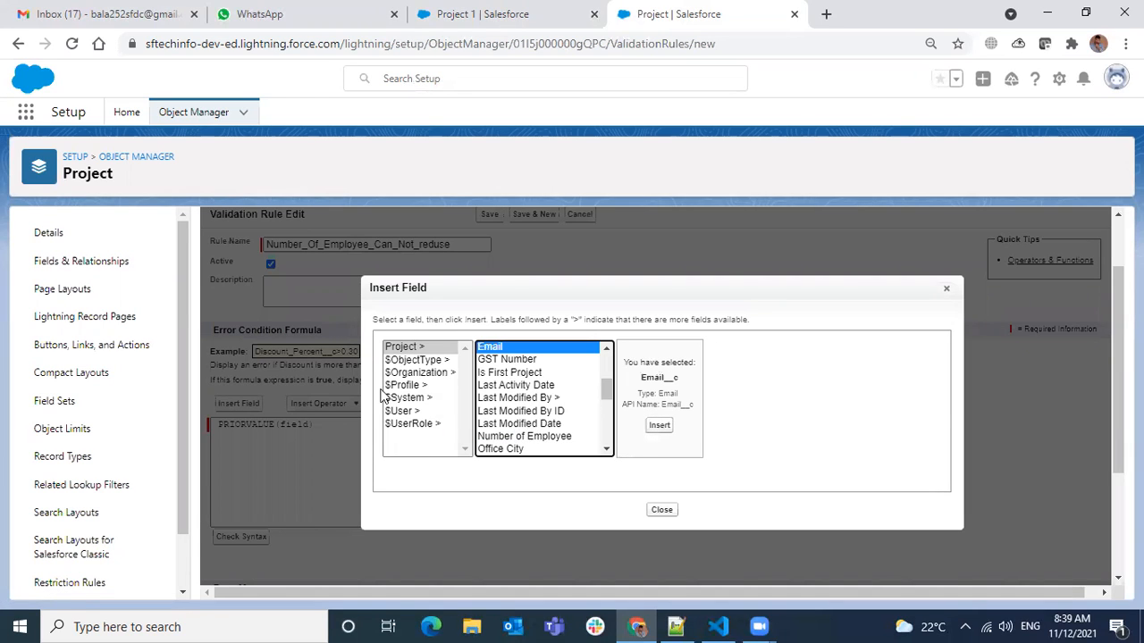
pyautogui.click(427, 32)
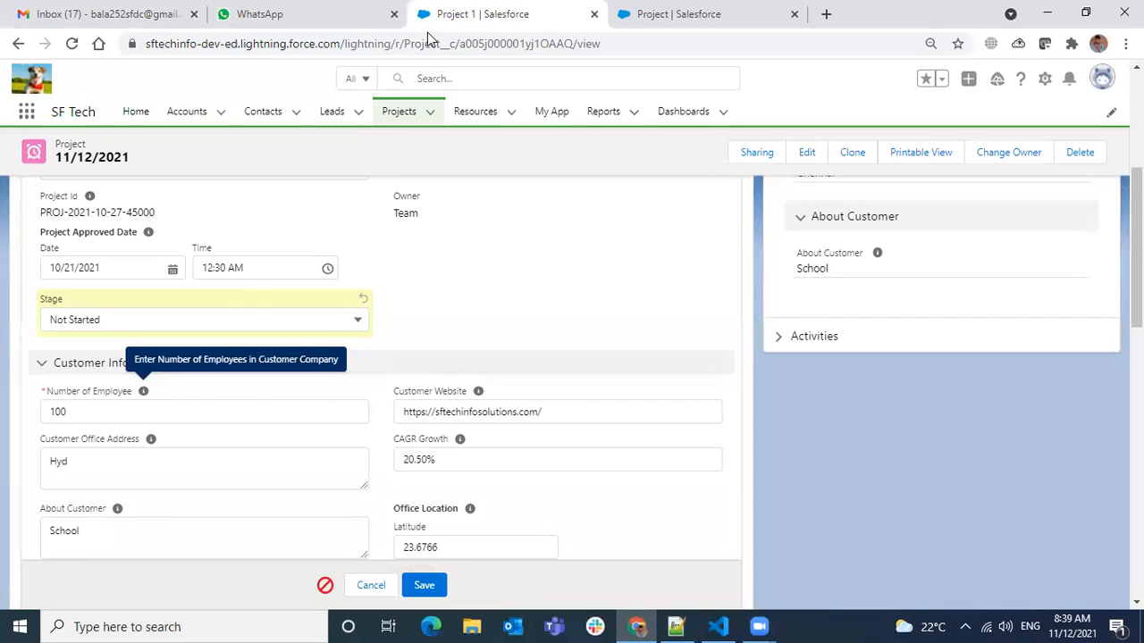
pyautogui.click(782, 20)
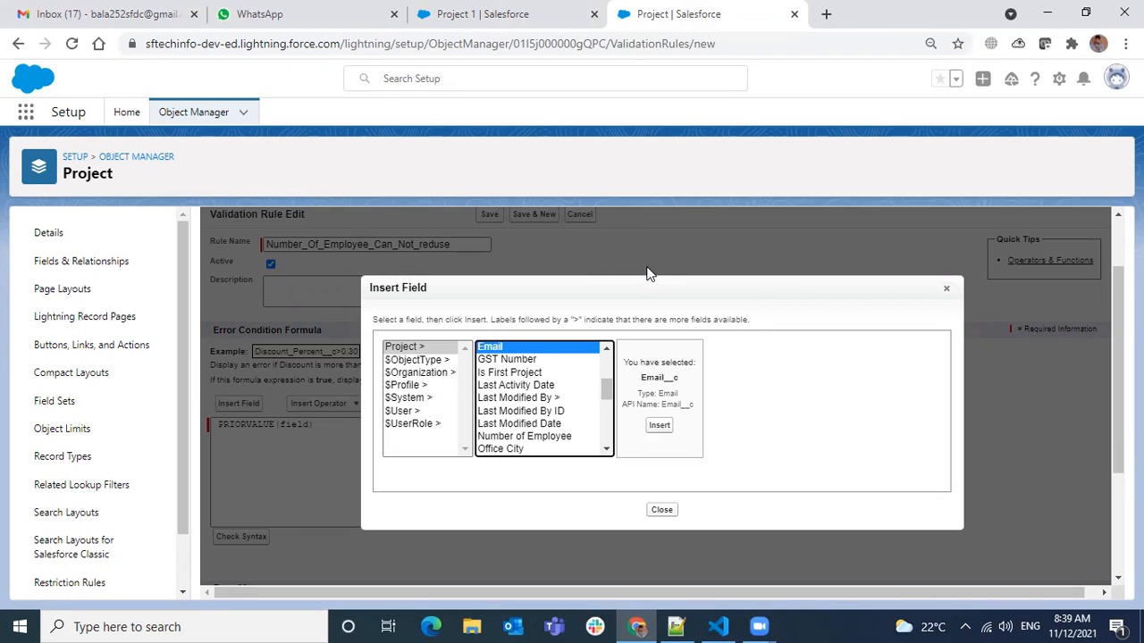
pyautogui.press('n')
pyautogui.click(689, 426)
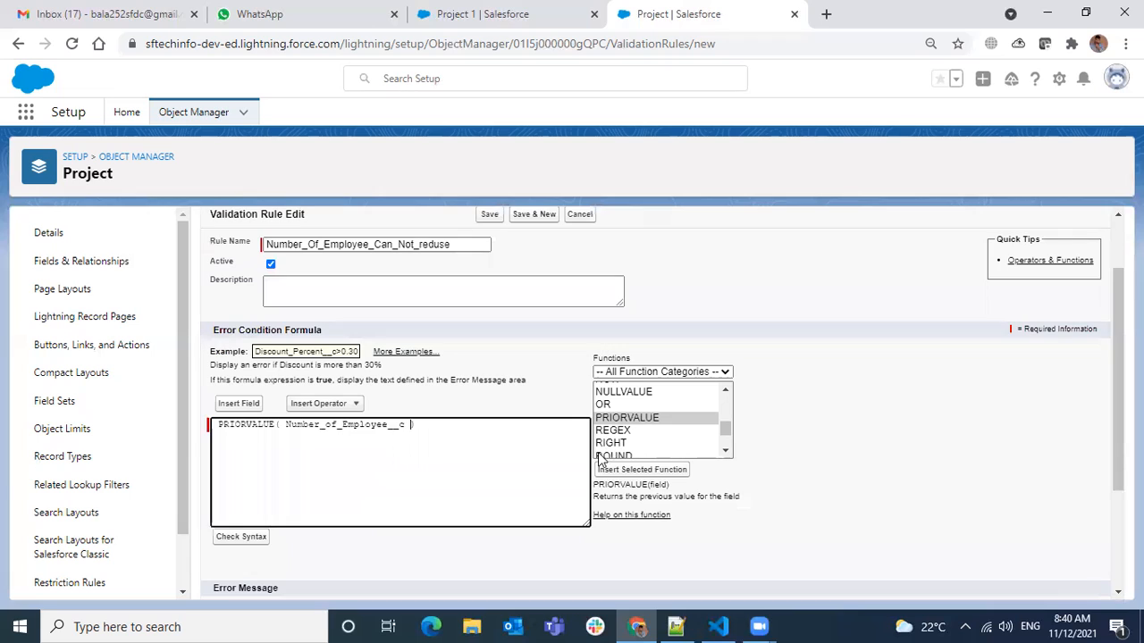
# Complete the error condition as PRIORVALUE( Number_of_Employee__c ) > Number_of_Employee__c.
pyautogui.click(502, 429)
pyautogui.write('>')
pyautogui.doubleClick(347, 427)
pyautogui.hotkey('ctrl', 'c')
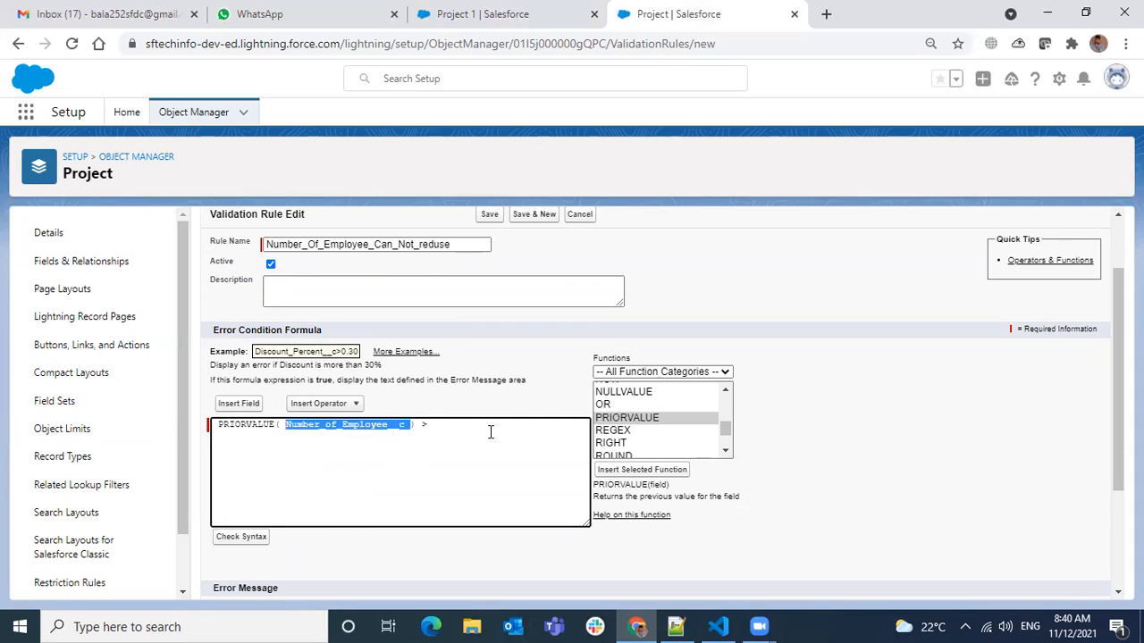
pyautogui.click(490, 427)
pyautogui.hotkey('ctrl', 'v')
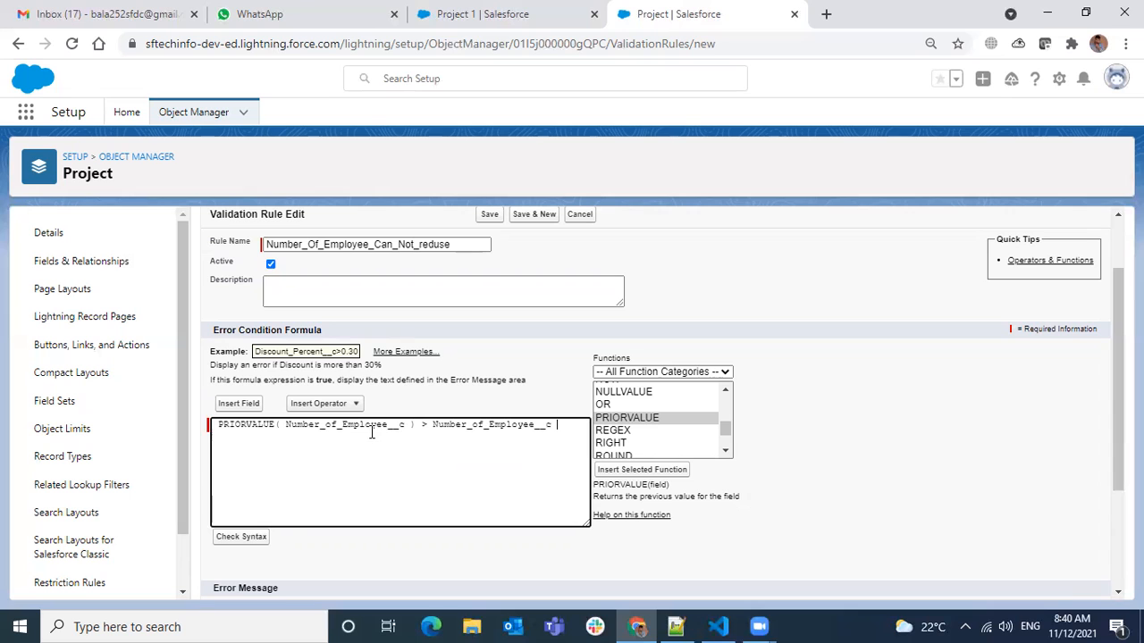
# Check the PRIORVALUE formula against the Project 1 record and set its Number of Employee to 50 without saving.
pyautogui.click(441, 27)
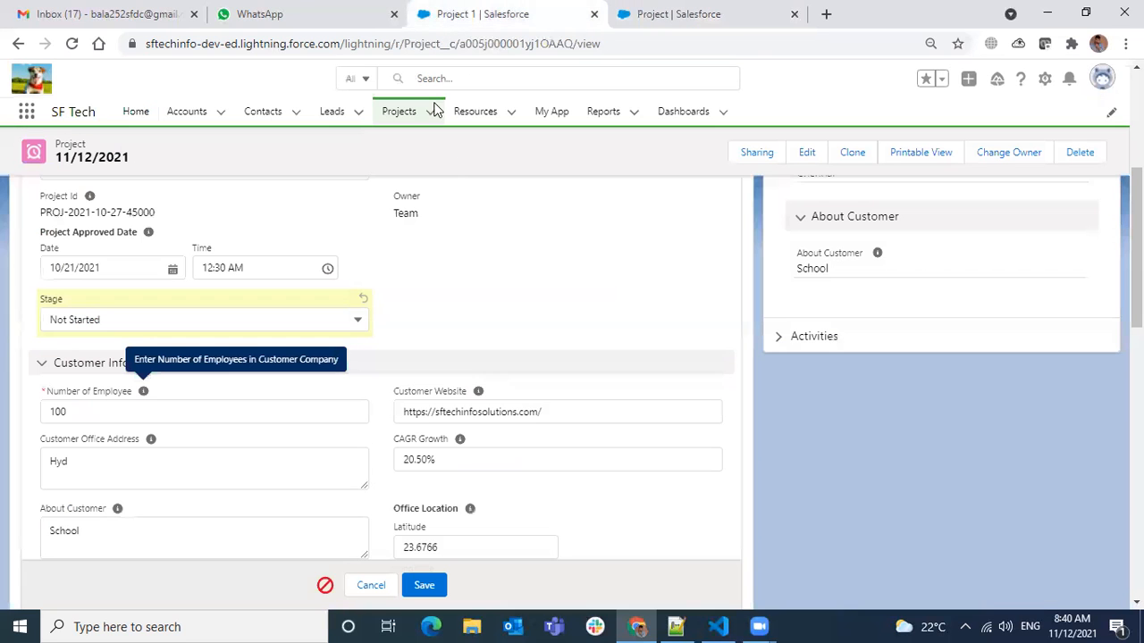
pyautogui.click(725, 26)
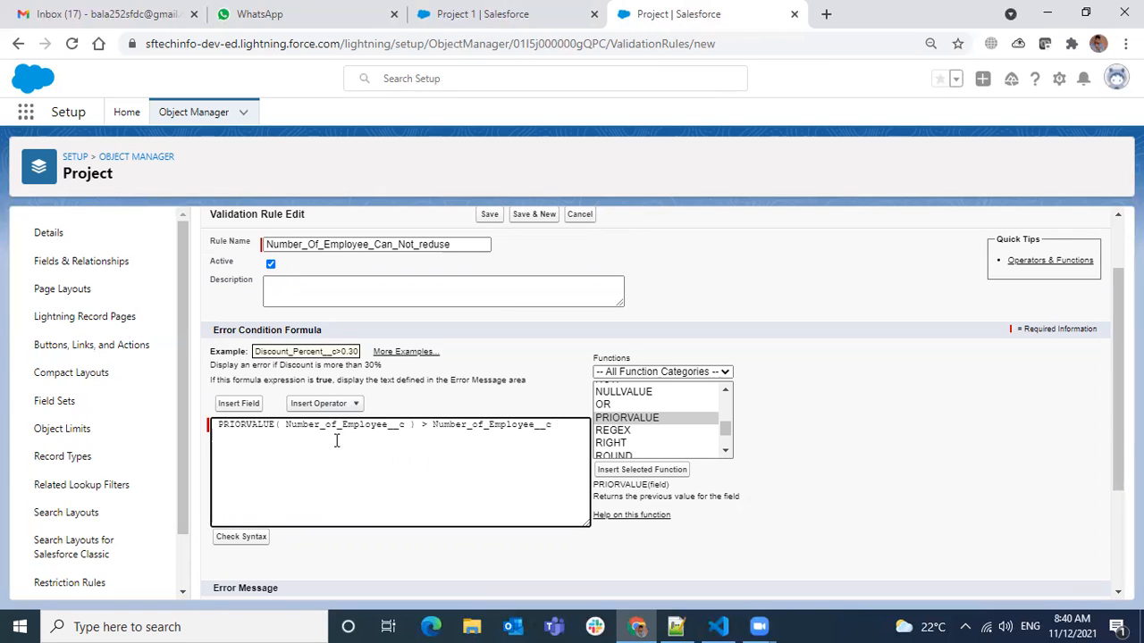
pyautogui.moveTo(364, 428); pyautogui.dragTo(22, 412)
pyautogui.click(434, 25)
pyautogui.write('50')
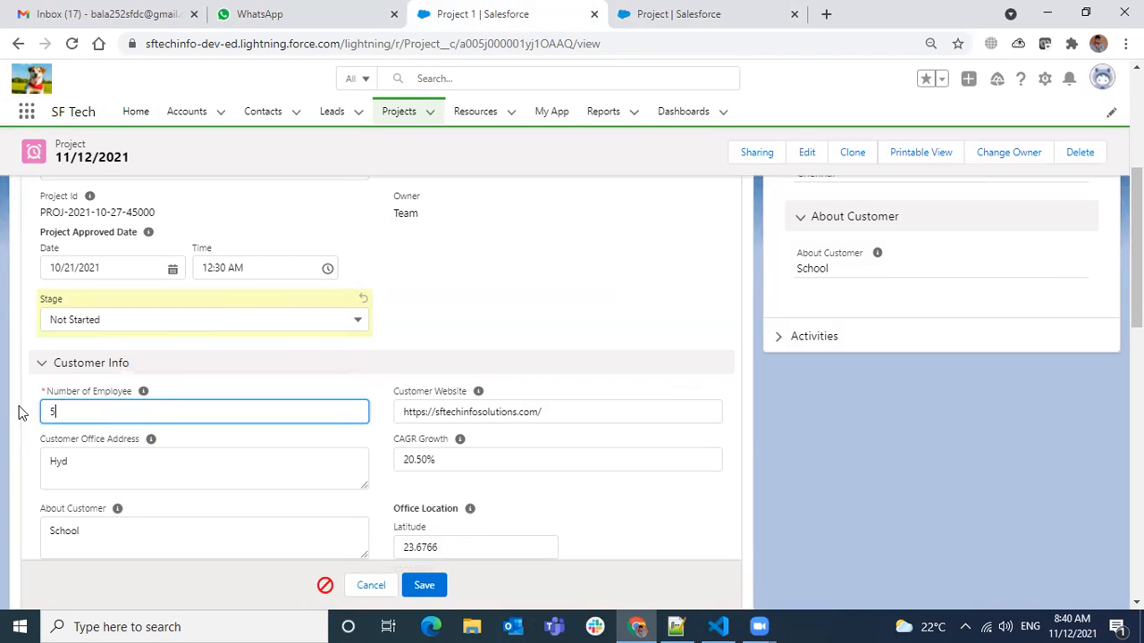
# Enter "Number of Employee can't be redused" as the error message of the new validation rule.
pyautogui.click(756, 18)
pyautogui.doubleClick(489, 427)
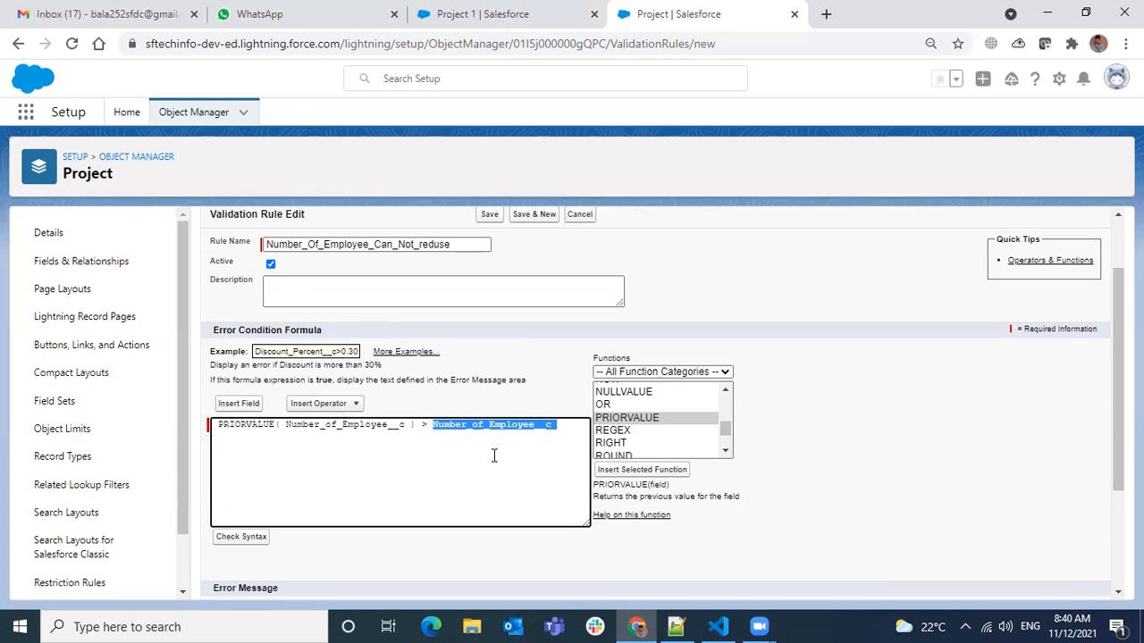
pyautogui.scroll(-2, 493, 456)
pyautogui.click(443, 502)
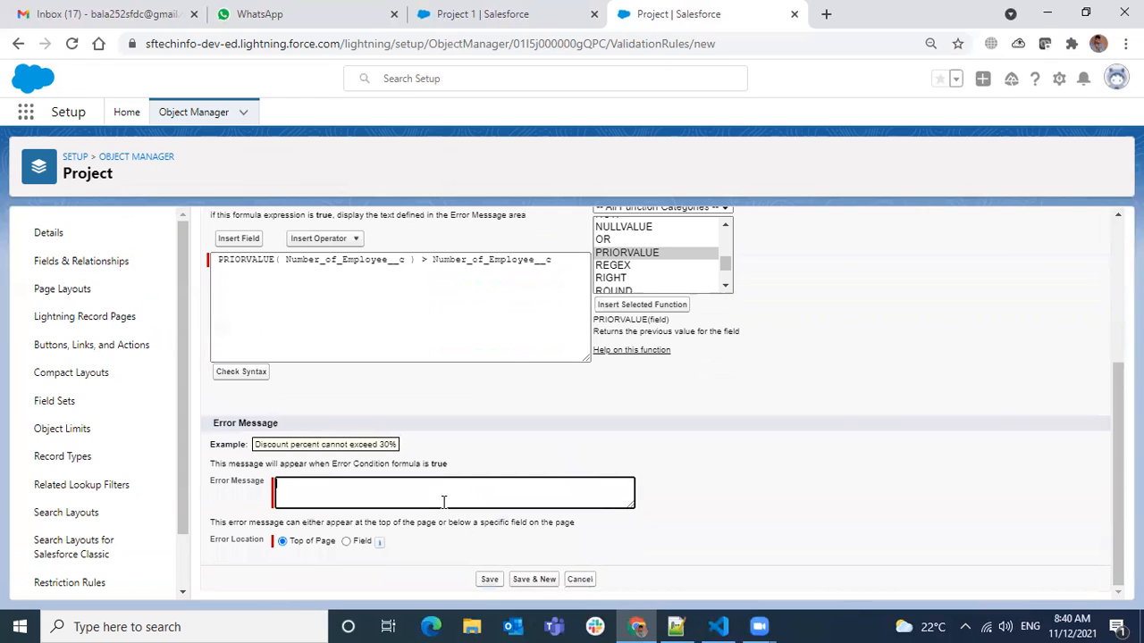
pyautogui.write('Number of Employee')
pyautogui.write("can't be redused")
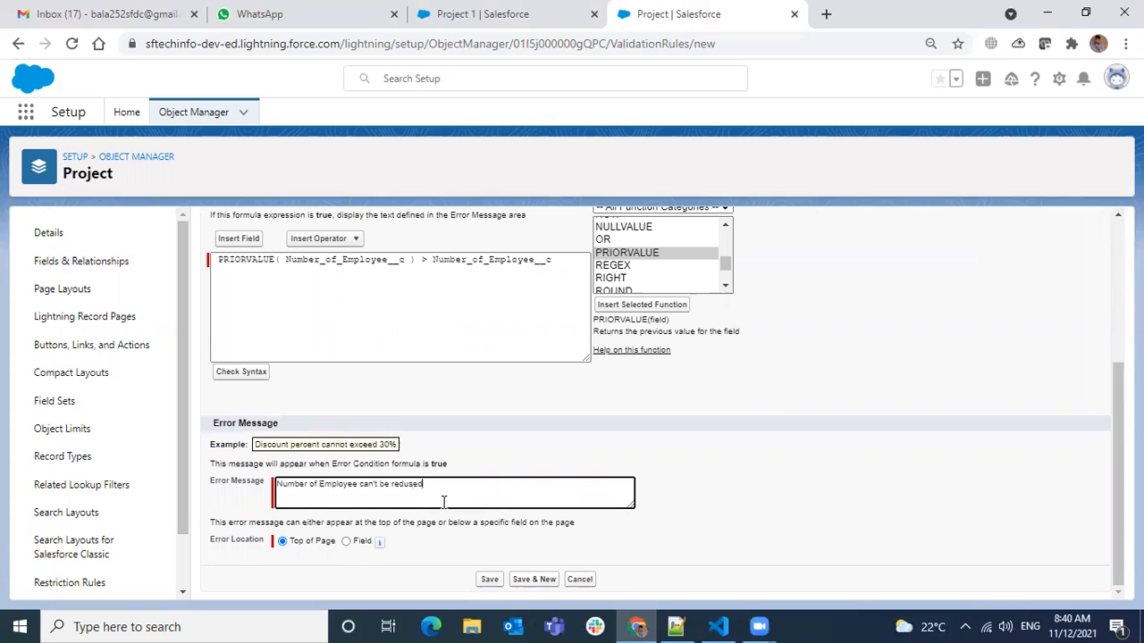
# Set the rule's error location to the Number of Employee field and save the validation rule.
pyautogui.click(346, 542)
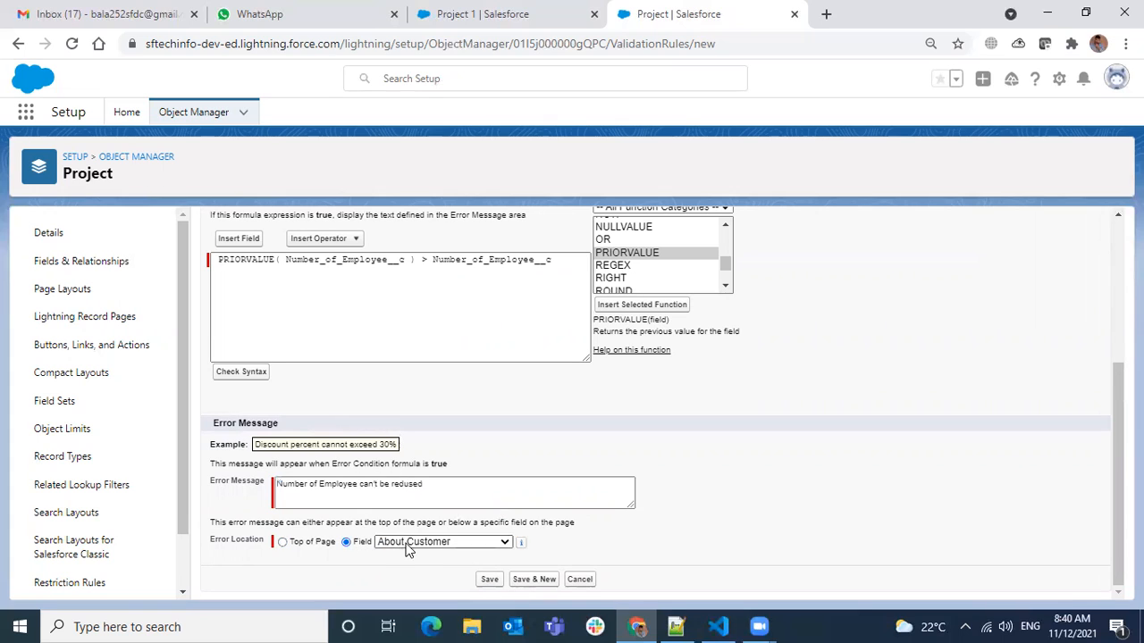
pyautogui.click(407, 543)
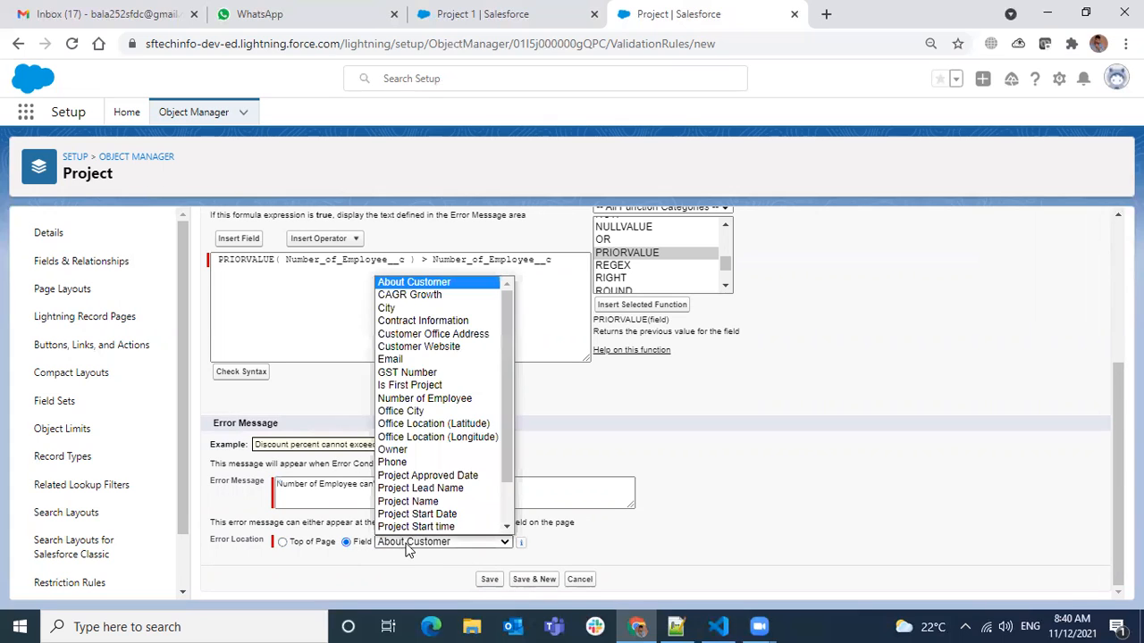
pyautogui.click(474, 399)
pyautogui.click(490, 583)
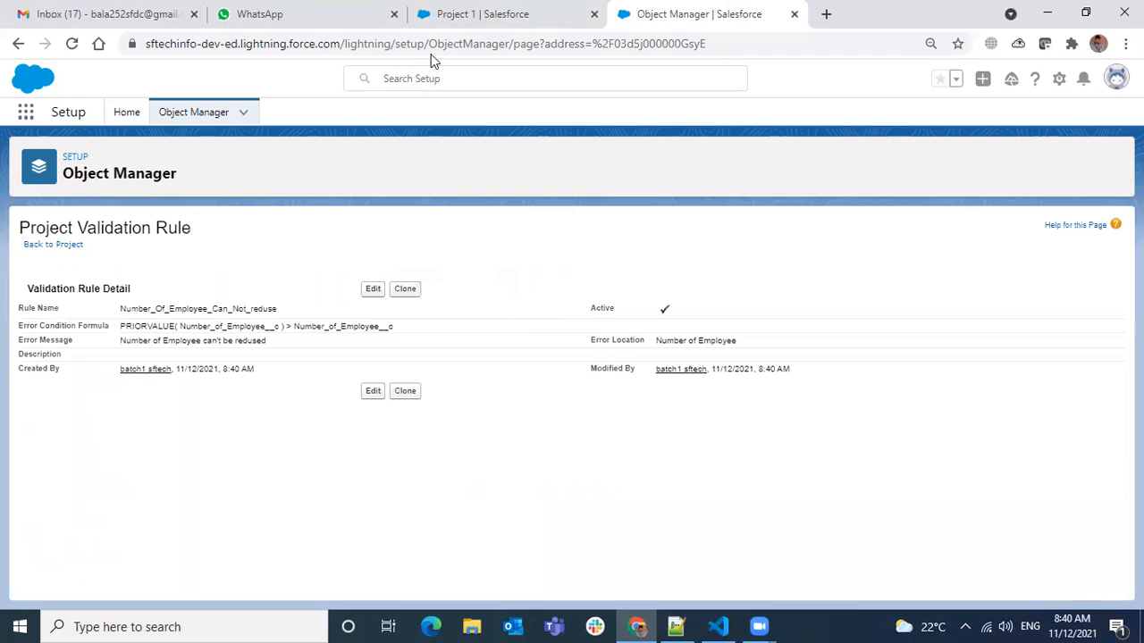
# Try to save the Project 1 record with 50 employees and review the fields flagged by the validation rules.
pyautogui.click(428, 25)
pyautogui.click(417, 588)
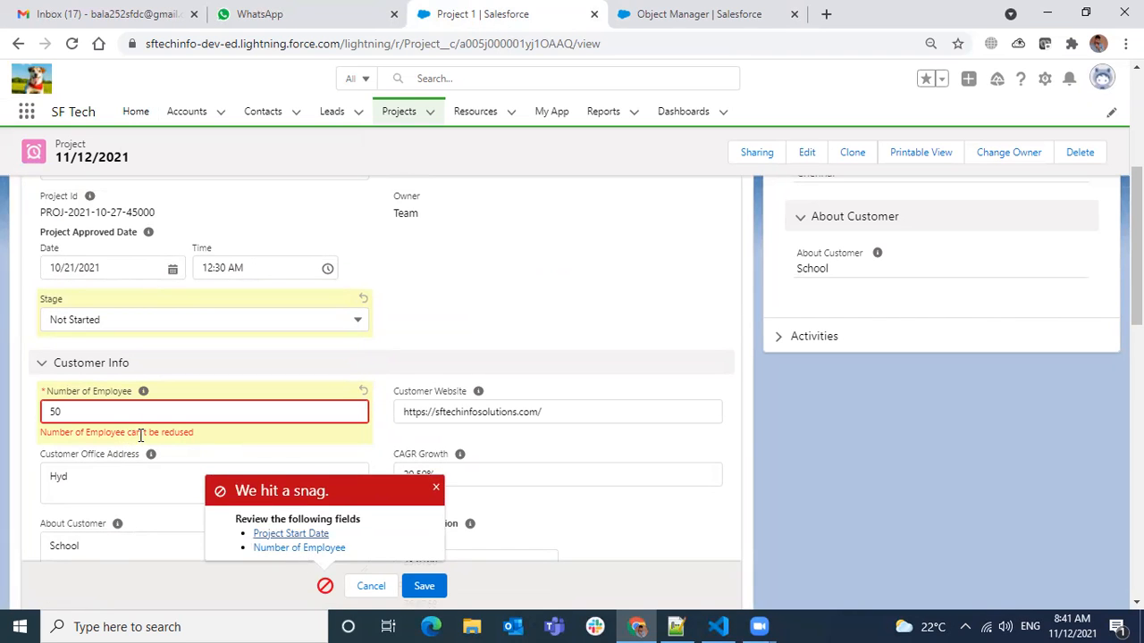
pyautogui.scroll(1, 524, 371)
pyautogui.scroll(3, 514, 374)
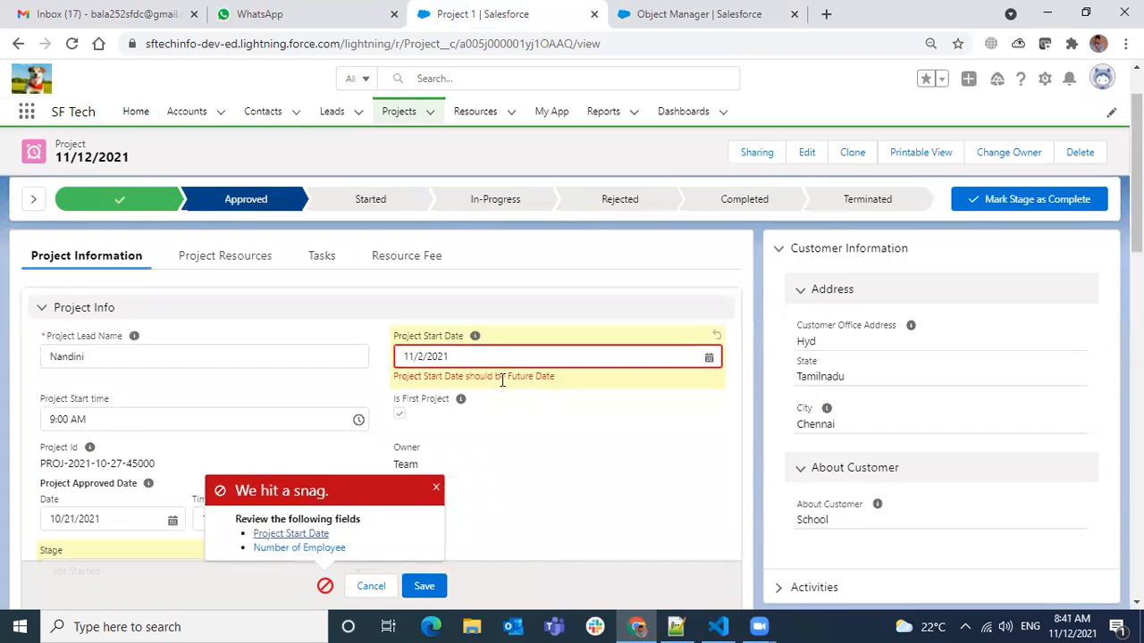
pyautogui.scroll(-4, 500, 383)
pyautogui.scroll(2, 506, 390)
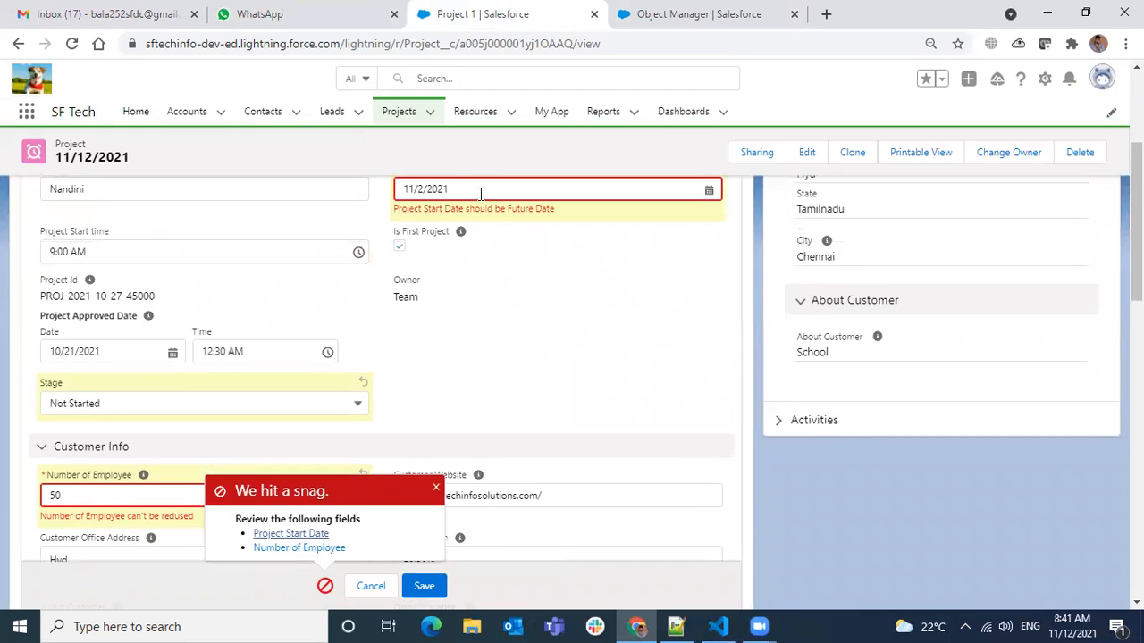
# Clear the Project Start Date and try to save the record with the reduced Number of Employee.
pyautogui.moveTo(471, 186); pyautogui.dragTo(148, 170)
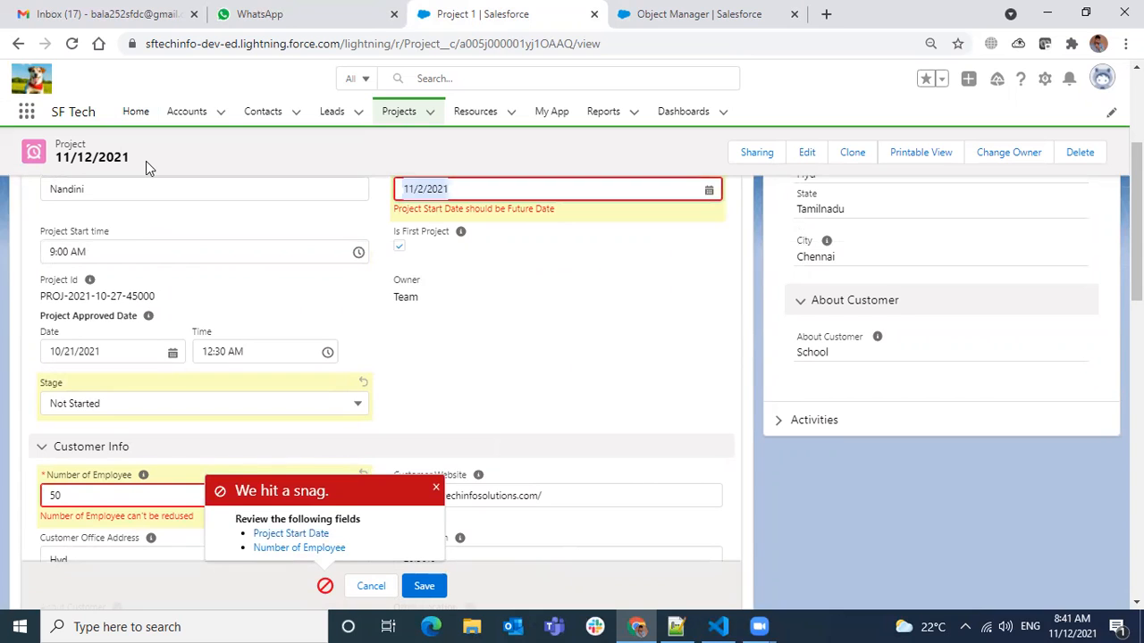
pyautogui.press('BackSpace')
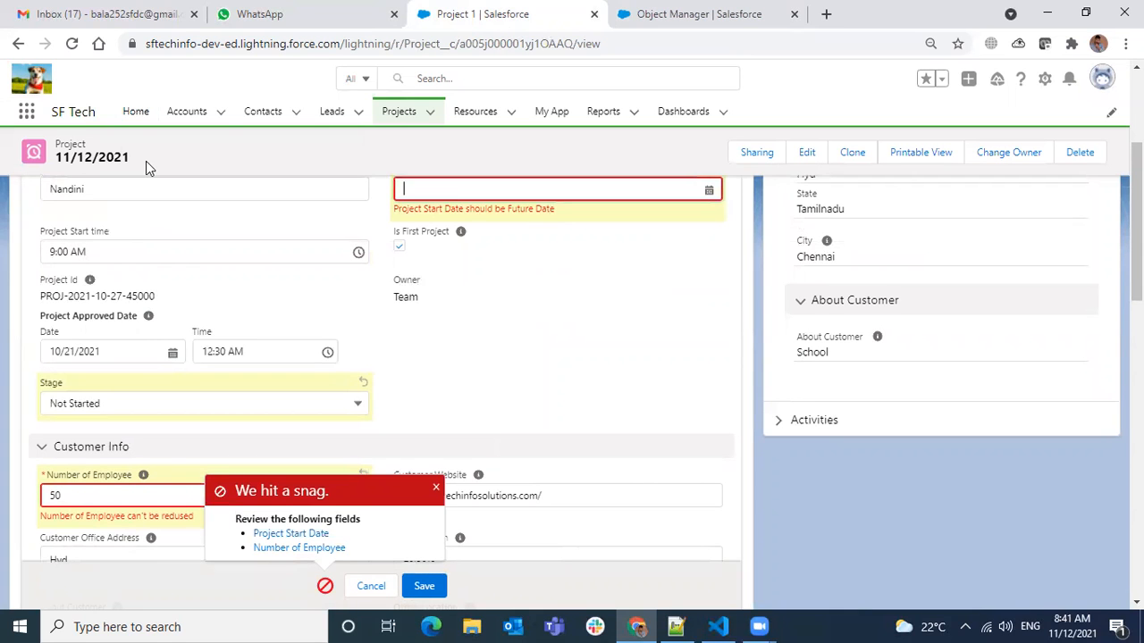
pyautogui.click(427, 585)
# Set the Number of Employee back to 100 and save the Project 1 record.
pyautogui.scroll(4, 449, 538)
pyautogui.scroll(-5, 420, 429)
pyautogui.click(150, 381)
pyautogui.write('100')
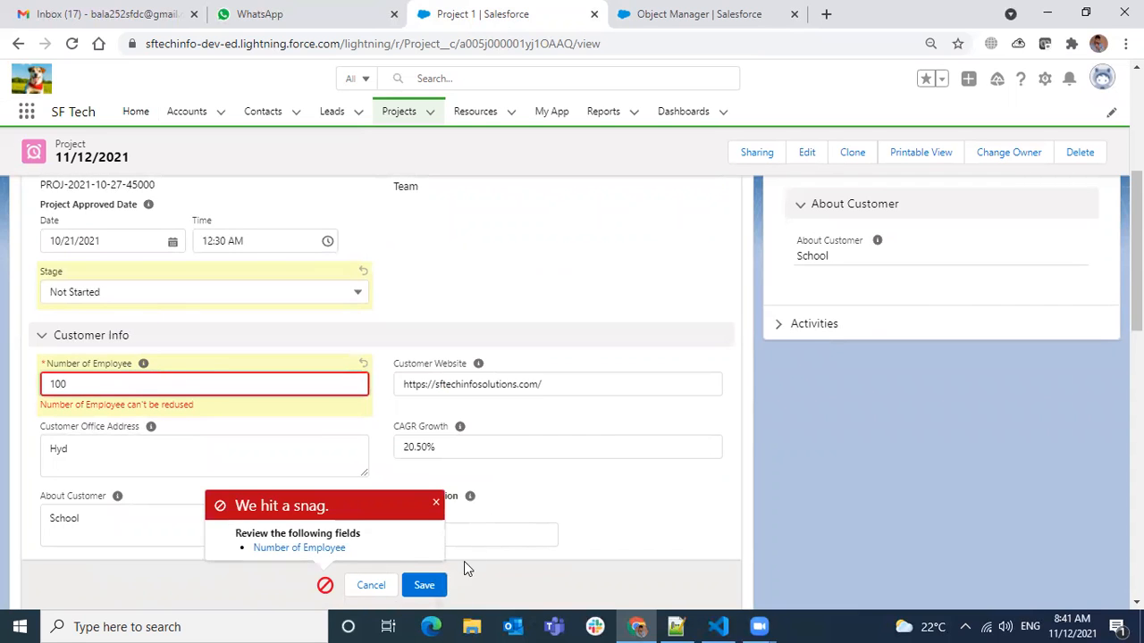
pyautogui.click(425, 585)
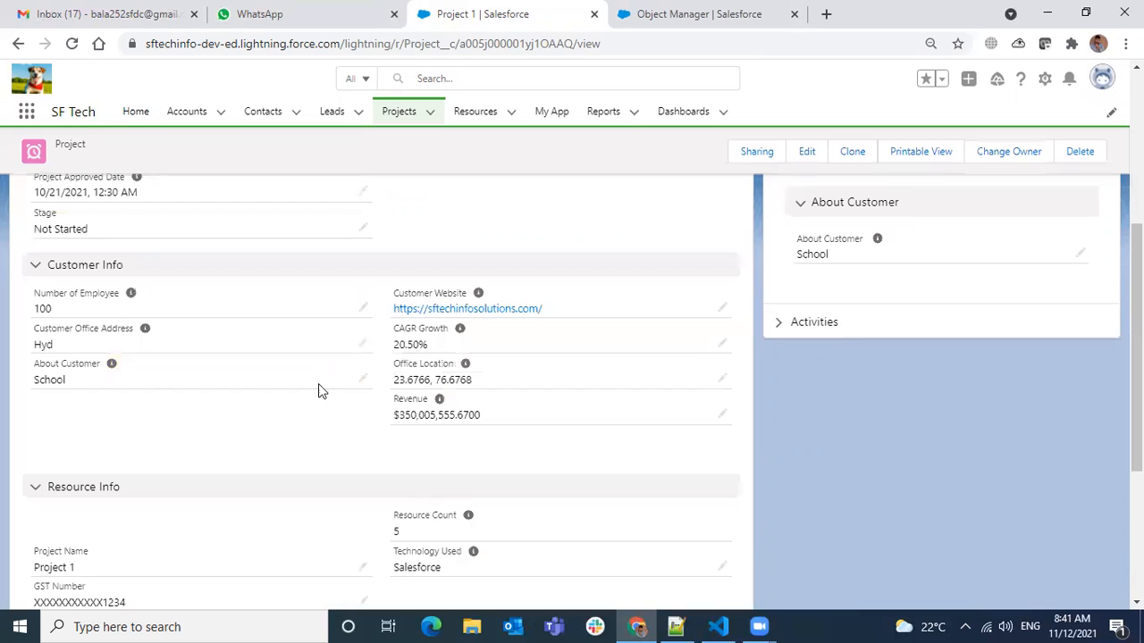
# Try to save the Project 1 record with the Number of Employee reduced to 99.
pyautogui.click(361, 308)
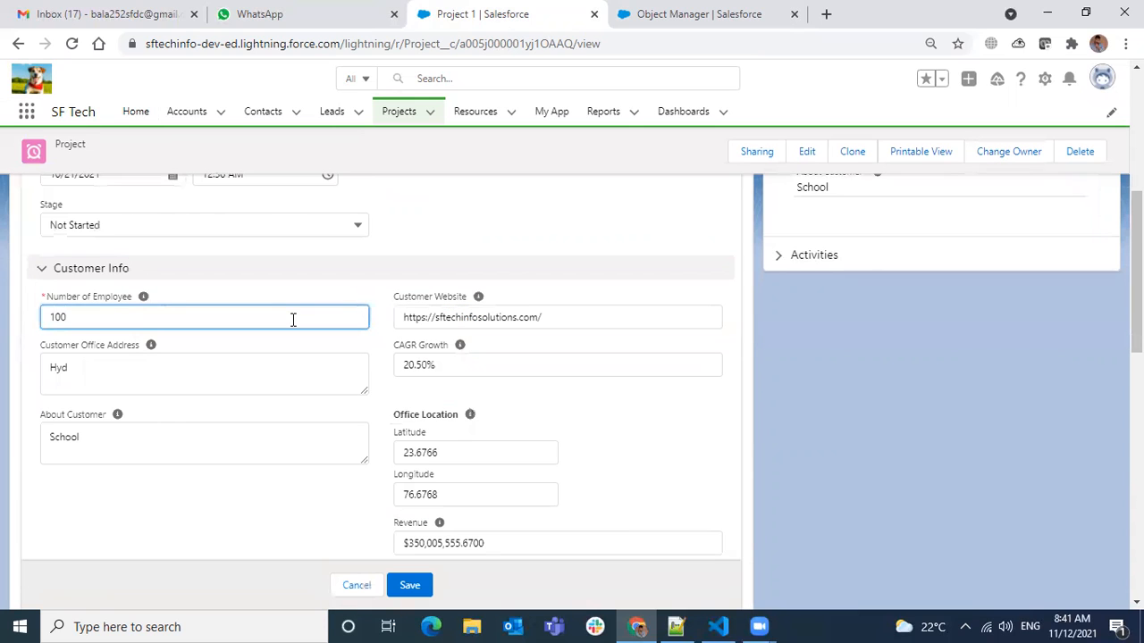
pyautogui.write('99')
pyautogui.click(411, 585)
# Set the Number of Employee to 101 and save the record.
pyautogui.doubleClick(159, 316)
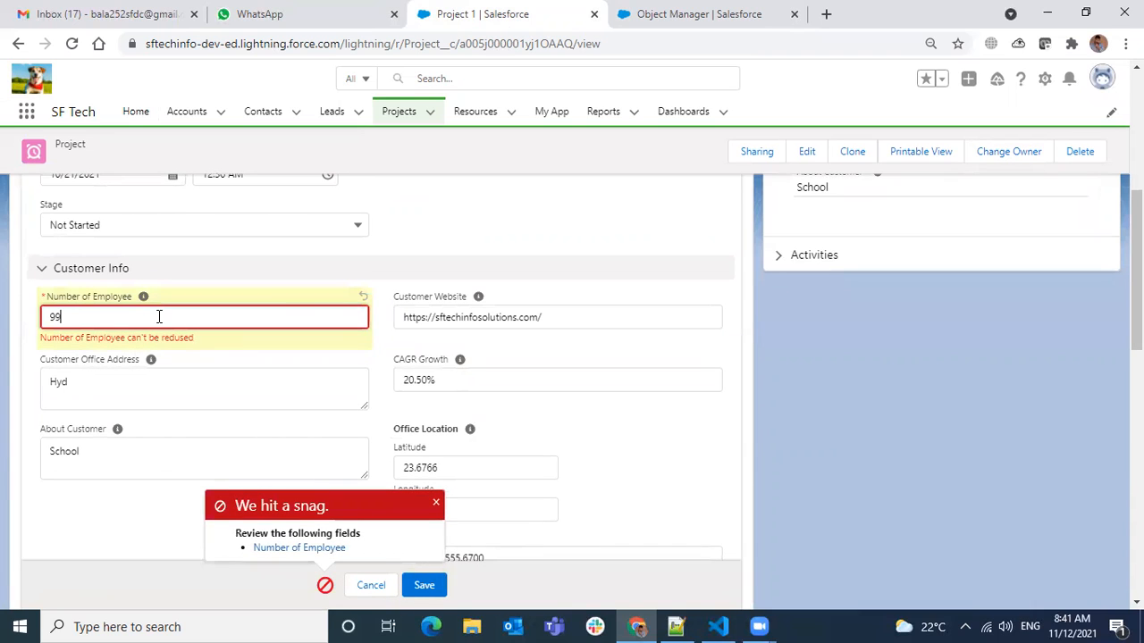
pyautogui.write('101')
pyautogui.click(424, 586)
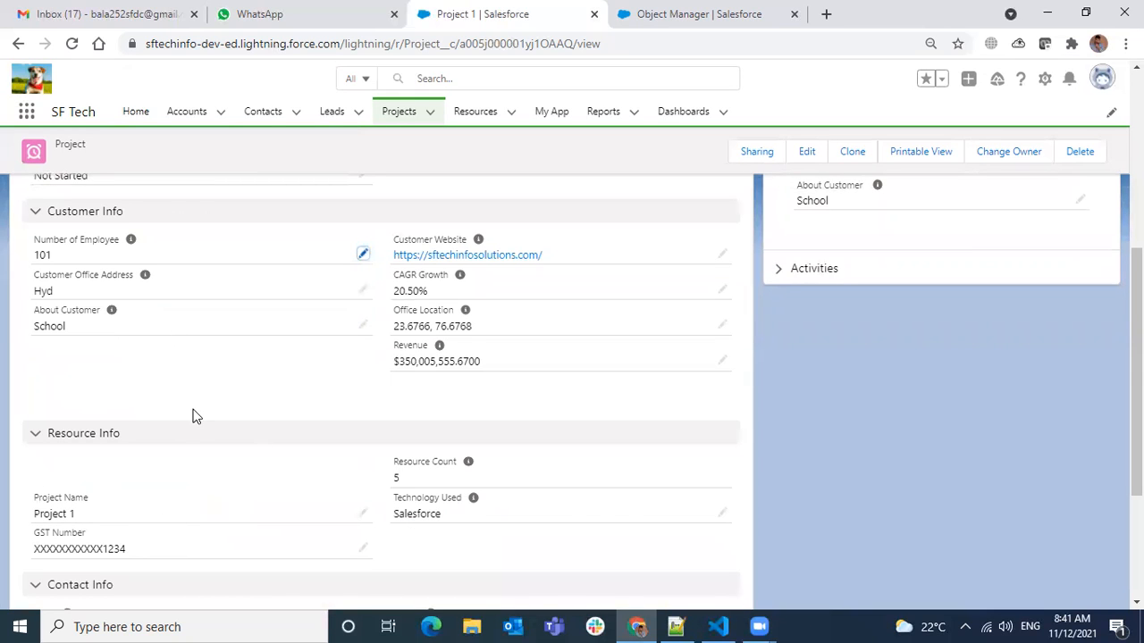
# Try to save the Project 1 record with the Number of Employee reduced to 100.
pyautogui.click(362, 255)
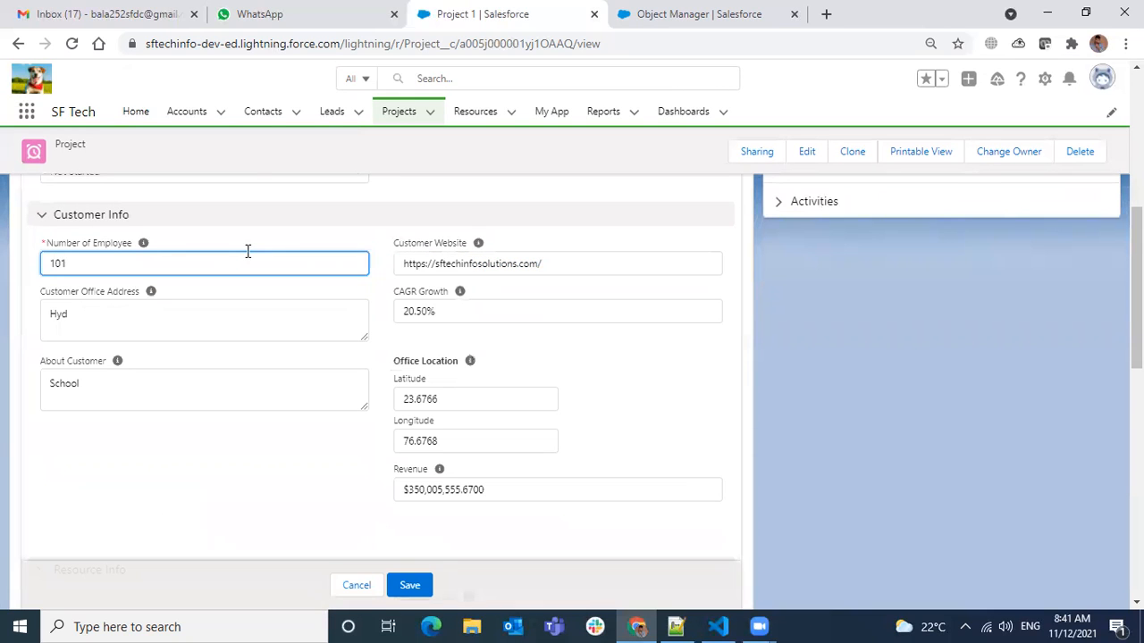
pyautogui.write('0')
pyautogui.click(410, 585)
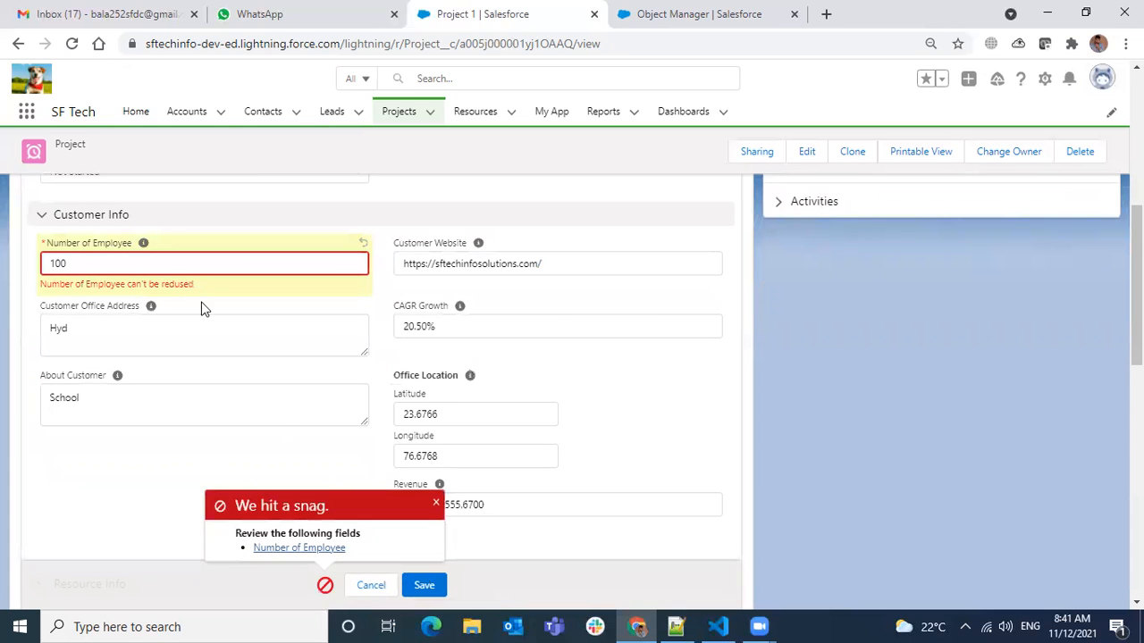
# Restore the Number of Employee to 101 and save, and raise it to 102 and save again.
pyautogui.click(161, 263)
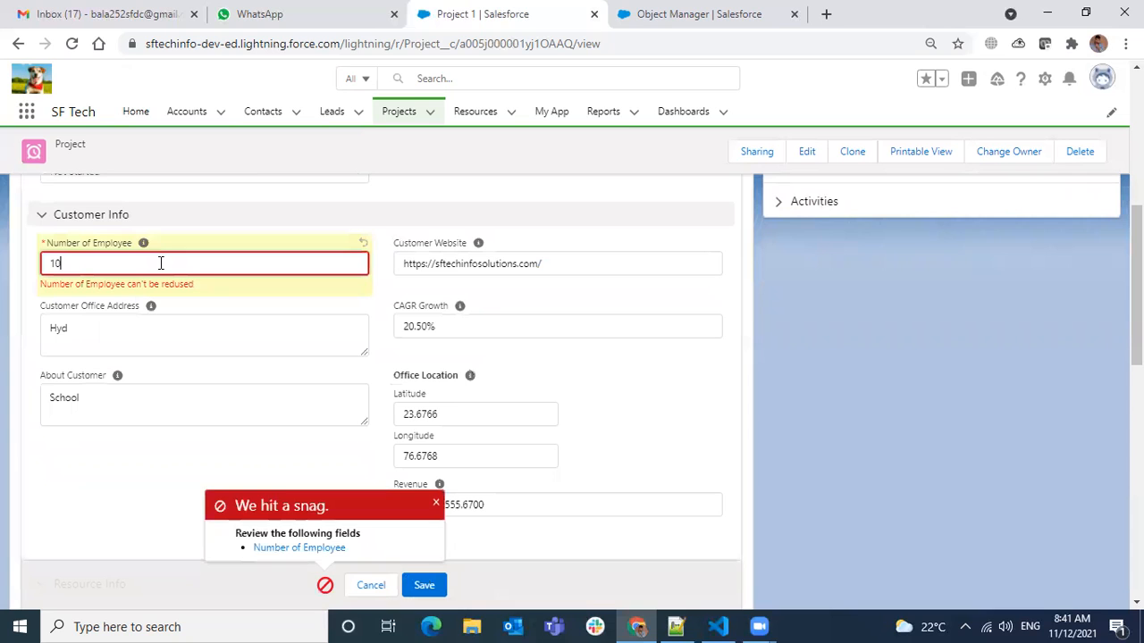
pyautogui.click(424, 580)
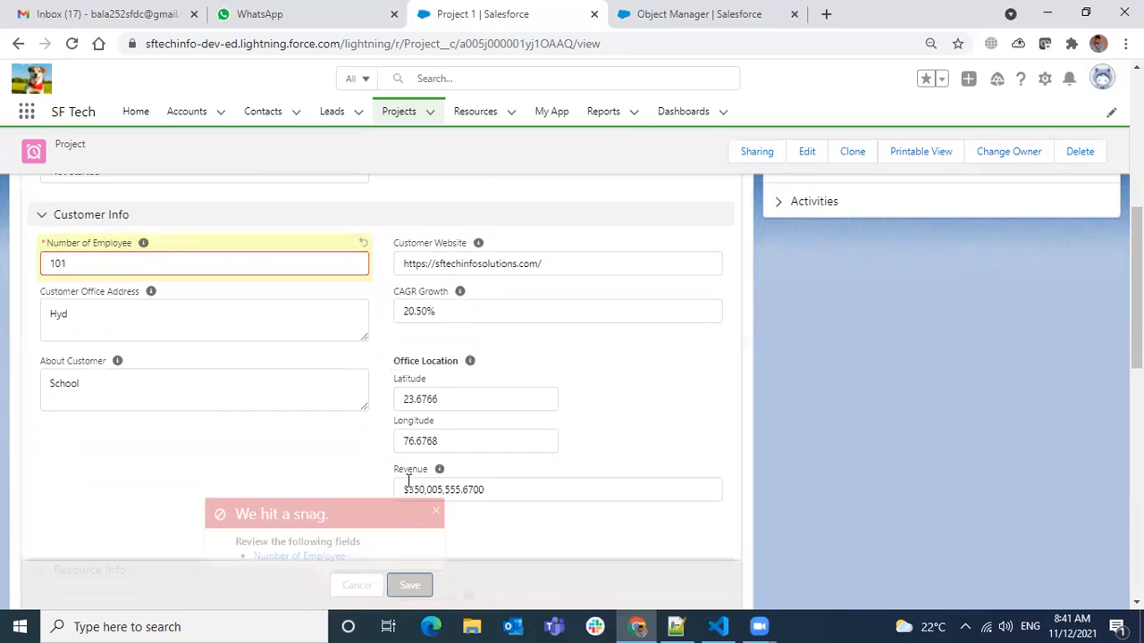
pyautogui.click(364, 188)
pyautogui.press('BackSpace')
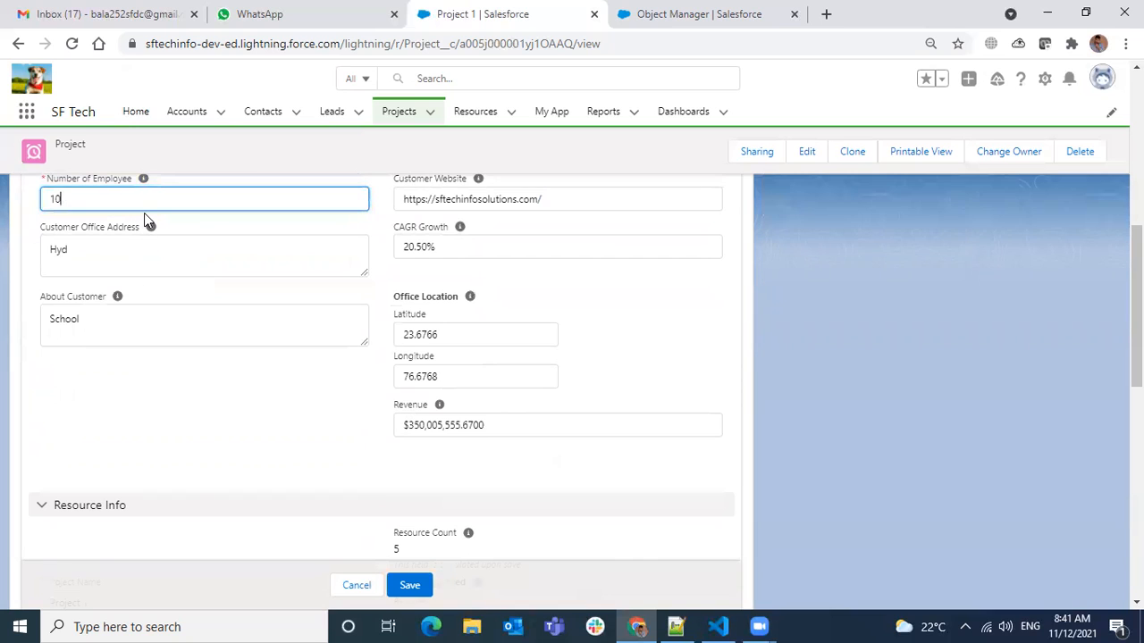
pyautogui.write('2')
pyautogui.click(409, 584)
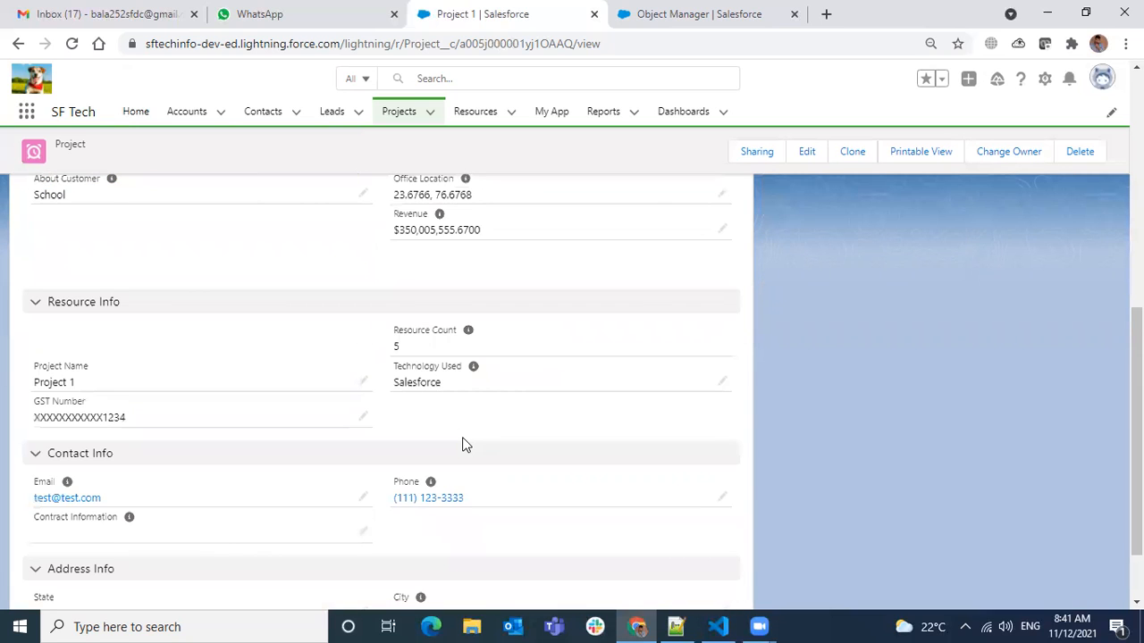
# Return from the saved rule to the Project object in Setup and open its list of validation rules.
pyautogui.scroll(8, 483, 429)
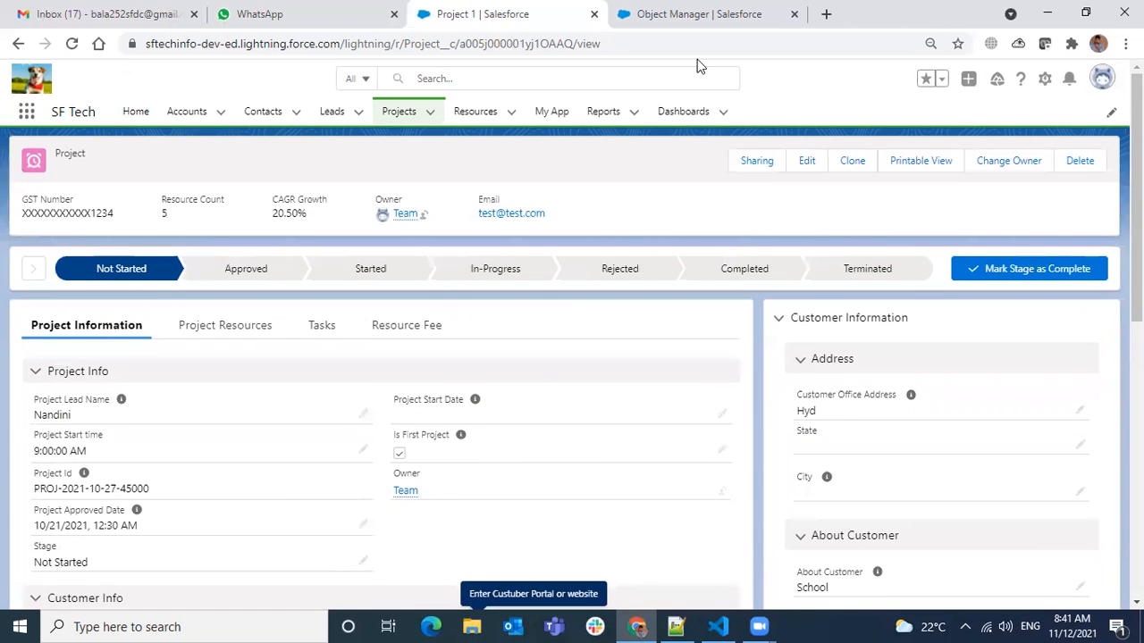
pyautogui.click(738, 35)
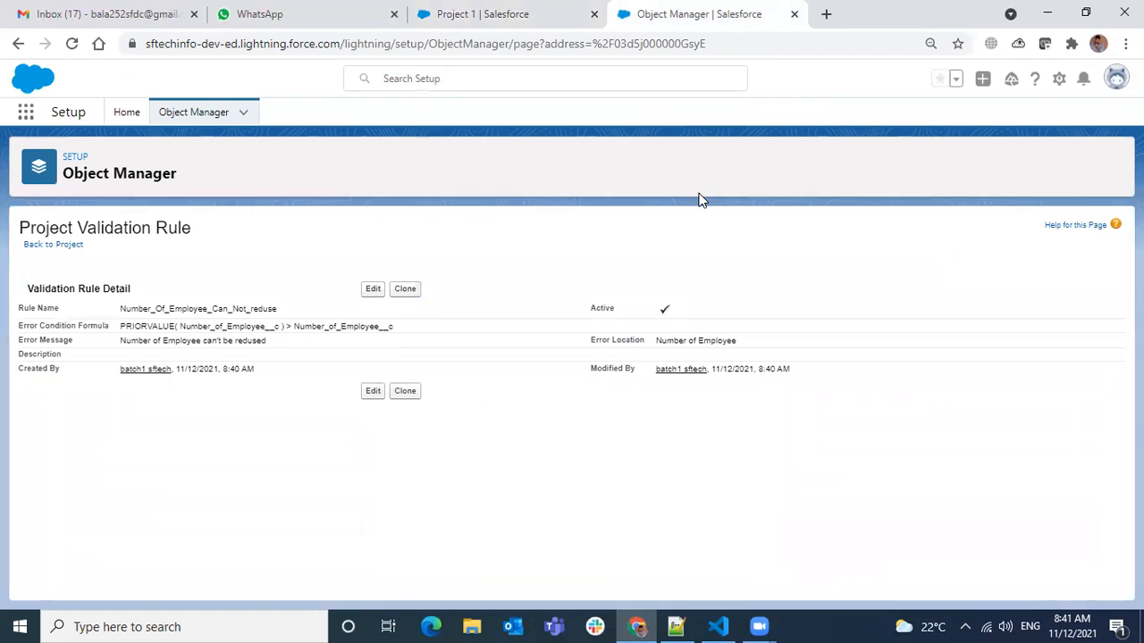
pyautogui.click(40, 245)
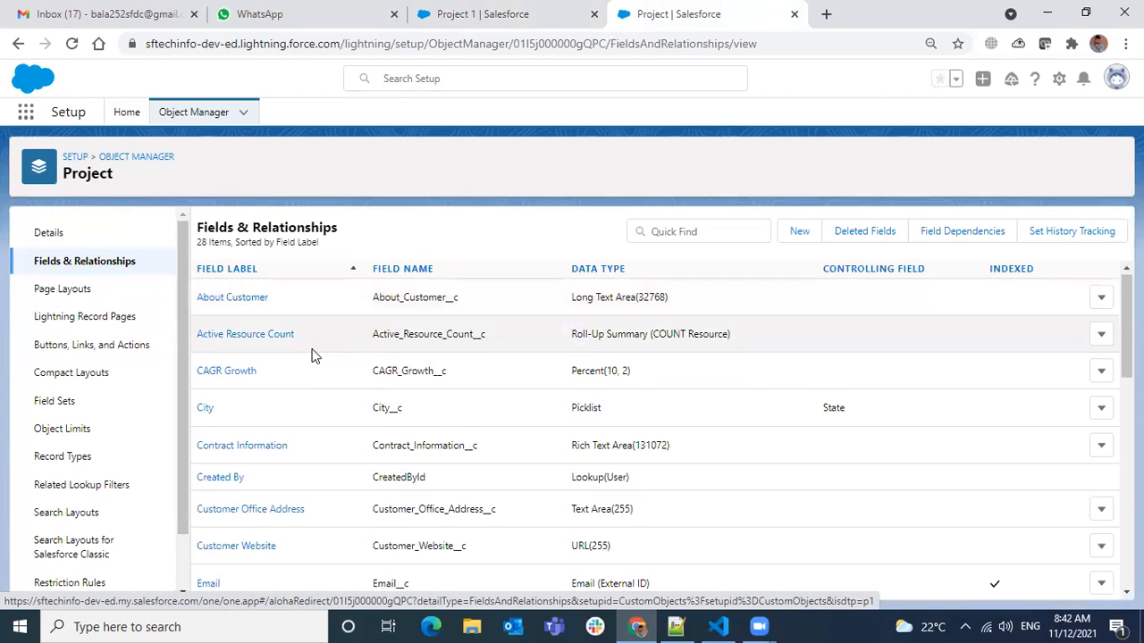
pyautogui.scroll(-5, 268, 447)
pyautogui.scroll(-2, 152, 517)
pyautogui.click(68, 574)
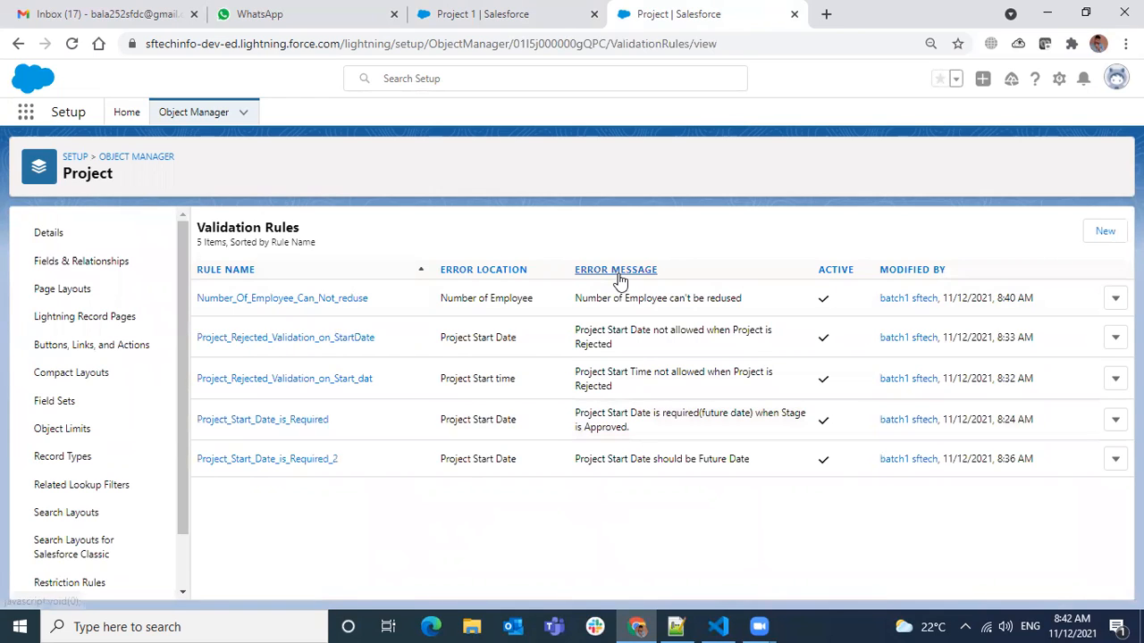
# Switch to Notepad++ and insert two blank lines after Validation Rules under Session 20 in Admin Class Notes.
pyautogui.click(427, 15)
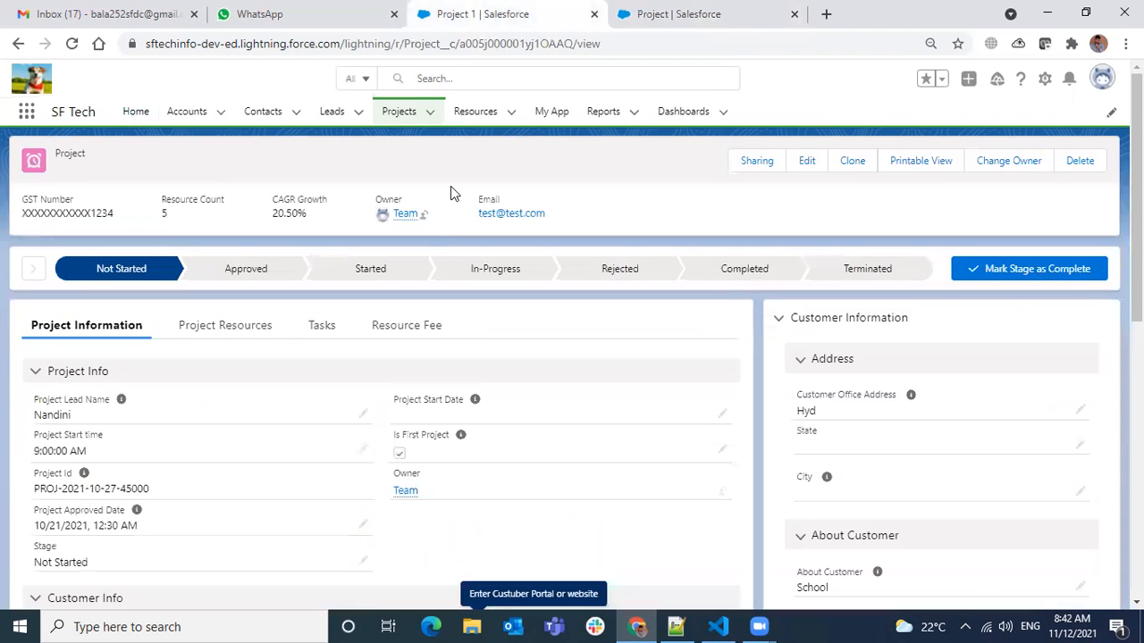
pyautogui.click(676, 626)
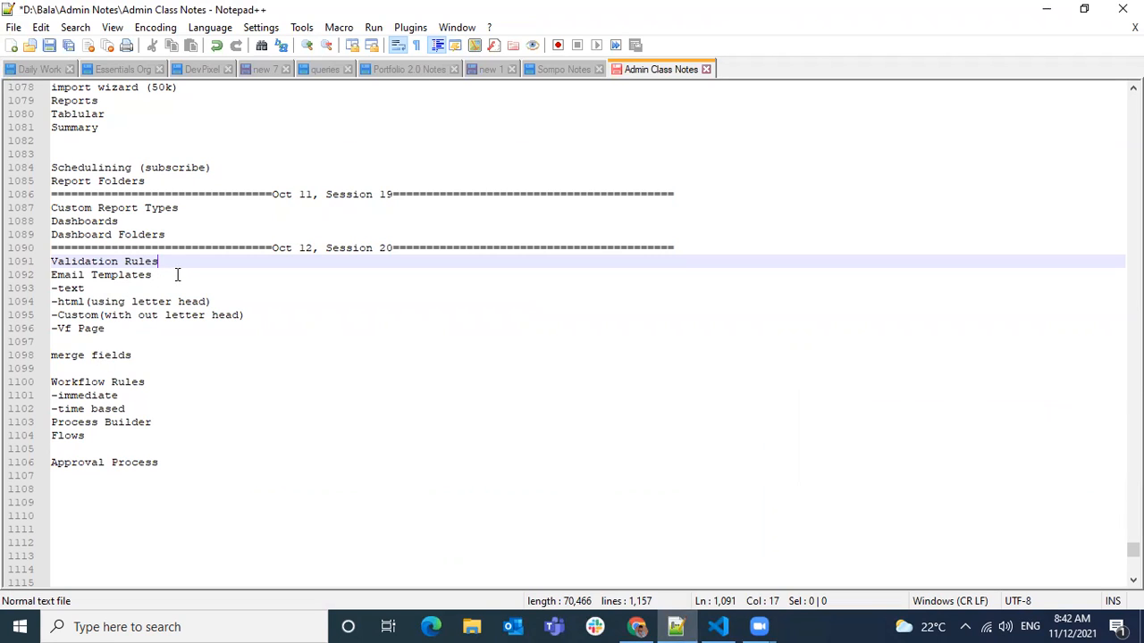
pyautogui.press('Return')
pyautogui.press('Return')
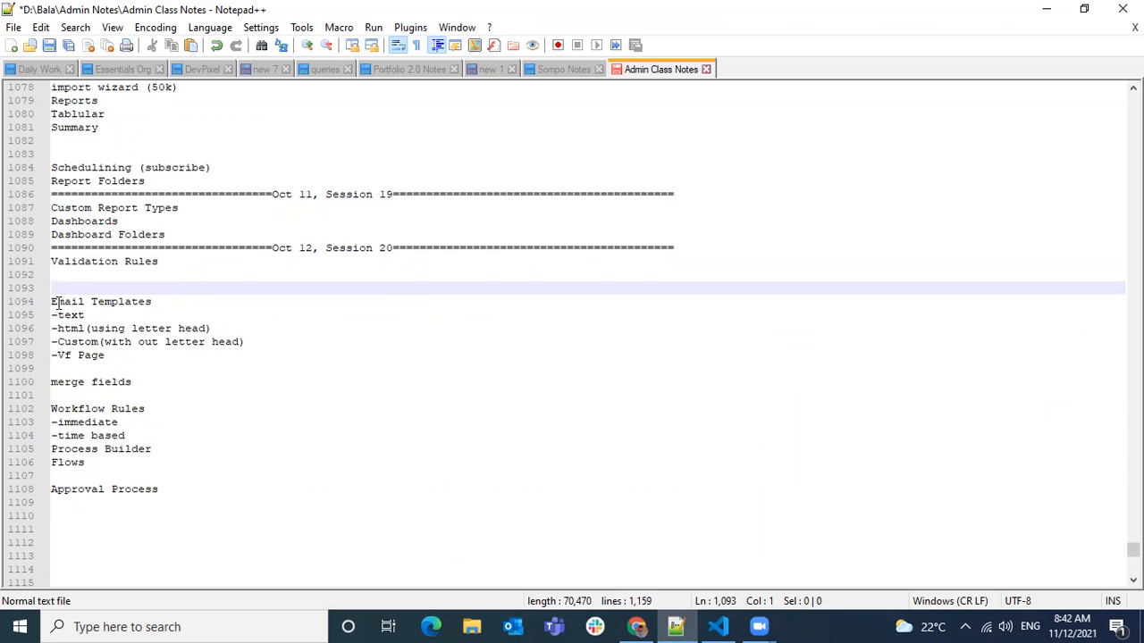
pyautogui.moveTo(51, 302); pyautogui.dragTo(138, 353)
pyautogui.click(139, 354)
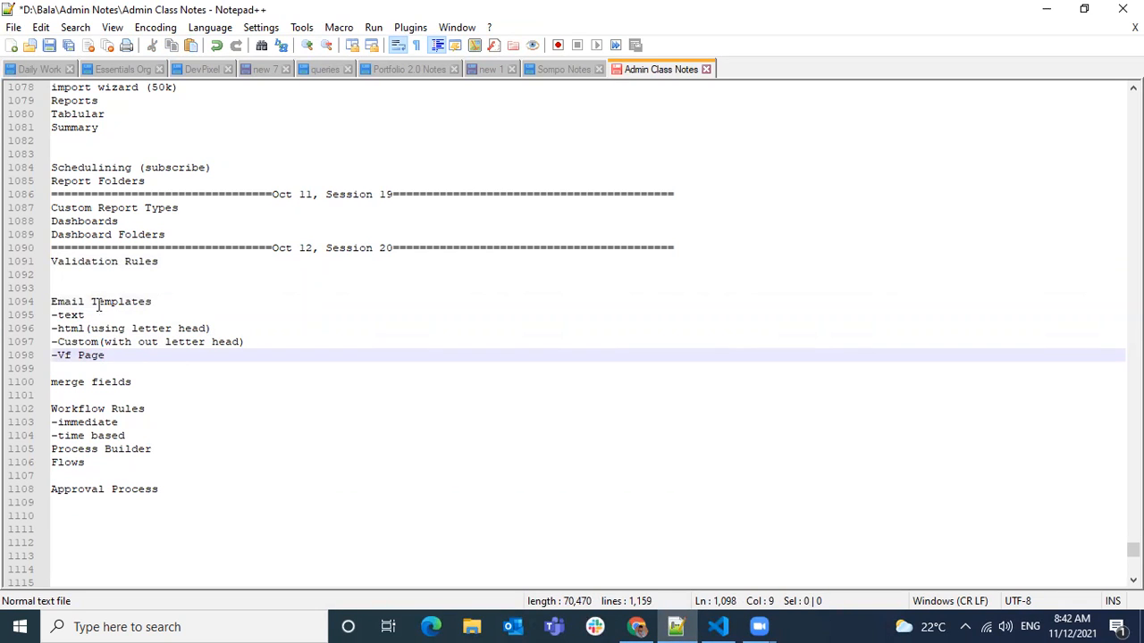
pyautogui.moveTo(58, 301); pyautogui.dragTo(123, 356)
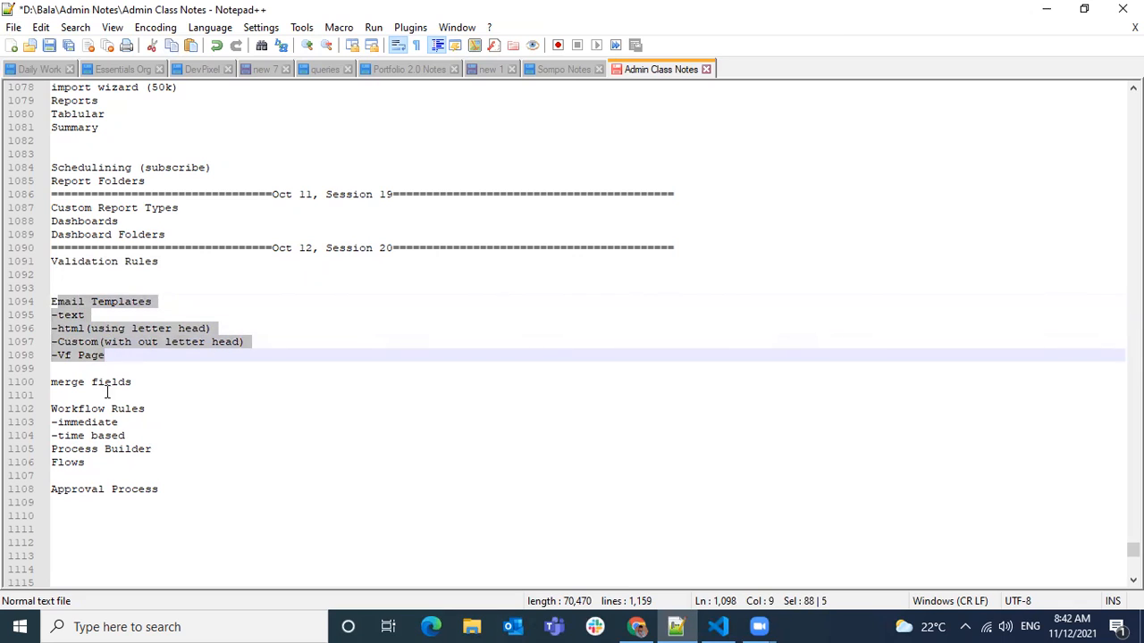
pyautogui.click(123, 363)
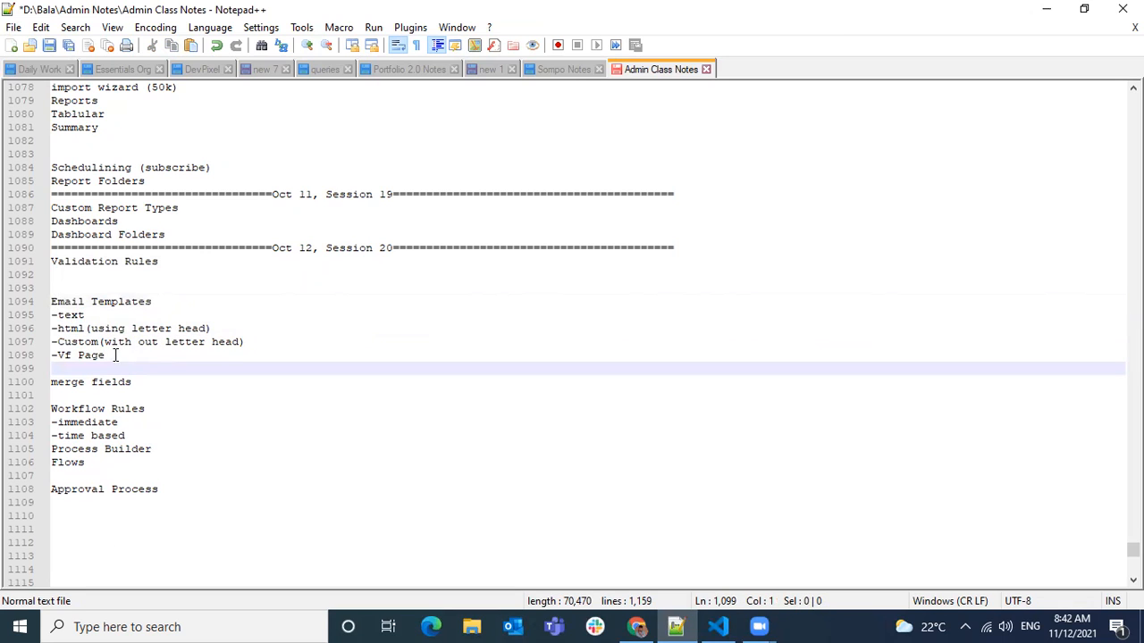
# Switch from the class notes to Salesforce Setup, find Classic Email Templates, and start a new template.
pyautogui.moveTo(114, 355); pyautogui.dragTo(52, 287)
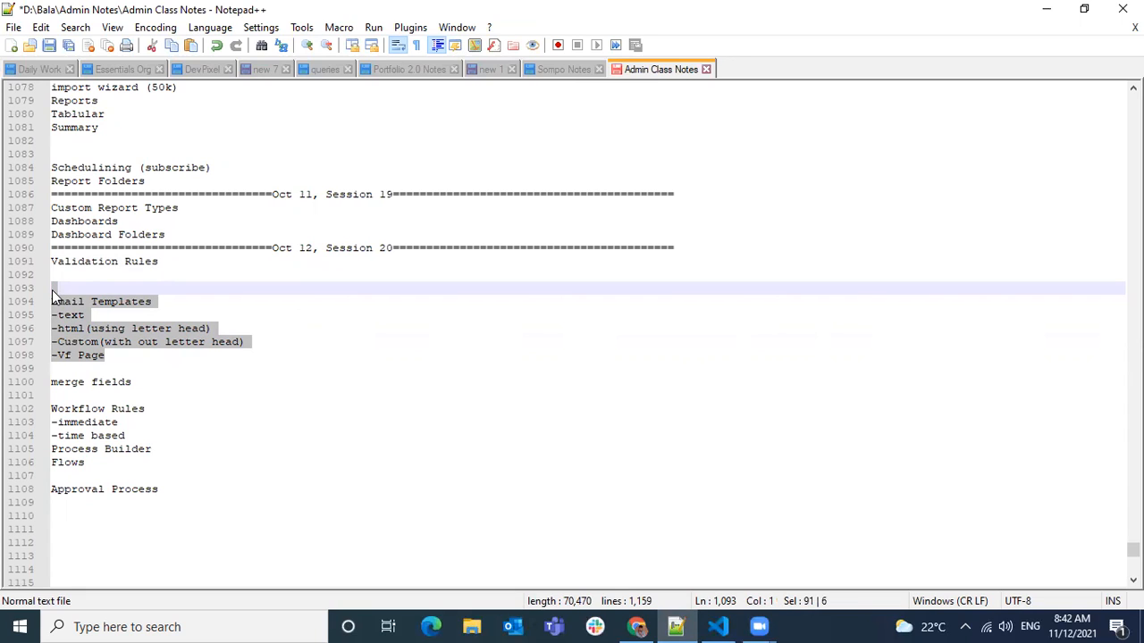
pyautogui.click(636, 626)
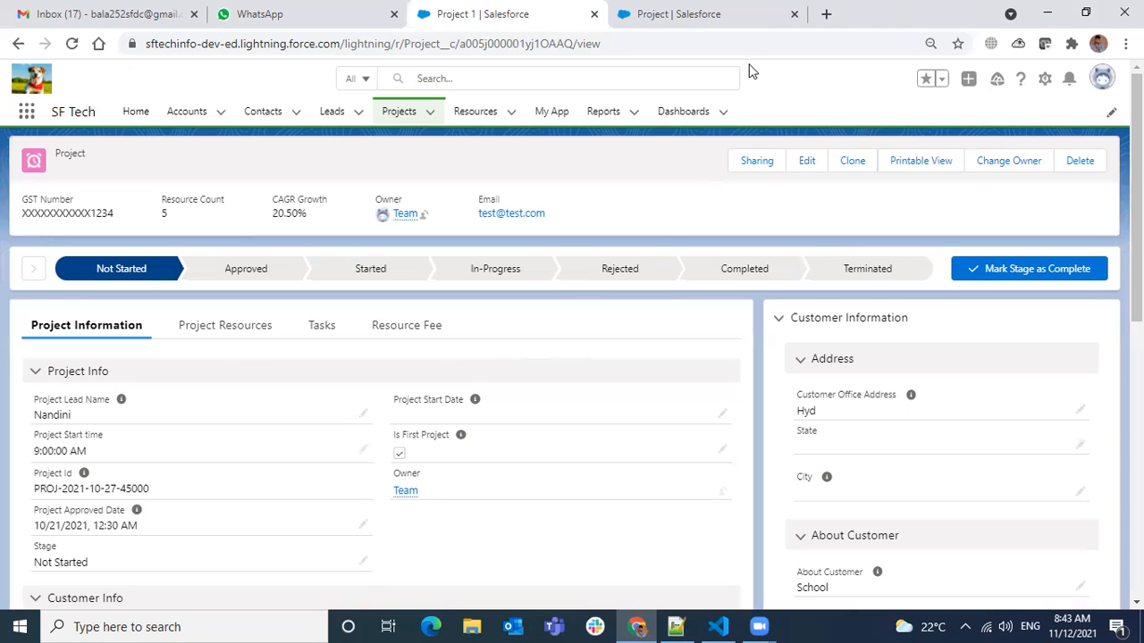
pyautogui.click(764, 26)
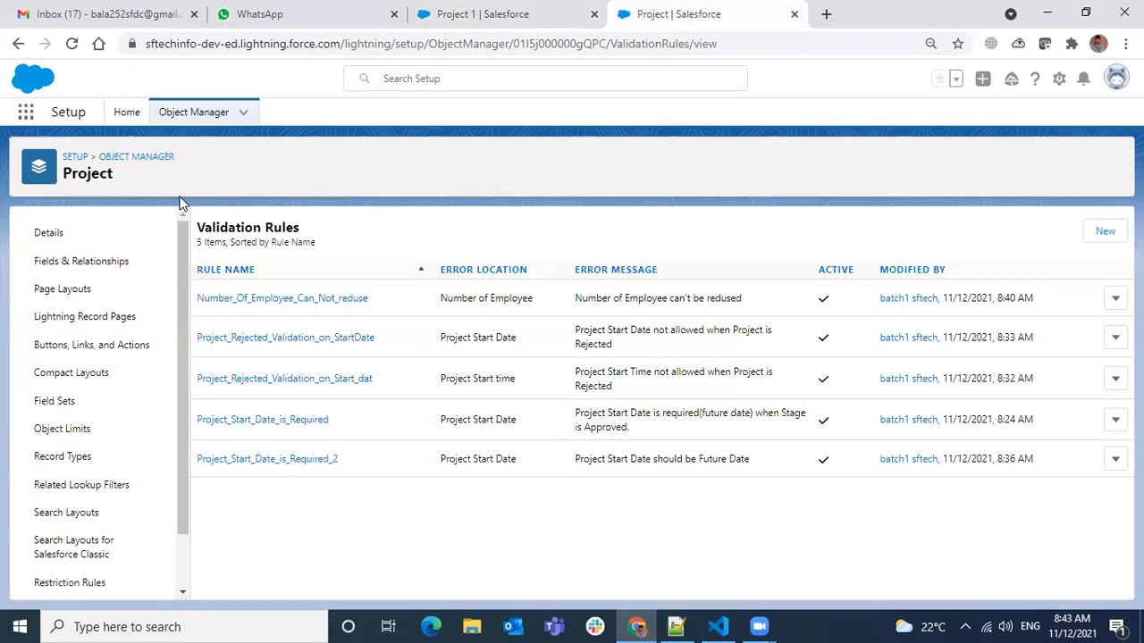
pyautogui.click(126, 113)
pyautogui.click(80, 156)
pyautogui.write('email te')
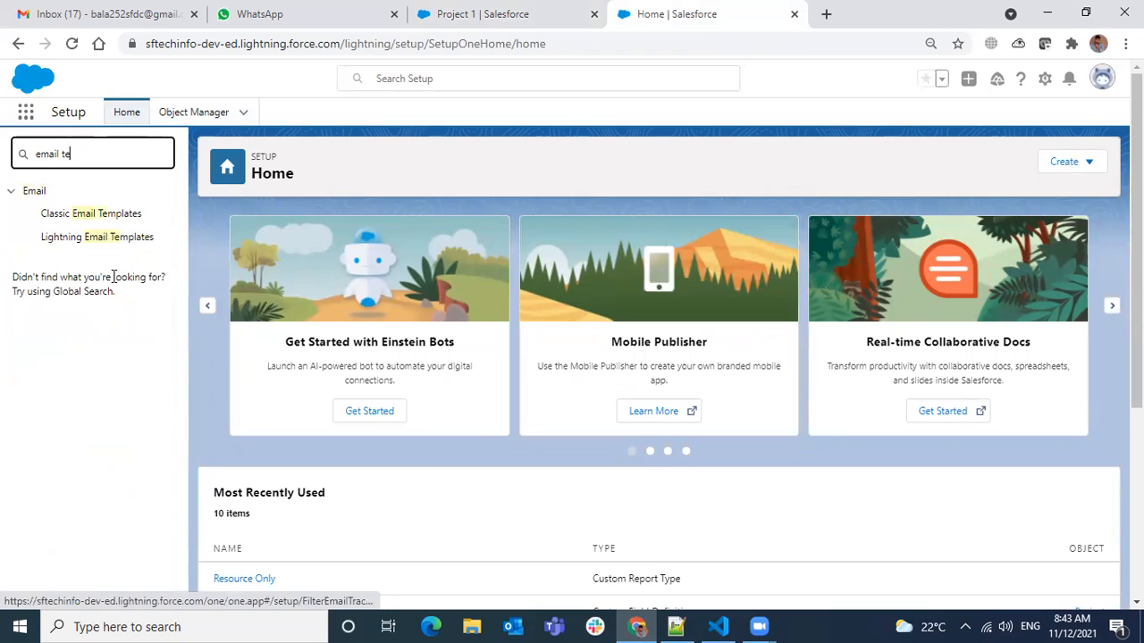
pyautogui.click(112, 221)
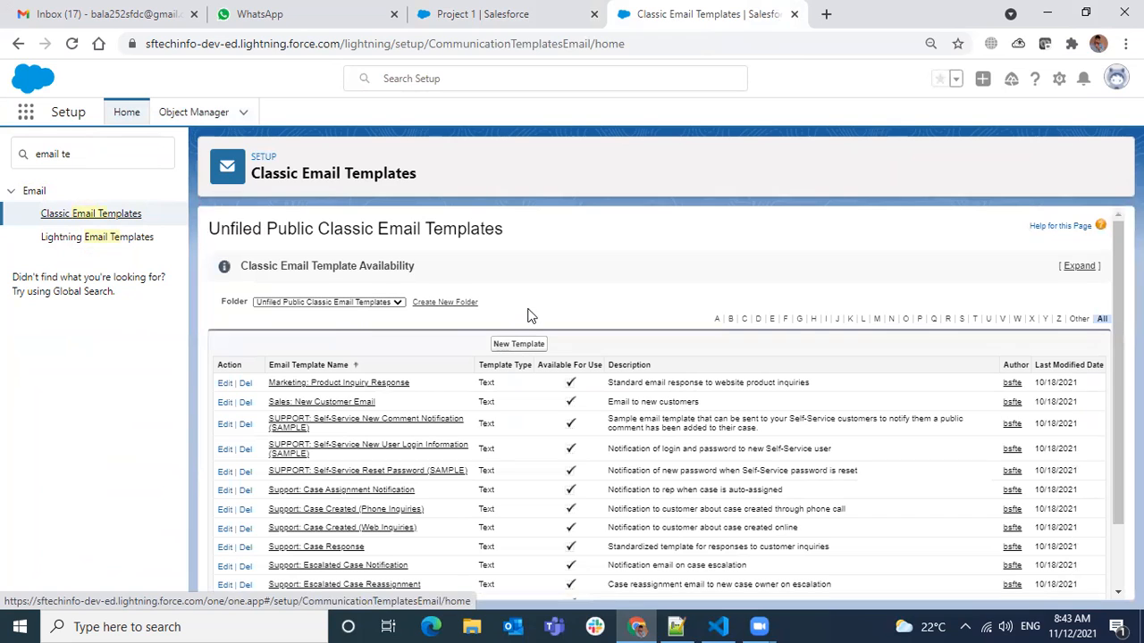
pyautogui.click(515, 349)
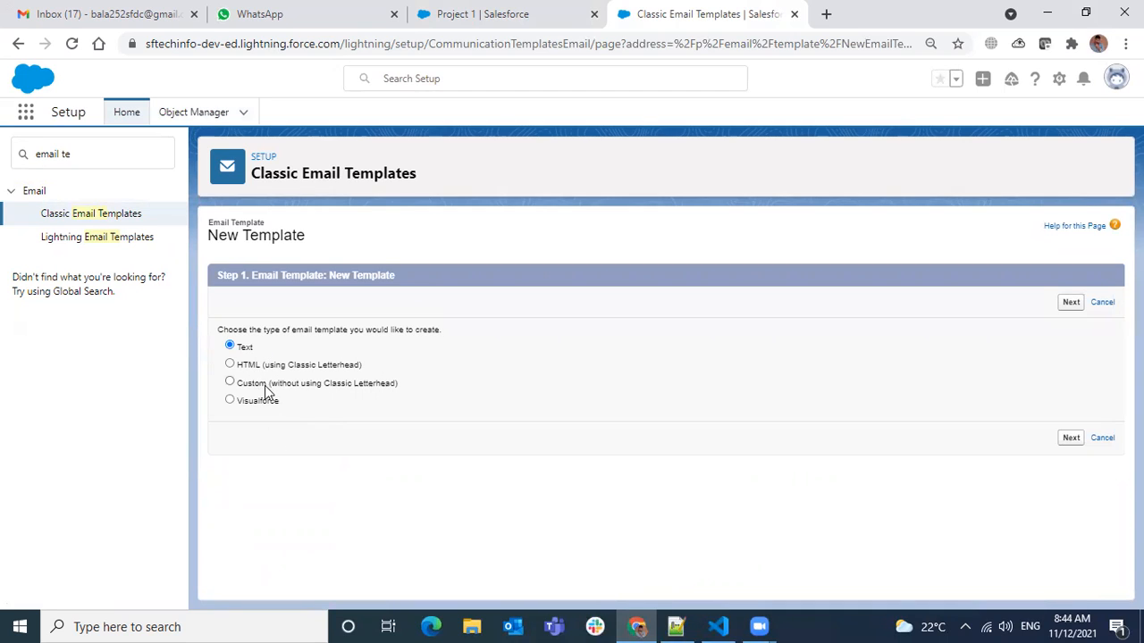
# Examine the available email template types: Text, HTML (using Classic Letterhead), Custom (without using Classic Letterhead) and Visualforce.
pyautogui.moveTo(286, 403); pyautogui.dragTo(244, 404)
pyautogui.click(284, 404)
pyautogui.moveTo(285, 419); pyautogui.dragTo(220, 397)
pyautogui.moveTo(414, 390); pyautogui.dragTo(348, 354)
pyautogui.click(358, 455)
pyautogui.click(287, 366)
pyautogui.click(366, 358)
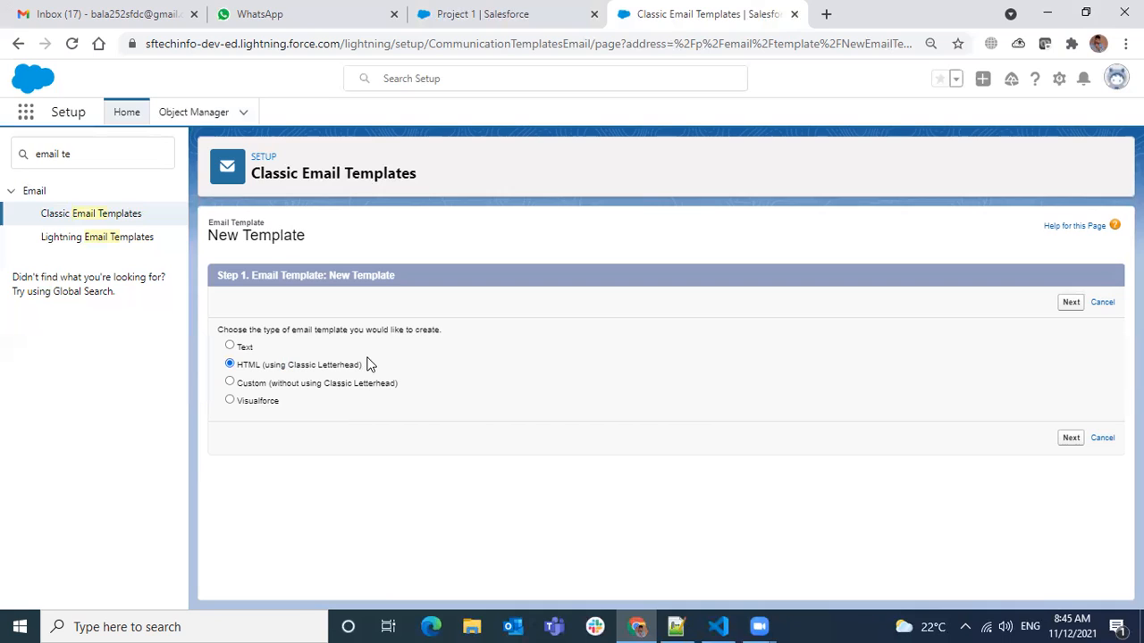
pyautogui.doubleClick(320, 367)
# Choose the Text template type and continue to the template information.
pyautogui.click(246, 349)
pyautogui.click(1078, 305)
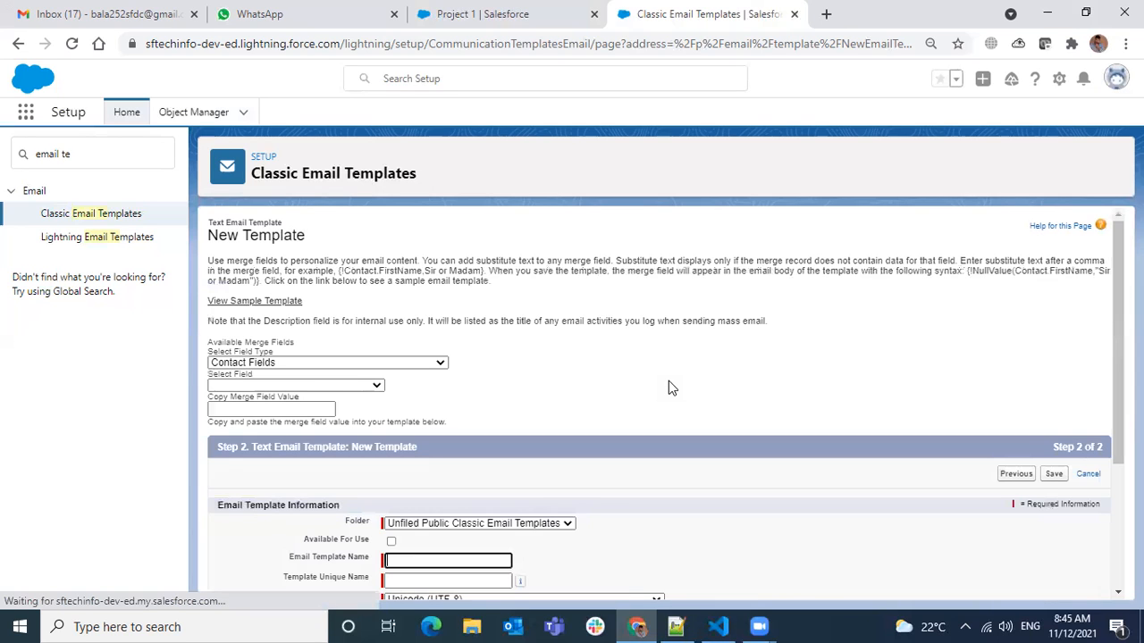
pyautogui.scroll(-3, 565, 389)
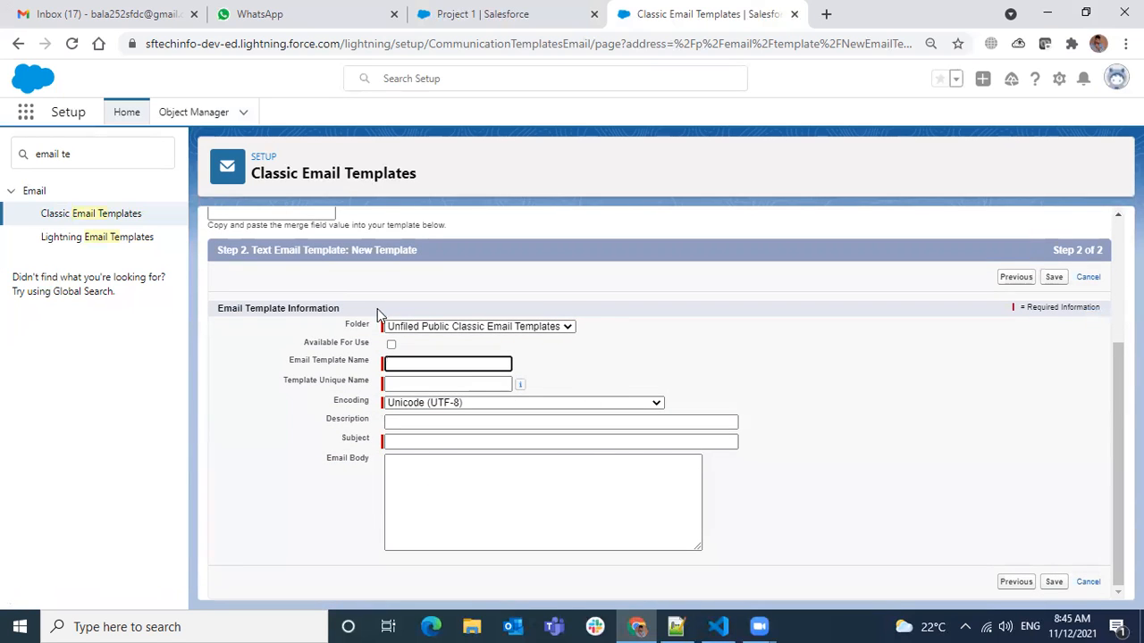
# Review the folder options, keep Unfiled Public Classic Email Templates, and mark the template as available for use.
pyautogui.click(496, 328)
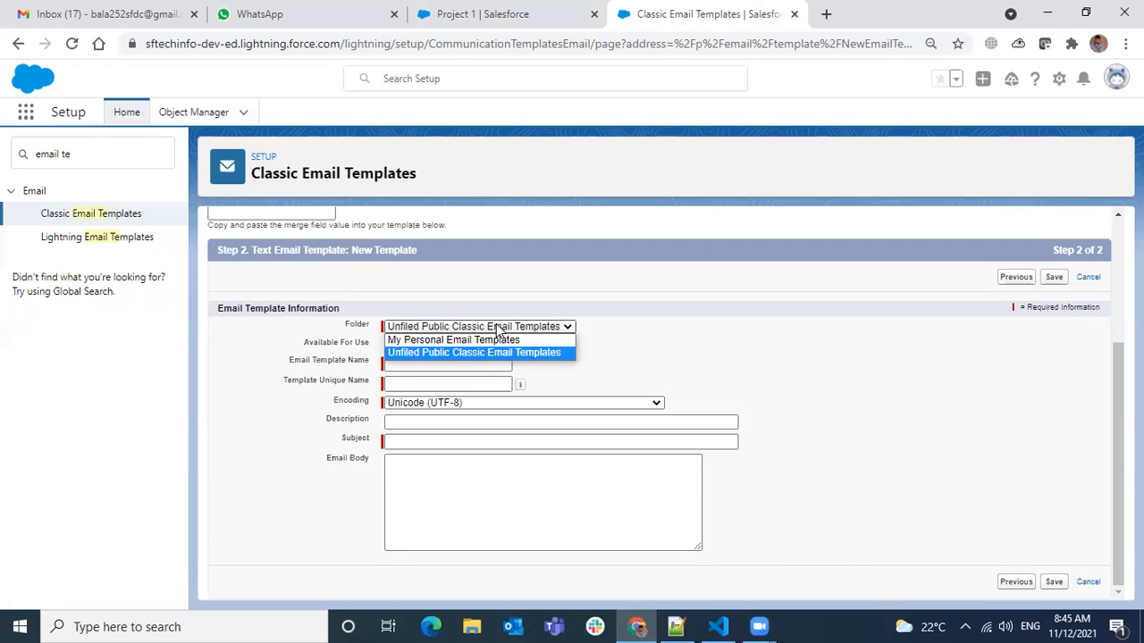
pyautogui.click(605, 328)
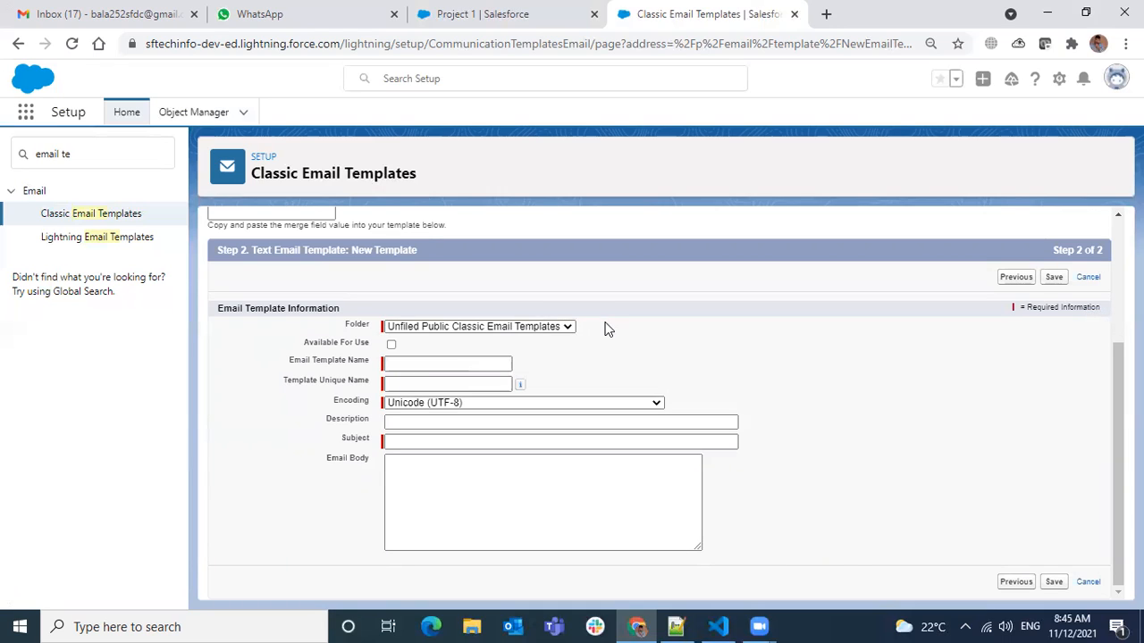
pyautogui.click(456, 327)
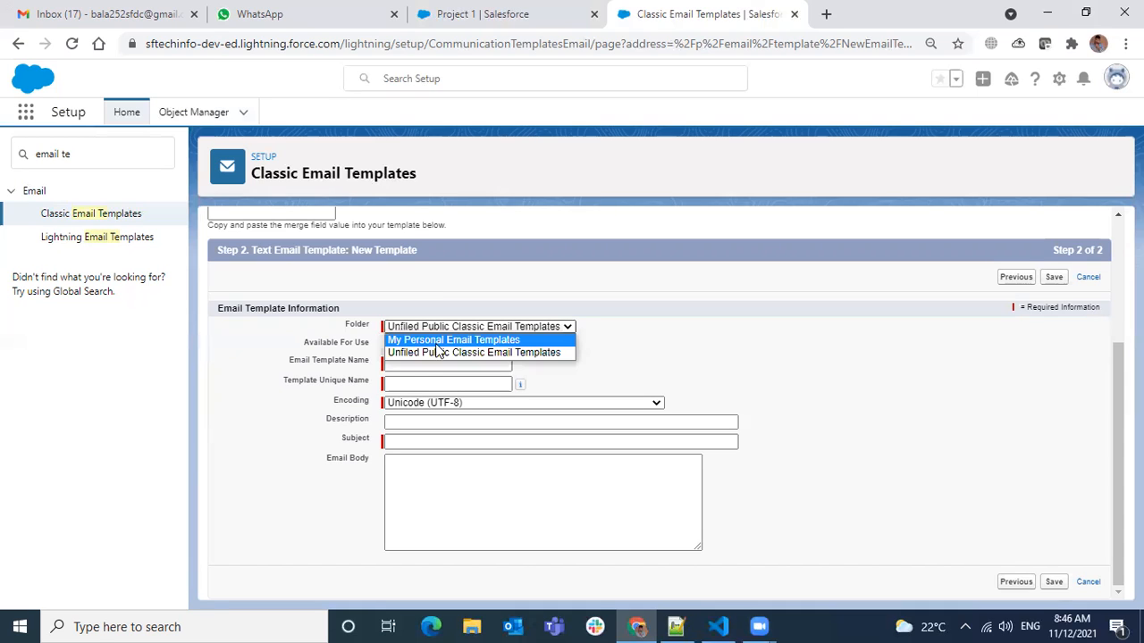
pyautogui.click(349, 324)
pyautogui.click(472, 330)
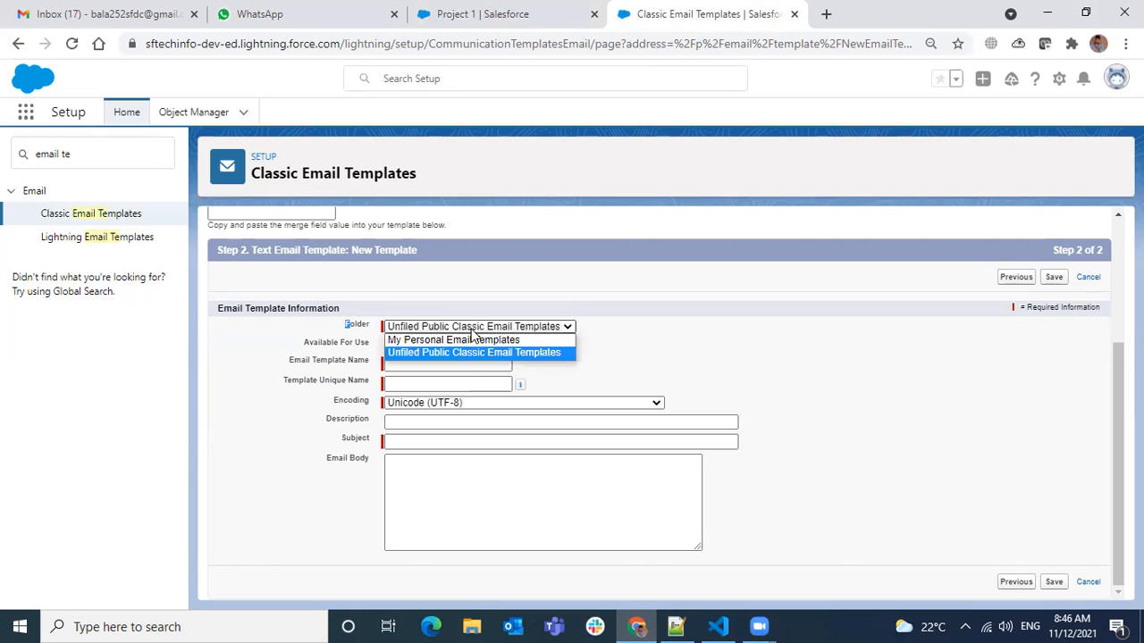
pyautogui.click(477, 354)
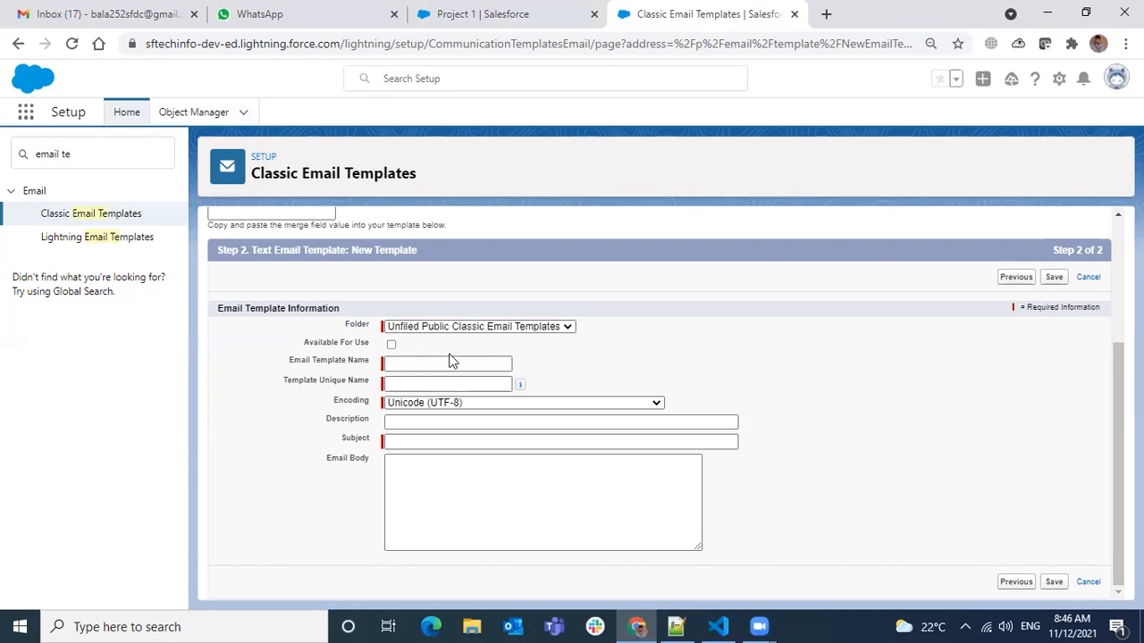
pyautogui.click(391, 345)
# Name the email template "Project Approved Text Email" and let its unique name fill in.
pyautogui.click(442, 359)
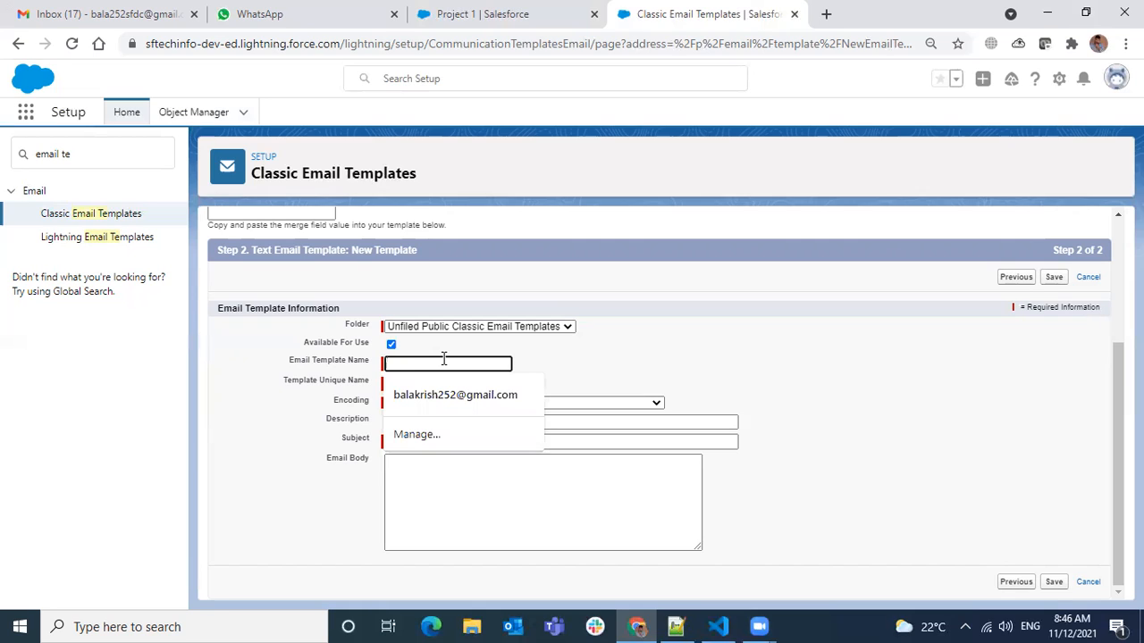
pyautogui.write('Project Approved Email')
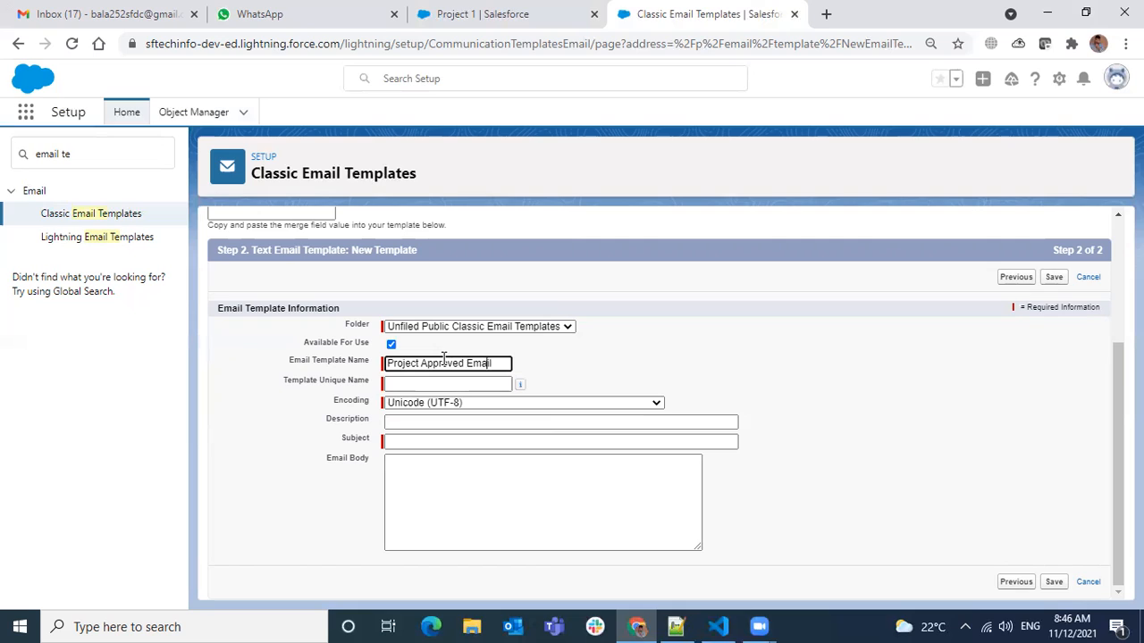
pyautogui.write('Text')
pyautogui.press('Right')
pyautogui.press('Right')
pyautogui.press('Right')
pyautogui.press('BackSpace')
pyautogui.press('Tab')
# Enter the subject "Congratulations Your Project Approved" for the template, leaving the description empty.
pyautogui.click(450, 420)
pyautogui.click(445, 443)
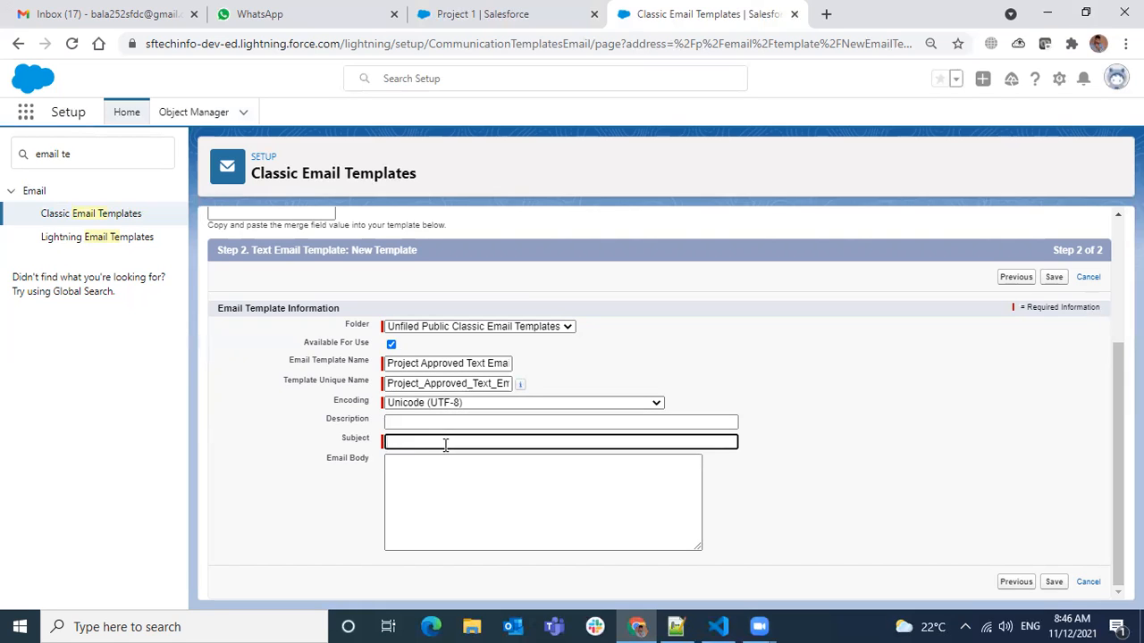
pyautogui.write('Project')
pyautogui.write(' Approved')
pyautogui.write('Congratu')
pyautogui.write('lations ')
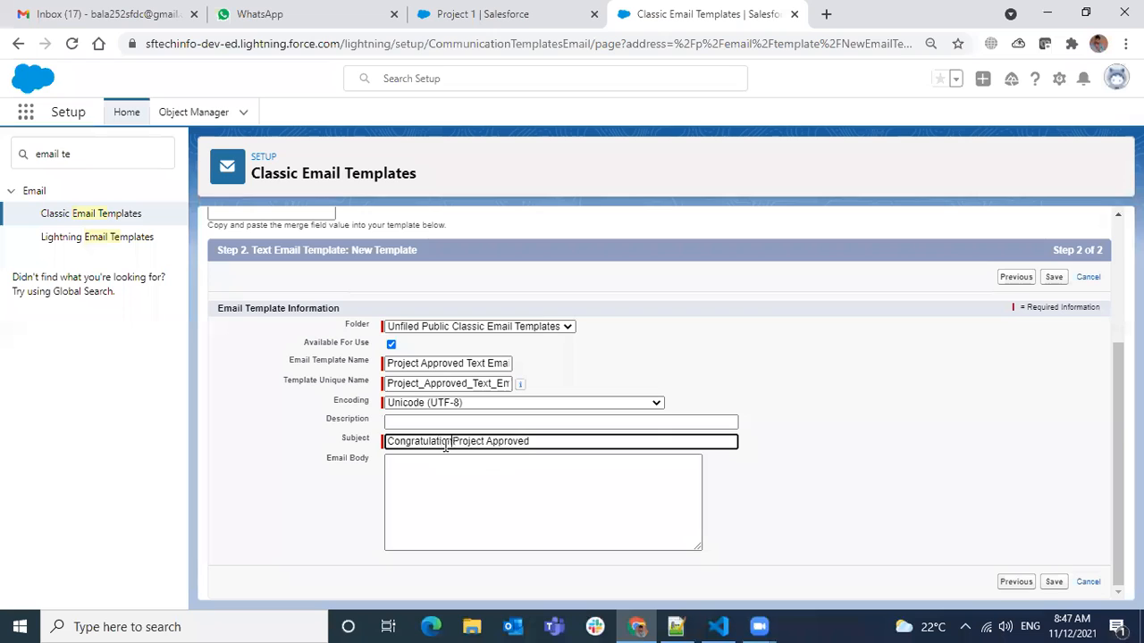
pyautogui.write('Your')
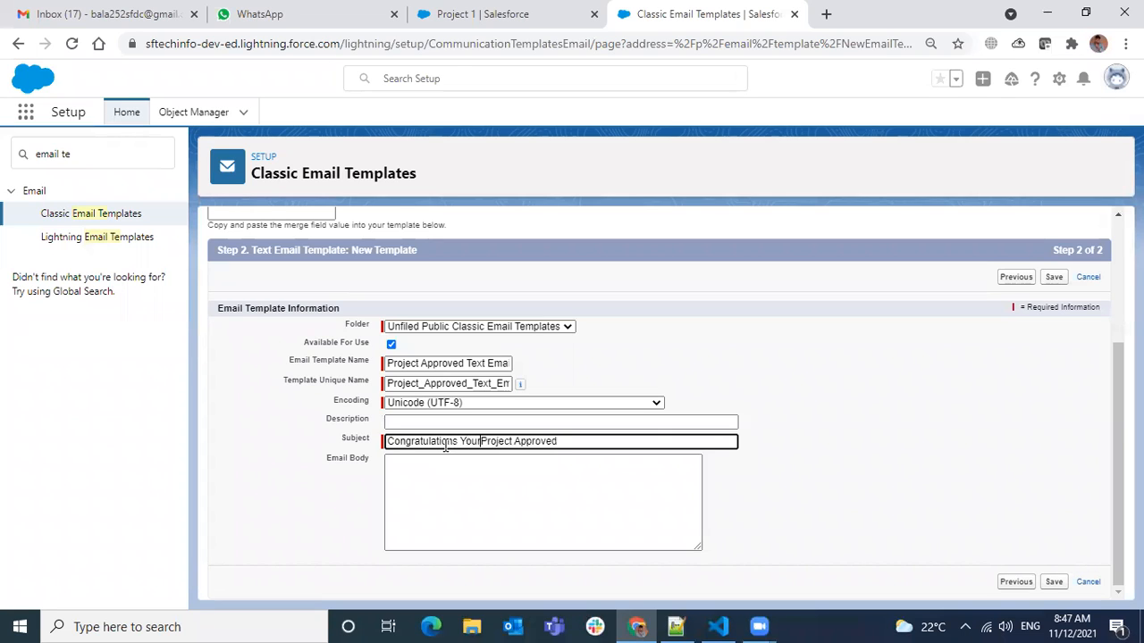
# Insert an empty pair of double quotes between "Project" and "Approved" in the subject.
pyautogui.press('Right')
pyautogui.press('Right')
pyautogui.press('Right')
pyautogui.press('Right')
pyautogui.press('Right')
pyautogui.press('Right')
pyautogui.write('""')
pyautogui.press('Left')
pyautogui.press('Left')
pyautogui.press('Left')
pyautogui.press('Left')
pyautogui.press('Right')
pyautogui.press('Right')
pyautogui.press('Right')
pyautogui.press('Left')
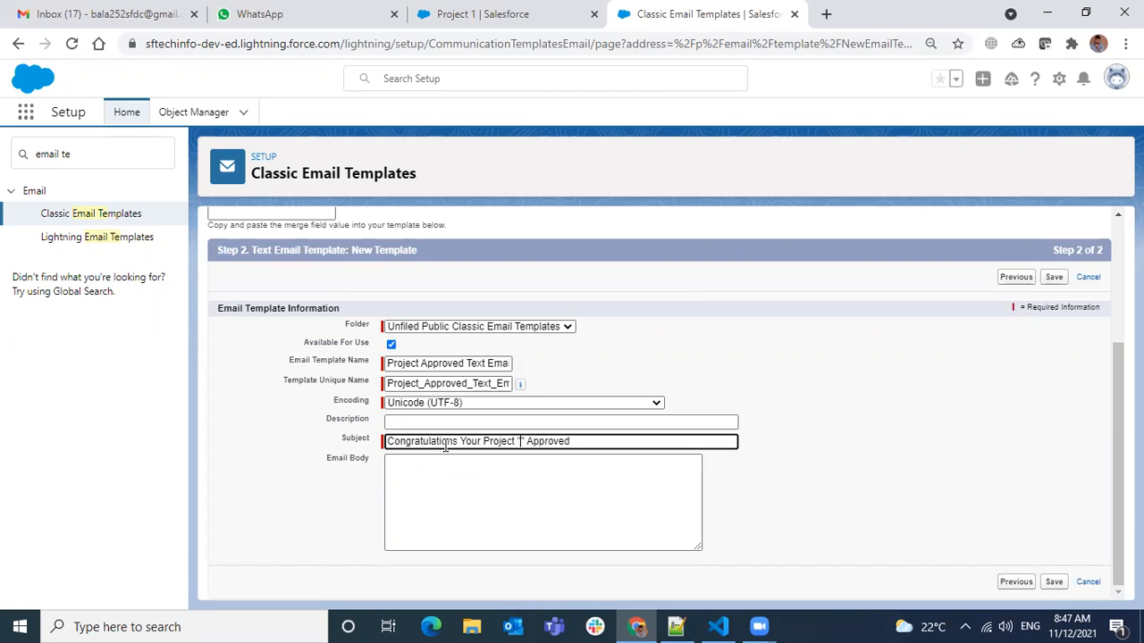
# Generate the merge field for Project Name from the Project Fields.
pyautogui.scroll(1, 626, 429)
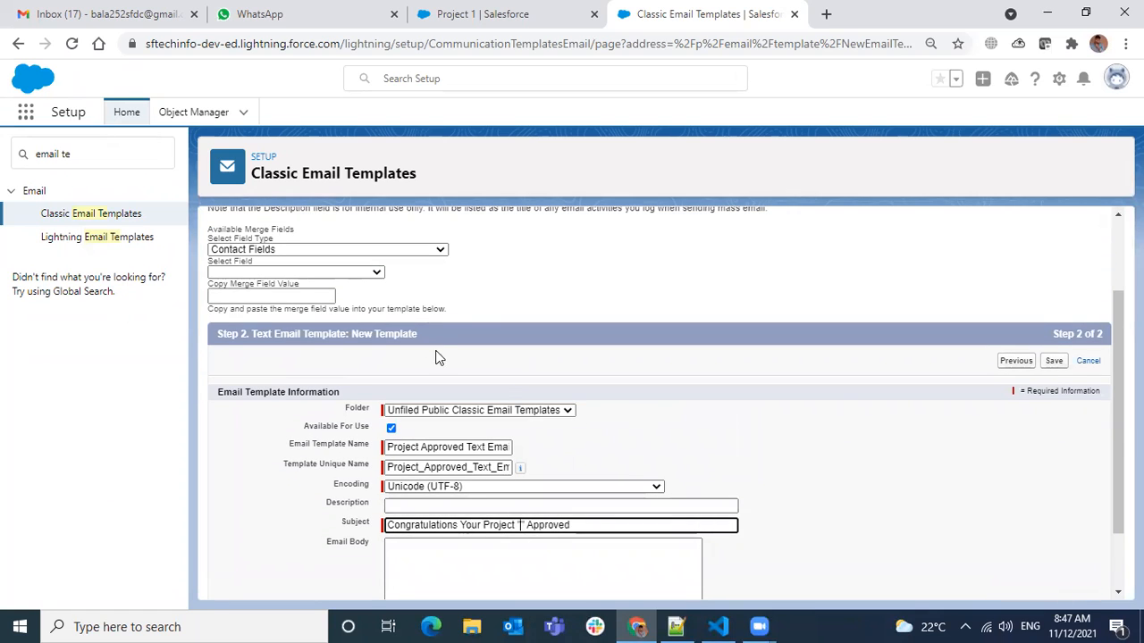
pyautogui.click(262, 250)
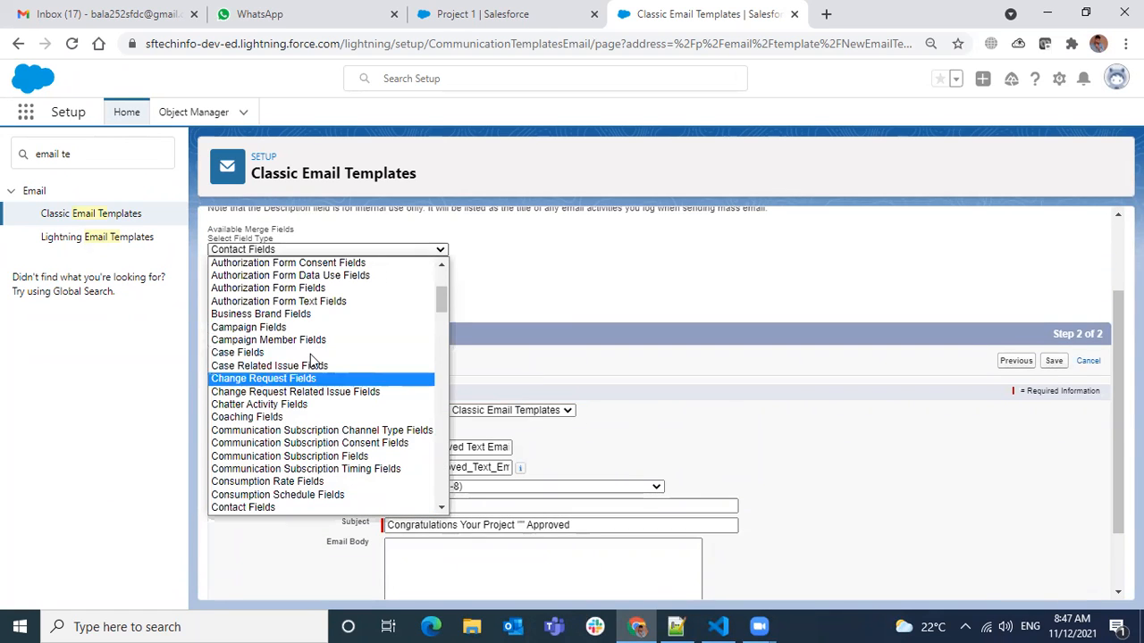
pyautogui.press('p')
pyautogui.press('r')
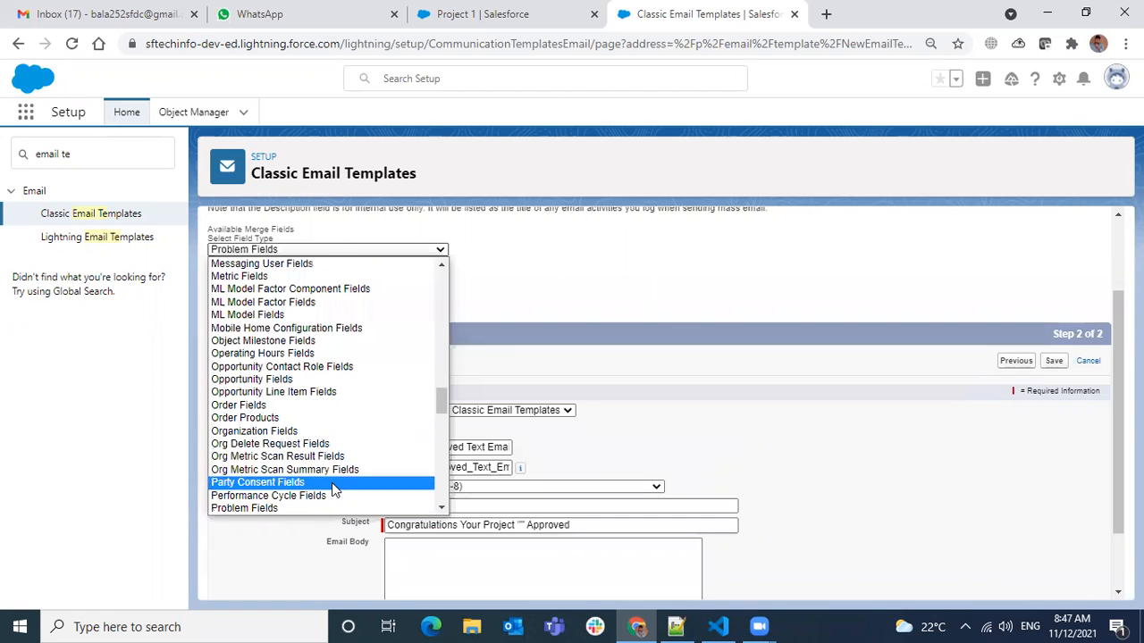
pyautogui.scroll(-3, 326, 464)
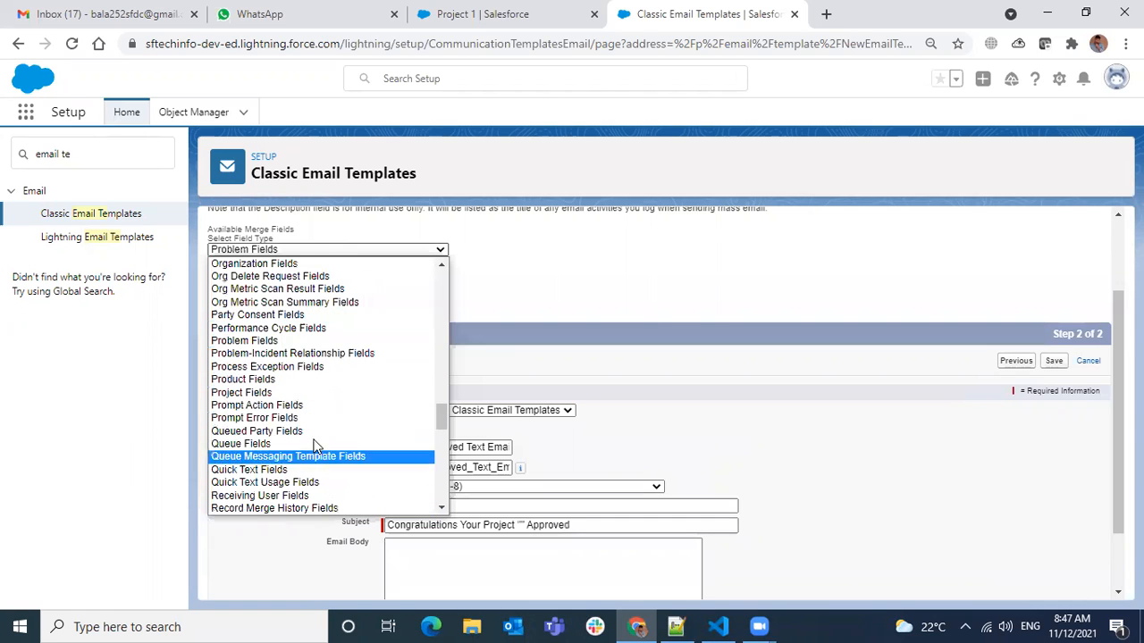
pyautogui.click(270, 392)
pyautogui.click(251, 274)
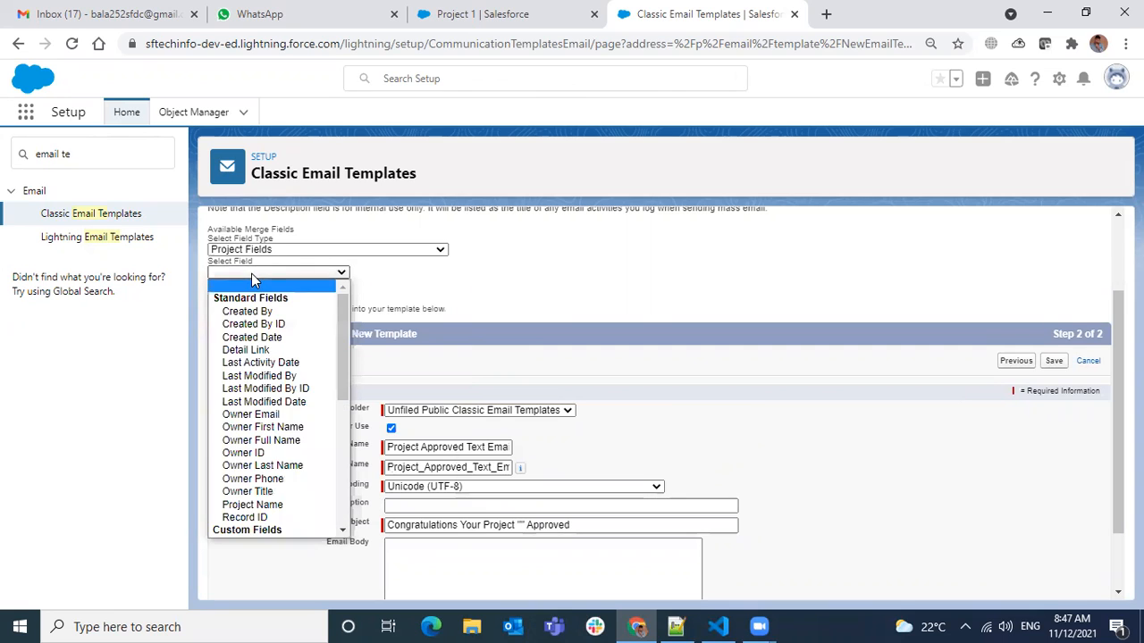
pyautogui.scroll(-4, 264, 374)
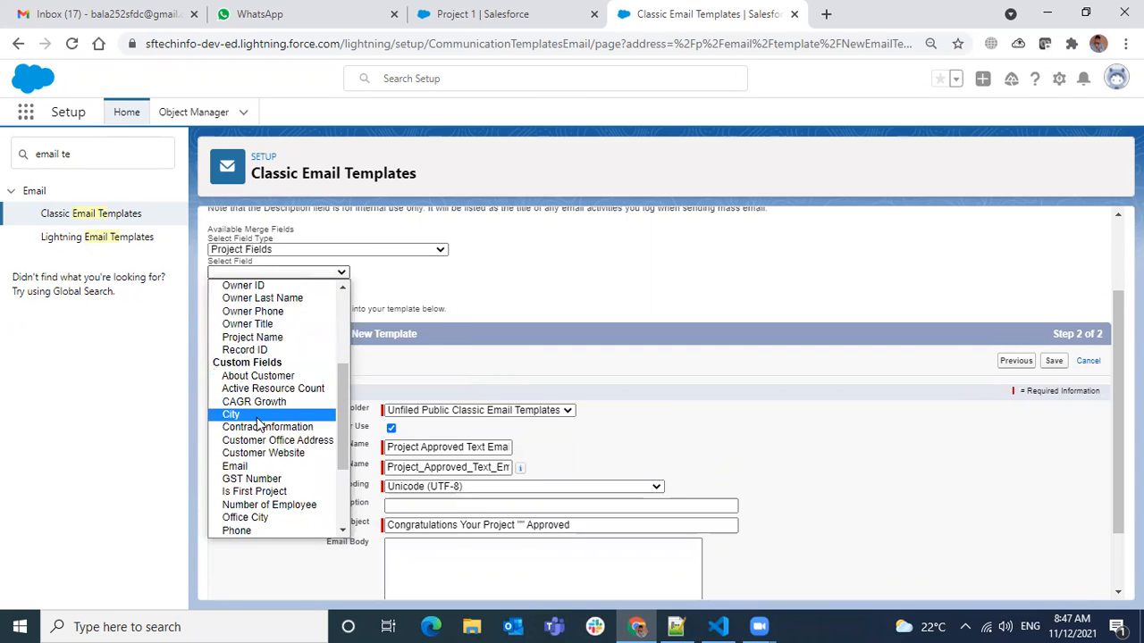
pyautogui.scroll(-3, 267, 394)
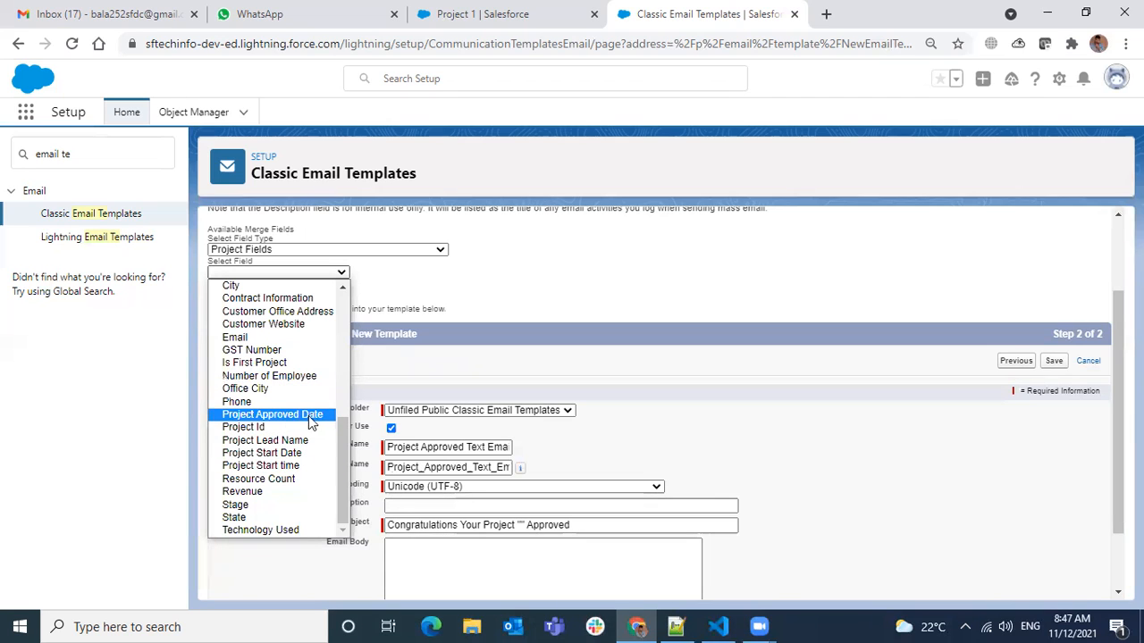
pyautogui.moveTo(343, 432); pyautogui.dragTo(342, 403)
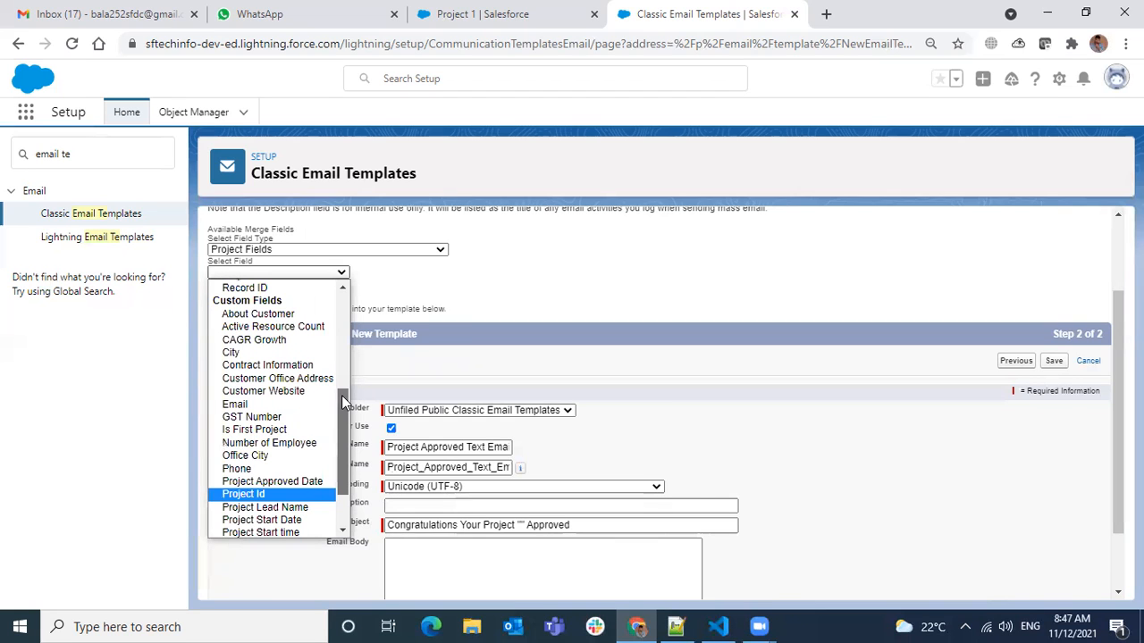
pyautogui.moveTo(342, 397); pyautogui.dragTo(347, 318)
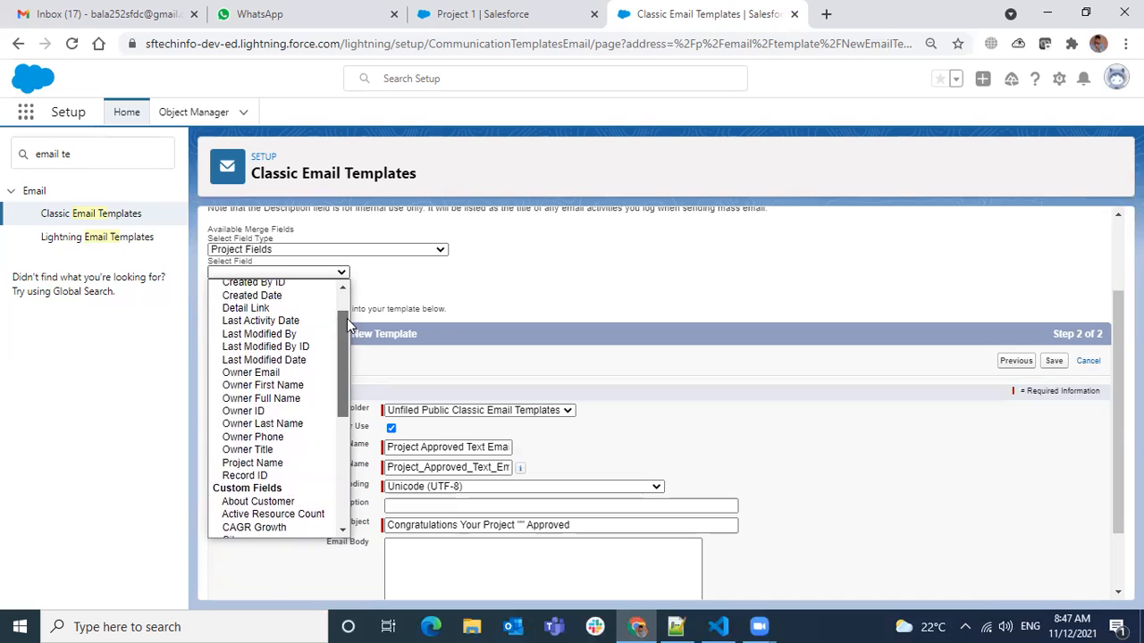
pyautogui.click(271, 463)
pyautogui.hotkey('ctrl', 'c')
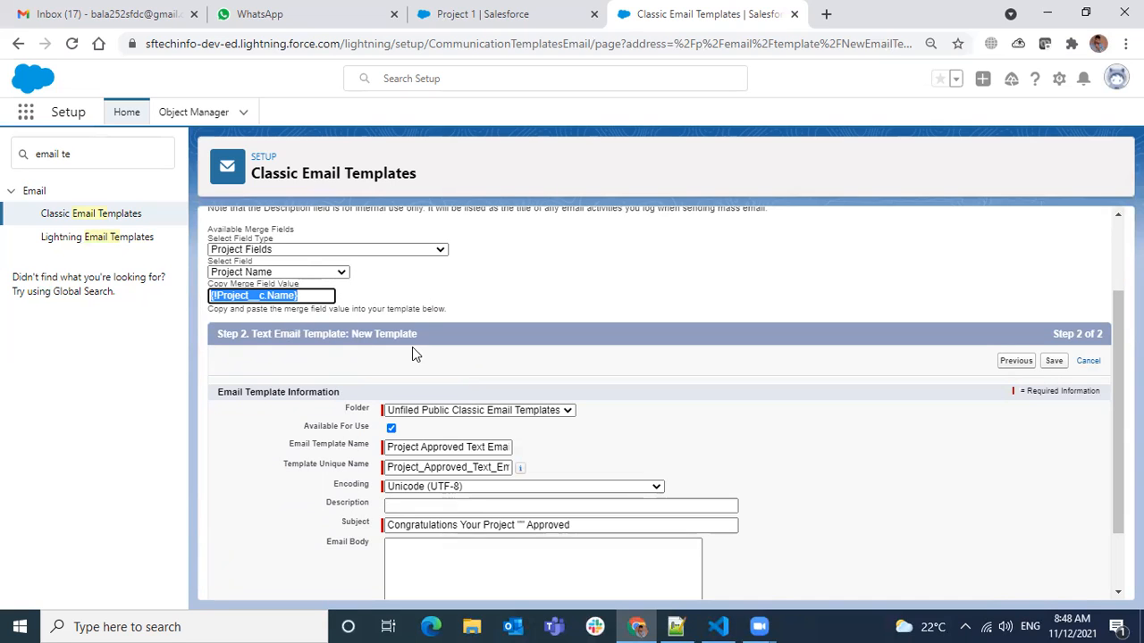
# Insert the merge field {!Project__c.Name} between "Project" and "Approved" in the subject and delete the quotes around it.
pyautogui.click(523, 525)
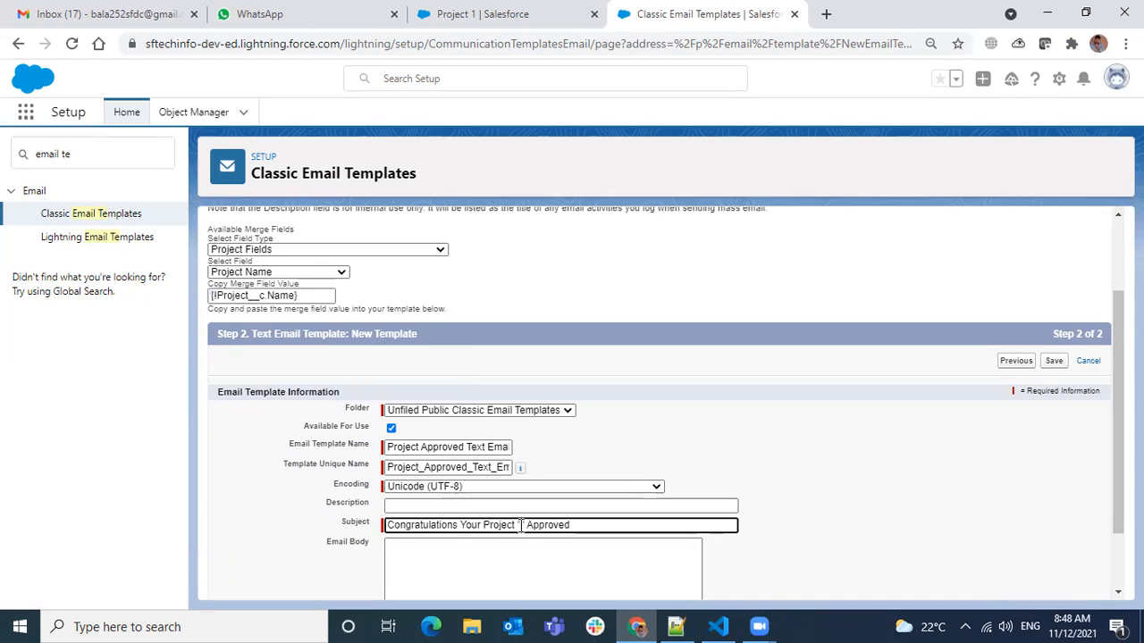
pyautogui.hotkey('ctrl', 'v')
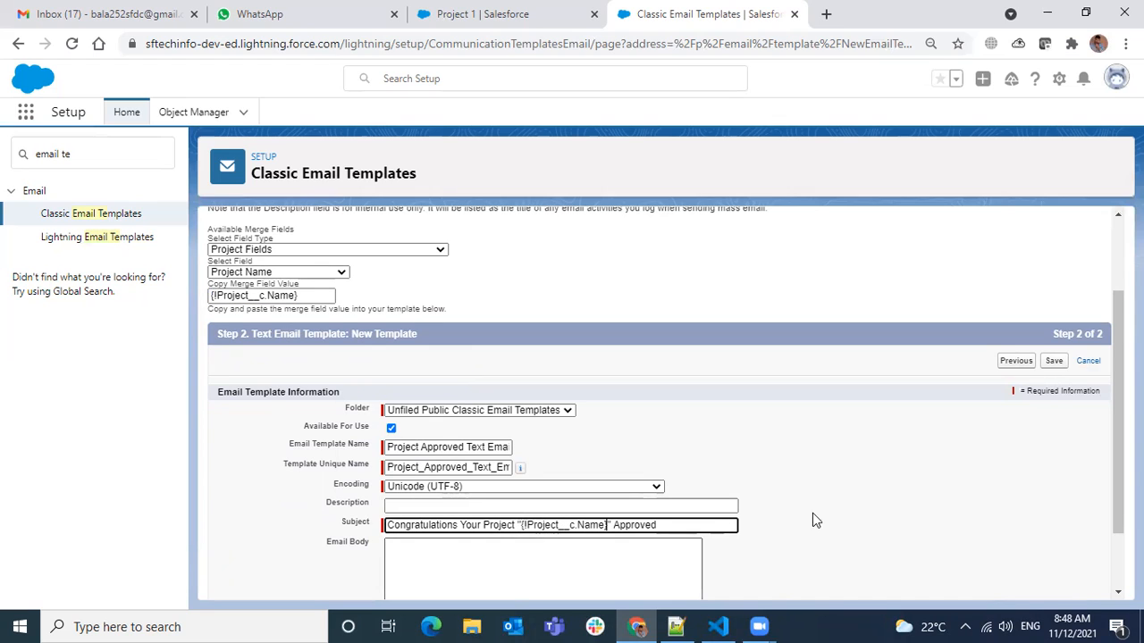
pyautogui.press('Delete')
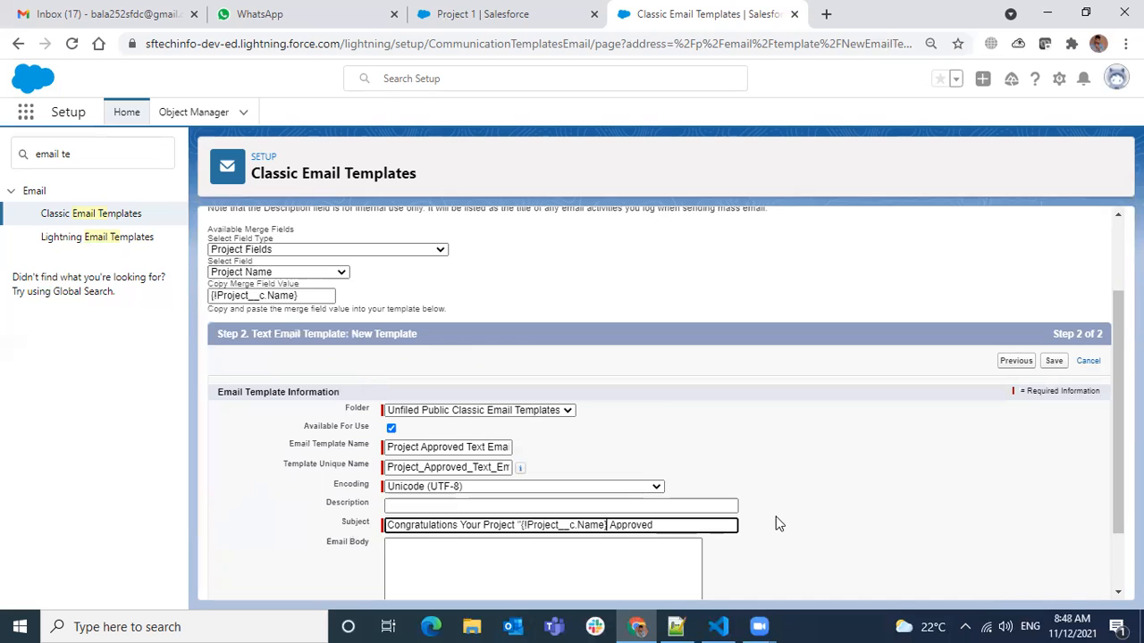
pyautogui.hotkey('ctrl', 'Left')
pyautogui.hotkey('ctrl', 'Left')
pyautogui.hotkey('ctrl', 'Left')
pyautogui.press('BackSpace')
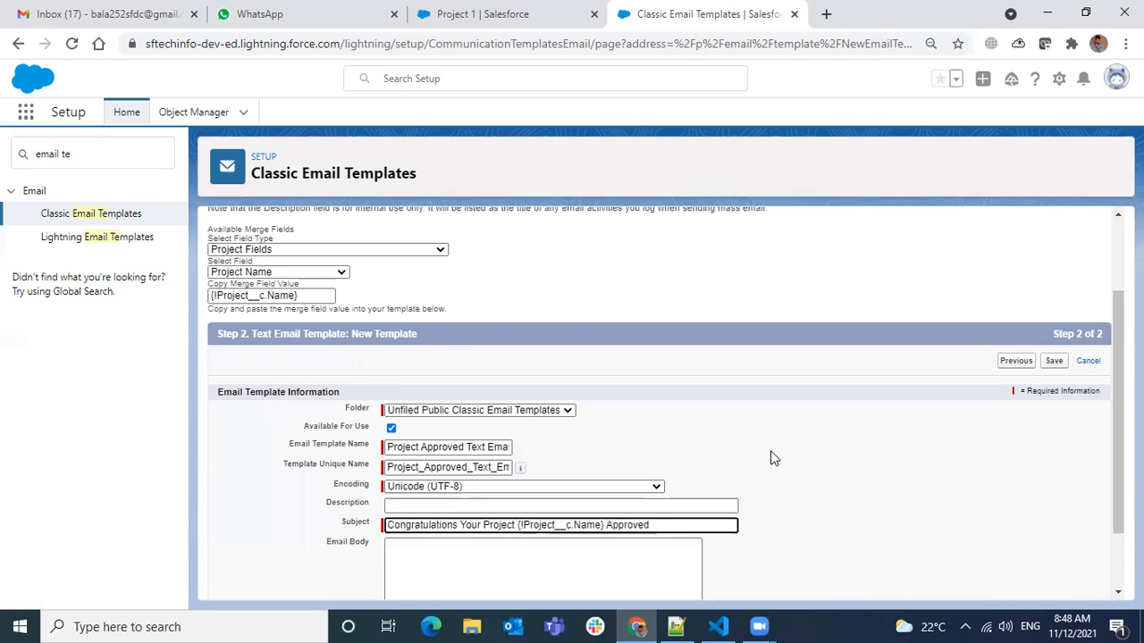
# Start the email body with the greeting "Hi".
pyautogui.scroll(-2, 770, 458)
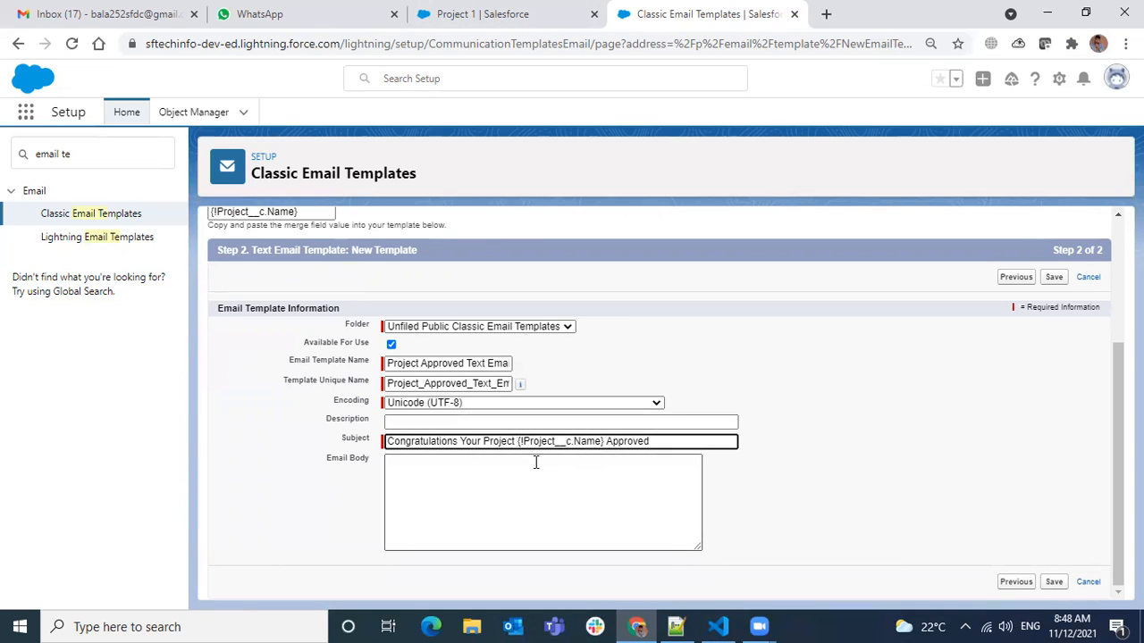
pyautogui.click(541, 507)
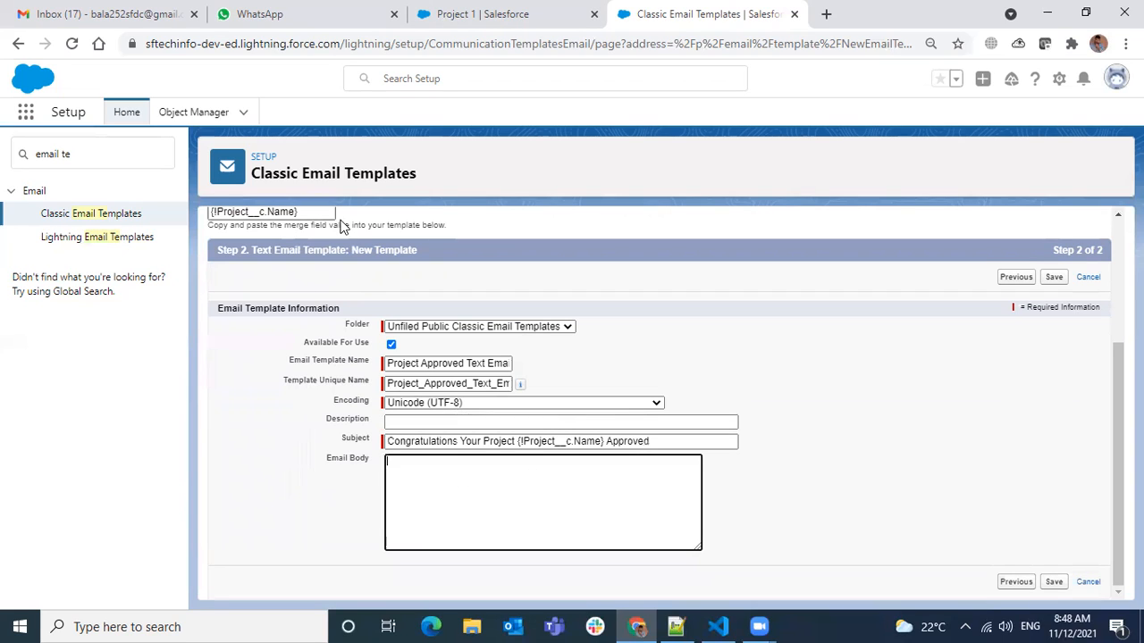
pyautogui.moveTo(603, 442); pyautogui.dragTo(523, 444)
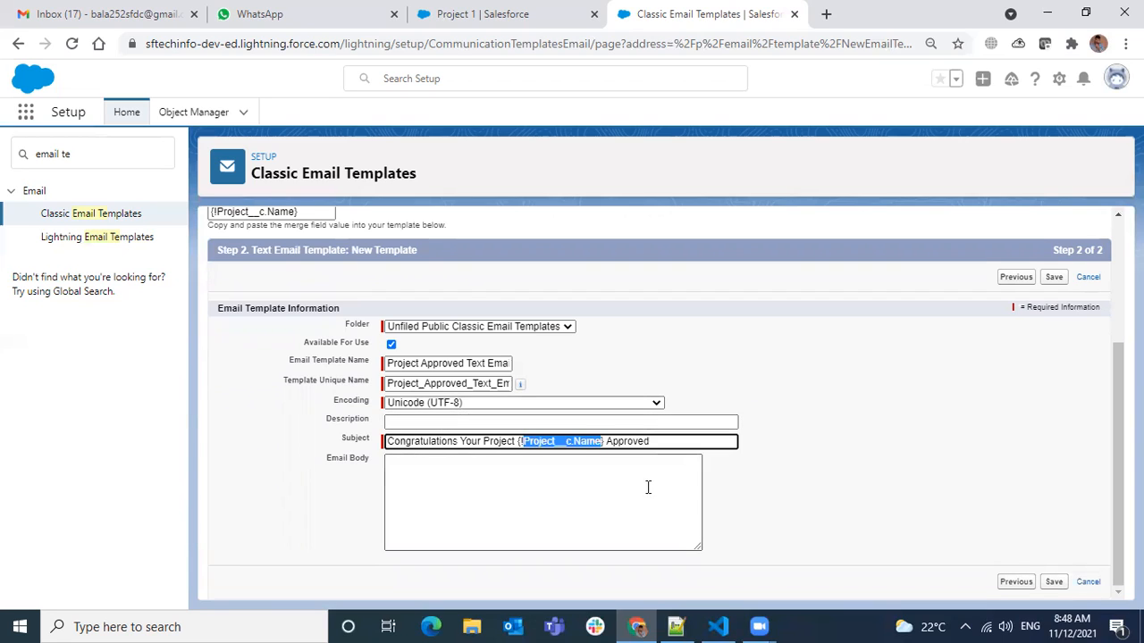
pyautogui.click(596, 505)
pyautogui.write('Hi')
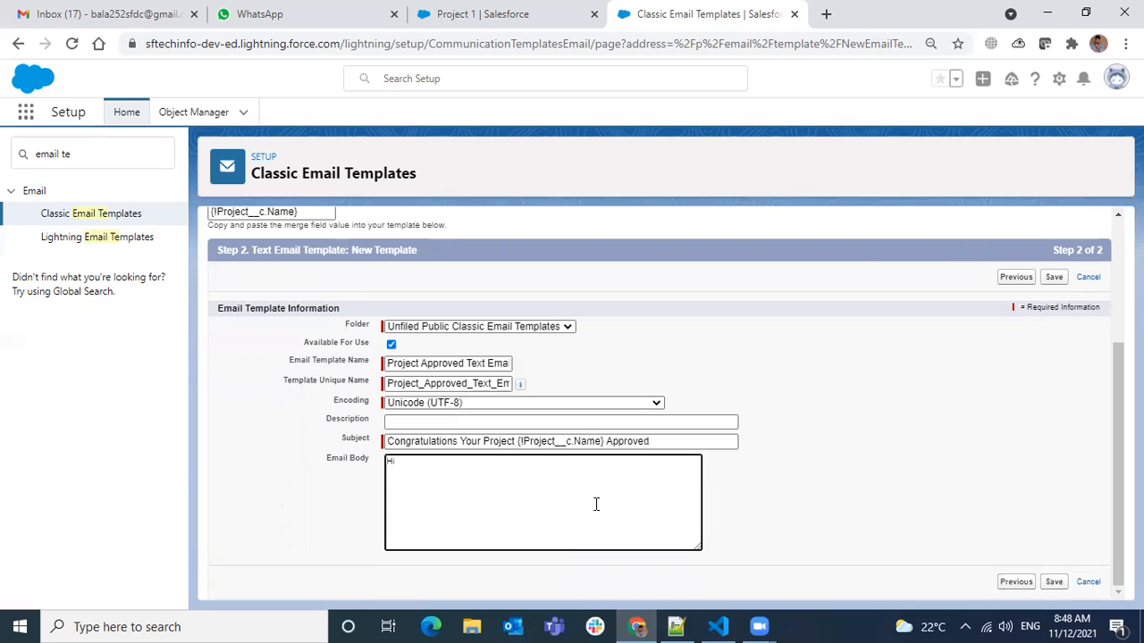
# Generate the Project merge field for Owner Last Name and insert {!Project__c.OwnerLastName} after "Hi" in the email body.
pyautogui.scroll(2, 280, 348)
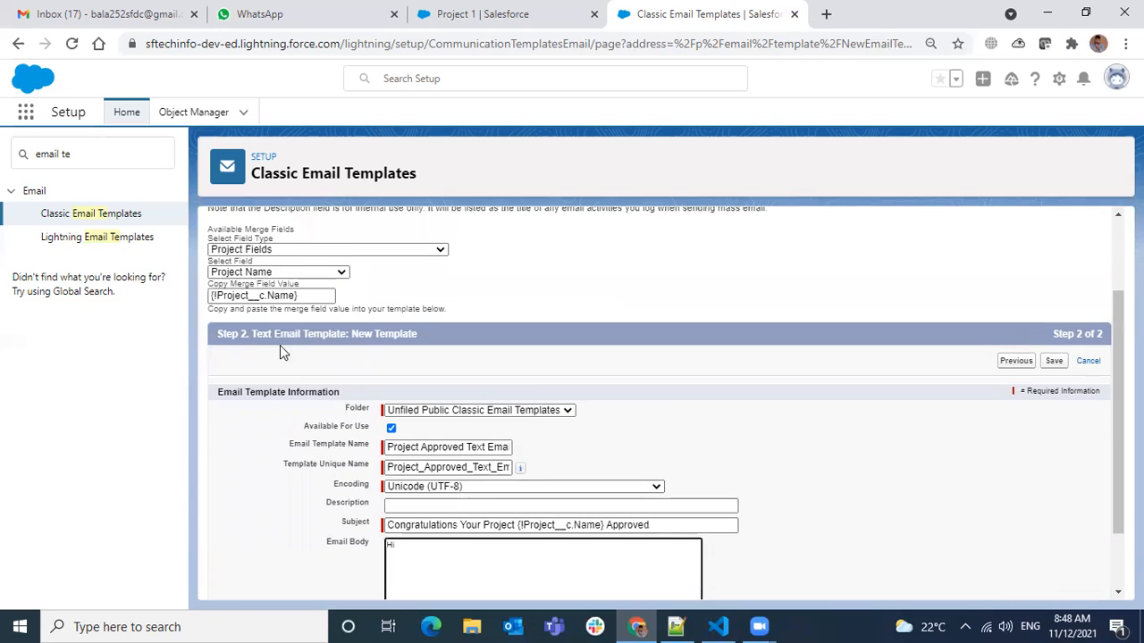
pyautogui.scroll(1, 280, 350)
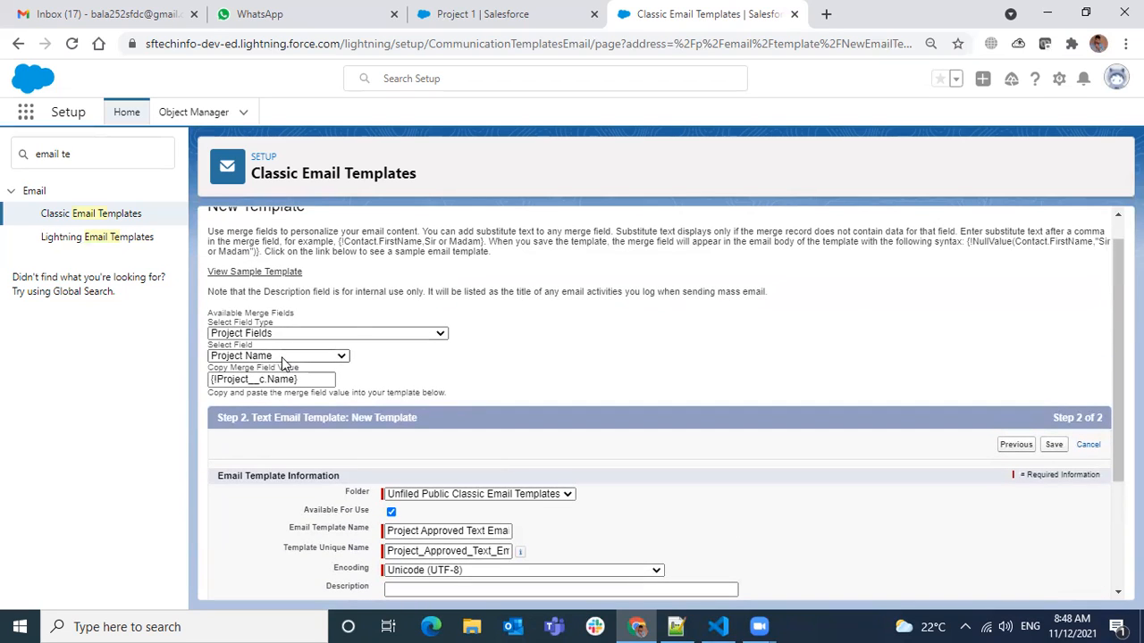
pyautogui.click(283, 358)
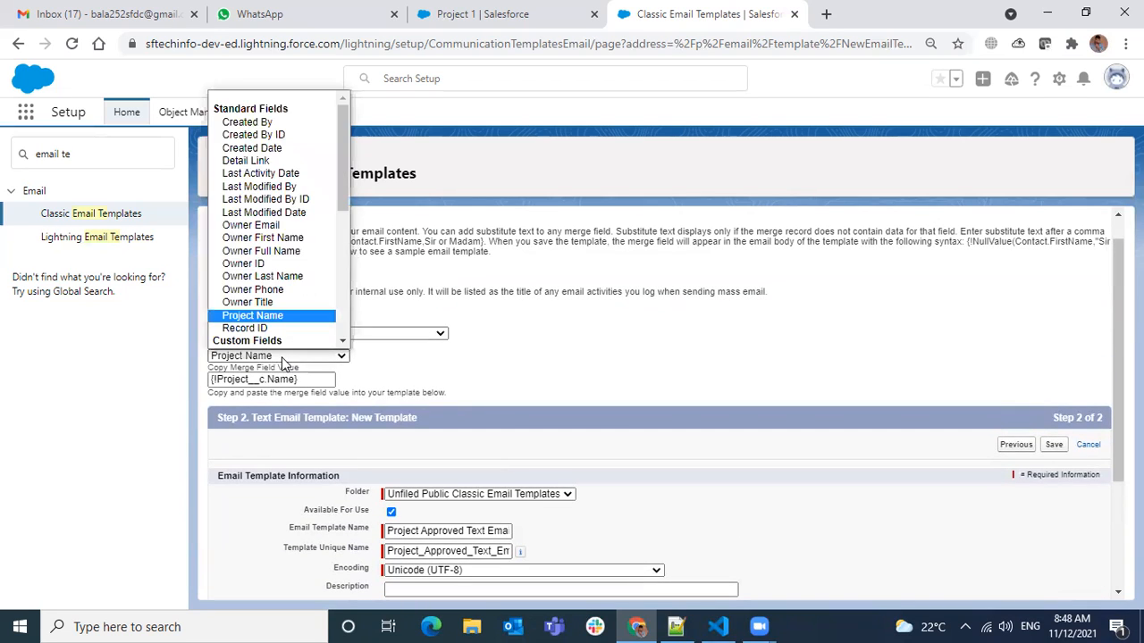
pyautogui.click(290, 276)
pyautogui.hotkey('ctrl', 'c')
pyautogui.scroll(-2, 531, 505)
pyautogui.click(440, 466)
pyautogui.hotkey('ctrl', 'v')
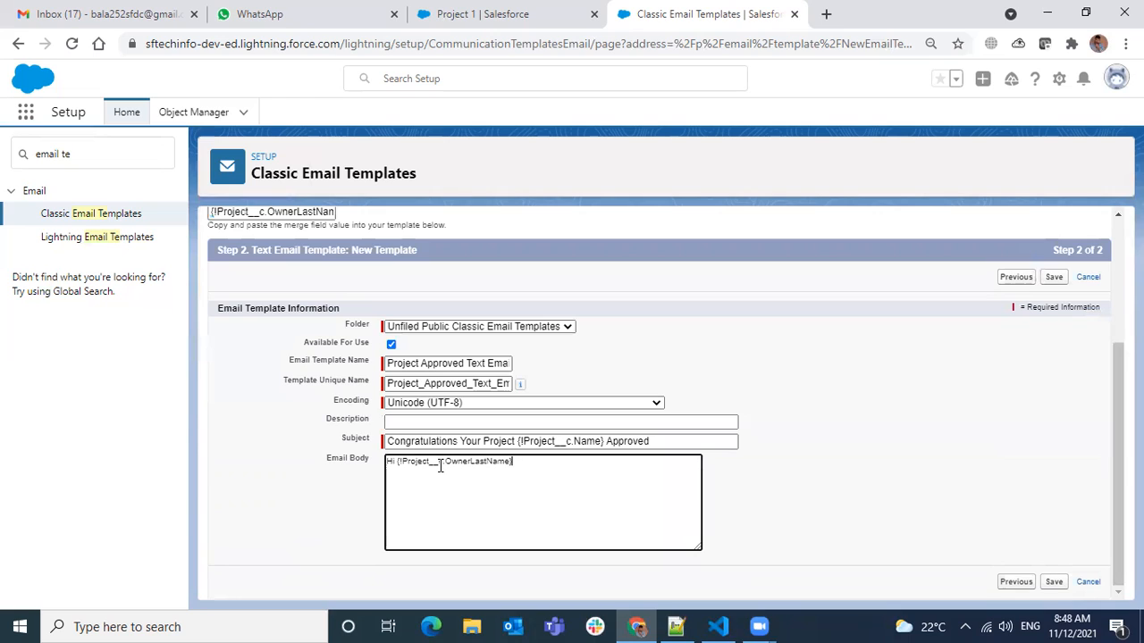
# Add the sentence "Your Project has been Approved with start date" below the greeting, separated by a blank line.
pyautogui.write('Your Project has been Approved with start date')
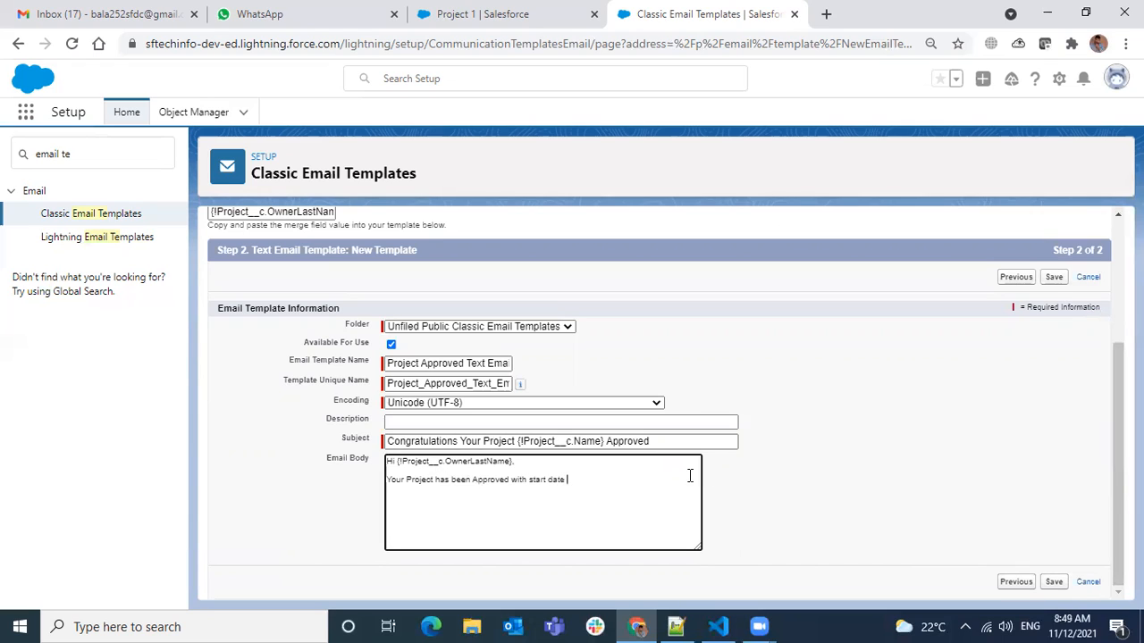
# Copy the {!Project__c.Name} merge field from the subject and insert it after "Your Project" in the email body.
pyautogui.moveTo(604, 441); pyautogui.dragTo(537, 438)
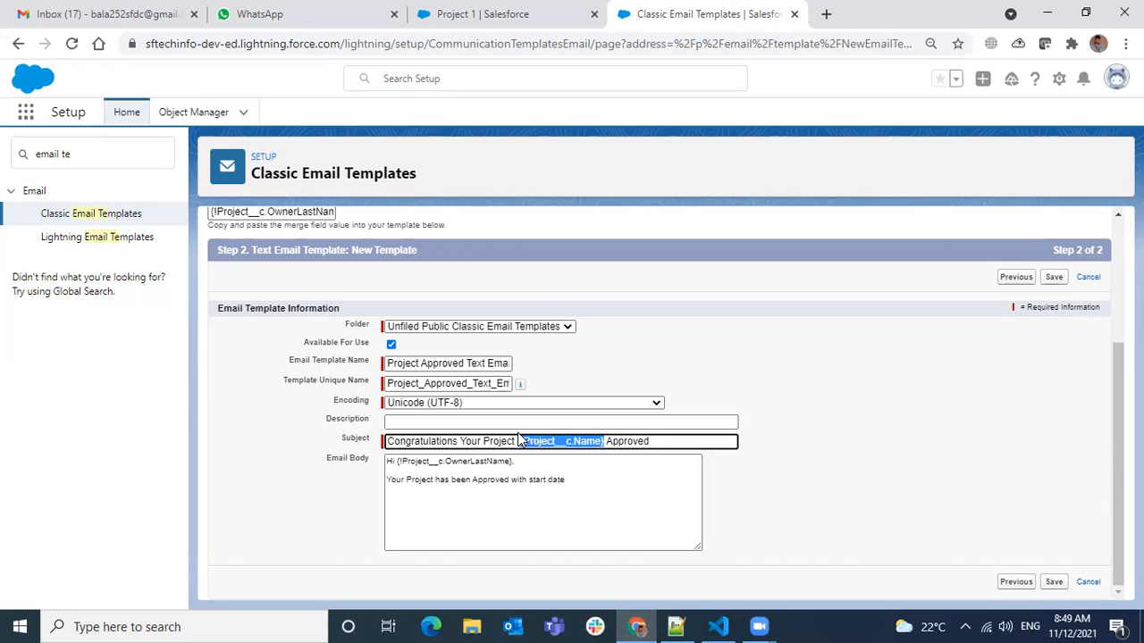
pyautogui.click(433, 481)
pyautogui.hotkey('ctrl', 'v')
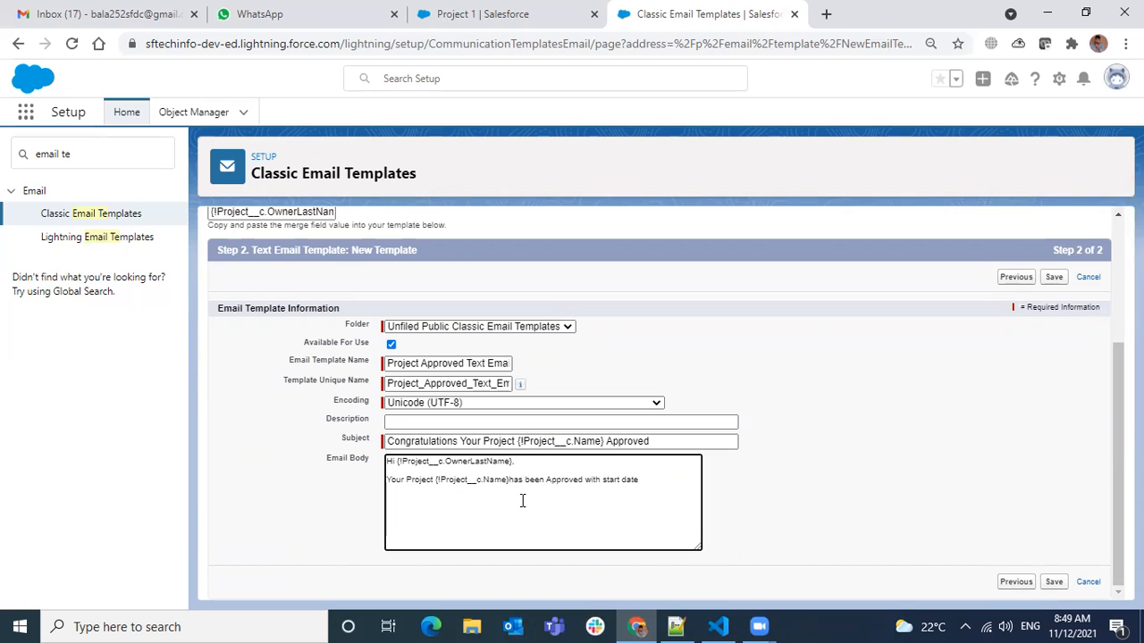
# Generate the merge field for Project Start Date and insert {!Project__c.Project_Start_Date__c} after "start date" in the body, ending the sentence with a period.
pyautogui.click(642, 480)
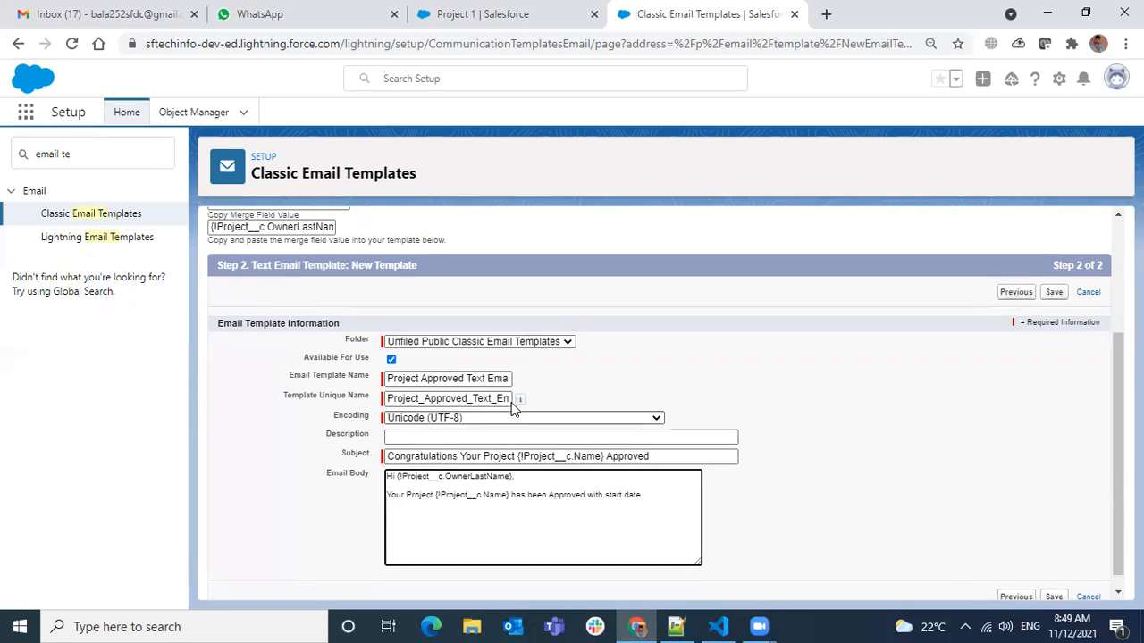
pyautogui.scroll(2, 505, 399)
pyautogui.click(327, 357)
pyautogui.scroll(-1, 303, 277)
pyautogui.scroll(-2, 287, 227)
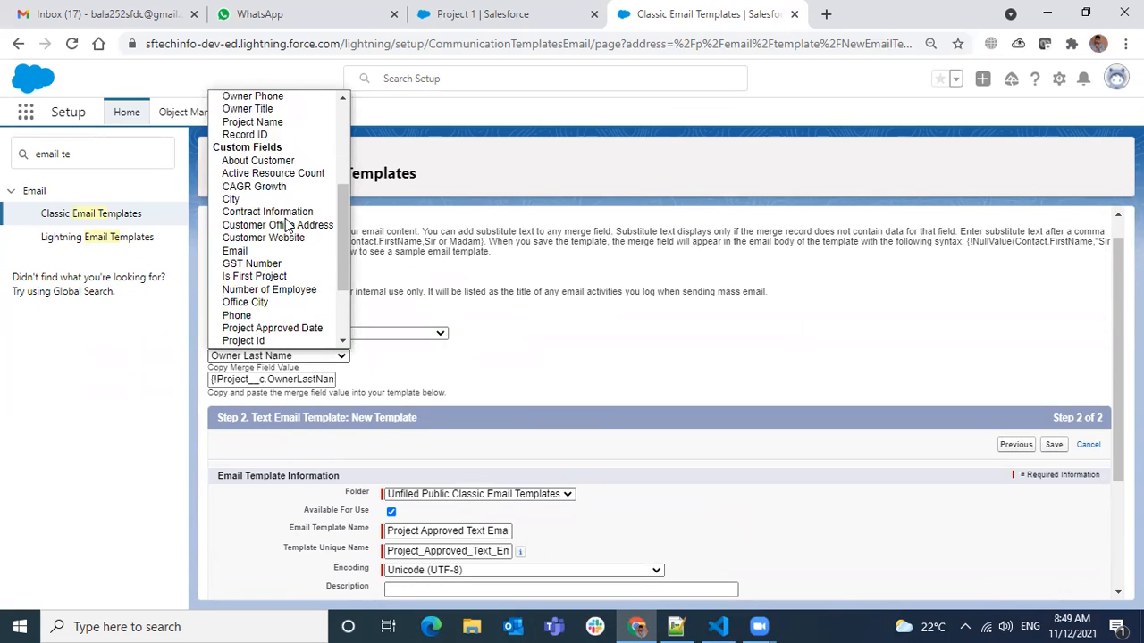
pyautogui.scroll(-2, 288, 227)
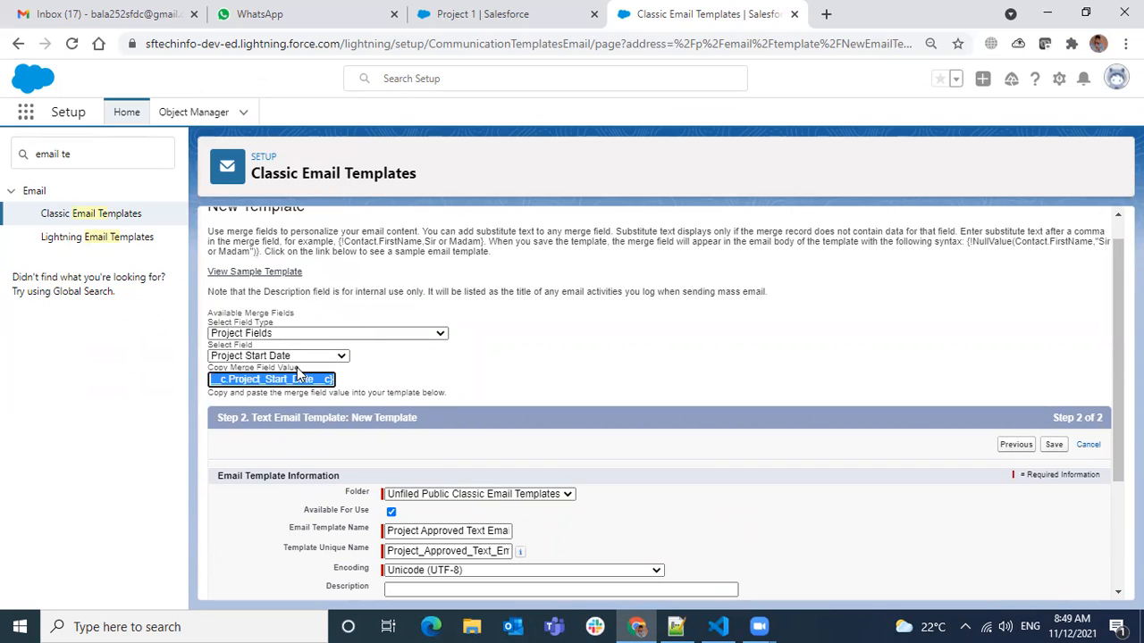
pyautogui.scroll(-2, 492, 433)
pyautogui.click(640, 480)
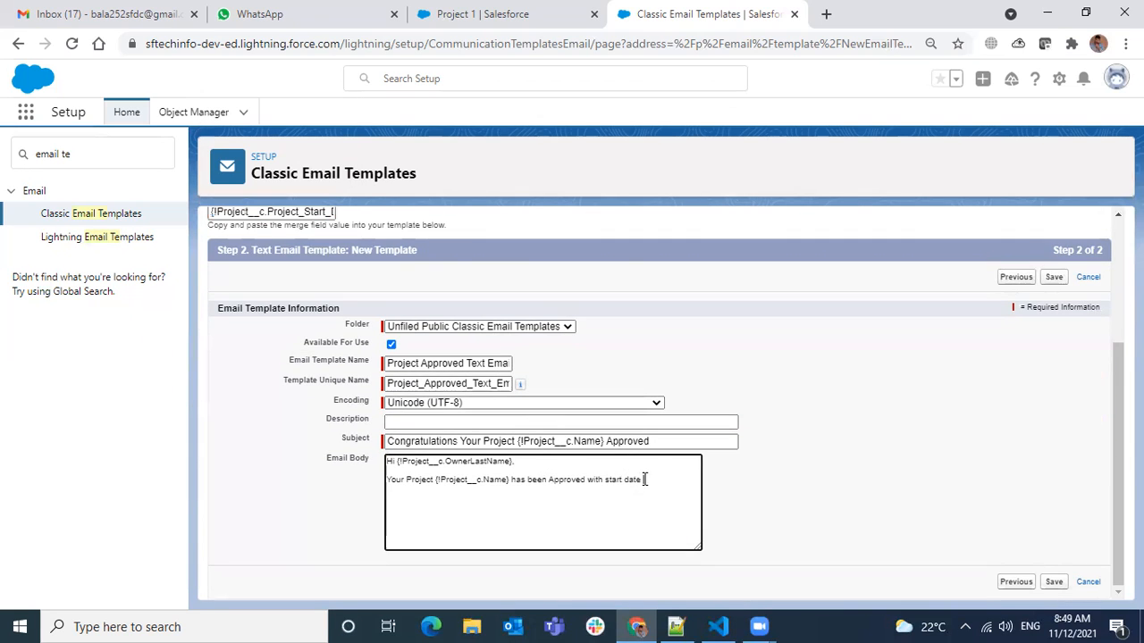
pyautogui.hotkey('ctrl', 'v')
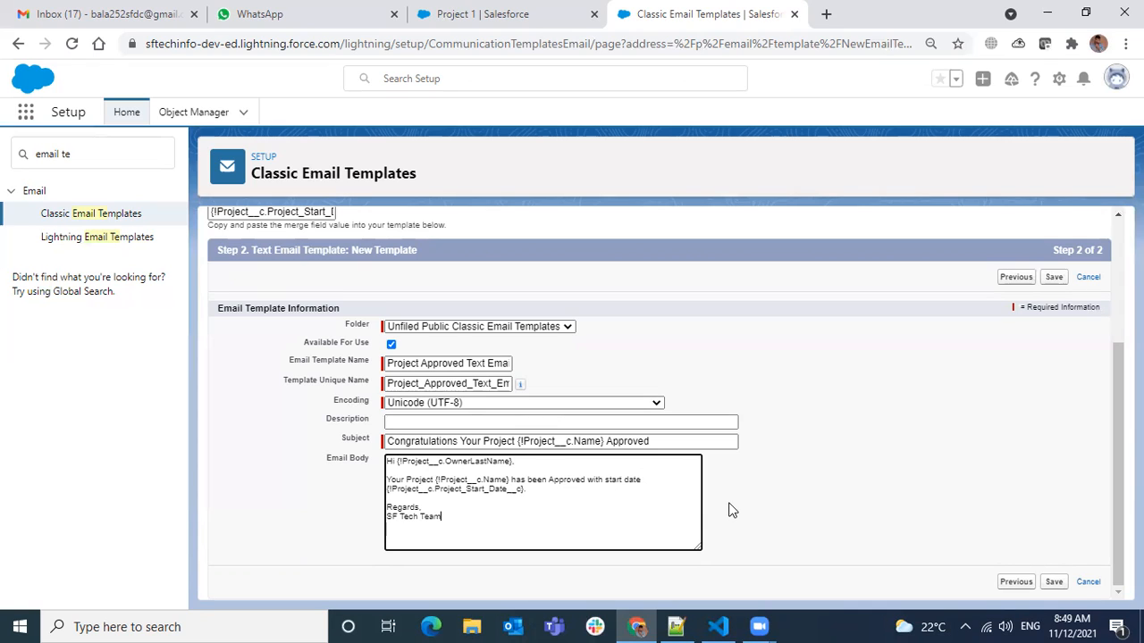
# Save the Project Approved Text Email template and review its details, subject and plain text preview.
pyautogui.click(1056, 582)
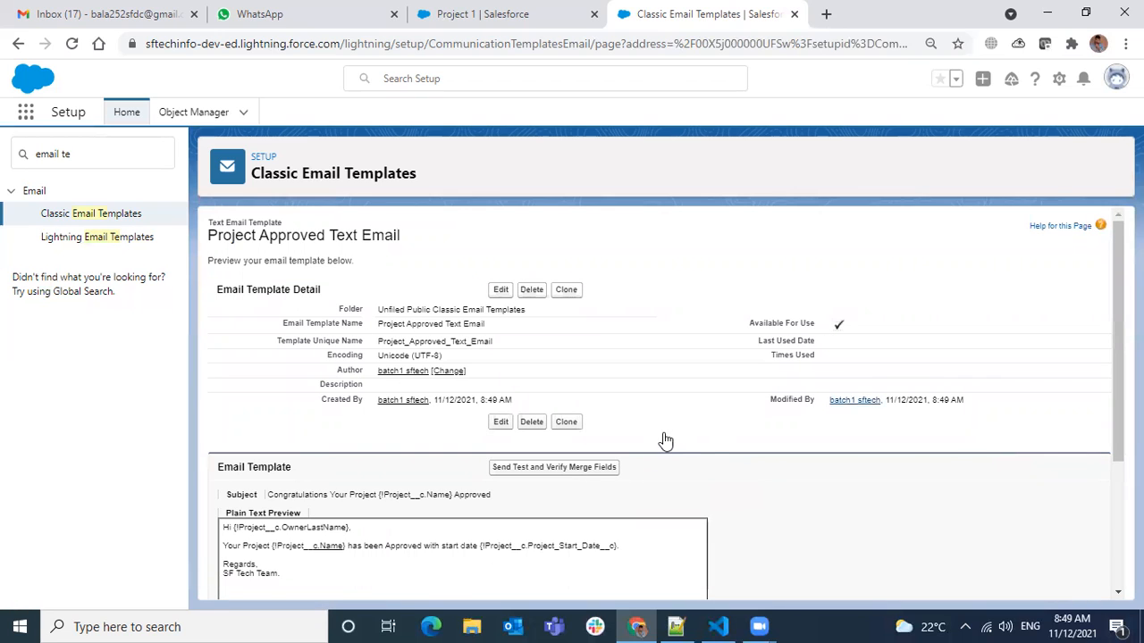
pyautogui.scroll(-2, 679, 436)
pyautogui.scroll(-1, 617, 473)
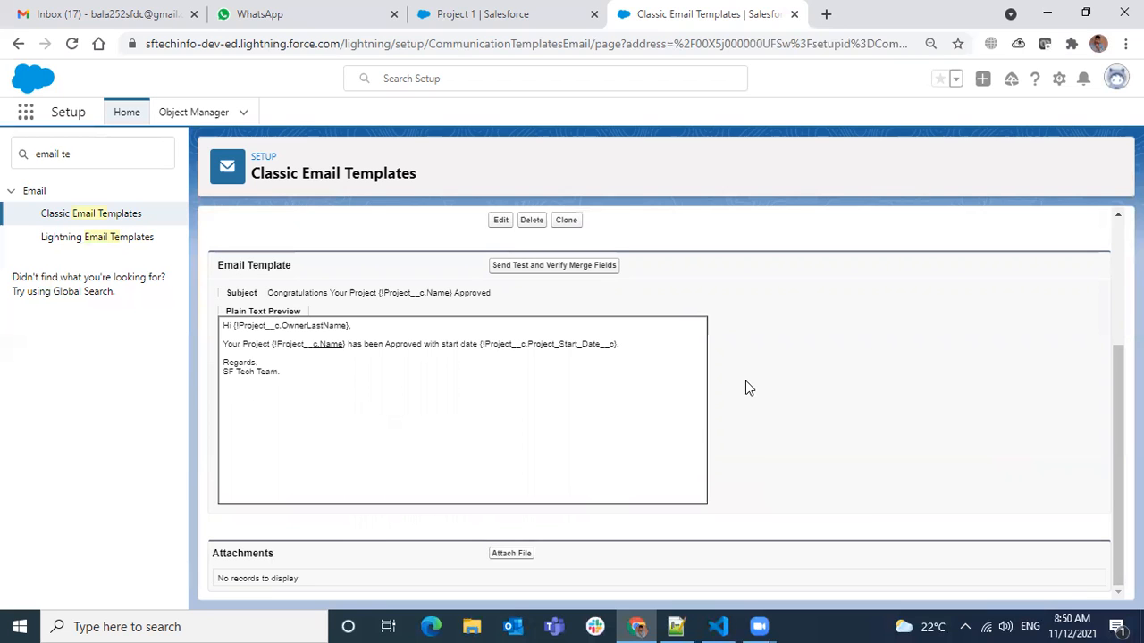
pyautogui.scroll(3, 749, 388)
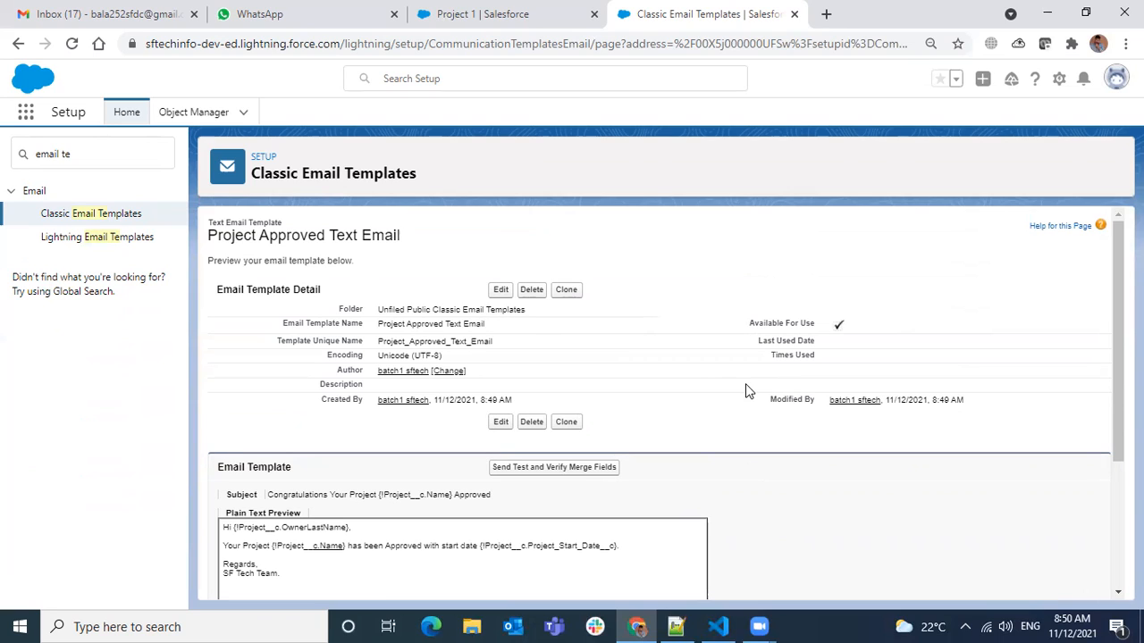
# Start a test send with merge field verification and set the recipient record to the User batch1 sftech.
pyautogui.click(519, 471)
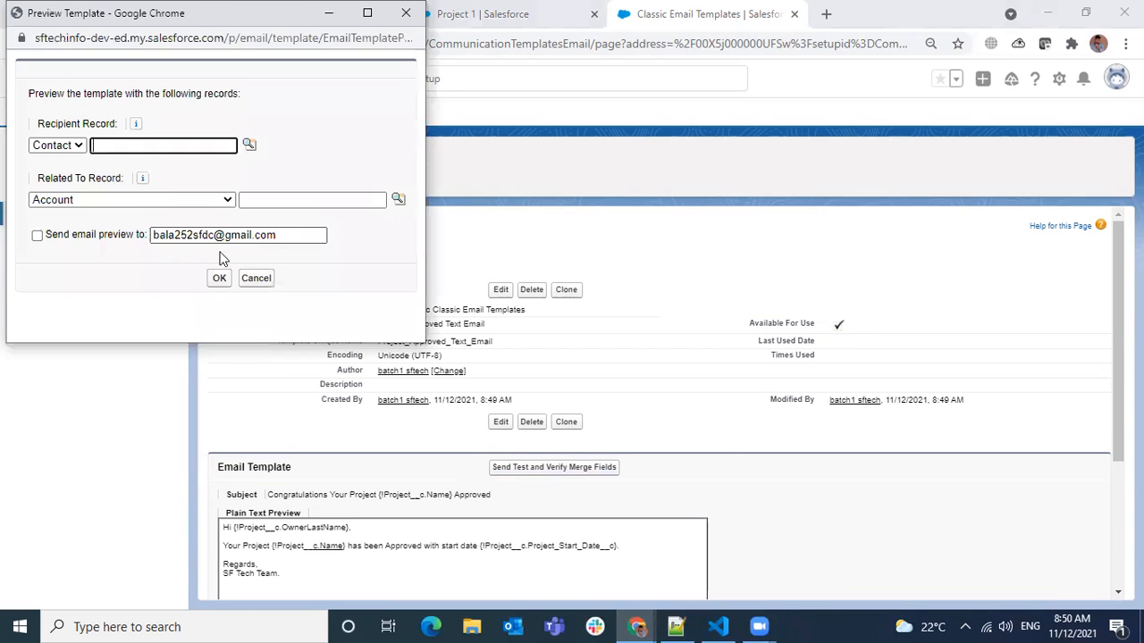
pyautogui.click(76, 146)
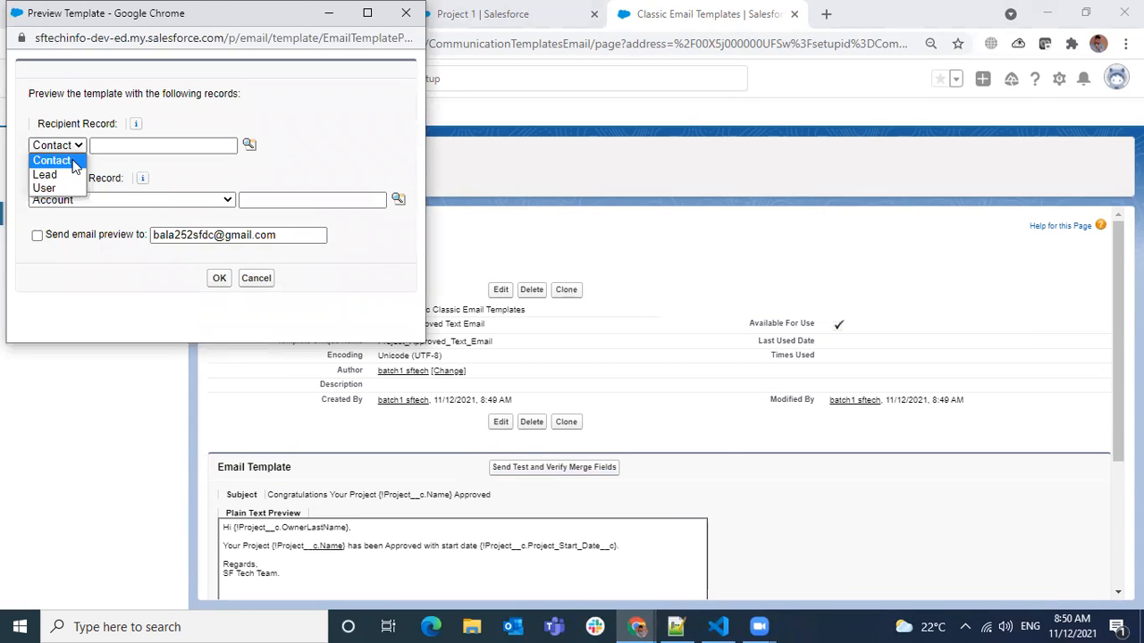
pyautogui.click(46, 189)
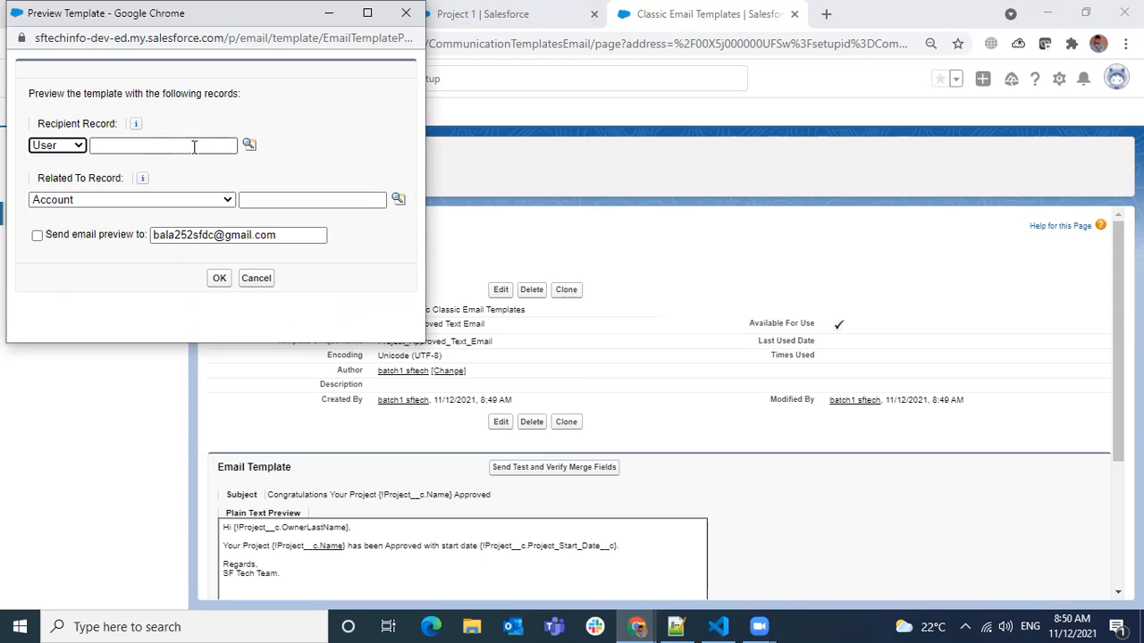
pyautogui.click(249, 145)
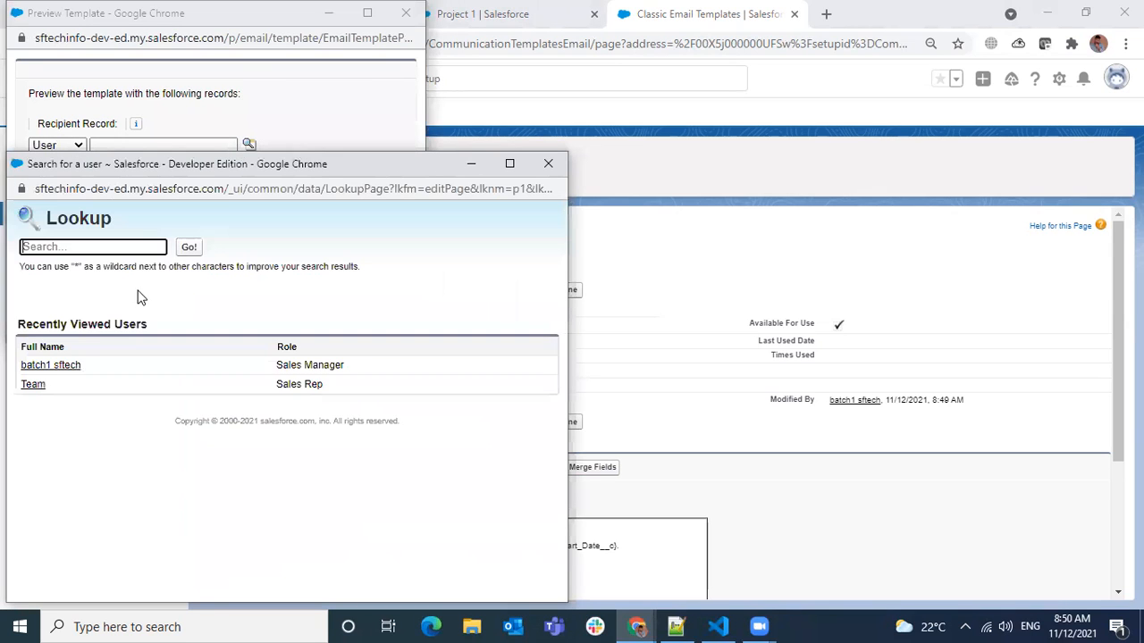
pyautogui.click(51, 365)
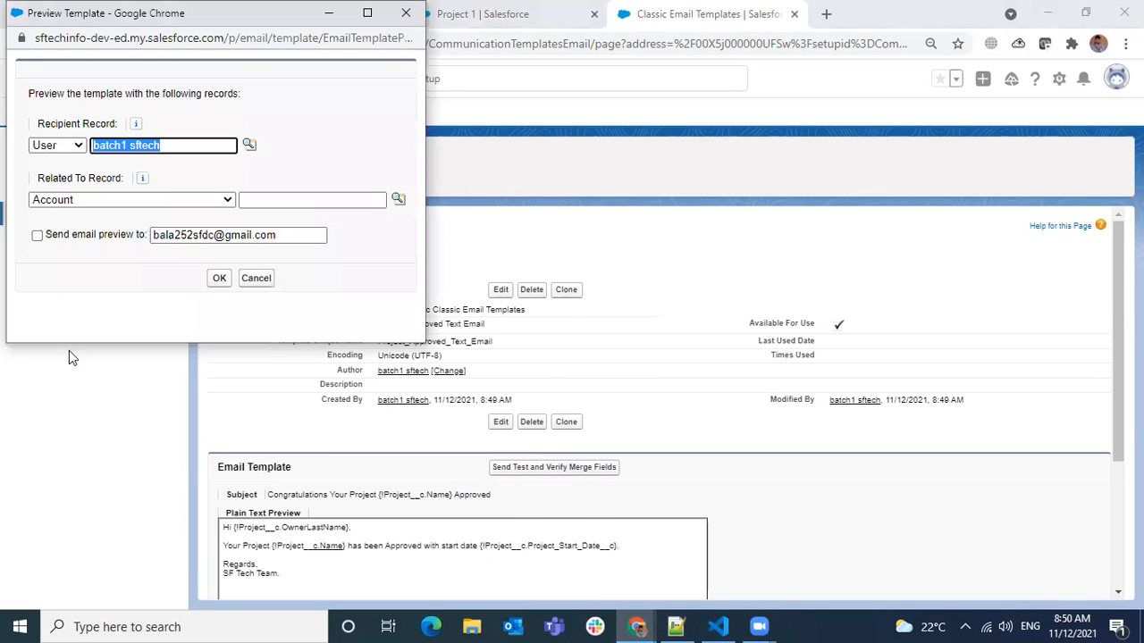
# Relate the test to the Project record Project 1 and send the email preview to the prefilled address.
pyautogui.click(147, 199)
pyautogui.scroll(-5, 120, 306)
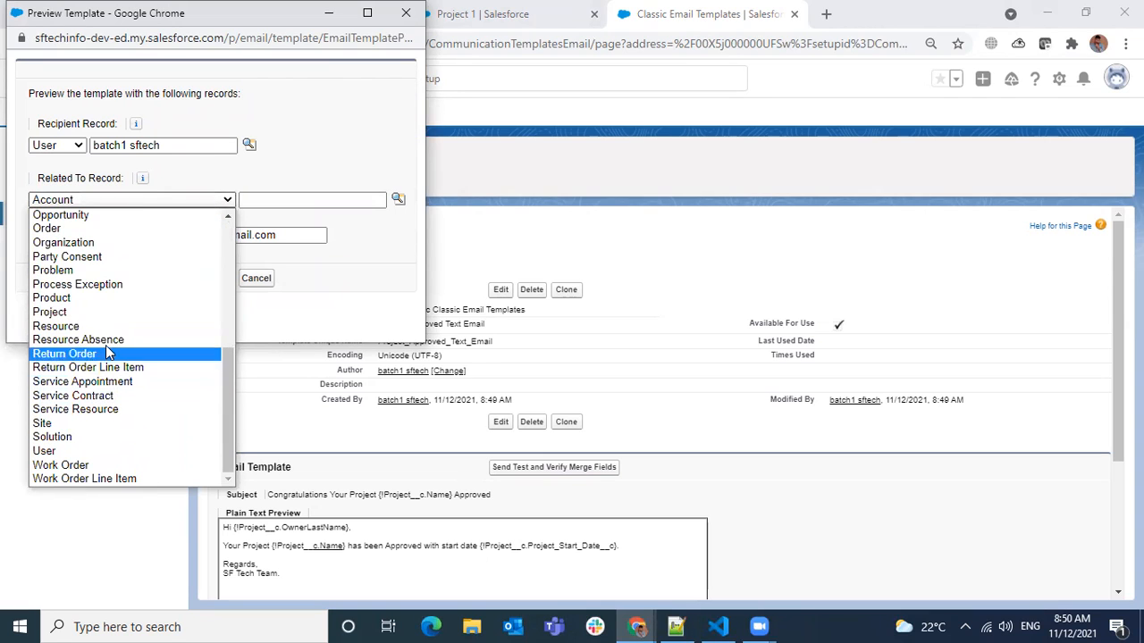
pyautogui.click(98, 311)
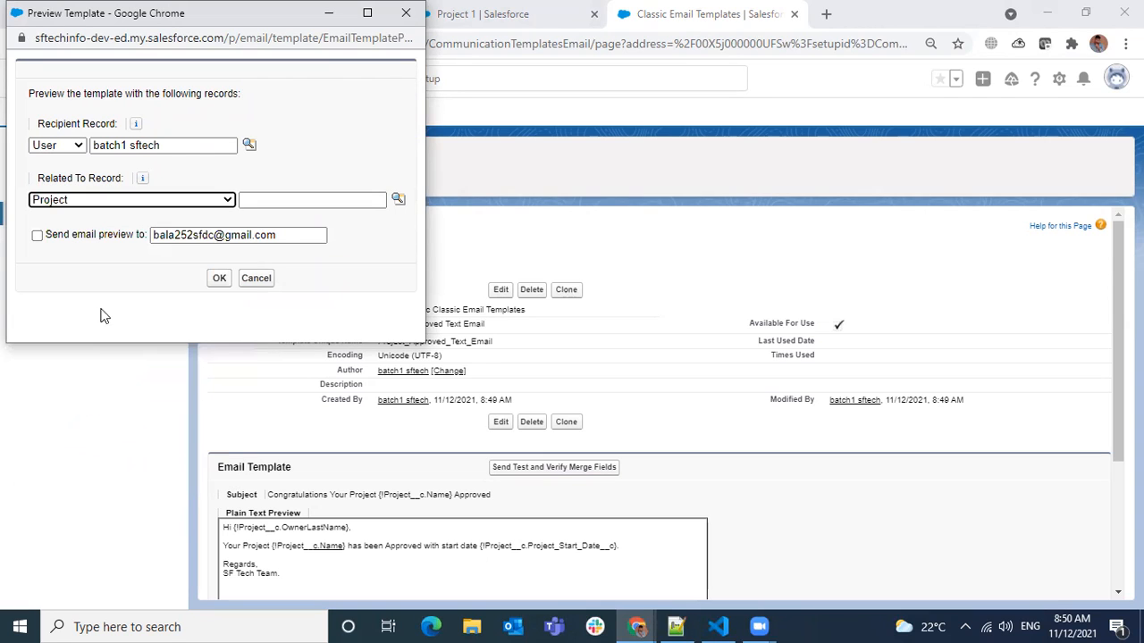
pyautogui.click(398, 200)
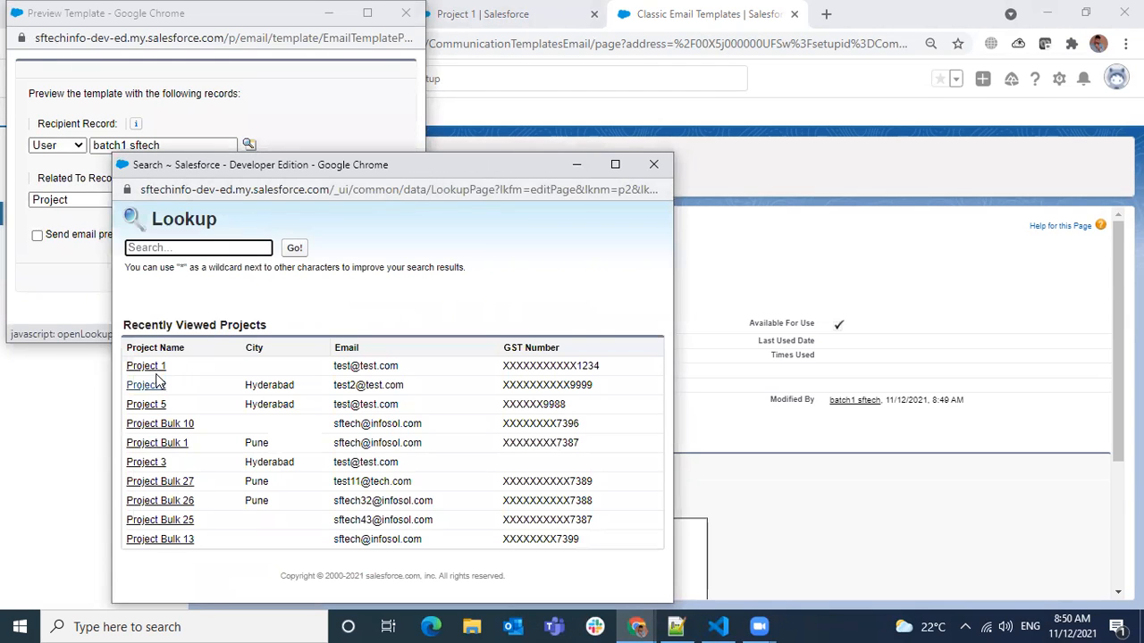
pyautogui.click(145, 367)
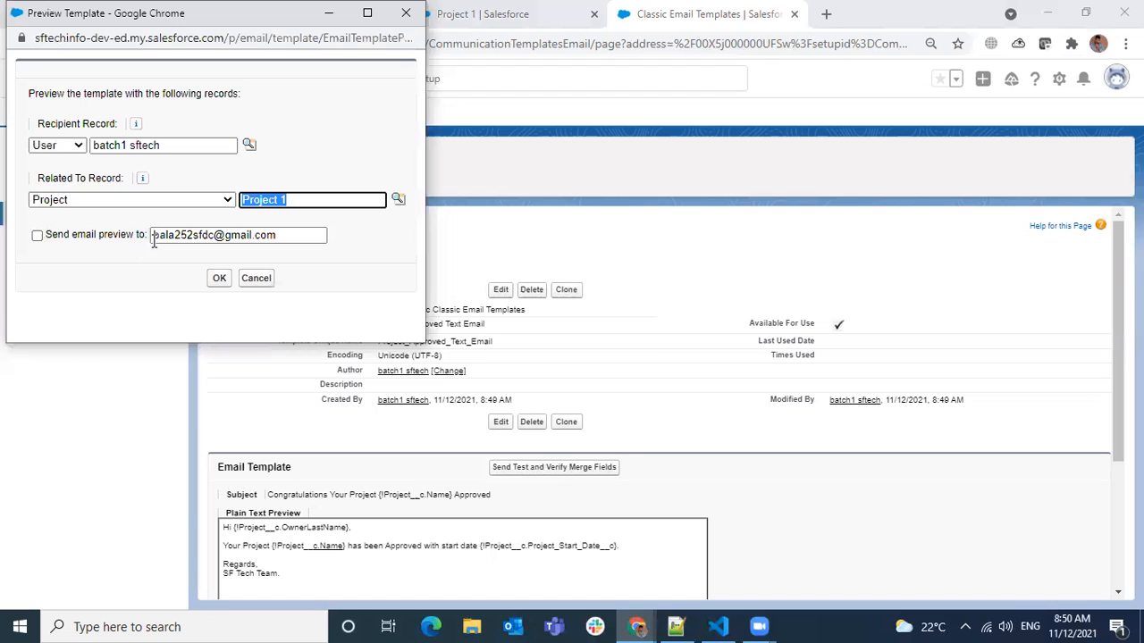
pyautogui.click(37, 234)
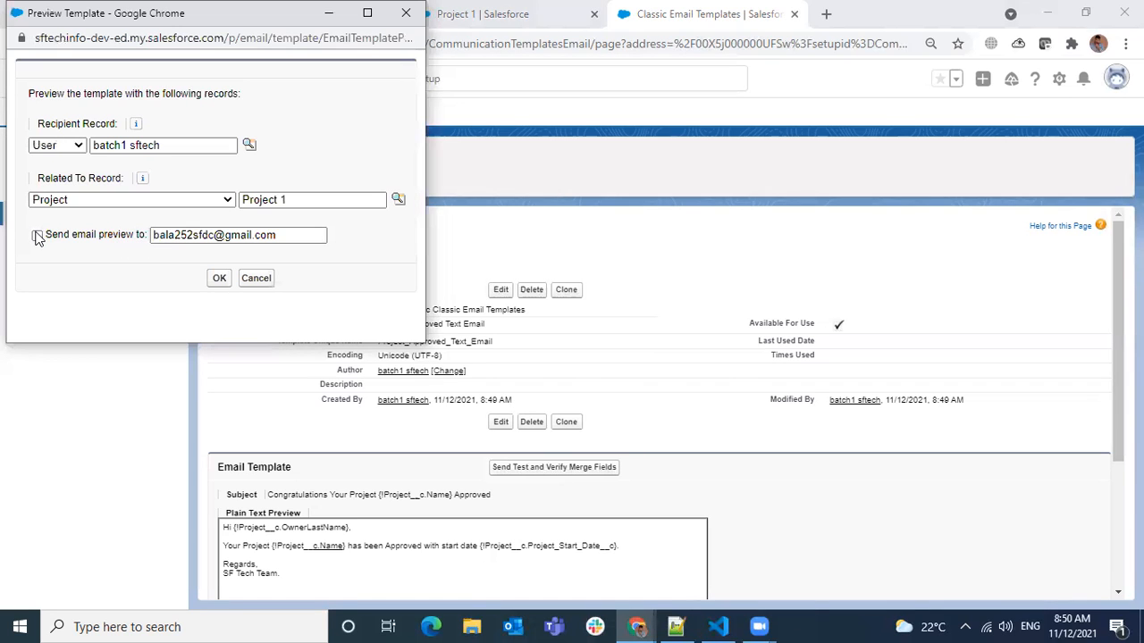
pyautogui.click(218, 279)
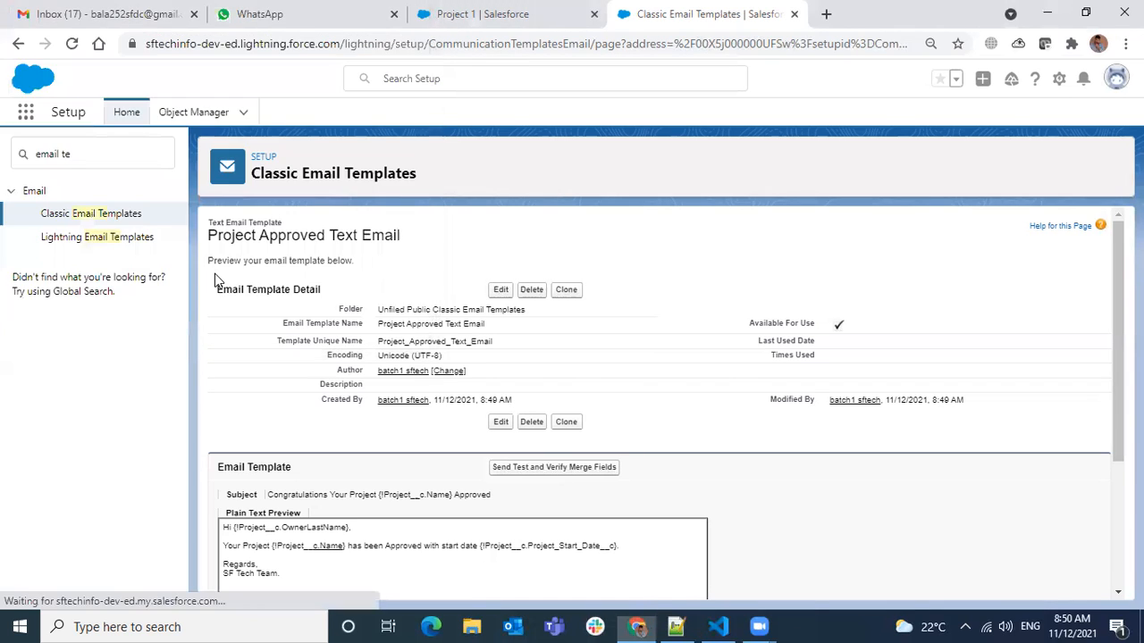
# Switch to Gmail, open the project approval email, mark it as safe and check the project name in its subject and body.
pyautogui.click(105, 14)
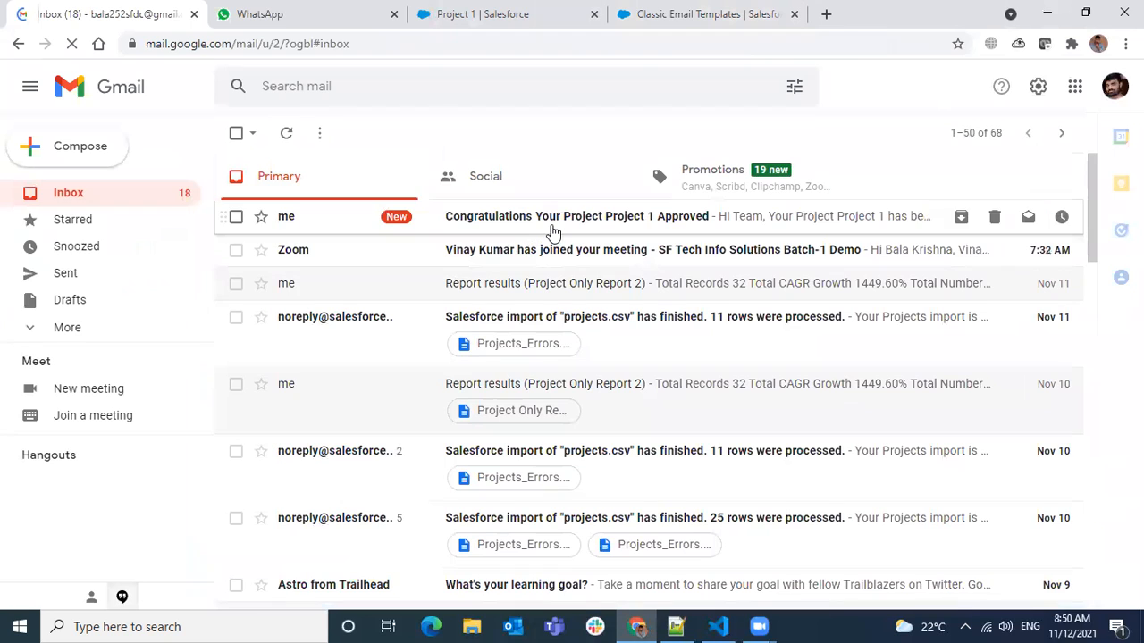
pyautogui.click(563, 220)
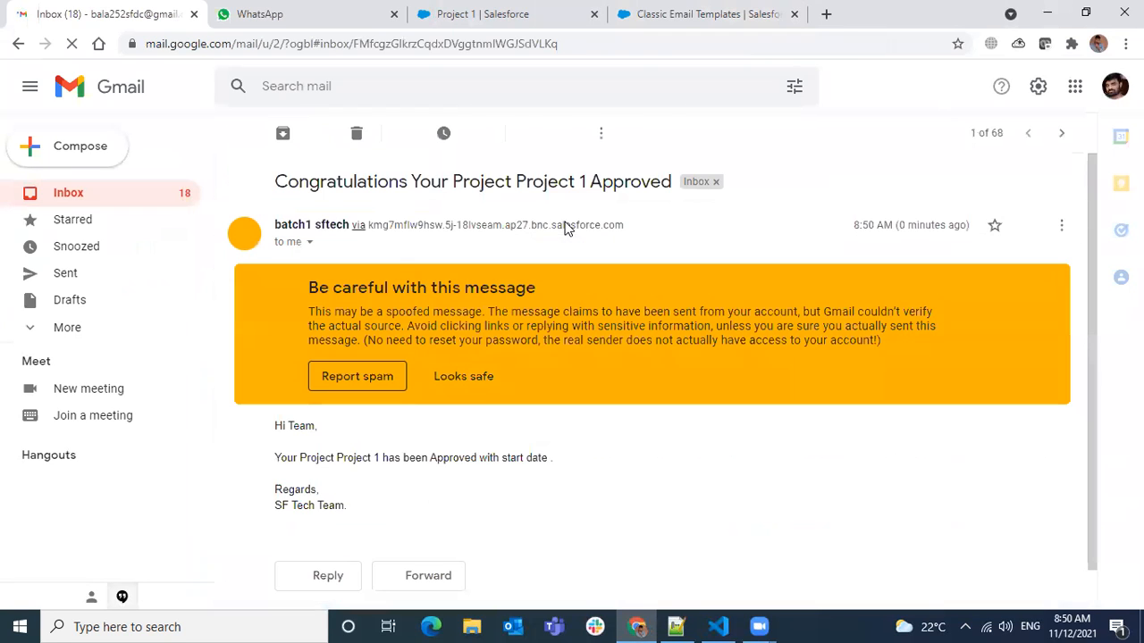
pyautogui.click(479, 388)
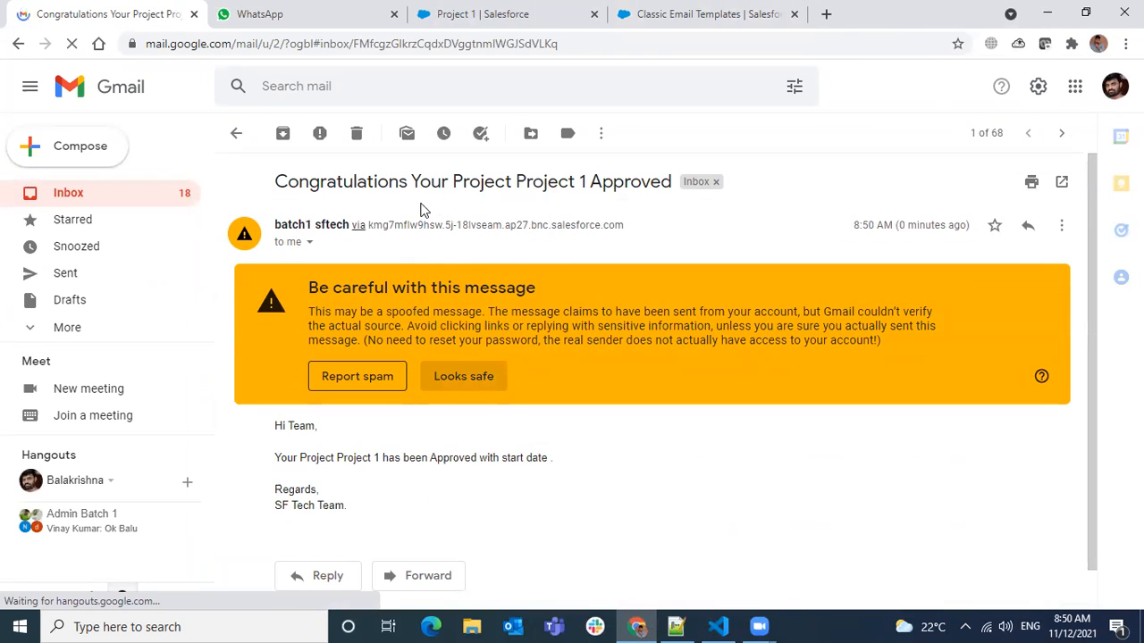
pyautogui.moveTo(518, 181); pyautogui.dragTo(586, 182)
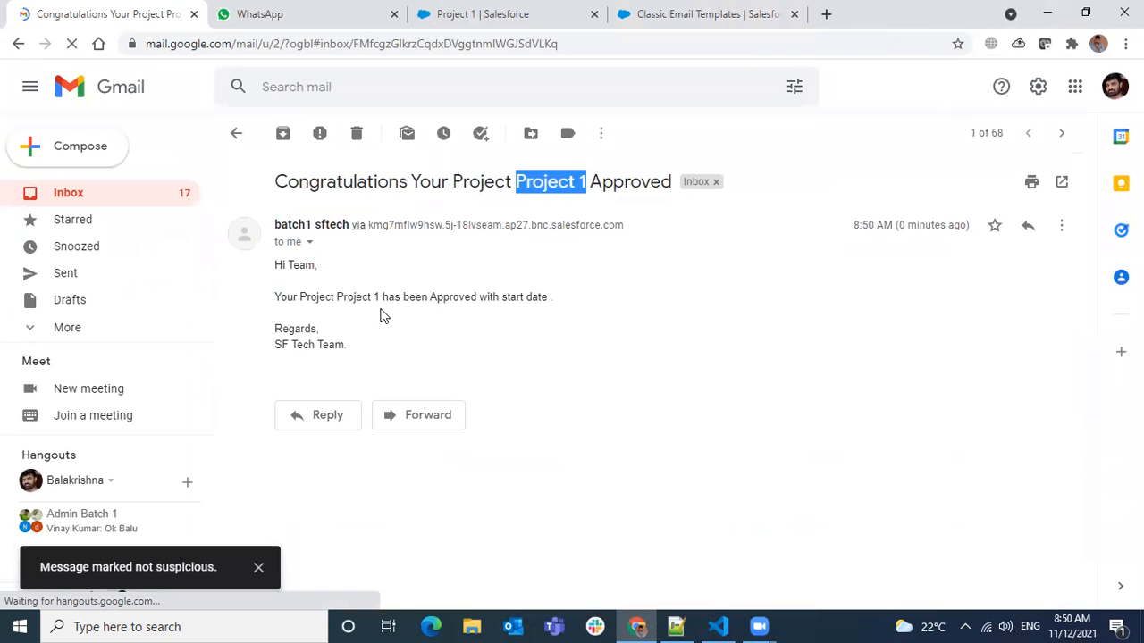
pyautogui.moveTo(335, 297); pyautogui.dragTo(379, 299)
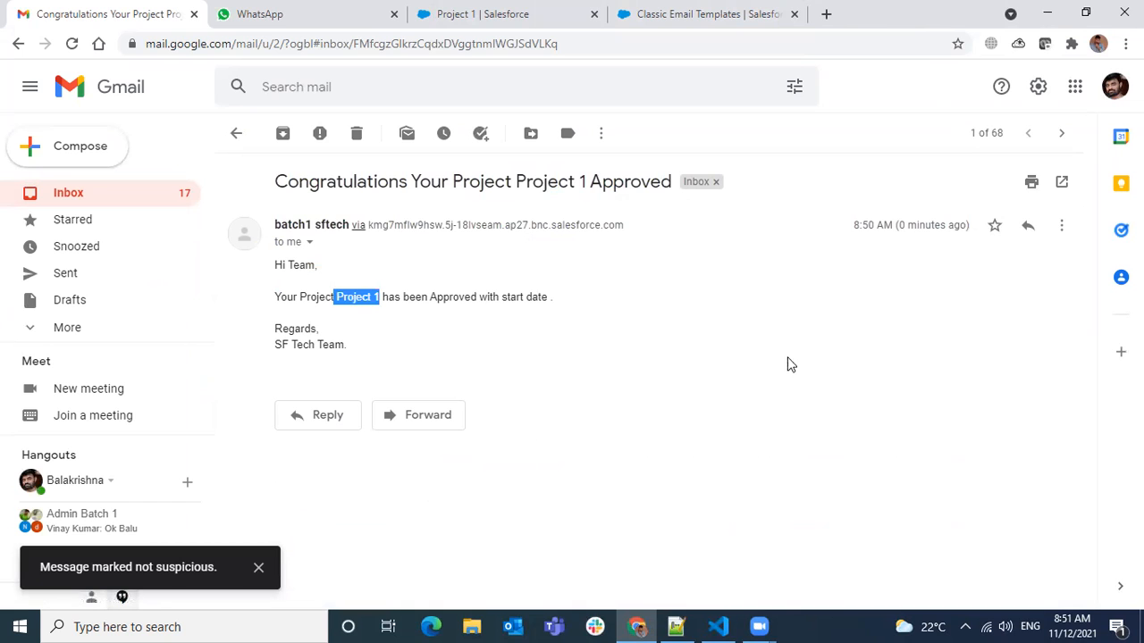
# Return to the Project 1 record in Salesforce, set its Project Start Date to 11/25/2021 and save.
pyautogui.click(429, 25)
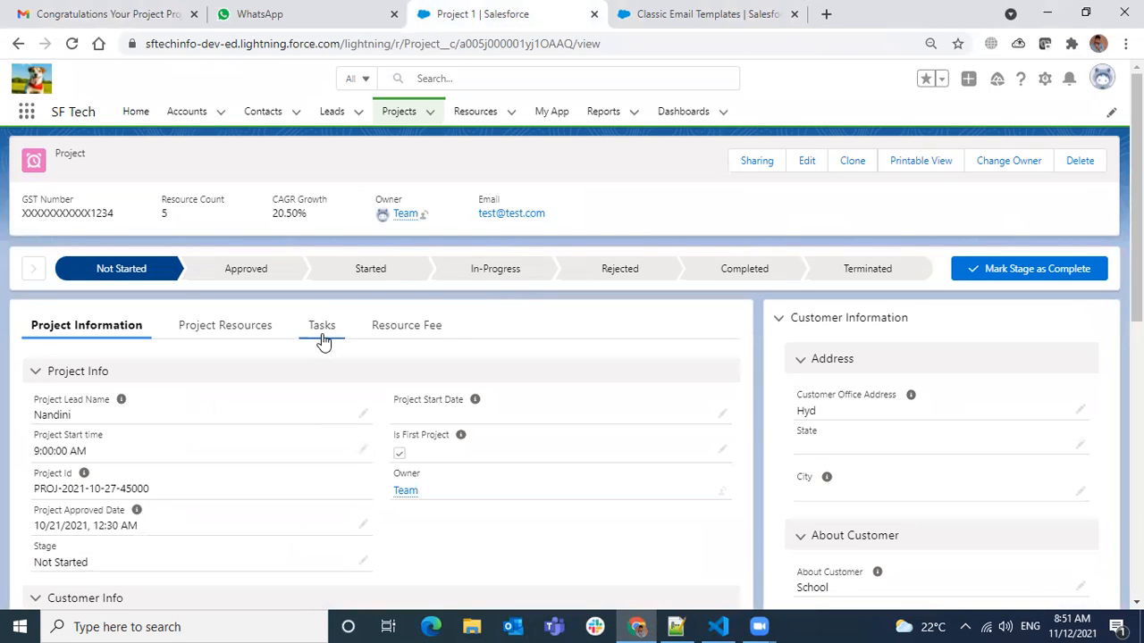
pyautogui.scroll(-1, 170, 362)
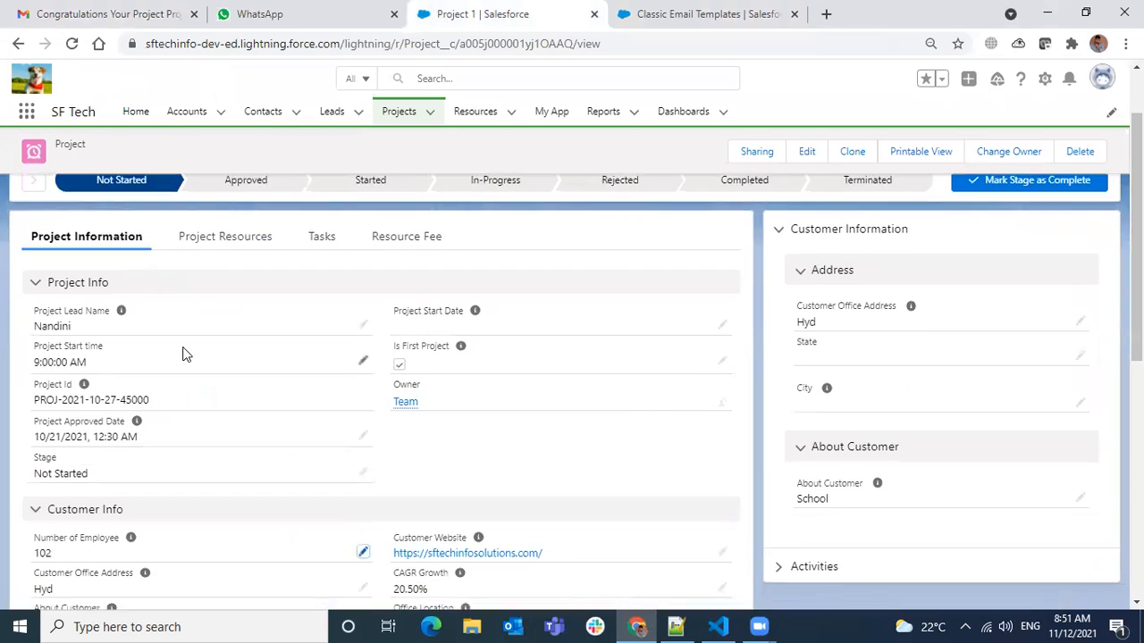
pyautogui.scroll(-1, 183, 355)
pyautogui.scroll(1, 184, 352)
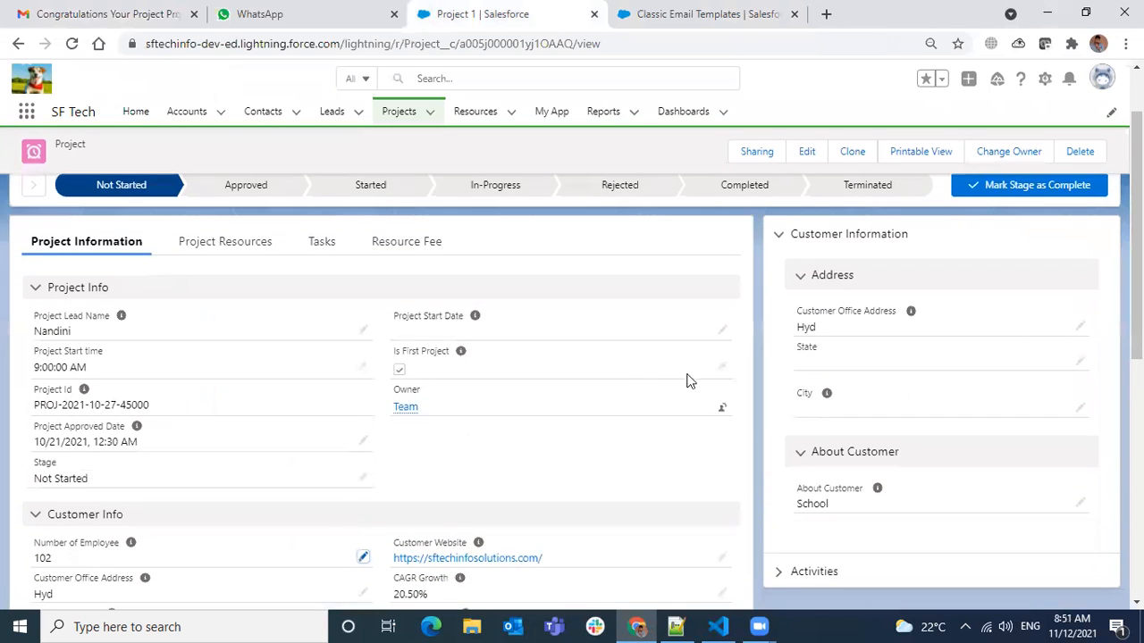
pyautogui.click(723, 332)
pyautogui.click(561, 340)
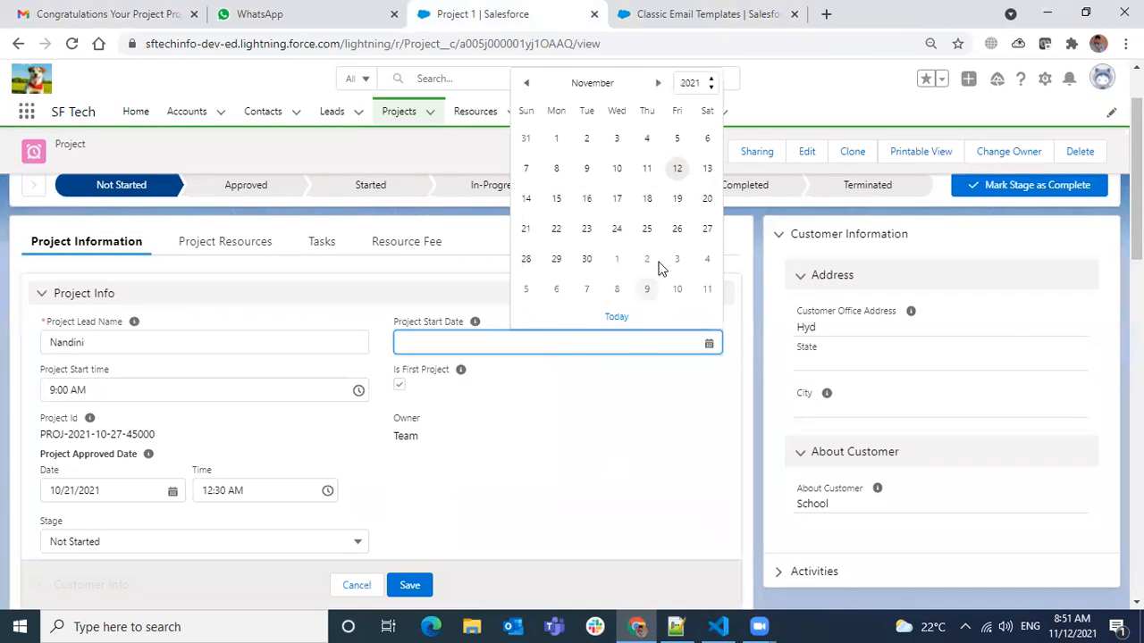
pyautogui.click(647, 229)
pyautogui.click(409, 585)
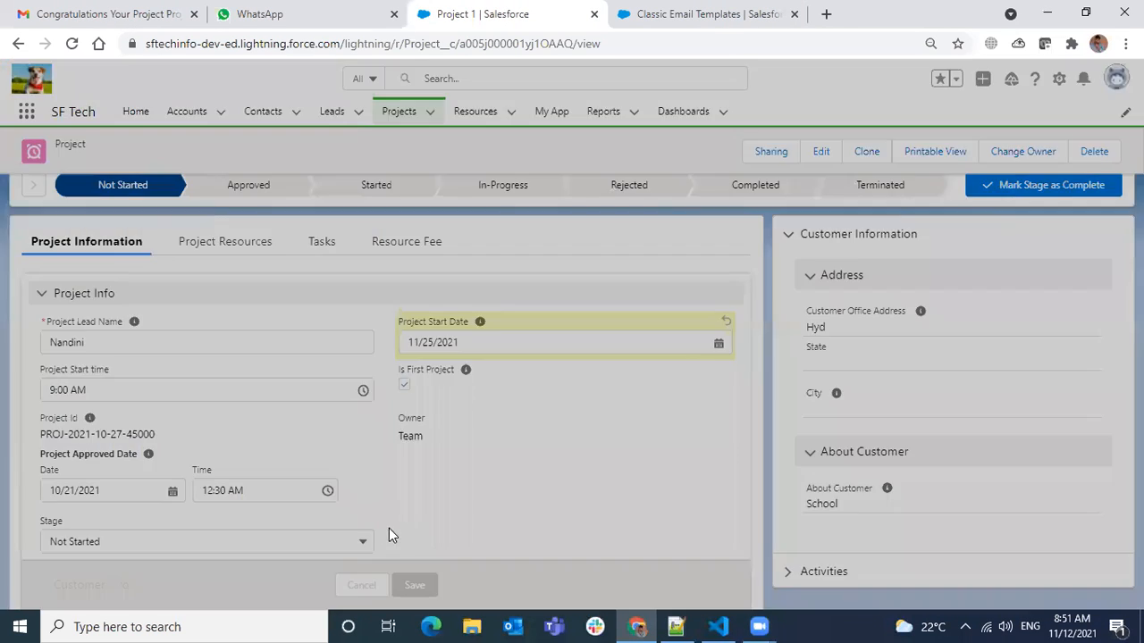
pyautogui.scroll(-5, 132, 415)
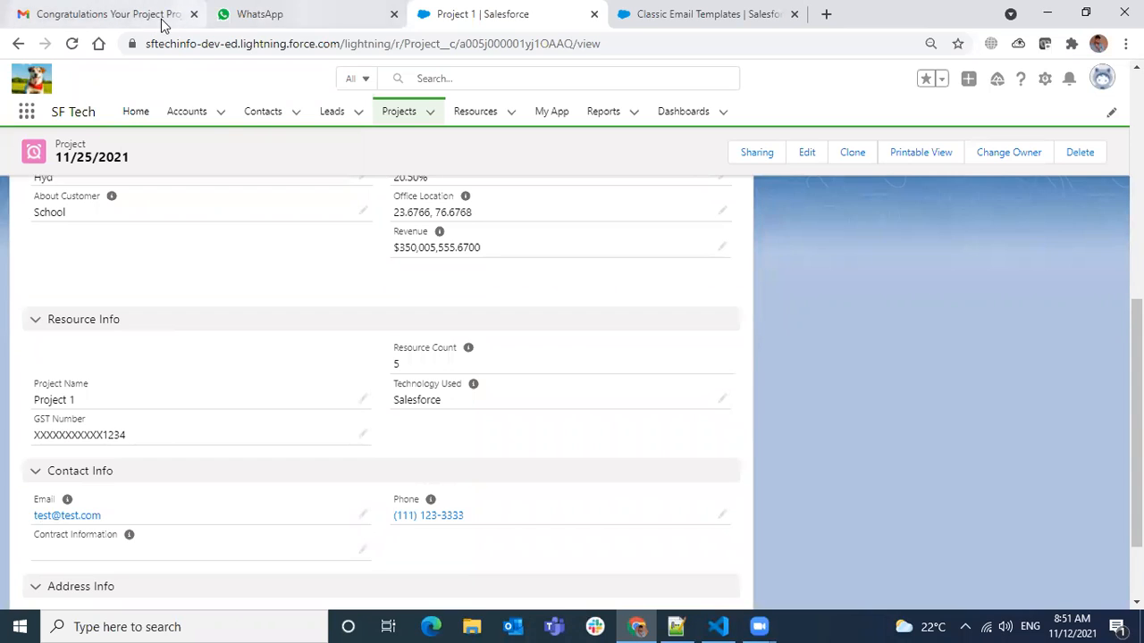
# Test the Project Approved Text Email template again with Project 1 as the related Project record and send the email preview.
pyautogui.click(732, 28)
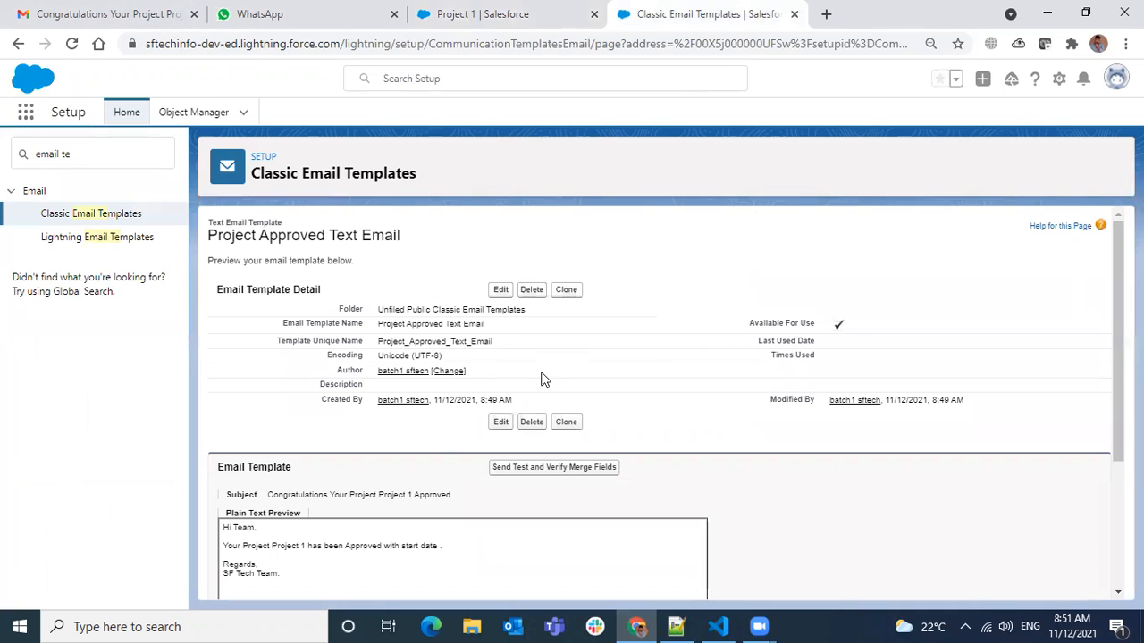
pyautogui.click(542, 472)
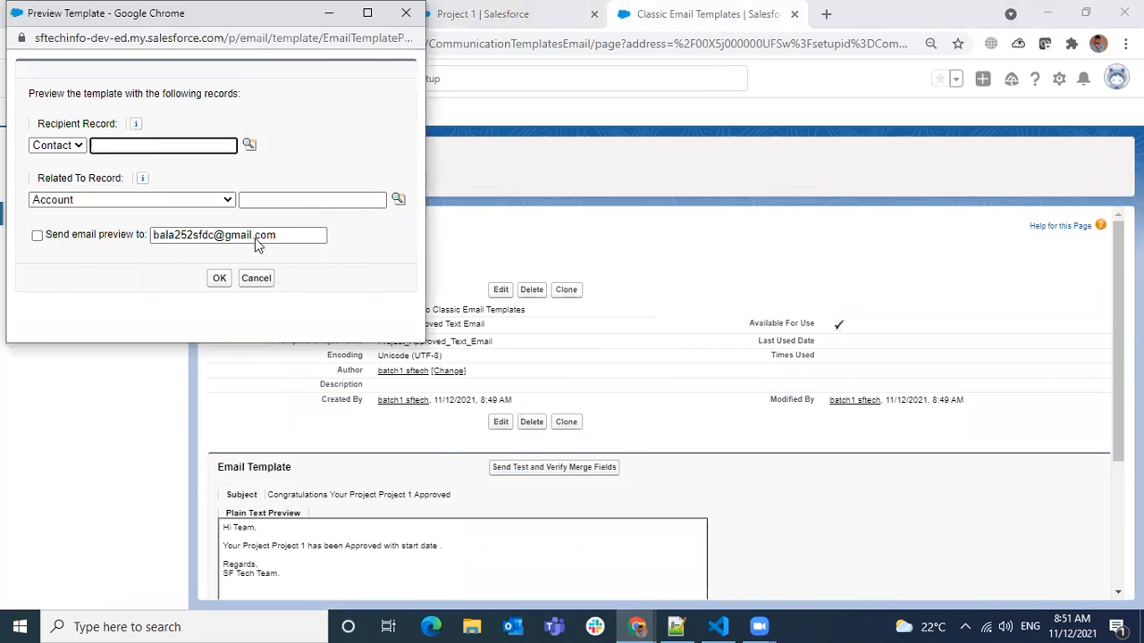
pyautogui.click(154, 201)
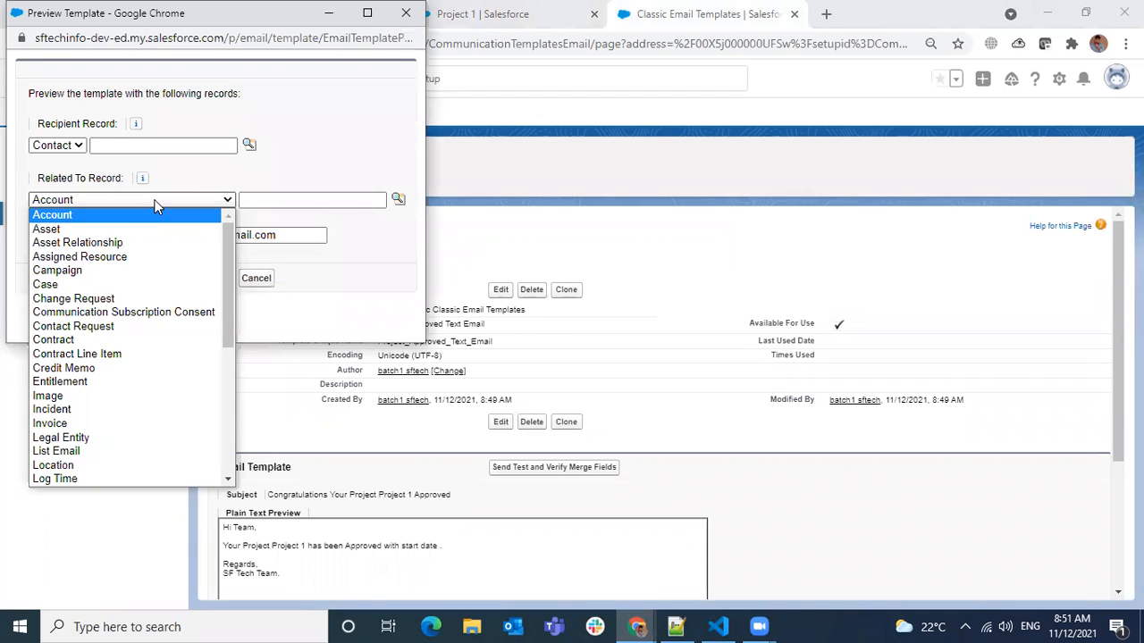
pyautogui.click(154, 202)
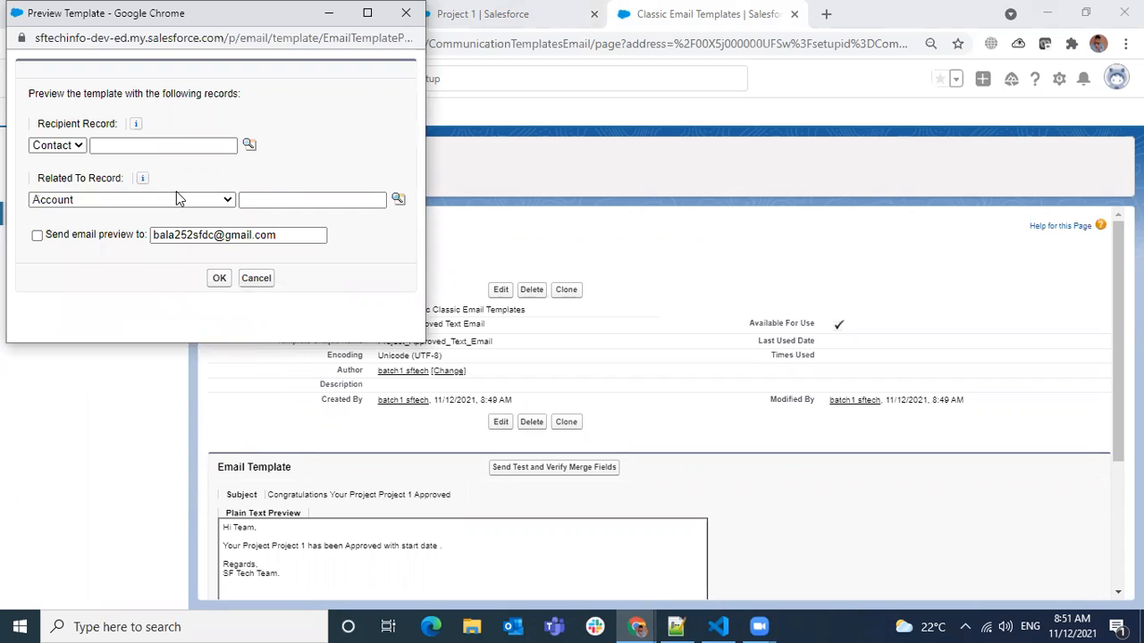
pyautogui.click(177, 199)
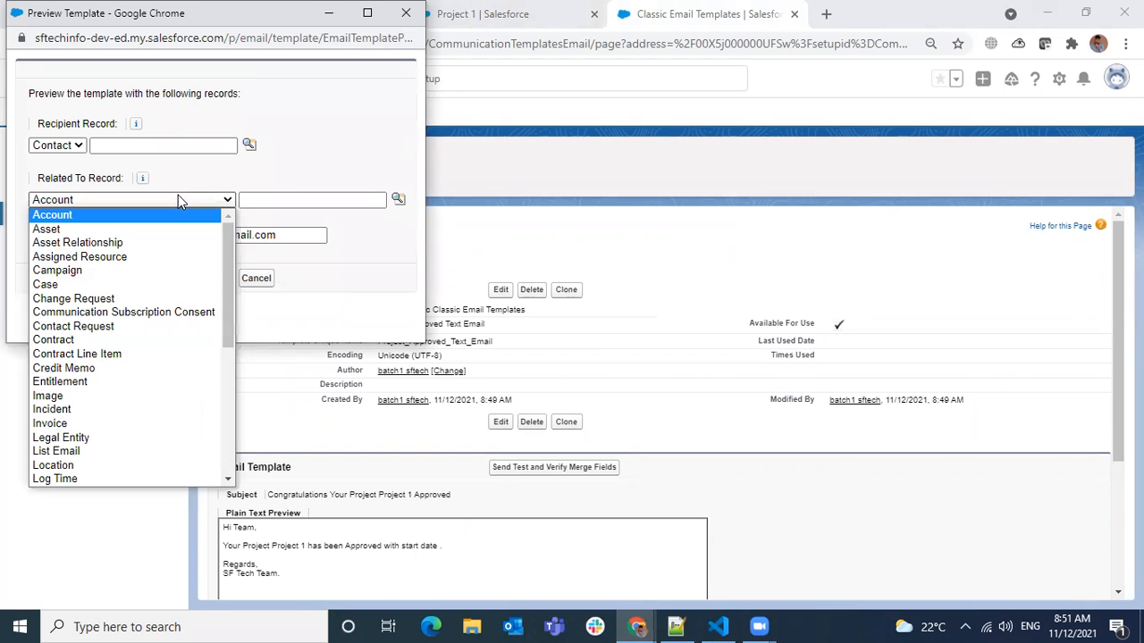
pyautogui.press('p')
pyautogui.press('p')
pyautogui.press('p')
pyautogui.press('p')
pyautogui.press('p')
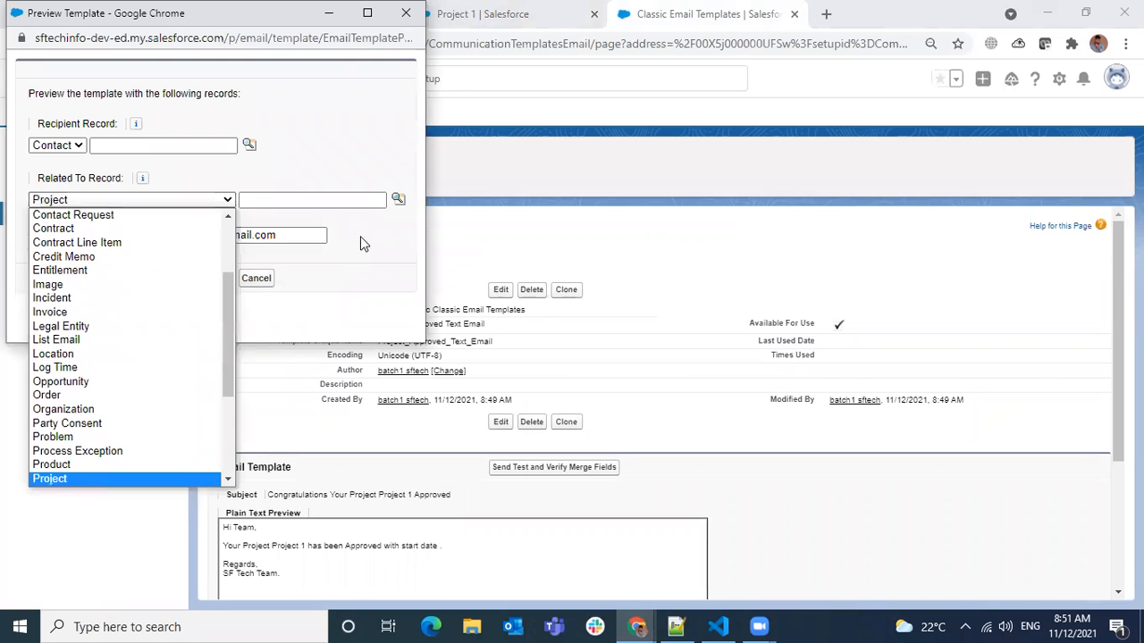
pyautogui.press('Return')
pyautogui.click(396, 199)
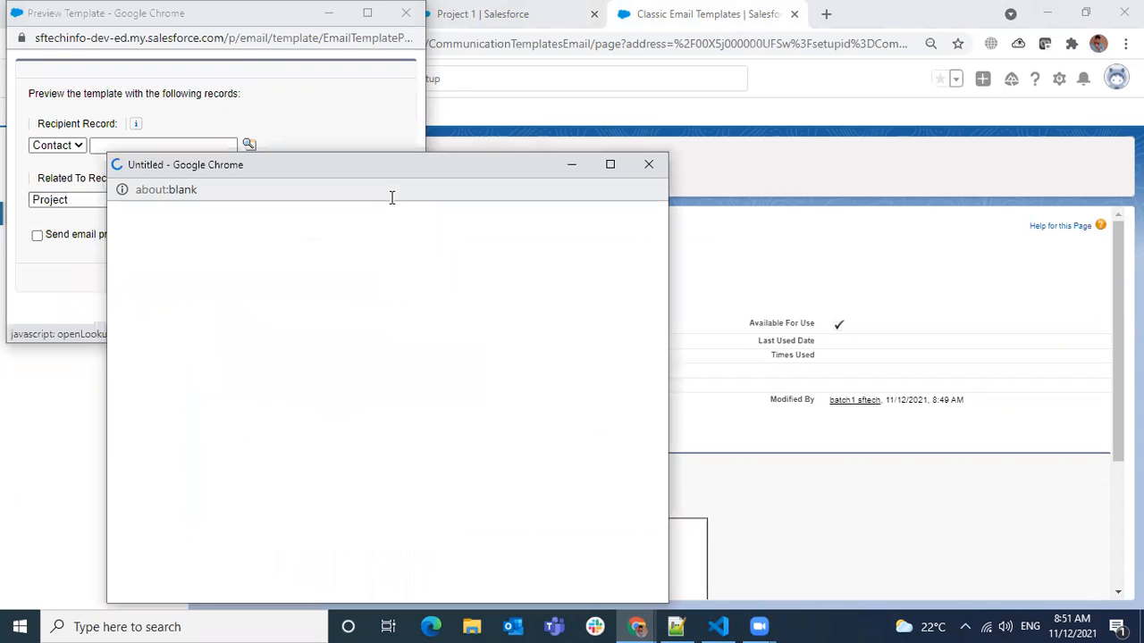
pyautogui.click(148, 366)
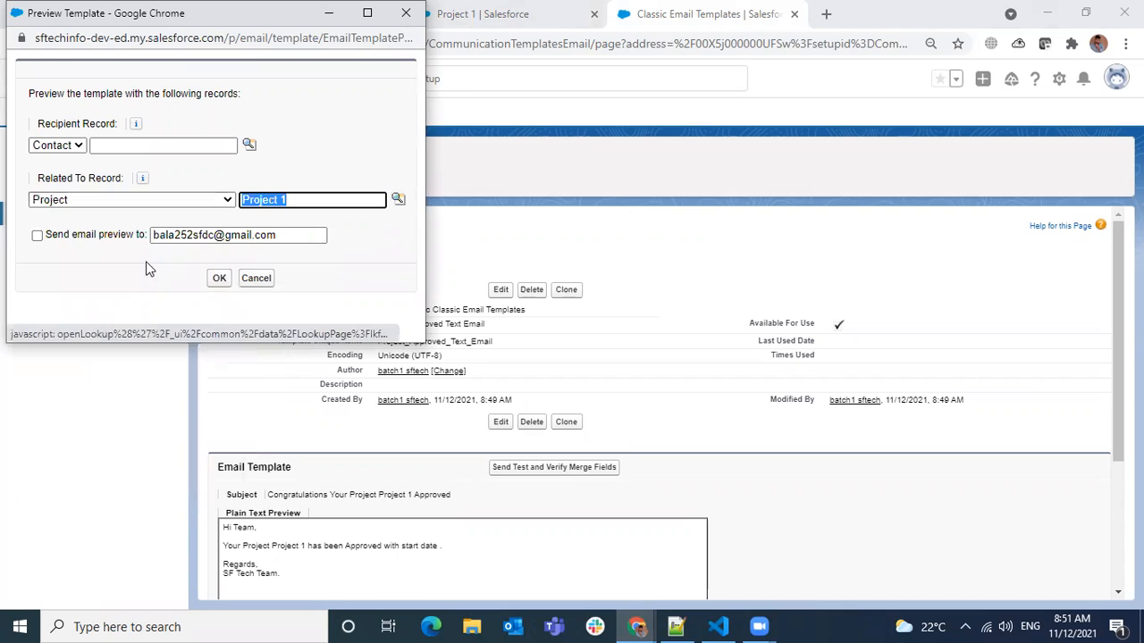
pyautogui.click(215, 280)
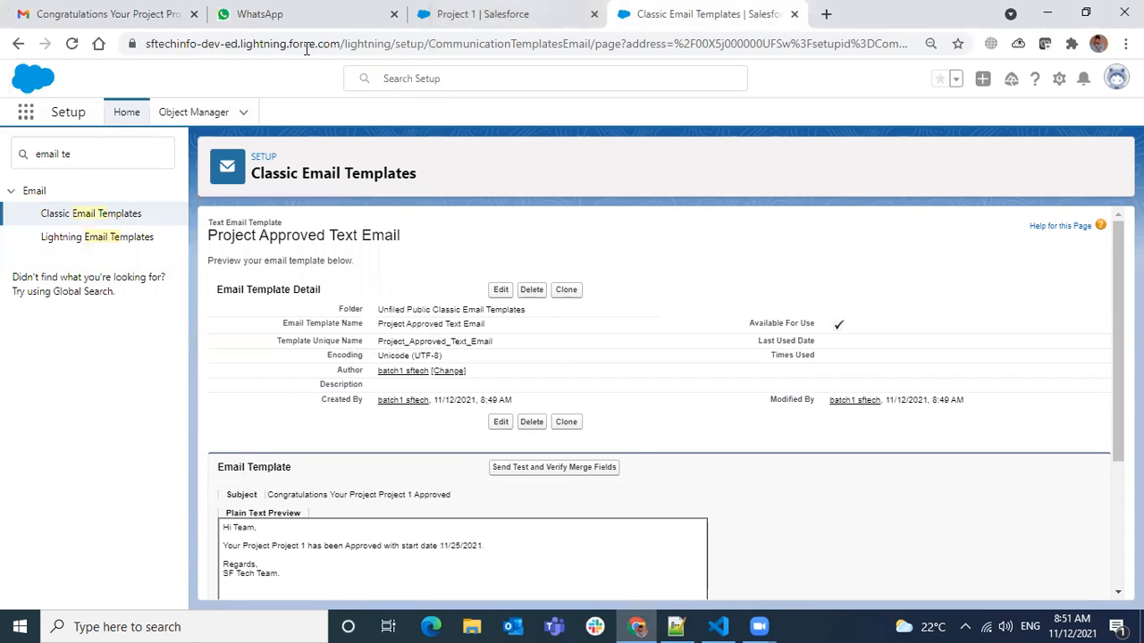
# Switch to Gmail, open the newest project approval email, mark it as safe and check the start date in its body.
pyautogui.click(134, 13)
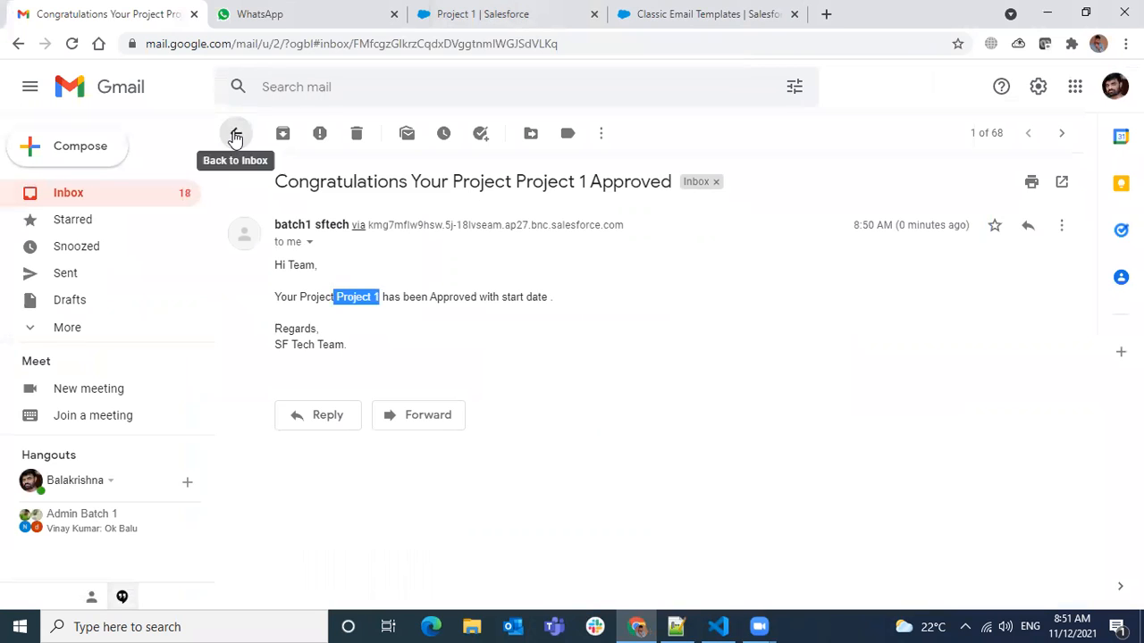
pyautogui.click(236, 133)
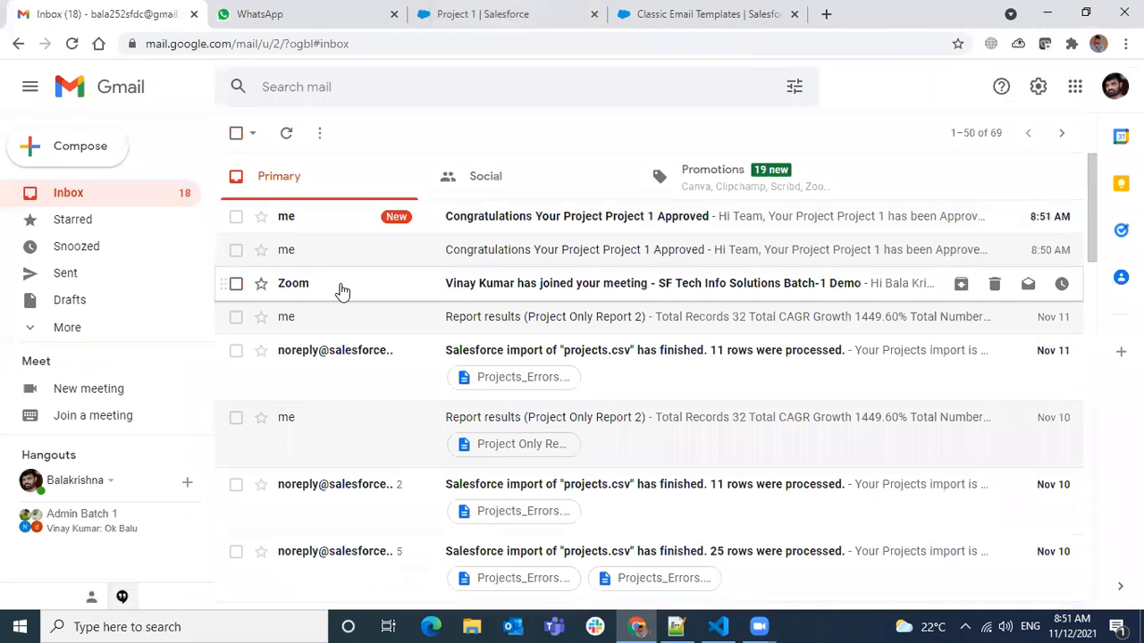
pyautogui.click(636, 218)
pyautogui.click(449, 376)
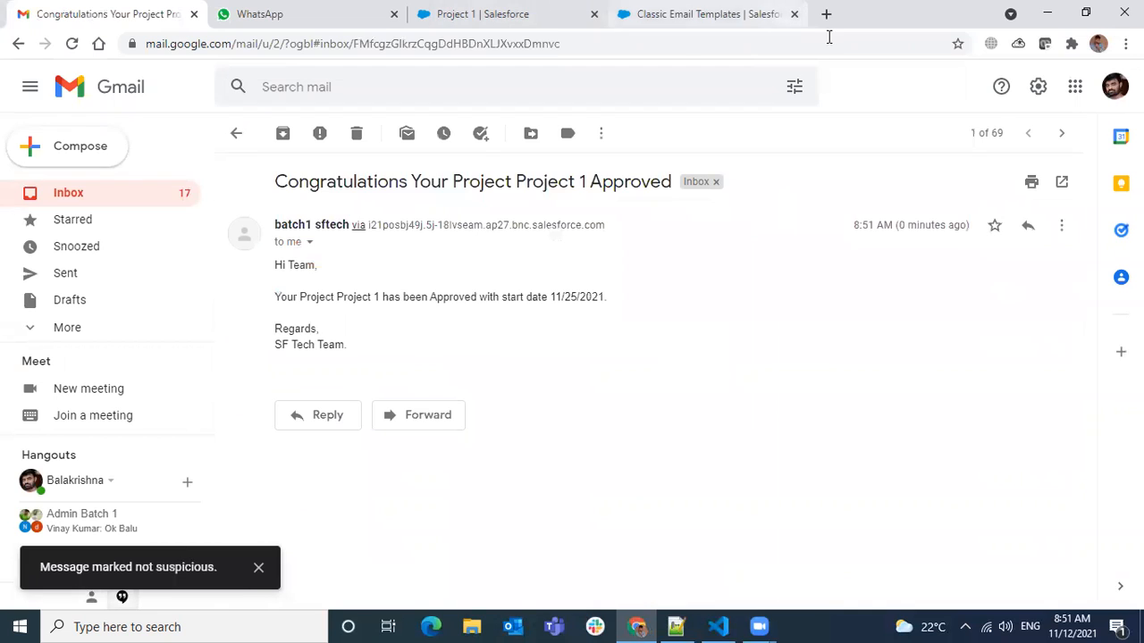
# Return to the Project Approved Text Email template in Salesforce and review its details and plain text preview.
pyautogui.click(768, 14)
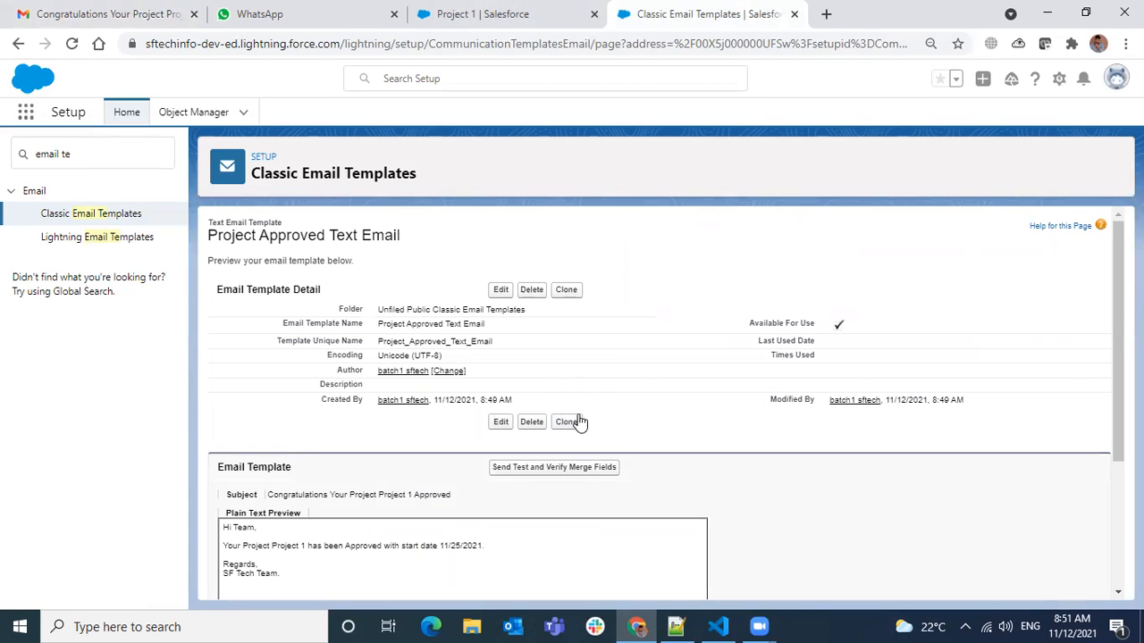
pyautogui.scroll(-2, 601, 377)
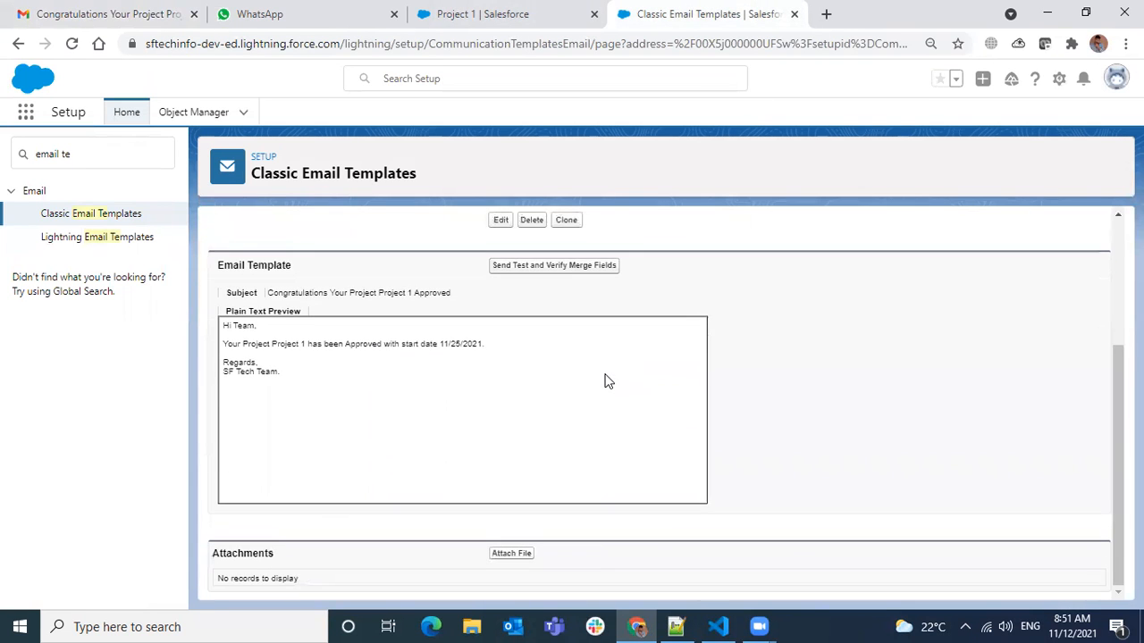
pyautogui.scroll(2, 601, 377)
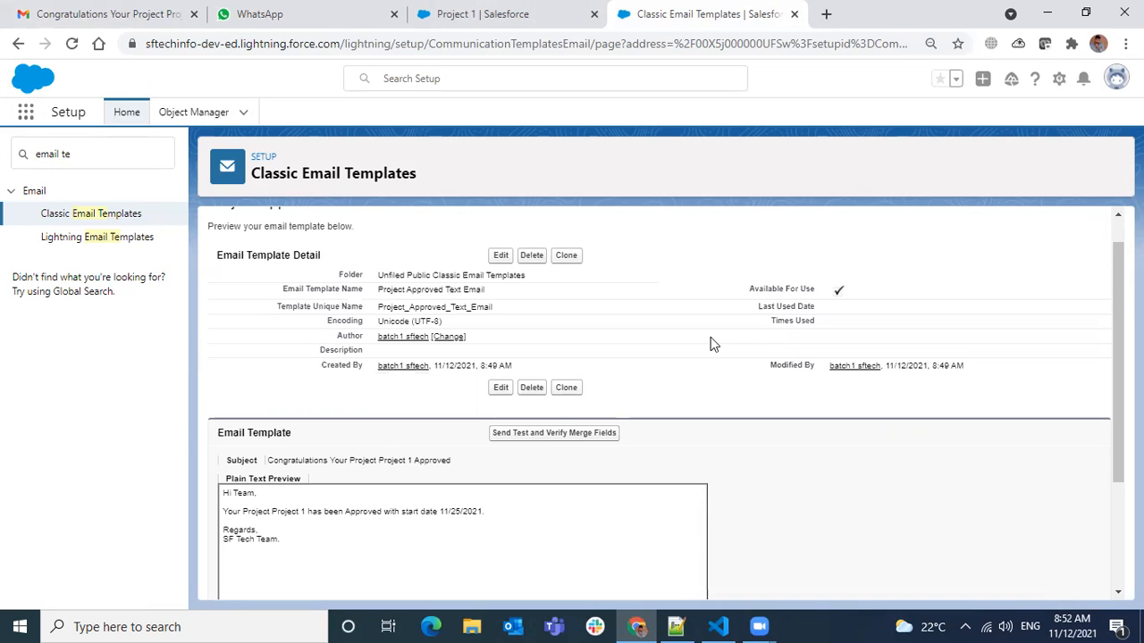
# Switch to the Admin Class Notes in Notepad++ and review the Workflow Rules, Process Builder, Flows and merge fields topics.
pyautogui.click(679, 626)
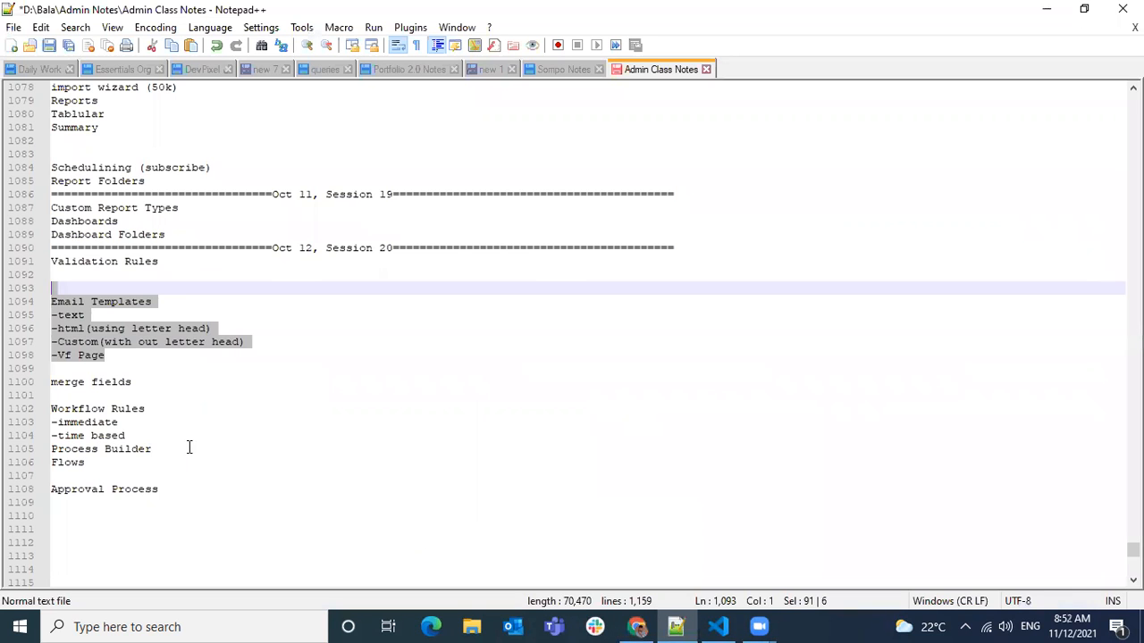
pyautogui.click(117, 409)
pyautogui.click(119, 449)
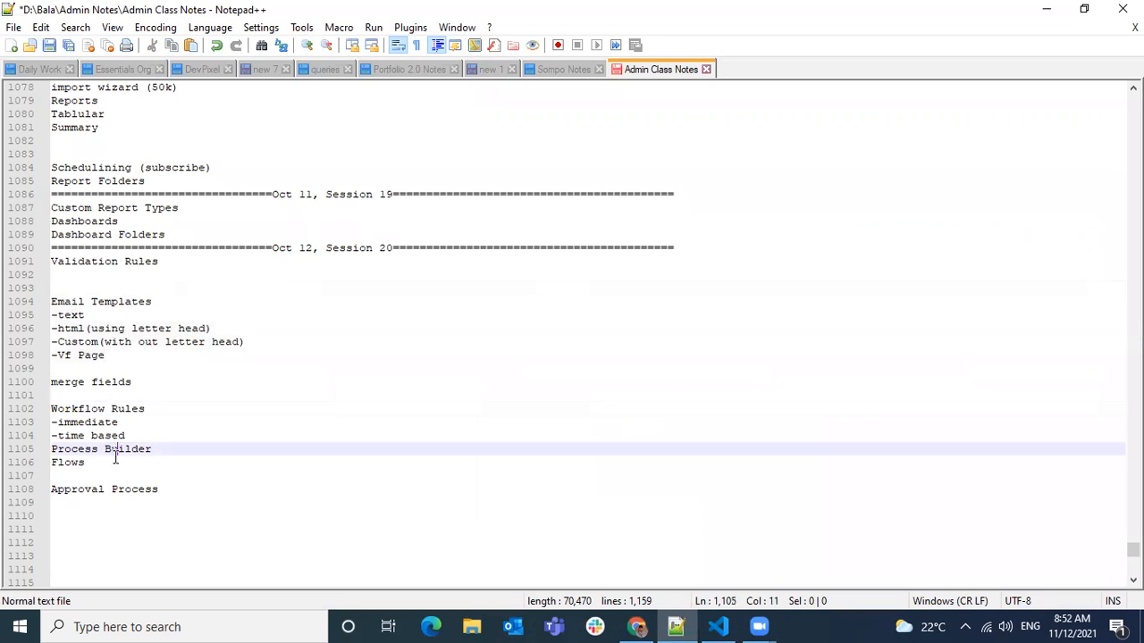
pyautogui.click(92, 463)
pyautogui.moveTo(153, 411); pyautogui.dragTo(33, 407)
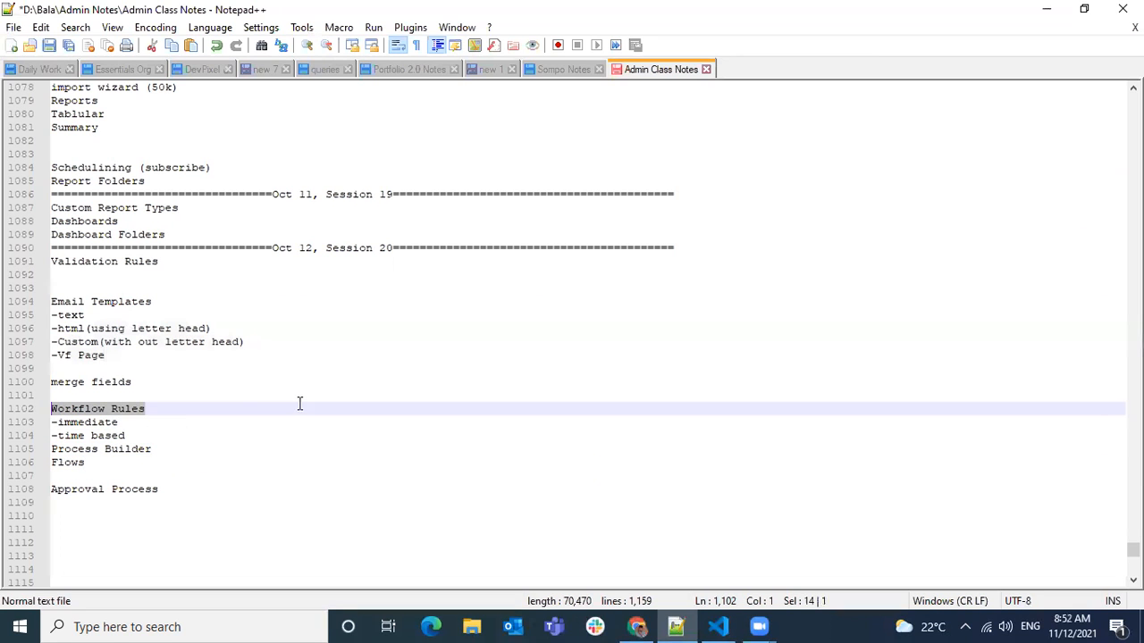
pyautogui.click(205, 432)
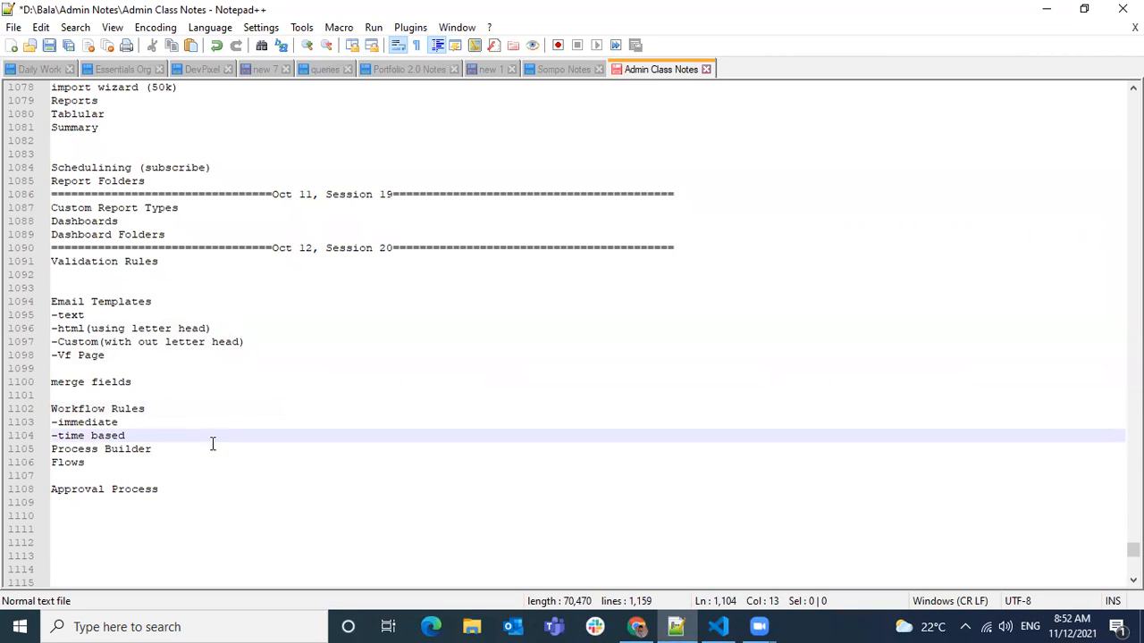
pyautogui.moveTo(149, 385); pyautogui.dragTo(38, 382)
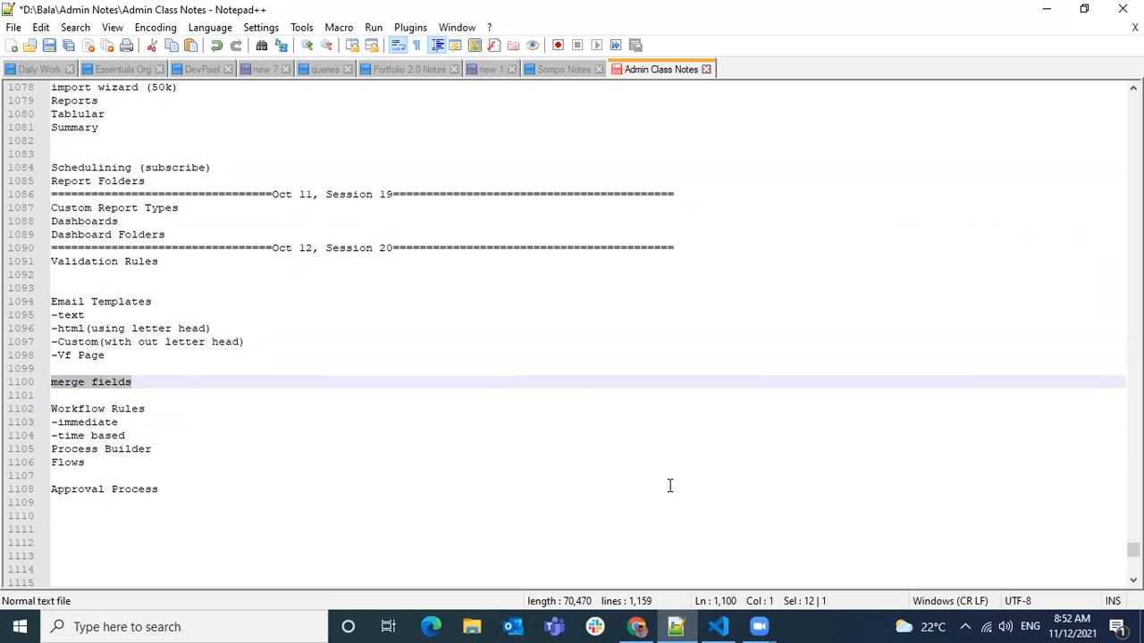
# Return to Salesforce, go back to the Classic Email Templates list and open the Project Approved Text Email template.
pyautogui.click(646, 625)
pyautogui.scroll(-1, 483, 510)
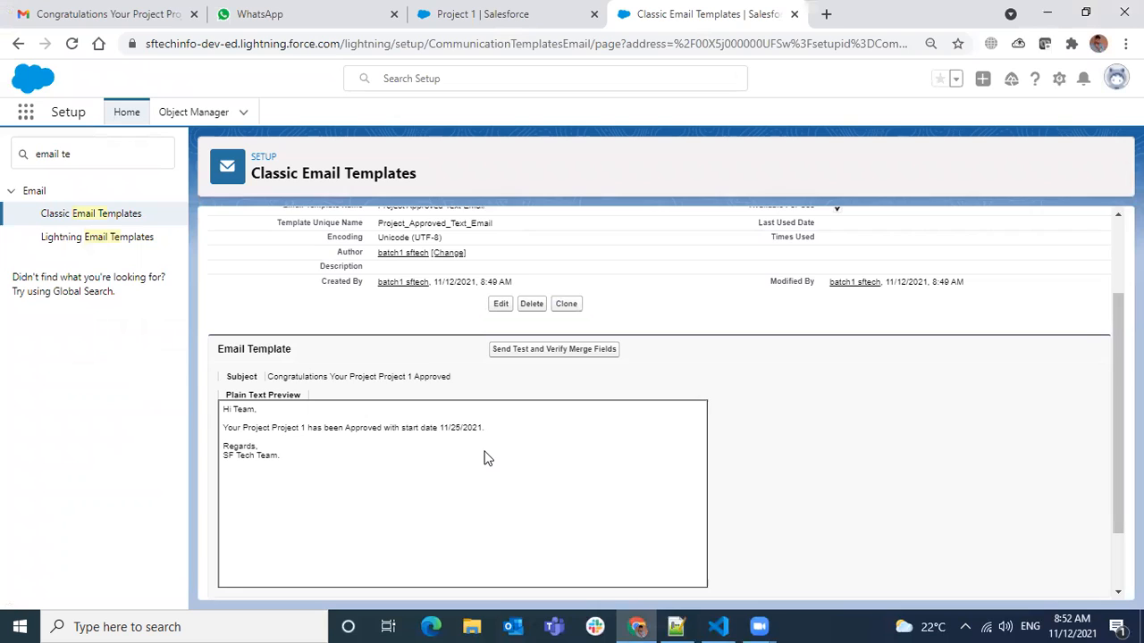
pyautogui.scroll(2, 501, 443)
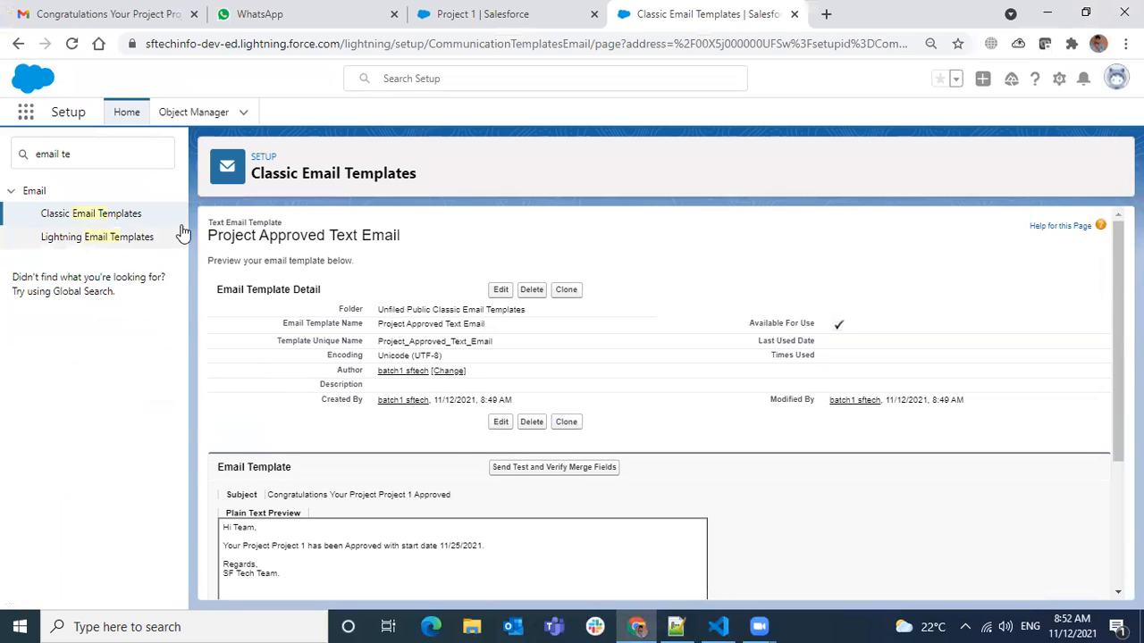
pyautogui.click(87, 213)
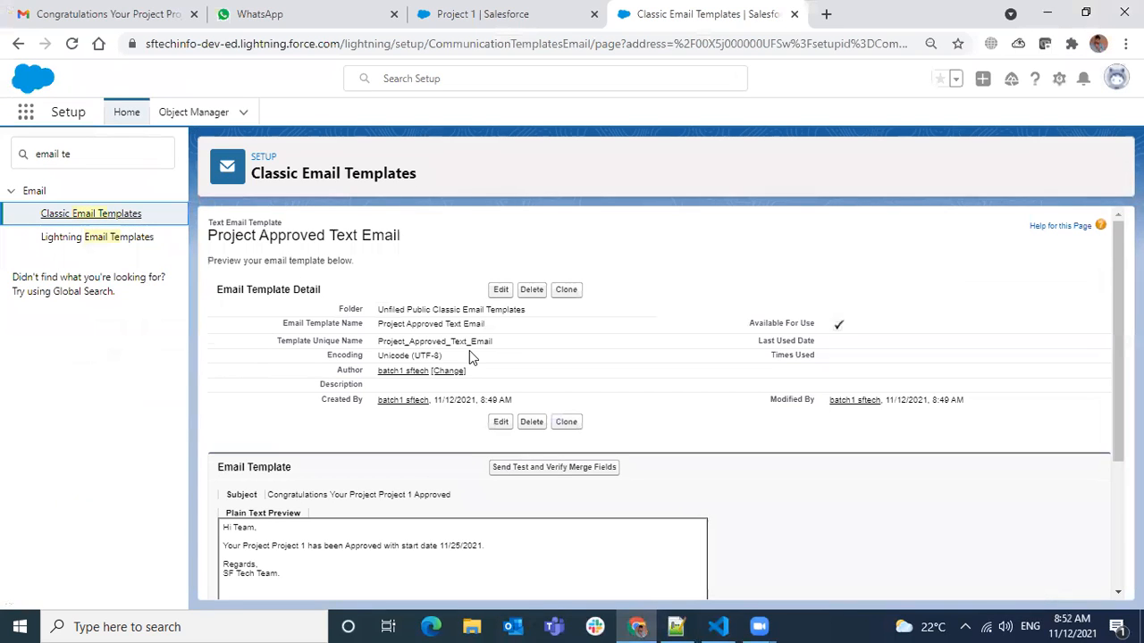
pyautogui.click(71, 215)
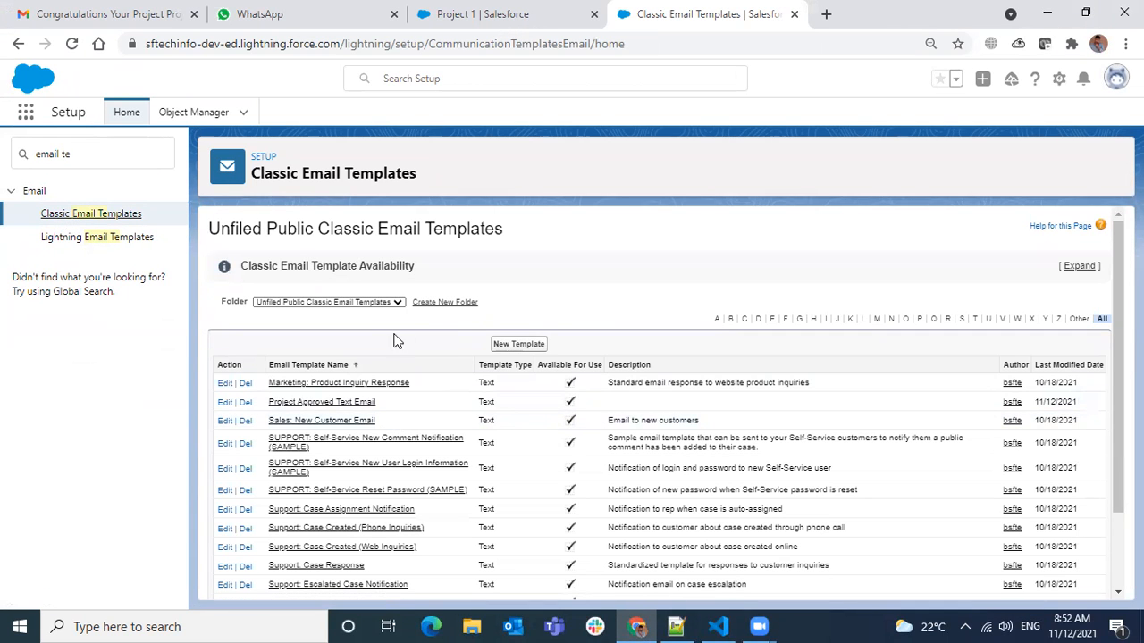
pyautogui.scroll(-2, 388, 405)
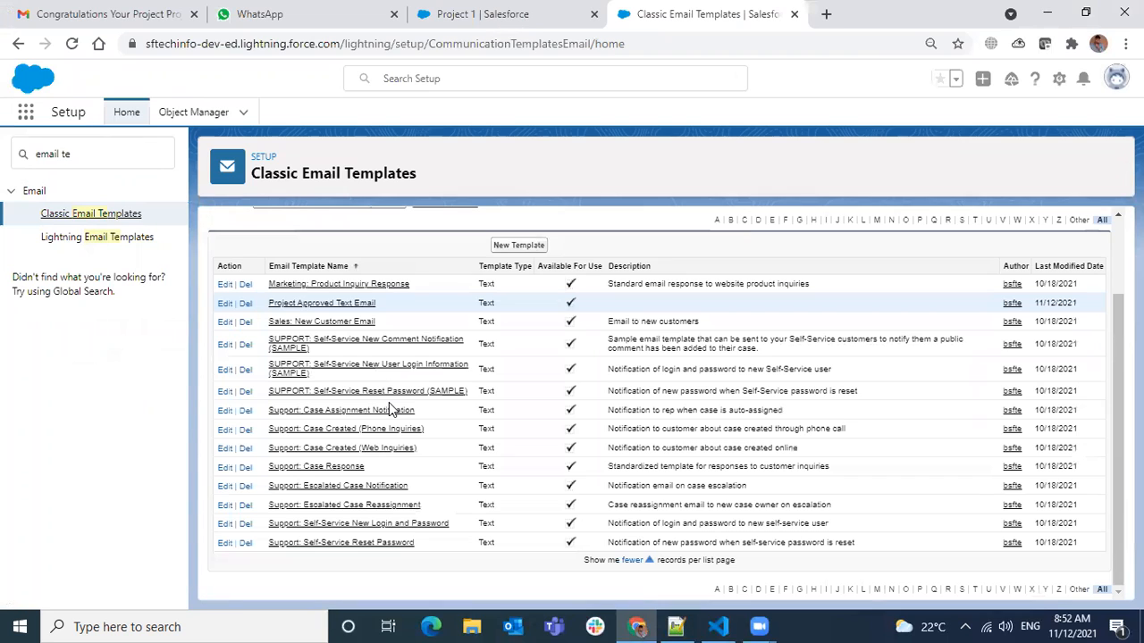
pyautogui.click(324, 302)
# Examine the Project owner last name, name and start date merge fields in the template's subject and plain text body.
pyautogui.scroll(-3, 508, 375)
pyautogui.moveTo(234, 359); pyautogui.dragTo(349, 360)
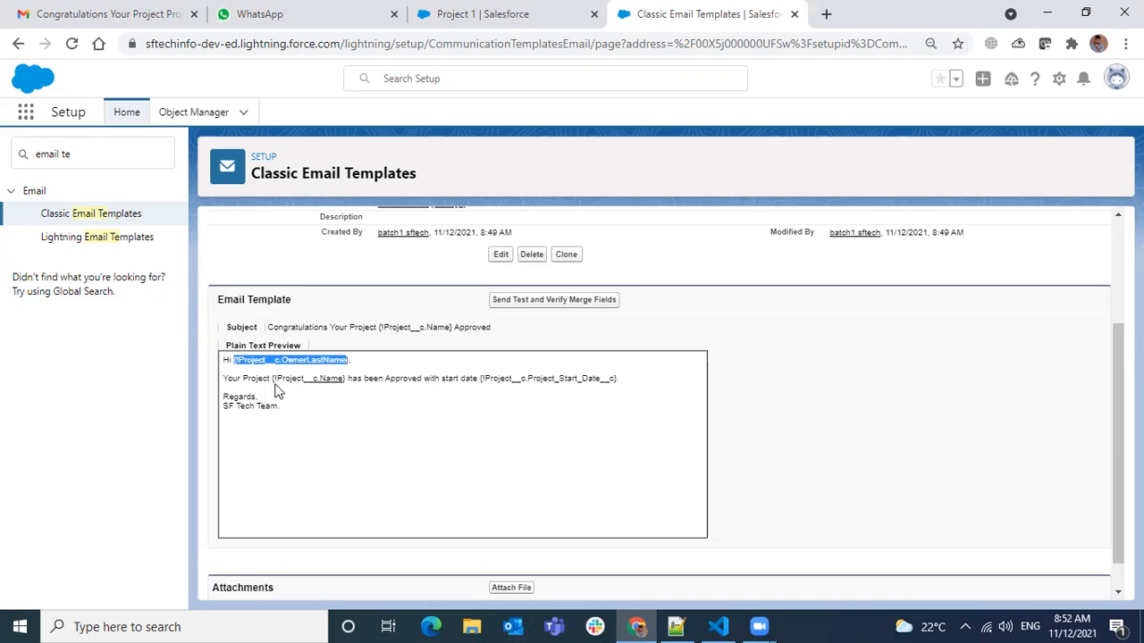
pyautogui.scroll(2, 314, 304)
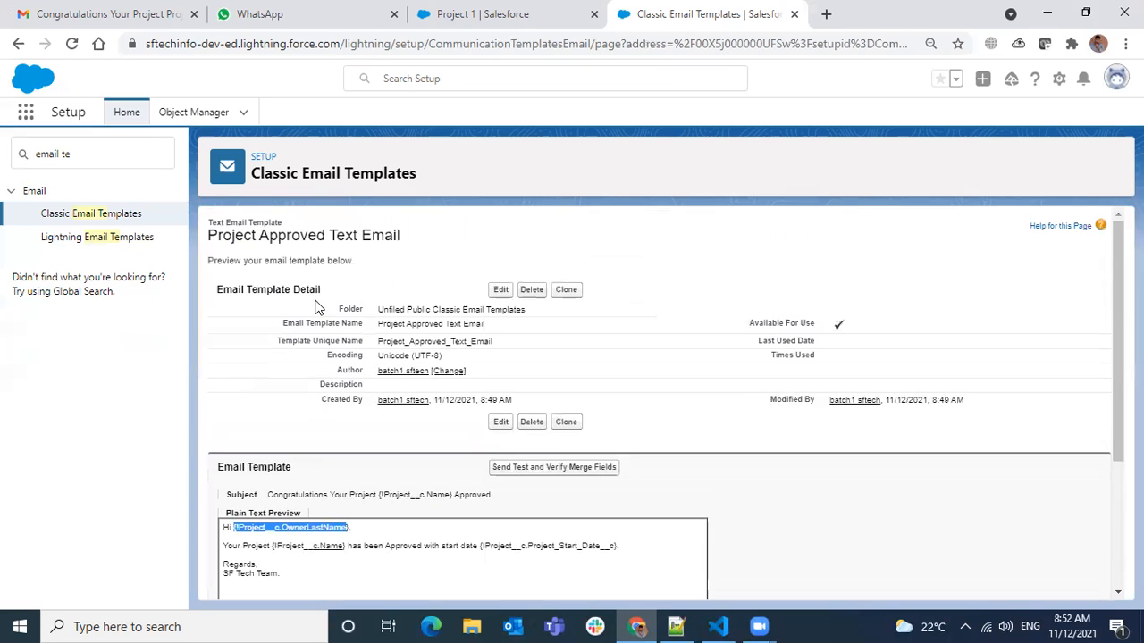
pyautogui.scroll(-1, 479, 480)
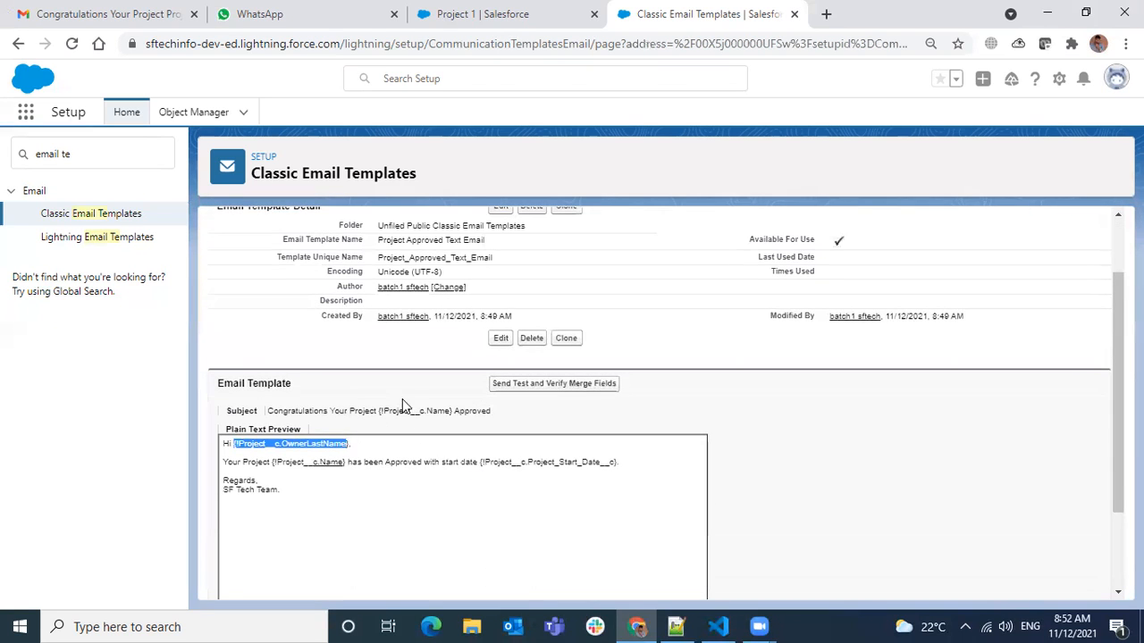
pyautogui.moveTo(378, 410); pyautogui.dragTo(453, 414)
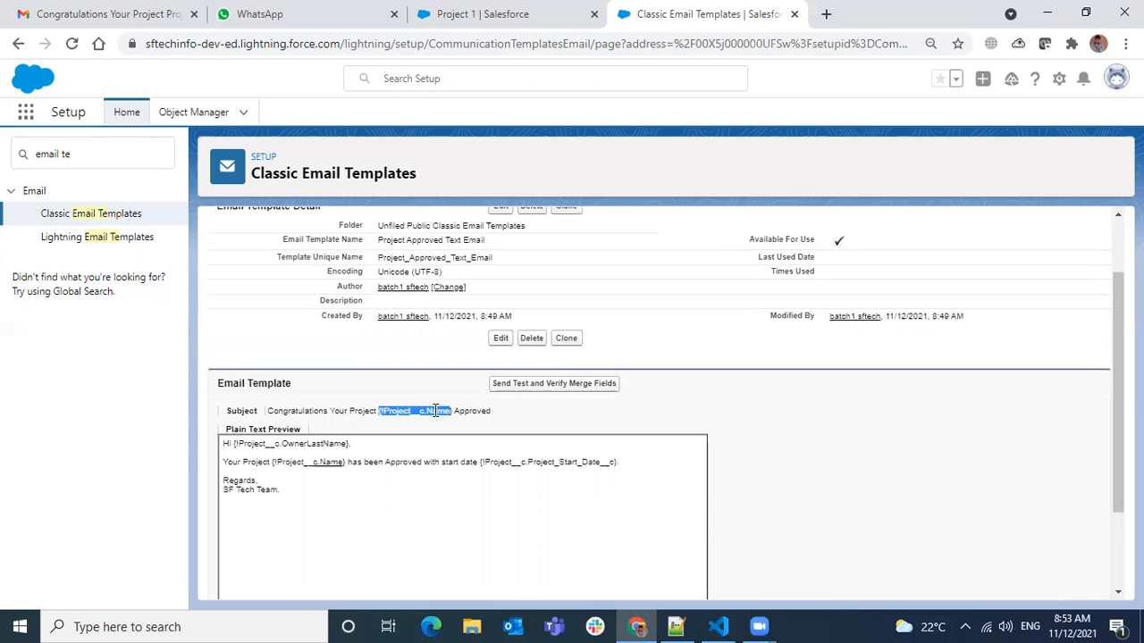
pyautogui.click(392, 515)
pyautogui.scroll(-2, 617, 374)
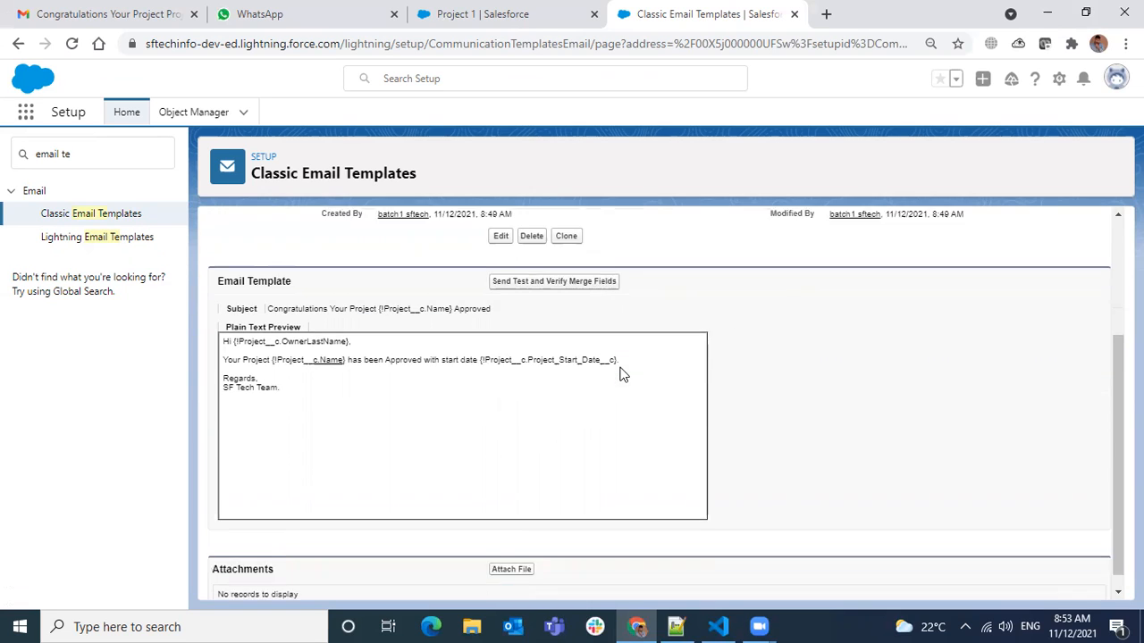
# Switch to the Admin Class Notes in Notepad++ and replace the Vf Page entry under Email Templates with Visualforce.
pyautogui.click(679, 625)
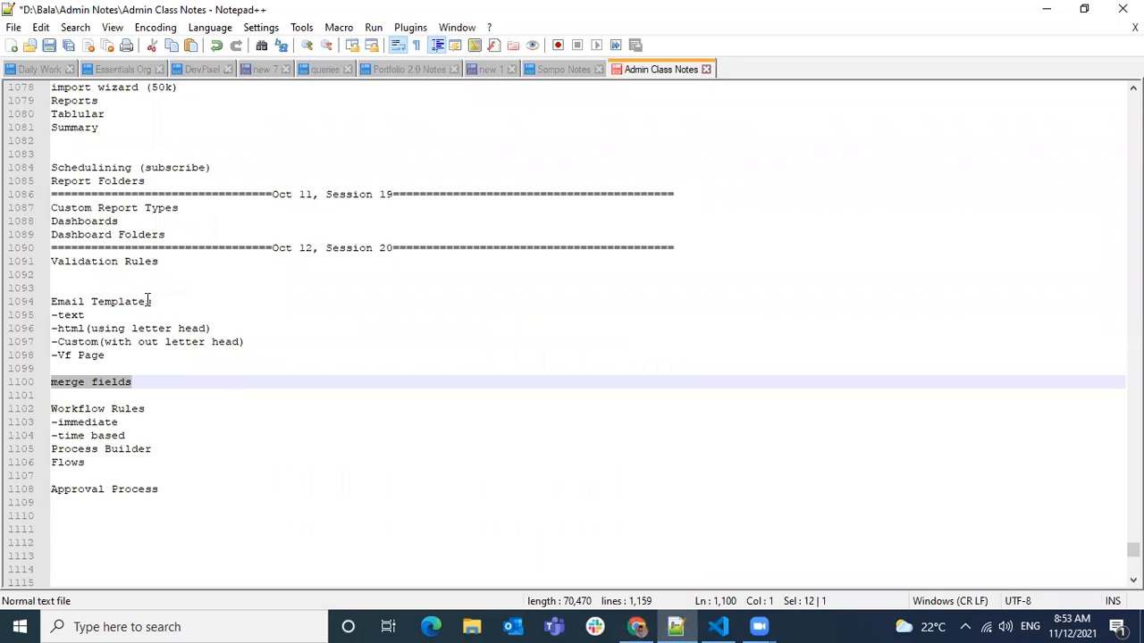
pyautogui.click(112, 359)
pyautogui.press('BackSpace')
pyautogui.press('BackSpace')
pyautogui.press('BackSpace')
pyautogui.press('BackSpace')
pyautogui.press('BackSpace')
pyautogui.press('BackSpace')
pyautogui.press('BackSpace')
pyautogui.write('Visual')
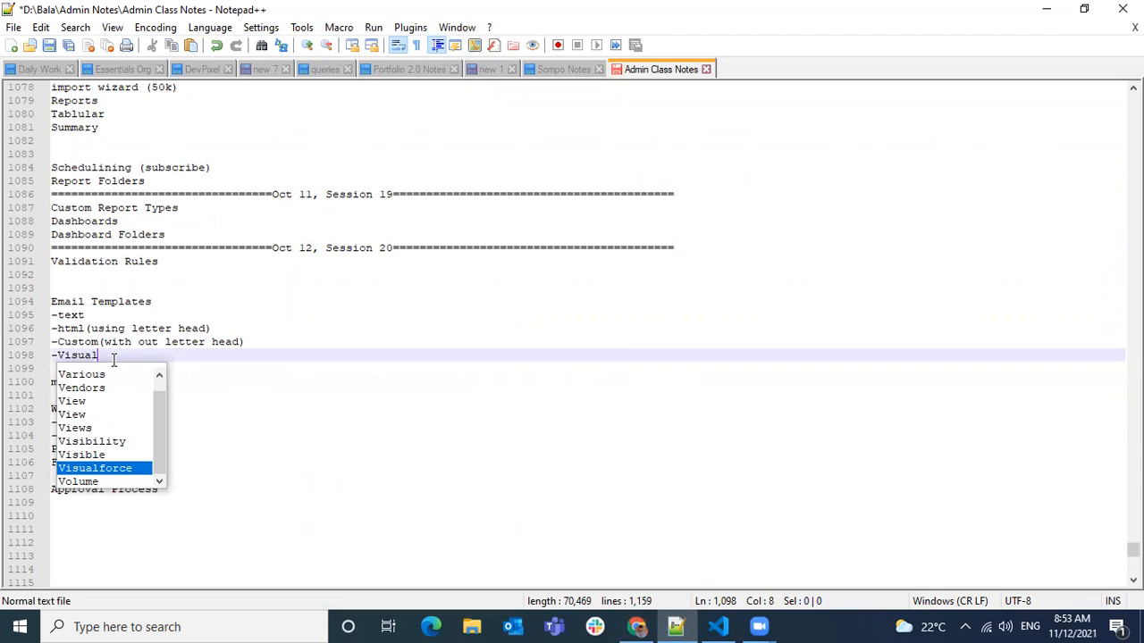
pyautogui.press('Return')
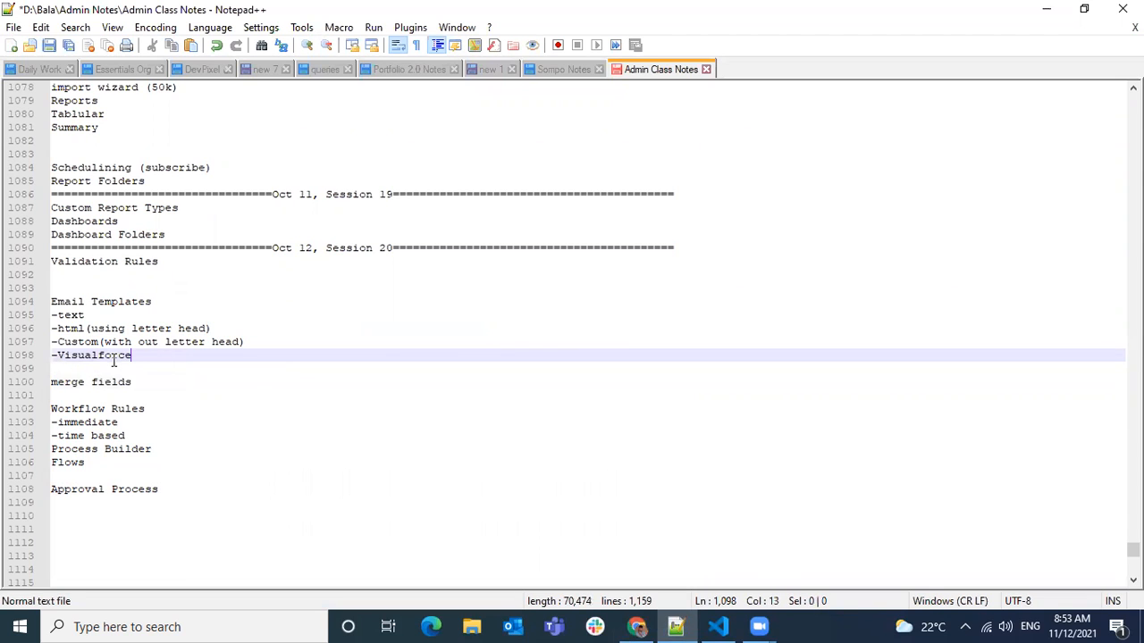
# Review the notes on Workflow Rules, Process Builder and Flows, and the html and Custom email template types.
pyautogui.moveTo(93, 395); pyautogui.dragTo(100, 466)
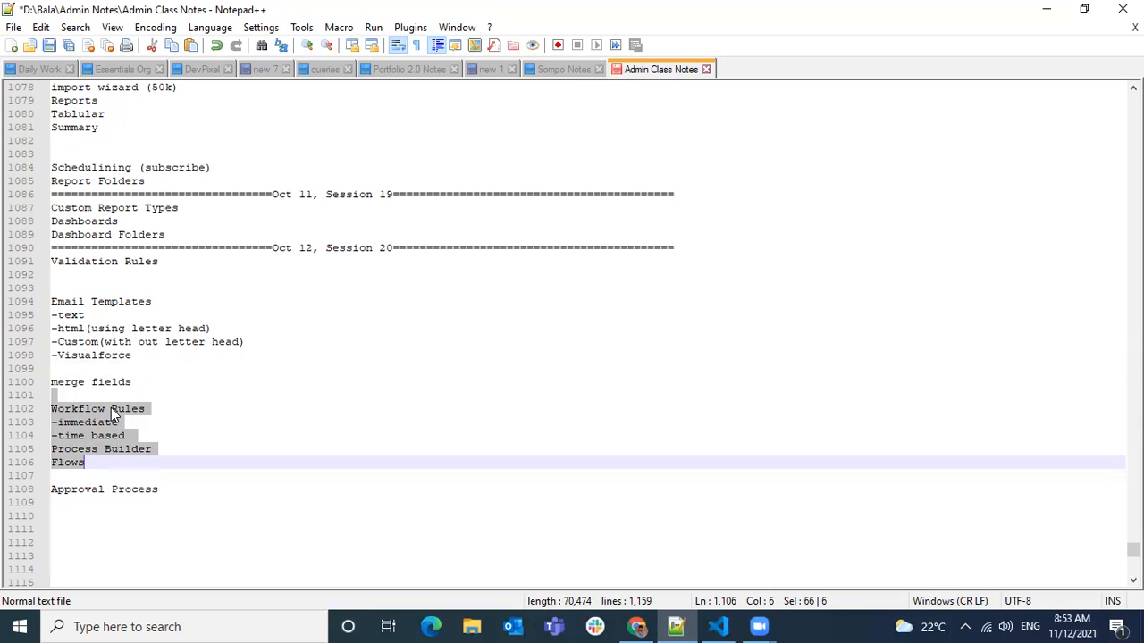
pyautogui.click(111, 408)
pyautogui.click(91, 462)
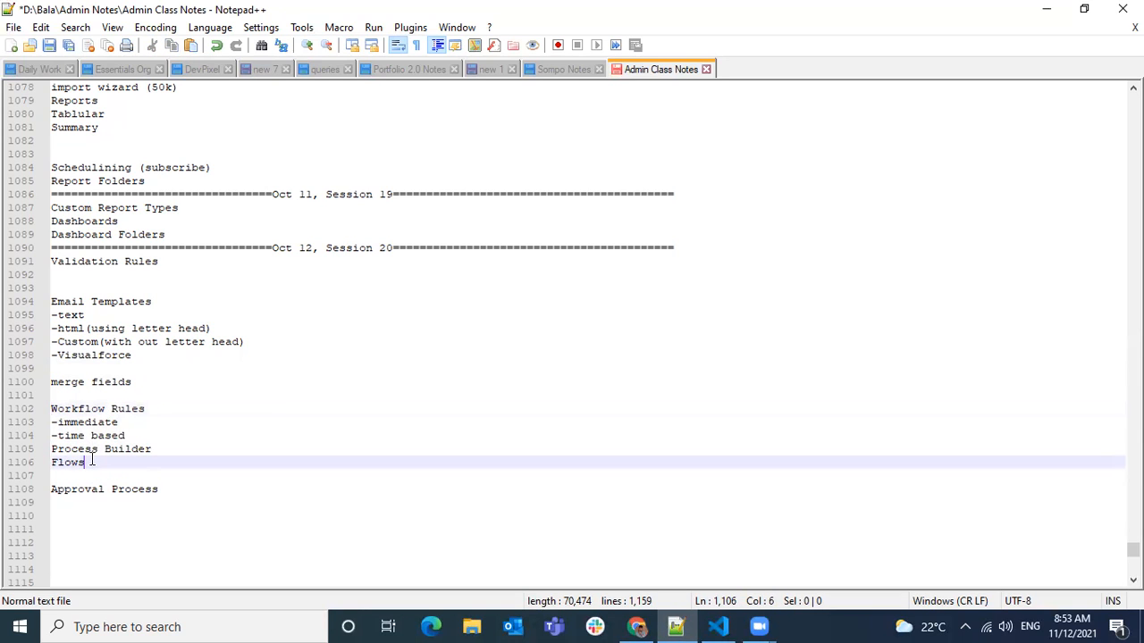
pyautogui.moveTo(91, 462); pyautogui.dragTo(44, 409)
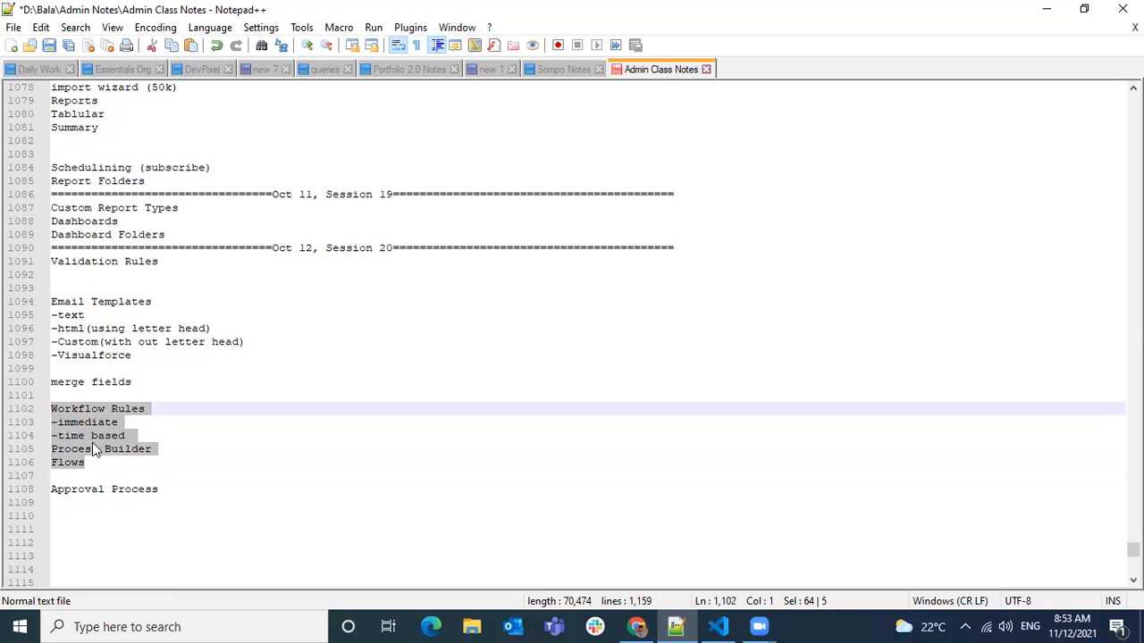
pyautogui.click(149, 396)
pyautogui.moveTo(110, 407); pyautogui.dragTo(132, 453)
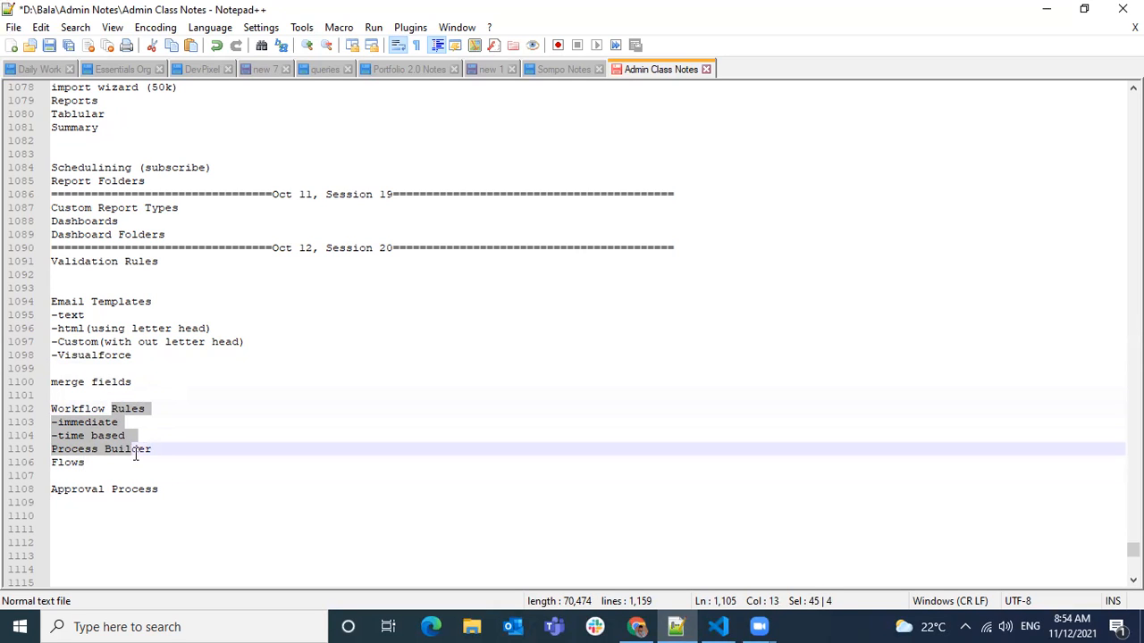
pyautogui.click(162, 435)
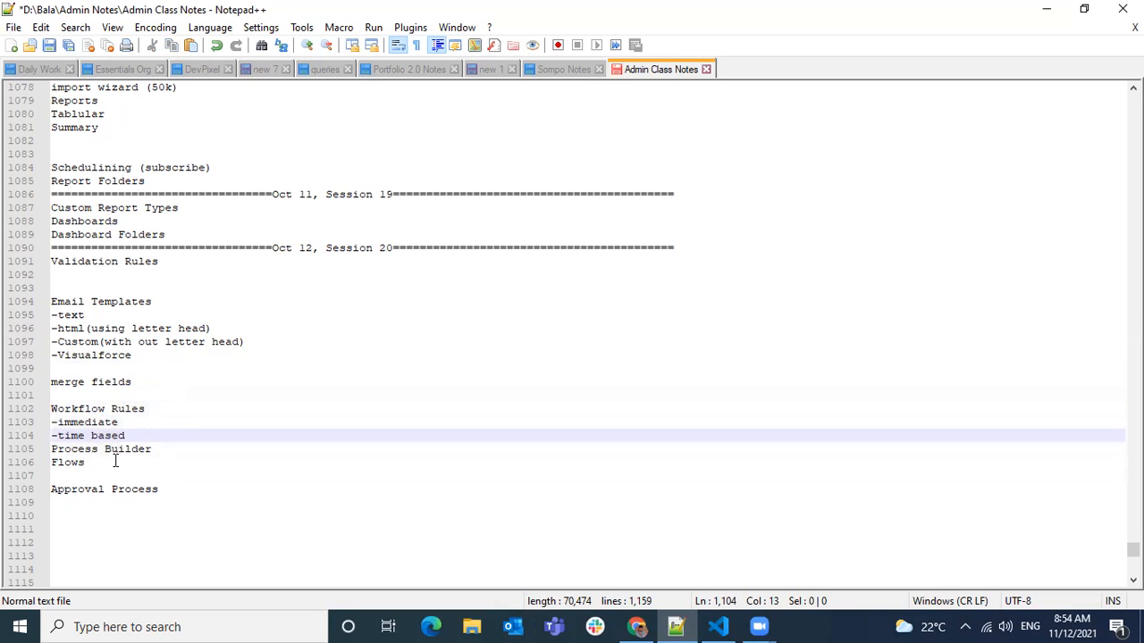
pyautogui.moveTo(114, 462); pyautogui.dragTo(50, 399)
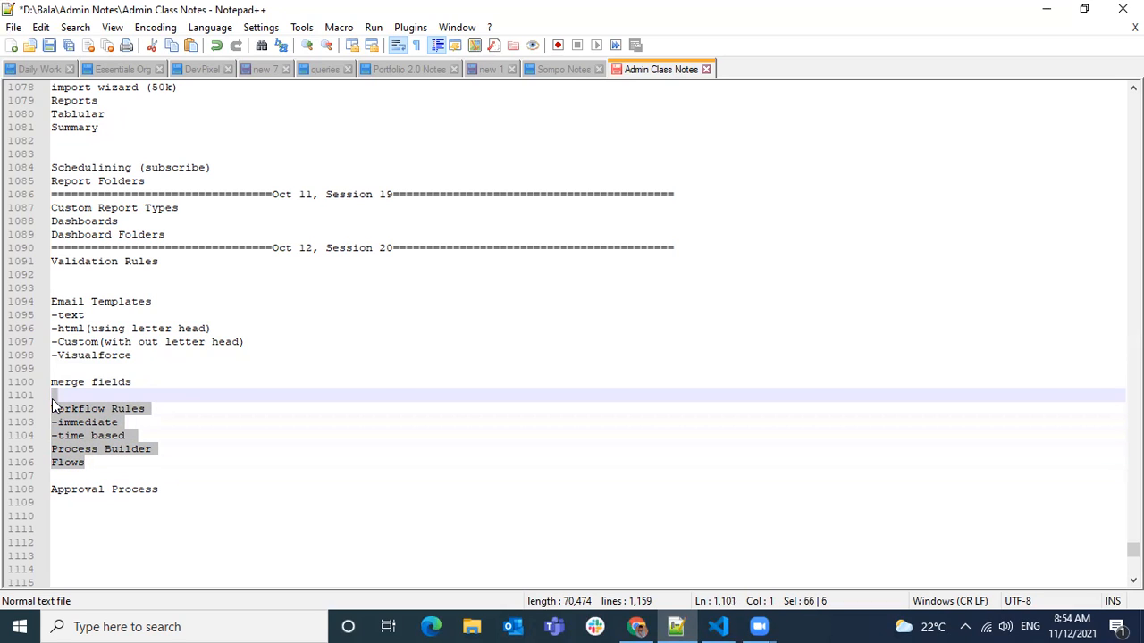
pyautogui.click(64, 329)
pyautogui.moveTo(64, 329); pyautogui.dragTo(253, 336)
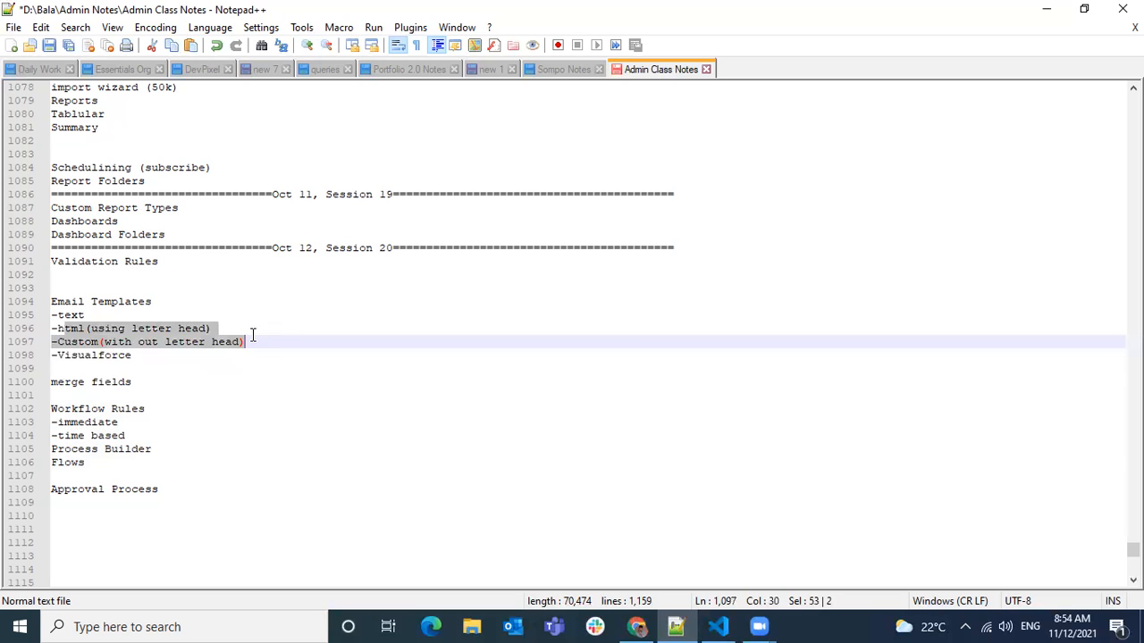
# Switch back to Salesforce and look over the Project Approved Text Email template's details and merge field text.
pyautogui.click(636, 626)
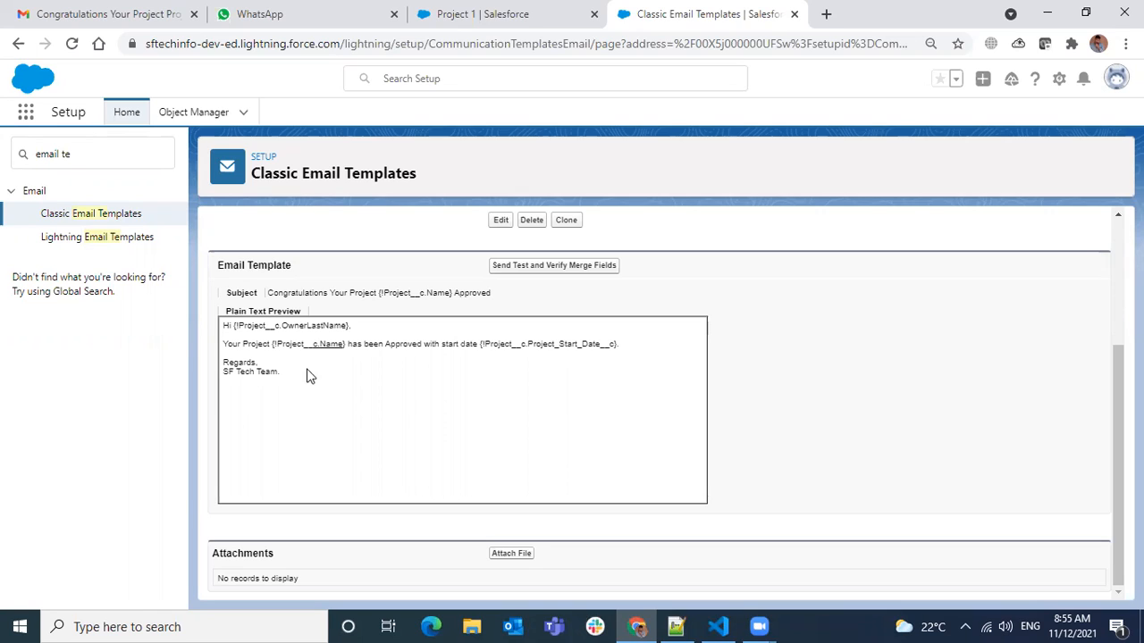
pyautogui.scroll(2, 582, 414)
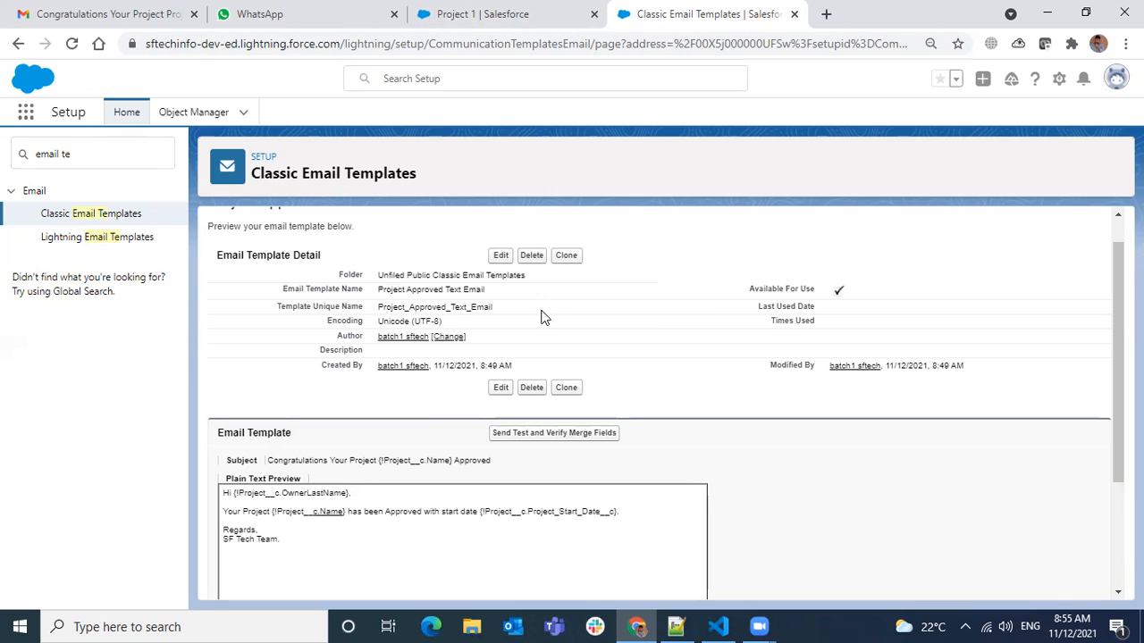
pyautogui.scroll(-1, 541, 314)
pyautogui.scroll(1, 543, 318)
pyautogui.scroll(1, 417, 388)
# Search the Setup menu for email to list all email-related settings.
pyautogui.click(124, 158)
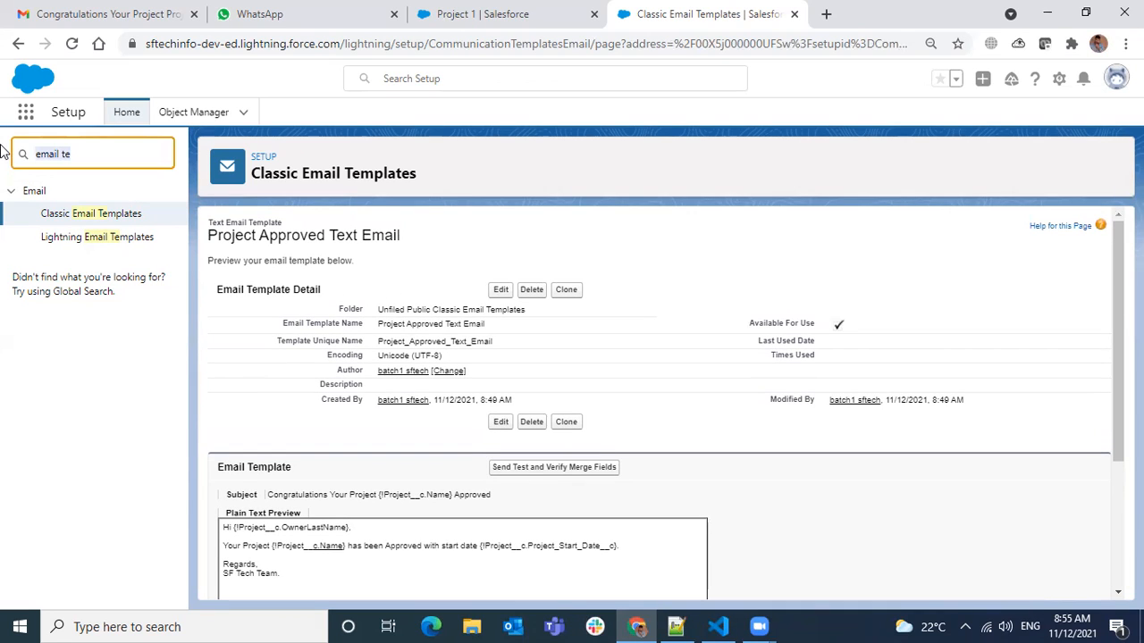
pyautogui.write('folder')
pyautogui.press('BackSpace')
pyautogui.press('BackSpace')
pyautogui.press('BackSpace')
pyautogui.press('BackSpace')
pyautogui.press('BackSpace')
pyautogui.press('BackSpace')
pyautogui.write('email')
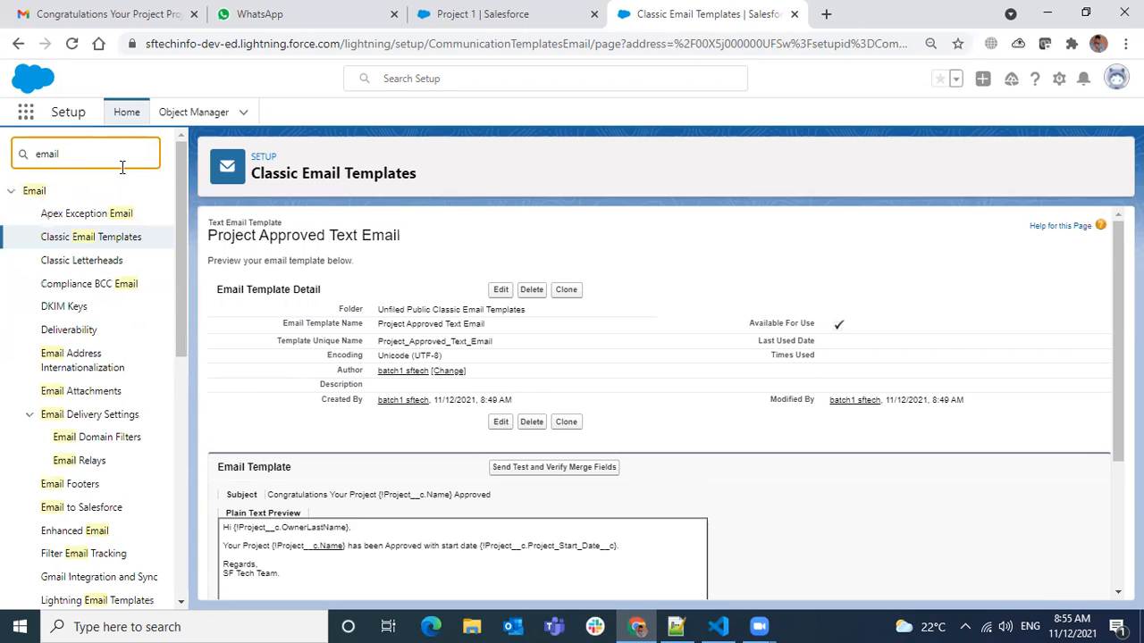
# Look through all email-related entries in the Setup menu, from email templates and delivery settings to email alerts, services and logs.
pyautogui.scroll(-1, 161, 273)
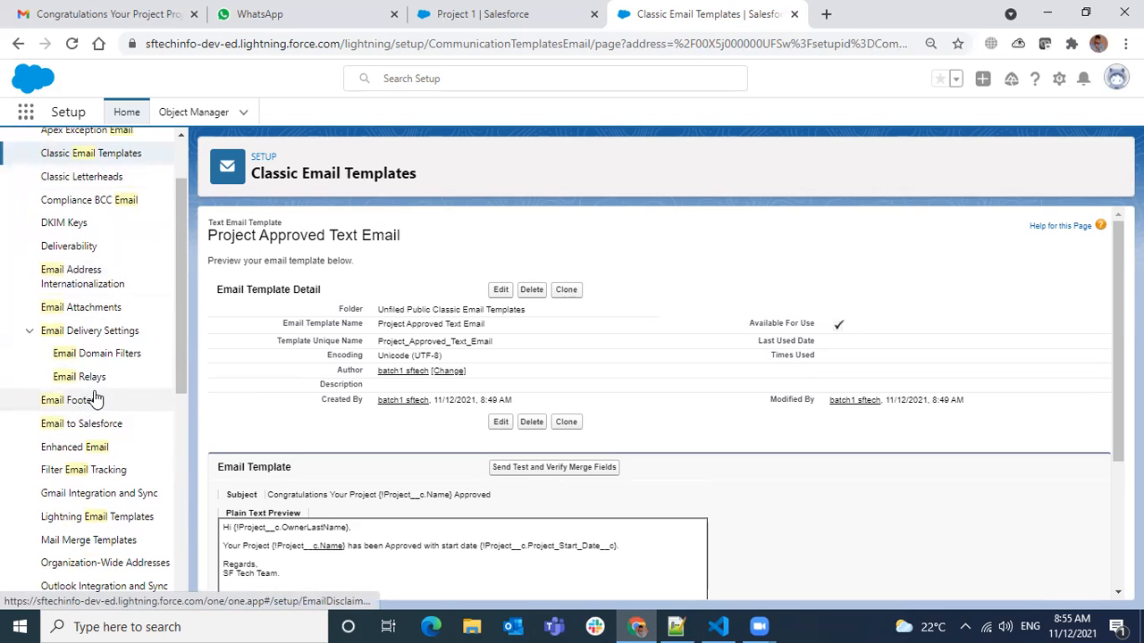
pyautogui.scroll(-1, 121, 386)
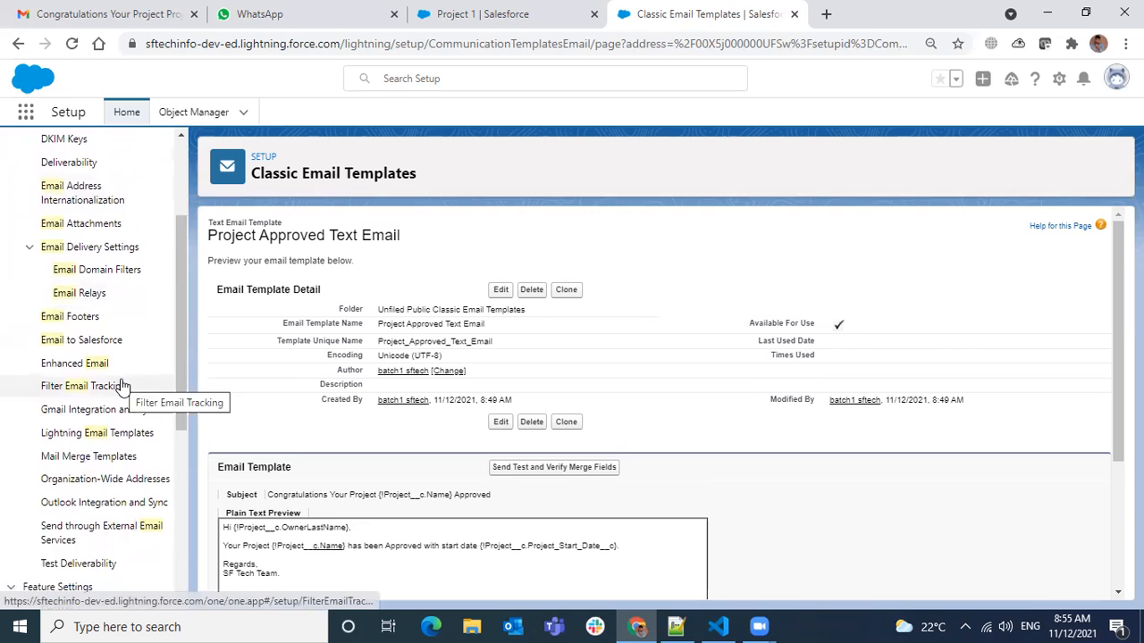
pyautogui.scroll(-1, 121, 384)
pyautogui.scroll(-3, 123, 386)
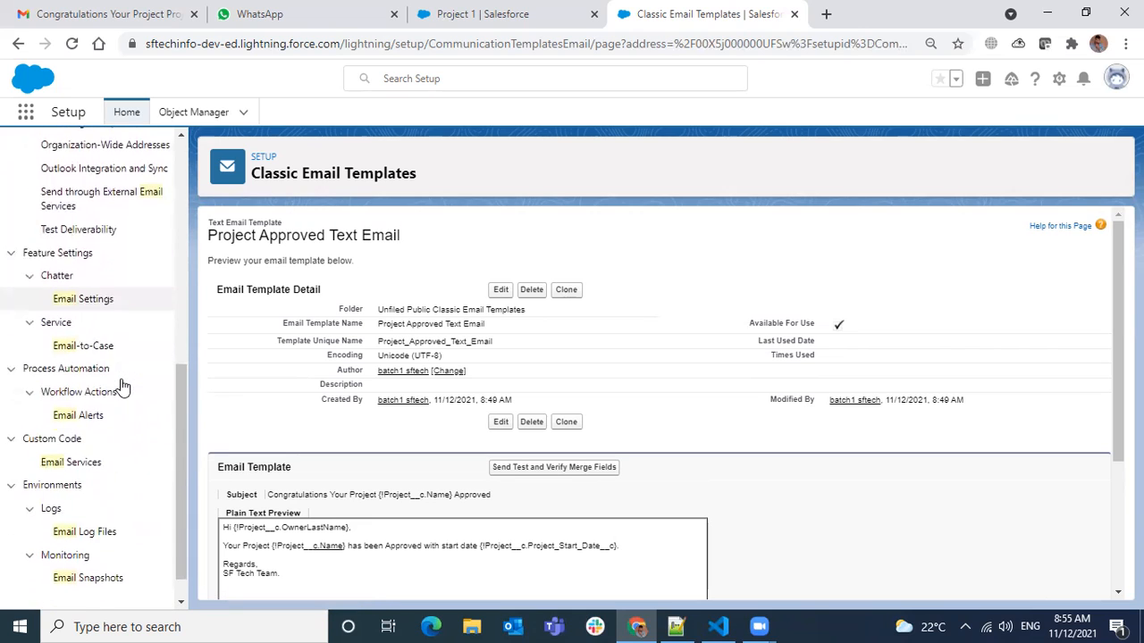
pyautogui.scroll(-1, 123, 386)
pyautogui.scroll(3, 122, 386)
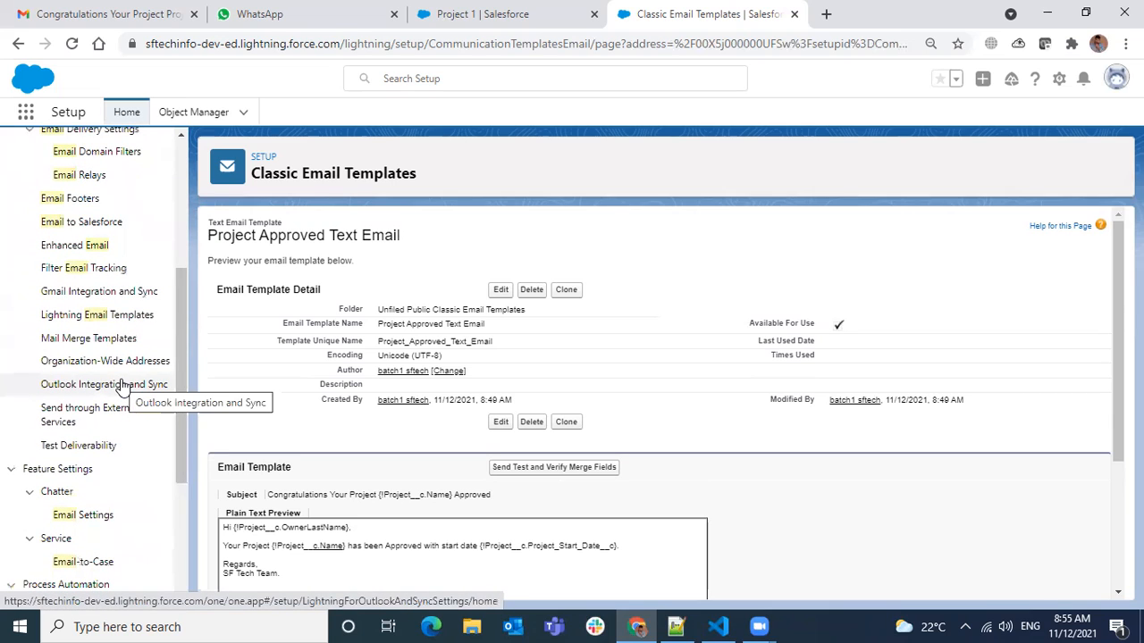
pyautogui.scroll(1, 184, 305)
pyautogui.moveTo(184, 305); pyautogui.dragTo(188, 174)
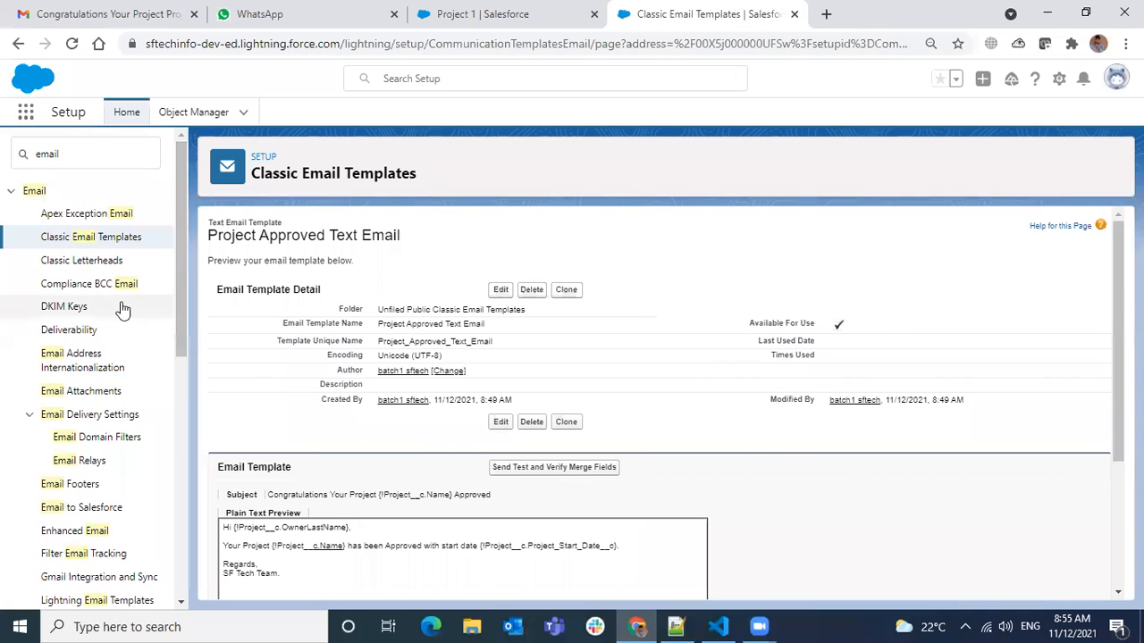
# Create a new Classic Email Templates folder labelled Project Email Templates with the unique name Project_Email_Templates.
pyautogui.click(113, 242)
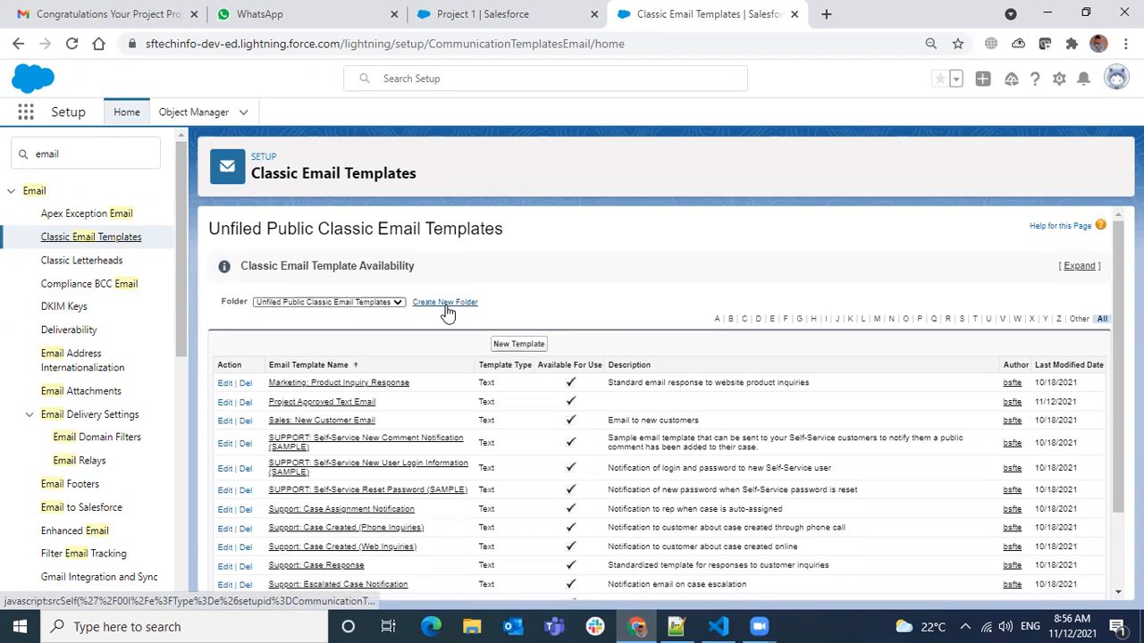
pyautogui.click(446, 305)
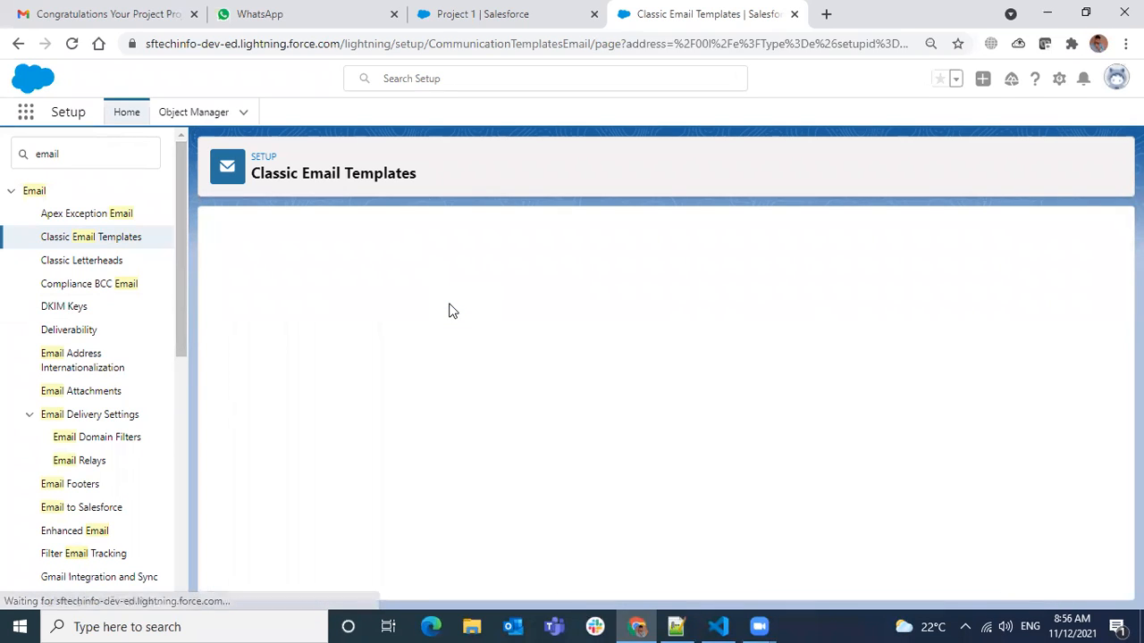
pyautogui.click(425, 329)
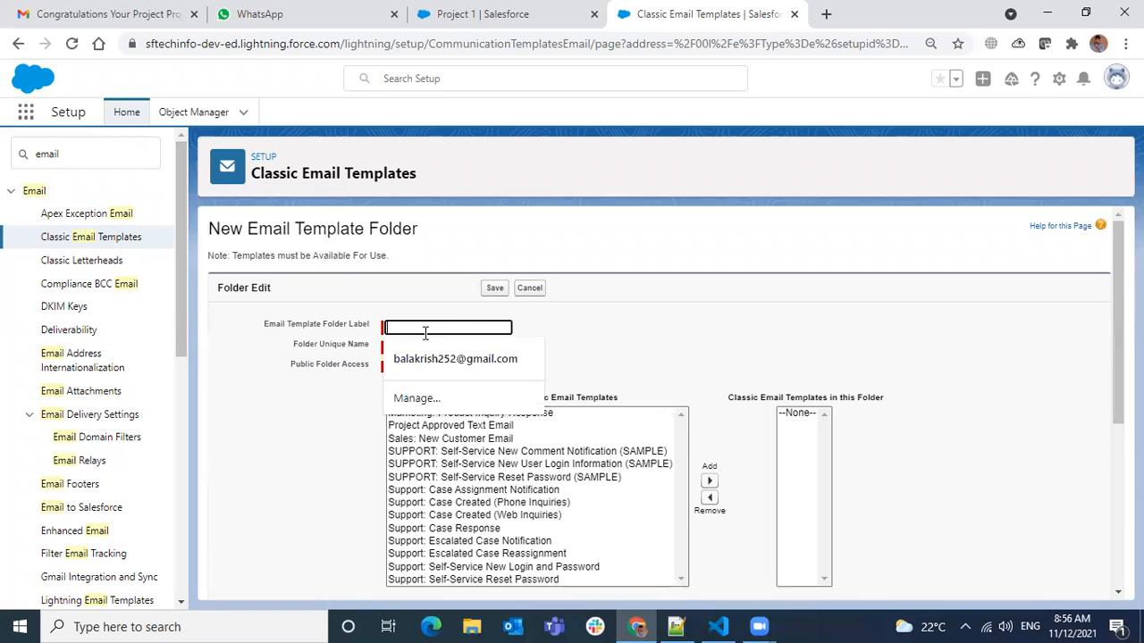
pyautogui.write('Pro')
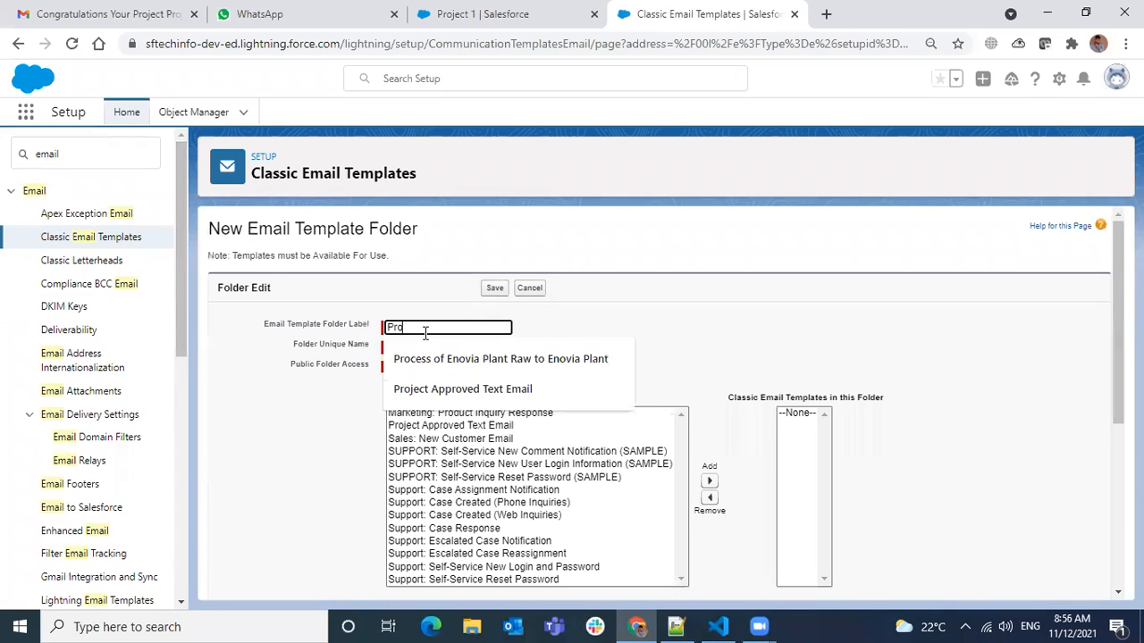
pyautogui.write('ject Email')
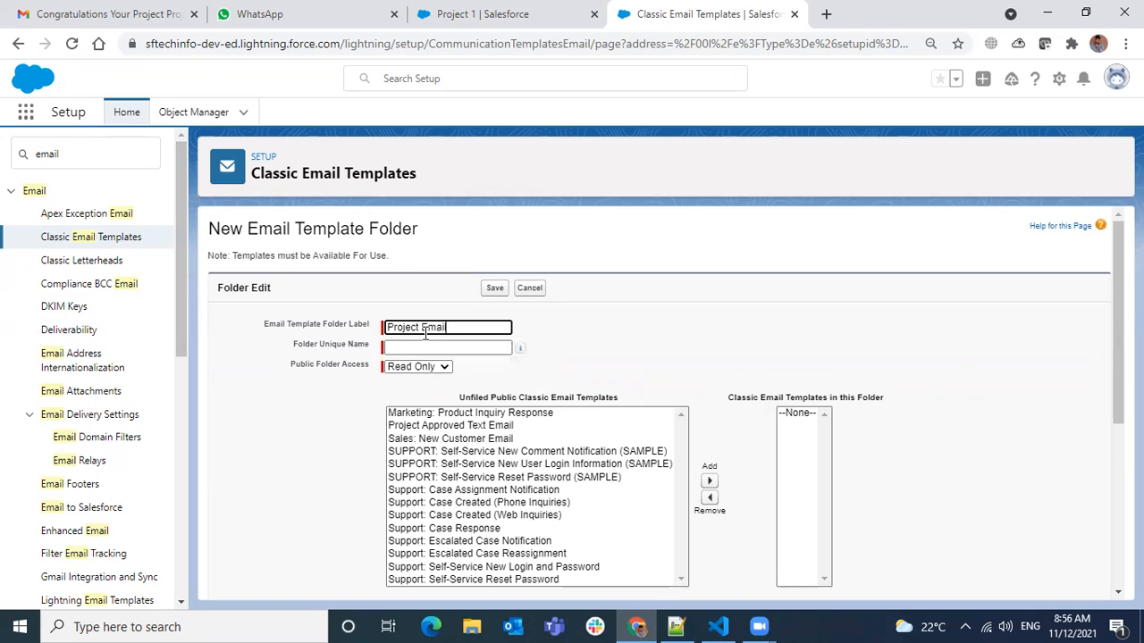
pyautogui.write(' Templates')
pyautogui.click(454, 347)
# Set the folder's public access to Read/Write and add the Project Approved Text Email template to it.
pyautogui.scroll(-3, 502, 462)
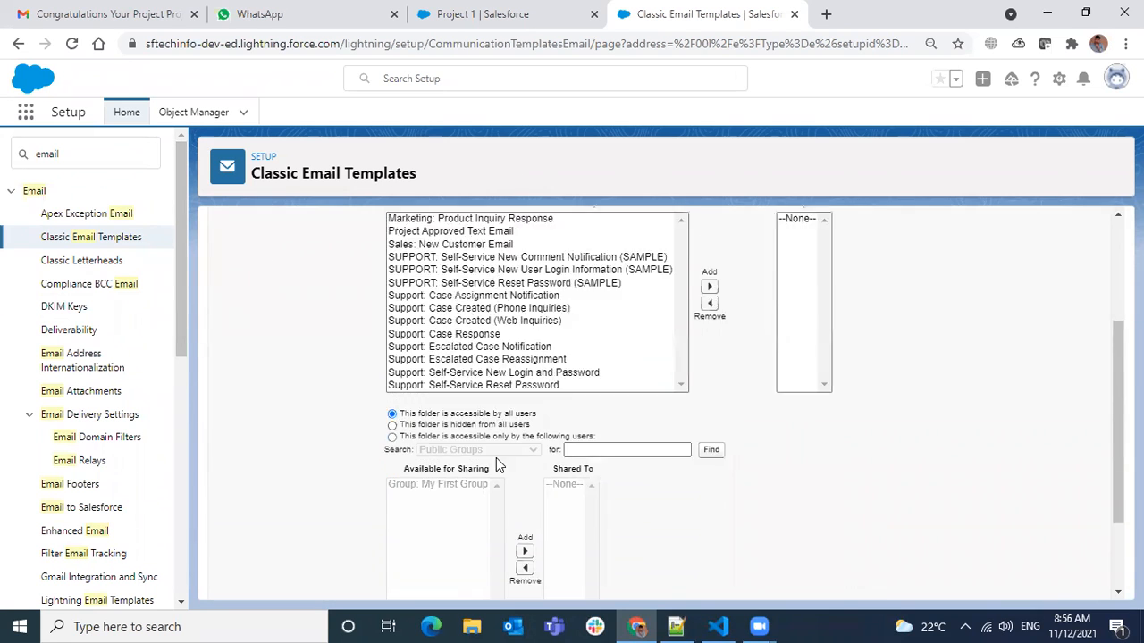
pyautogui.scroll(2, 484, 514)
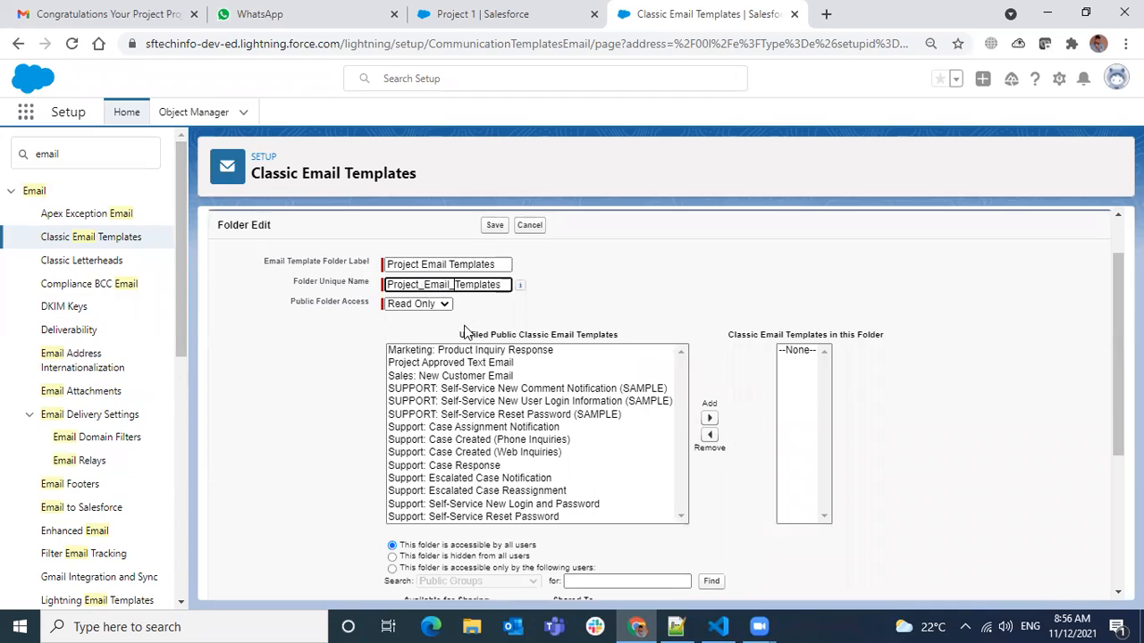
pyautogui.click(426, 305)
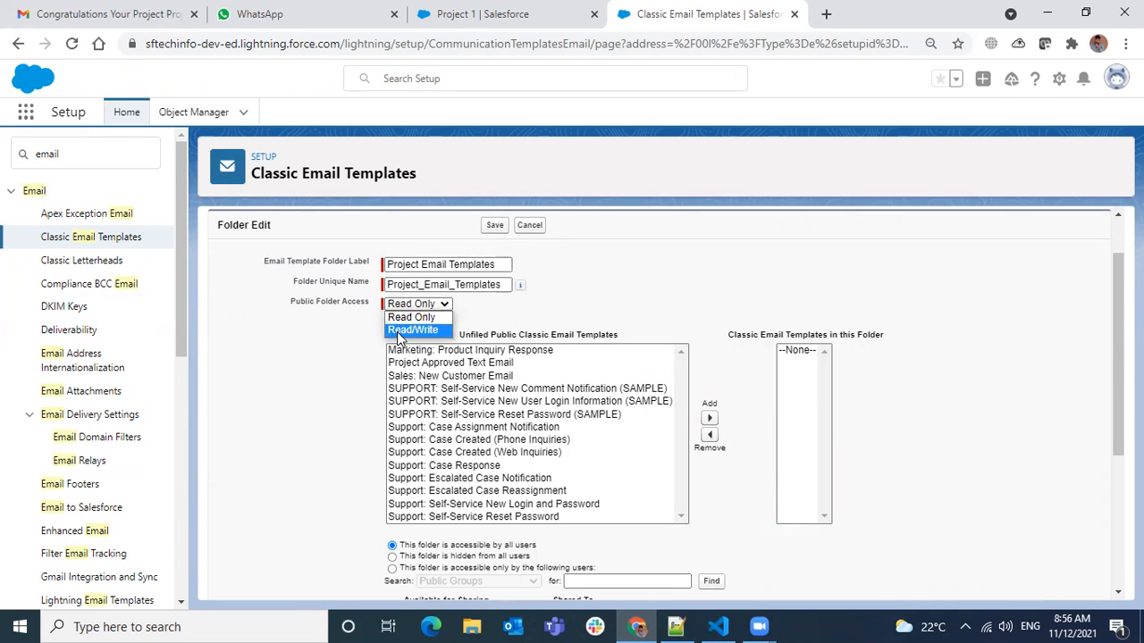
pyautogui.click(396, 333)
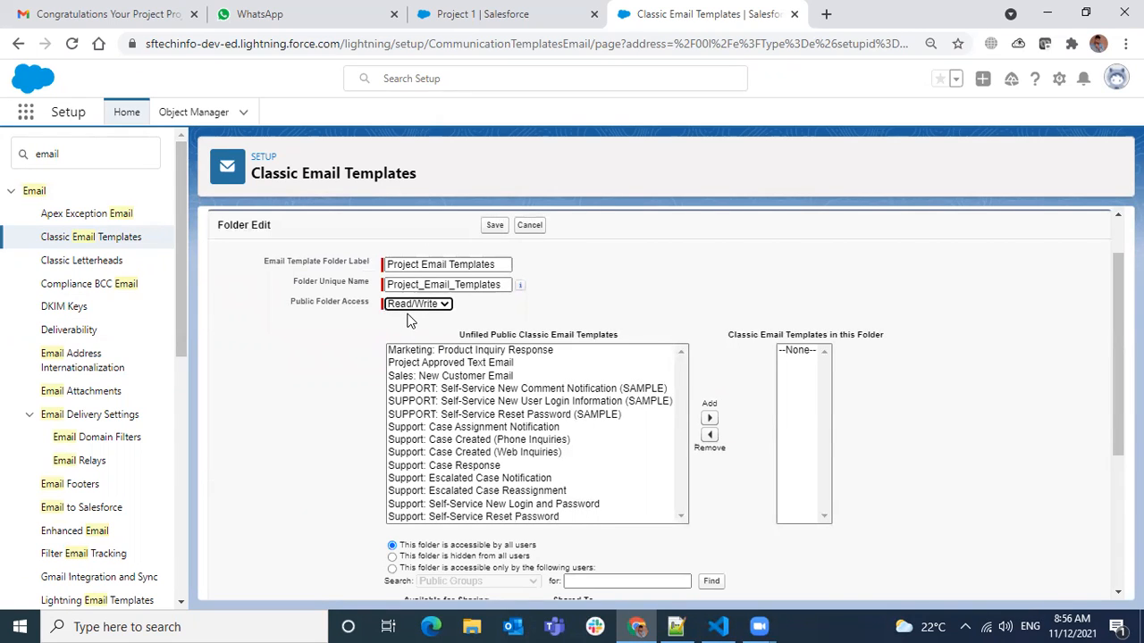
pyautogui.scroll(-2, 506, 469)
pyautogui.scroll(2, 506, 474)
pyautogui.click(506, 364)
pyautogui.click(710, 418)
# Try the hidden and specific-users access options for the folder and look over the group types available for sharing.
pyautogui.scroll(-2, 858, 435)
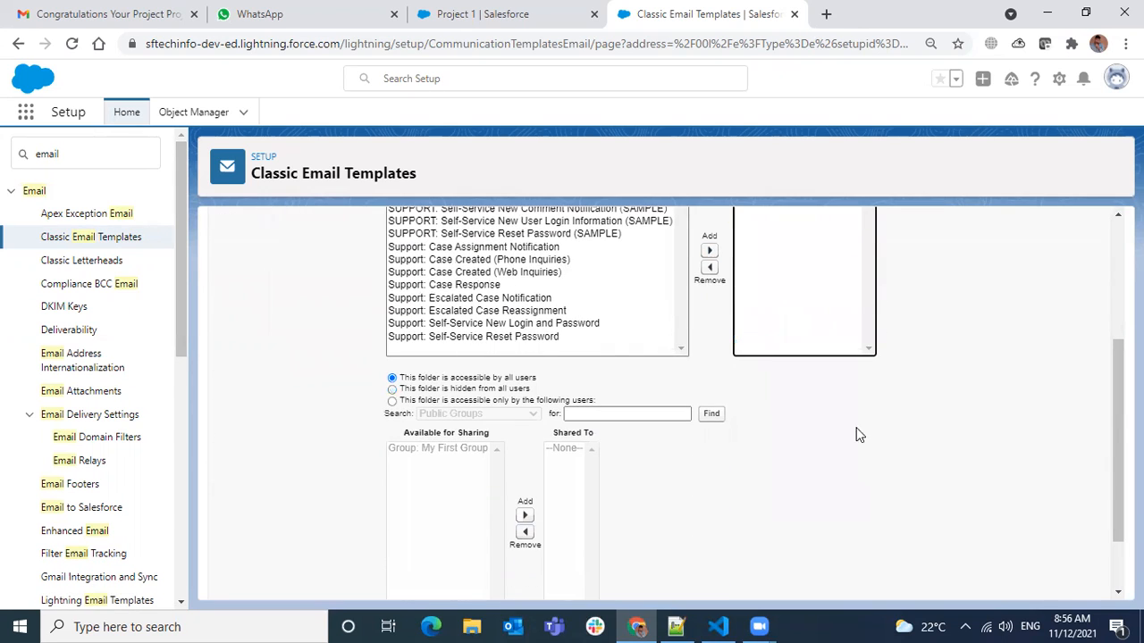
pyautogui.click(491, 389)
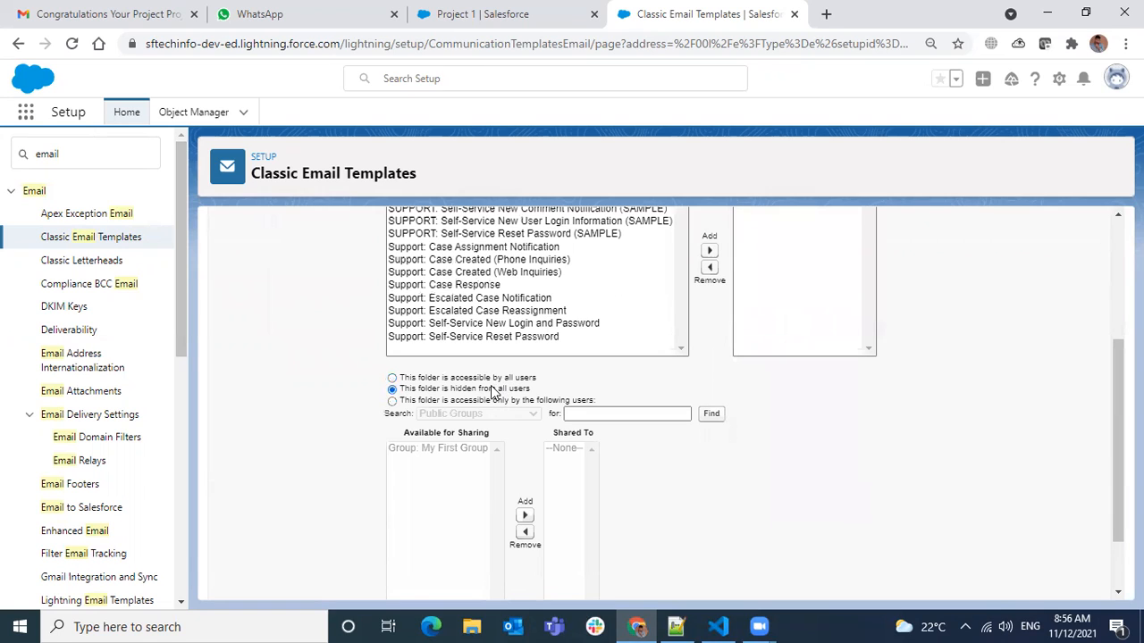
pyautogui.click(483, 402)
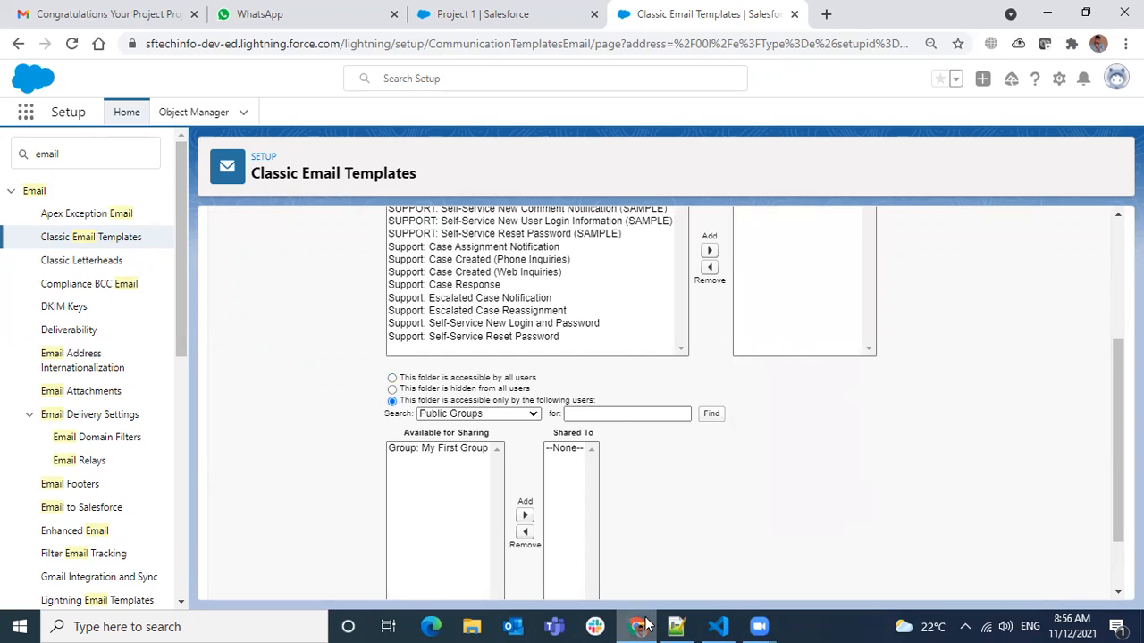
pyautogui.moveTo(651, 626)
pyautogui.scroll(1, 842, 456)
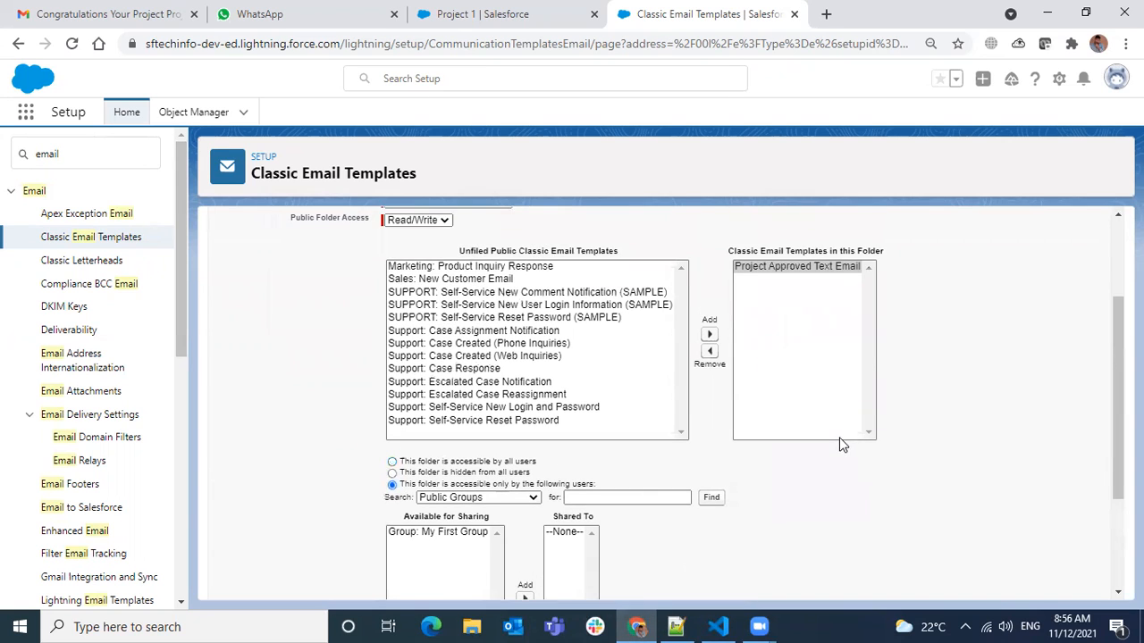
pyautogui.scroll(-2, 838, 441)
pyautogui.click(496, 331)
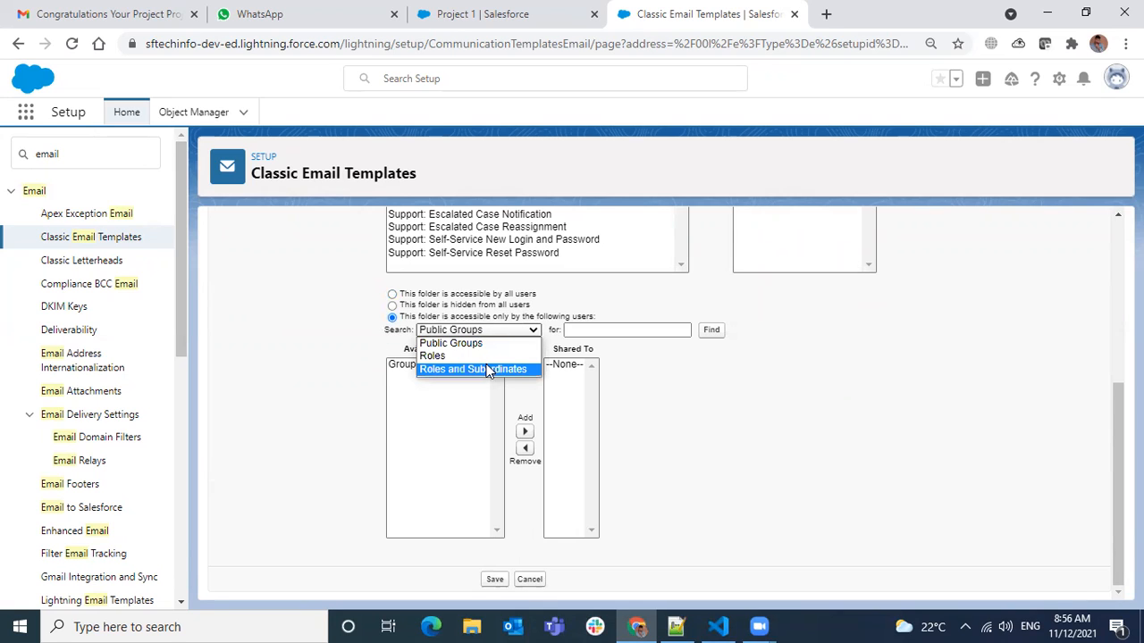
pyautogui.click(420, 299)
pyautogui.click(420, 299)
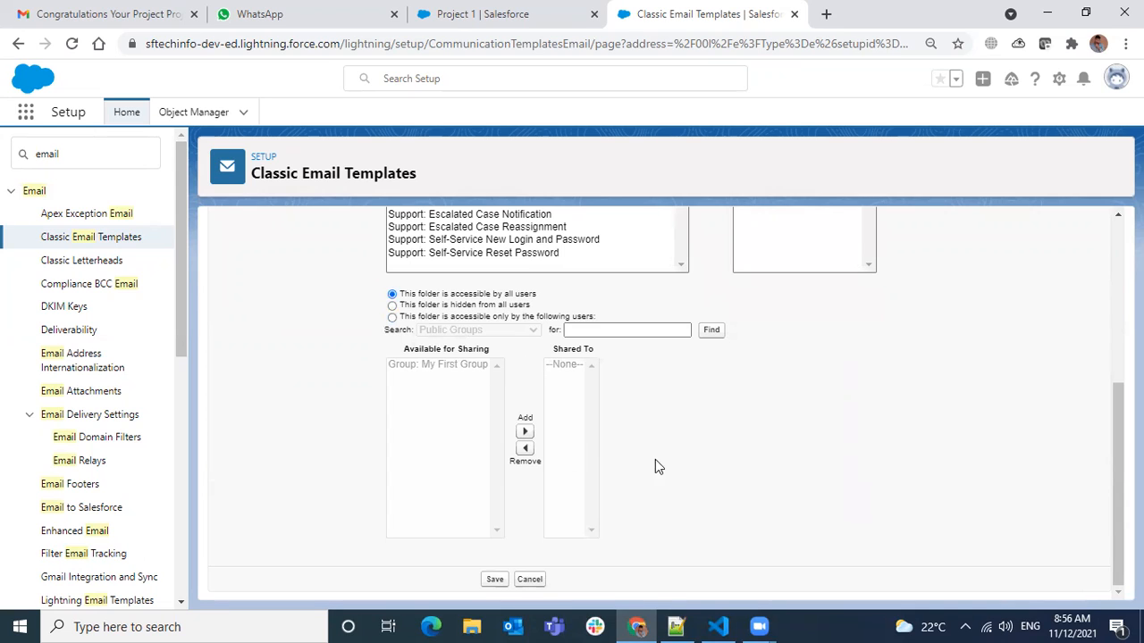
pyautogui.click(450, 306)
pyautogui.click(454, 317)
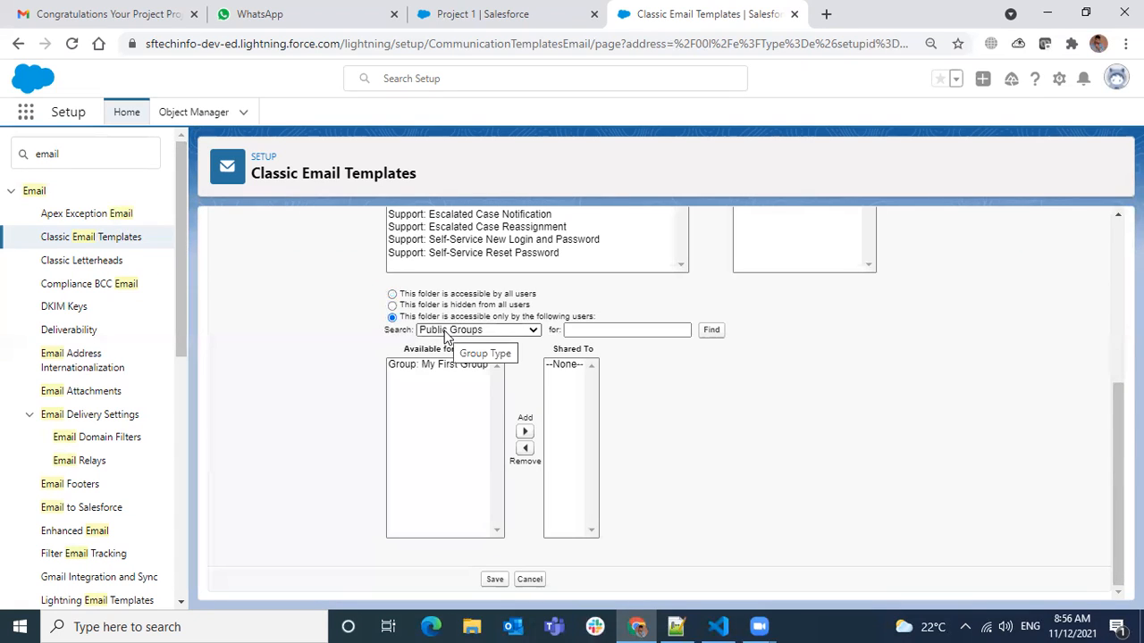
pyautogui.click(447, 333)
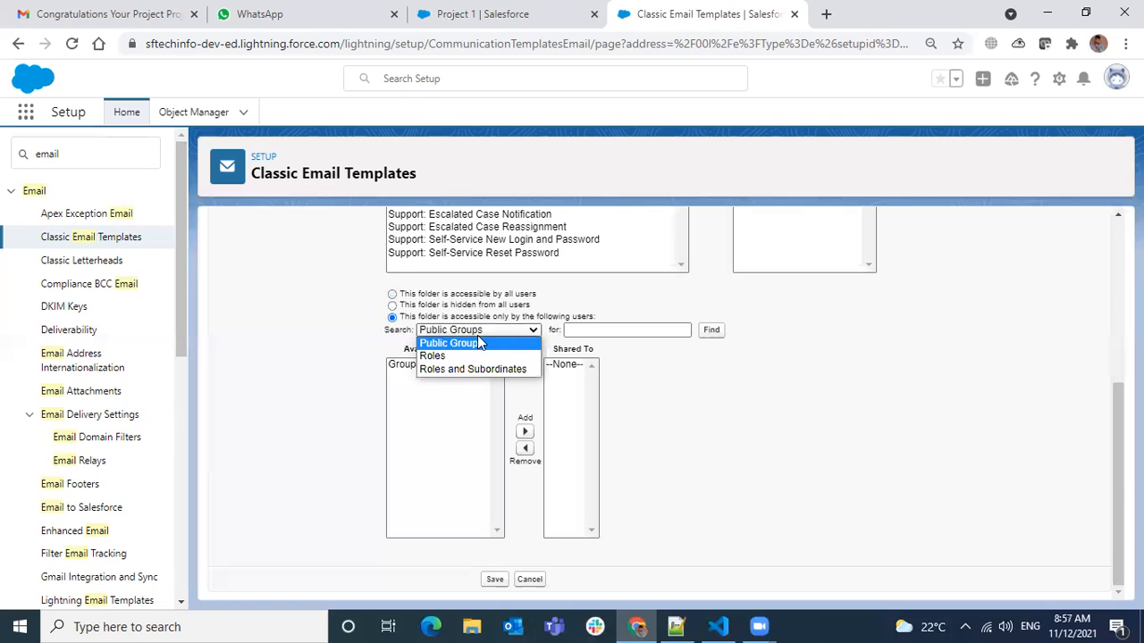
# Make the Project Email Templates folder accessible by all users and save it.
pyautogui.click(430, 294)
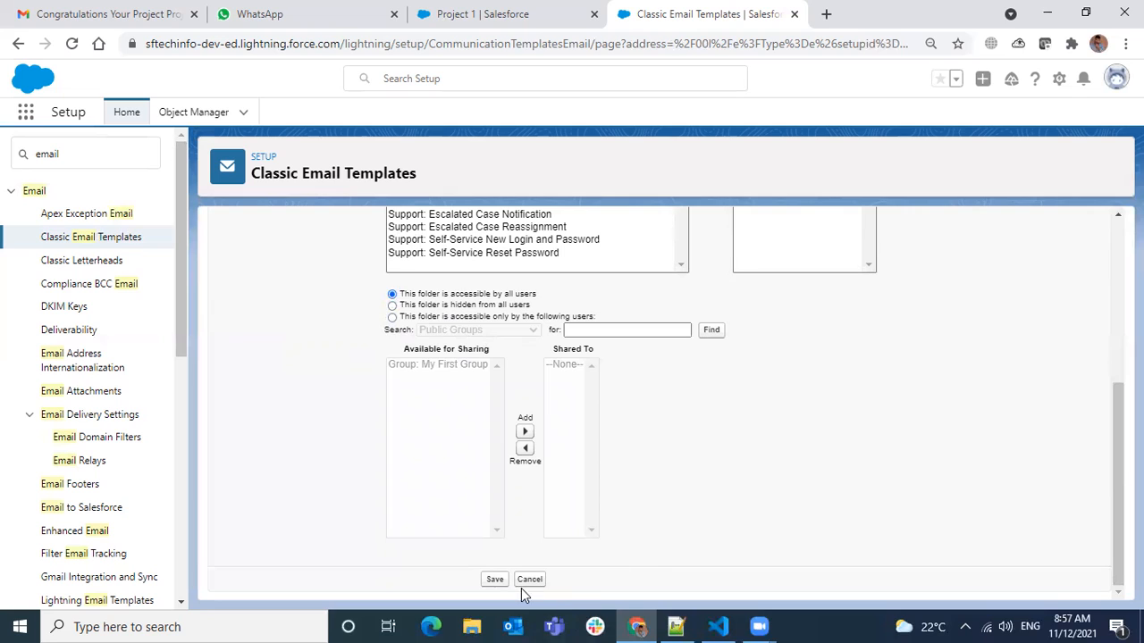
pyautogui.click(496, 580)
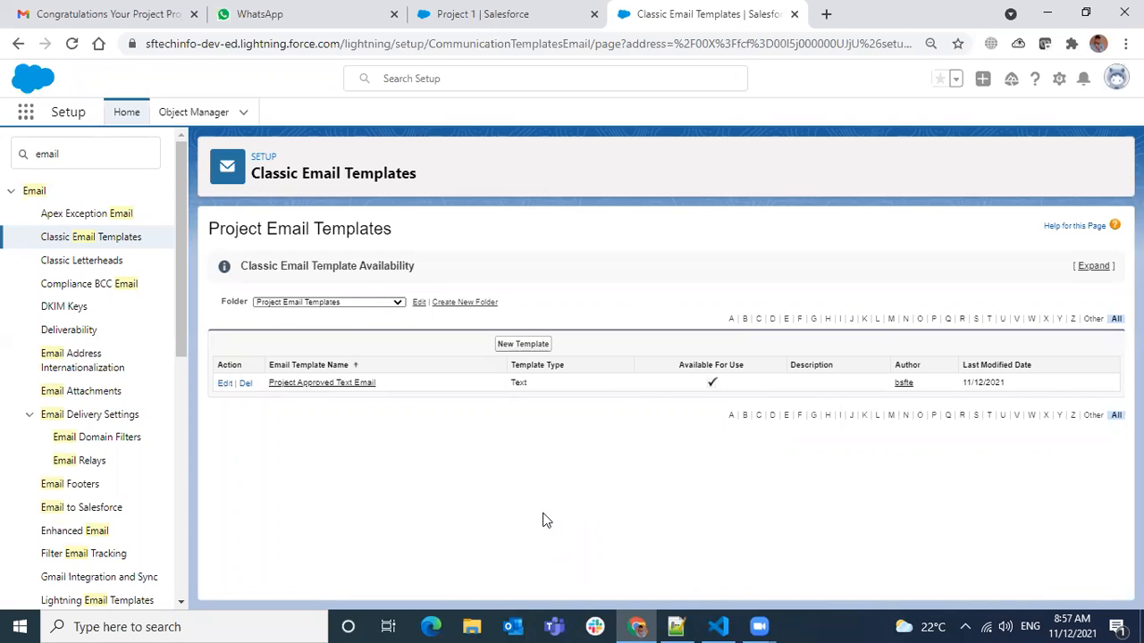
# Check the folder choices in the template list and in a new Text template's settings, and cancel the new template.
pyautogui.click(397, 304)
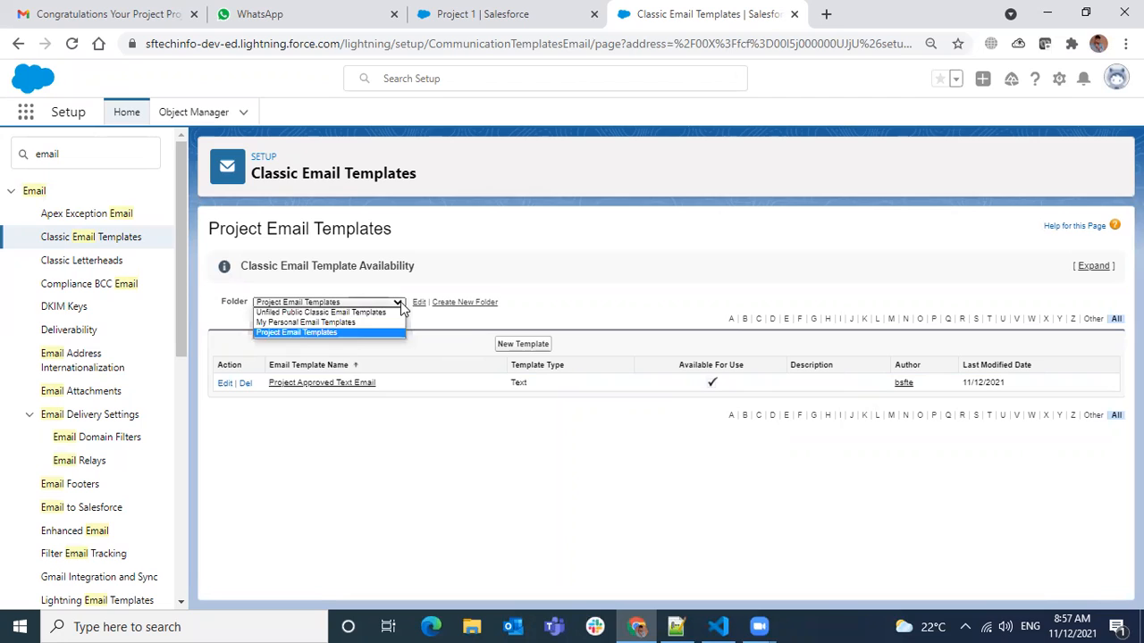
pyautogui.click(404, 379)
pyautogui.click(510, 345)
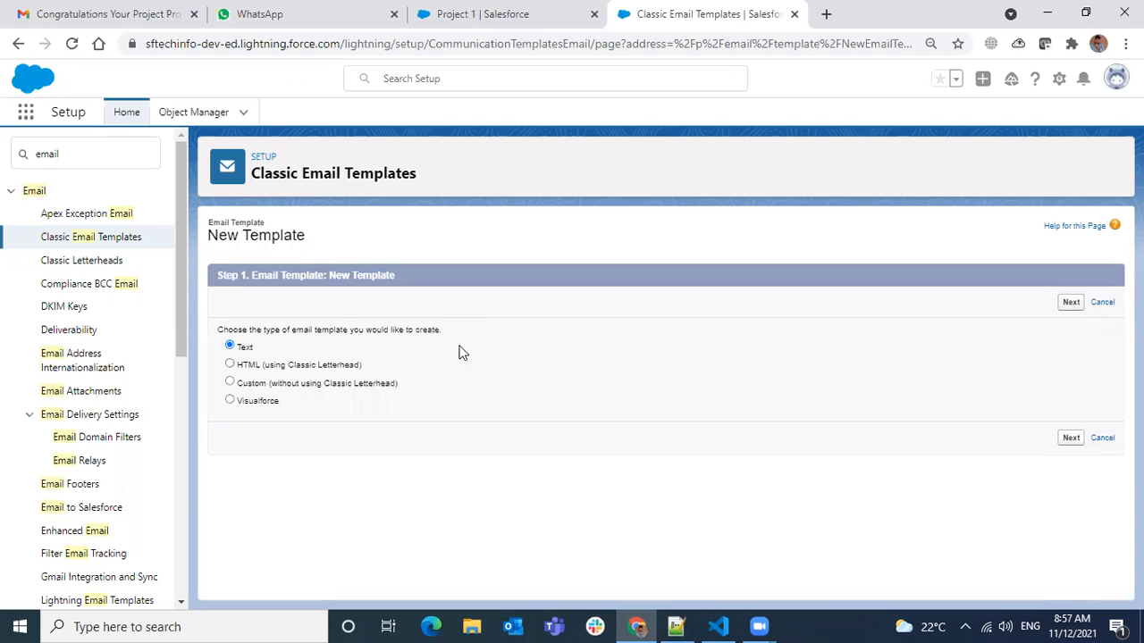
pyautogui.click(1070, 302)
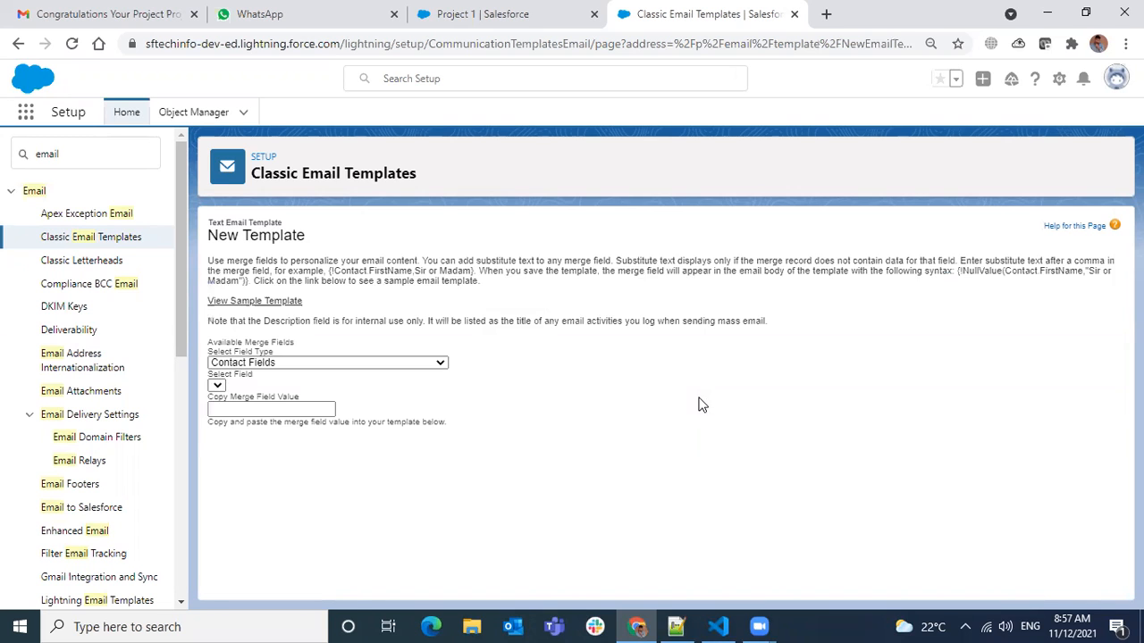
pyautogui.scroll(-3, 593, 434)
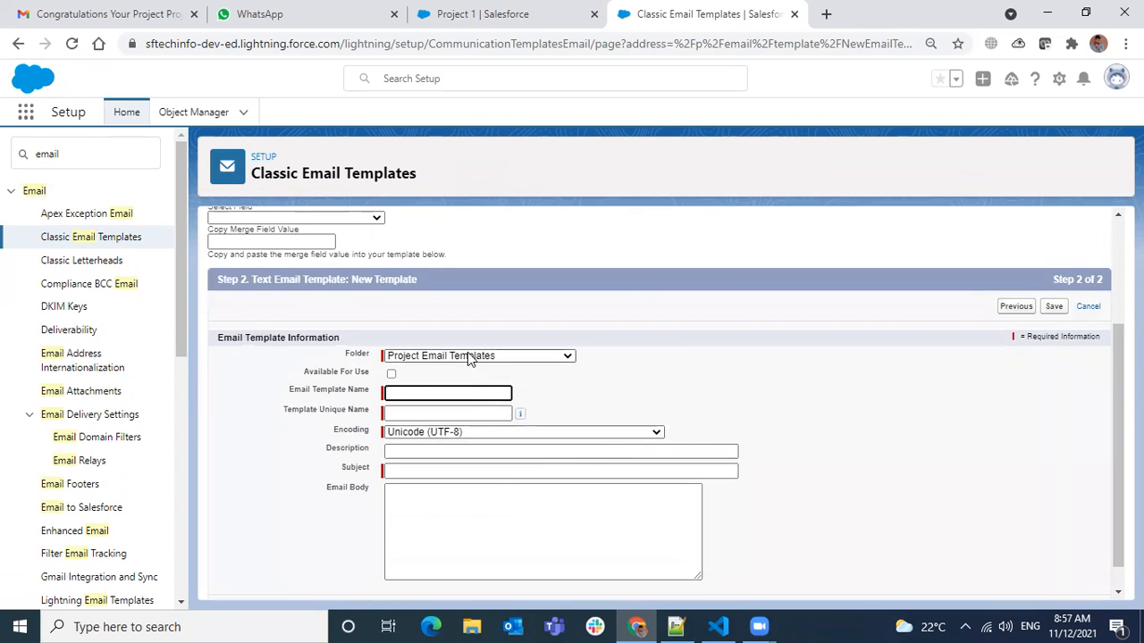
pyautogui.click(469, 358)
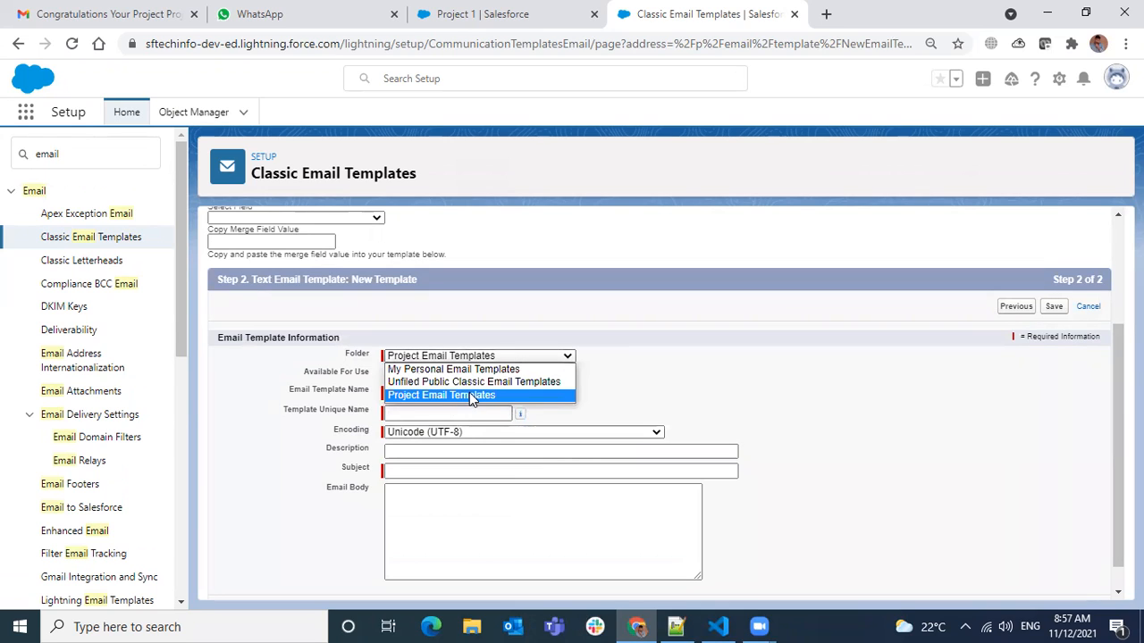
pyautogui.click(1087, 308)
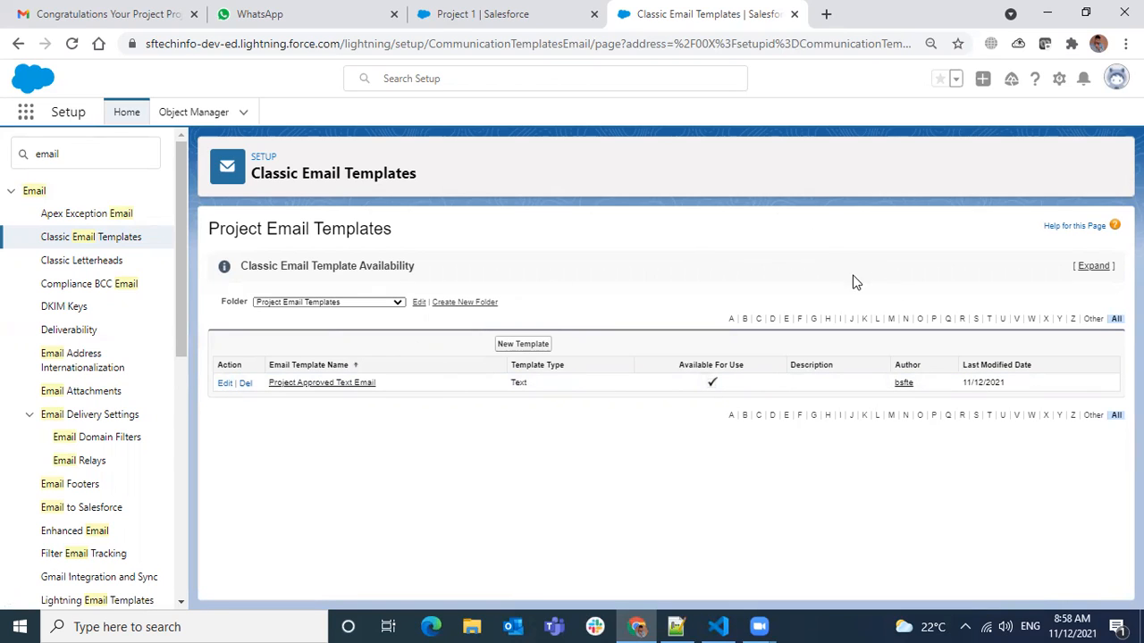
# Read the Classic Email Template Availability details and review the Project Email Templates folder's settings without changing them.
pyautogui.click(1094, 264)
pyautogui.scroll(-1, 854, 364)
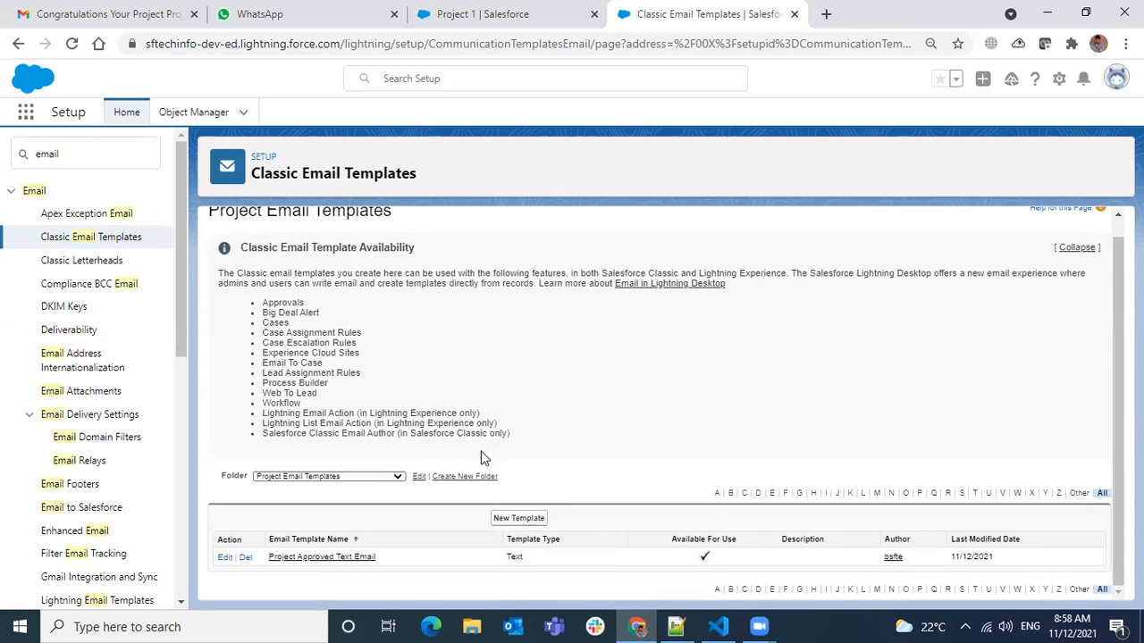
pyautogui.click(417, 478)
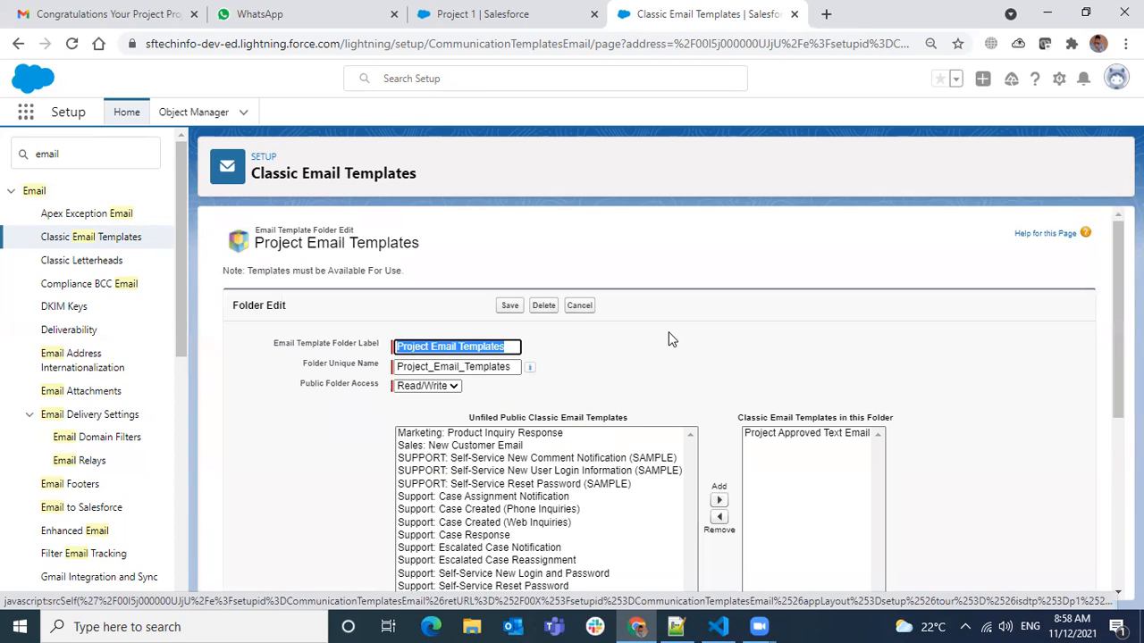
pyautogui.scroll(-4, 672, 335)
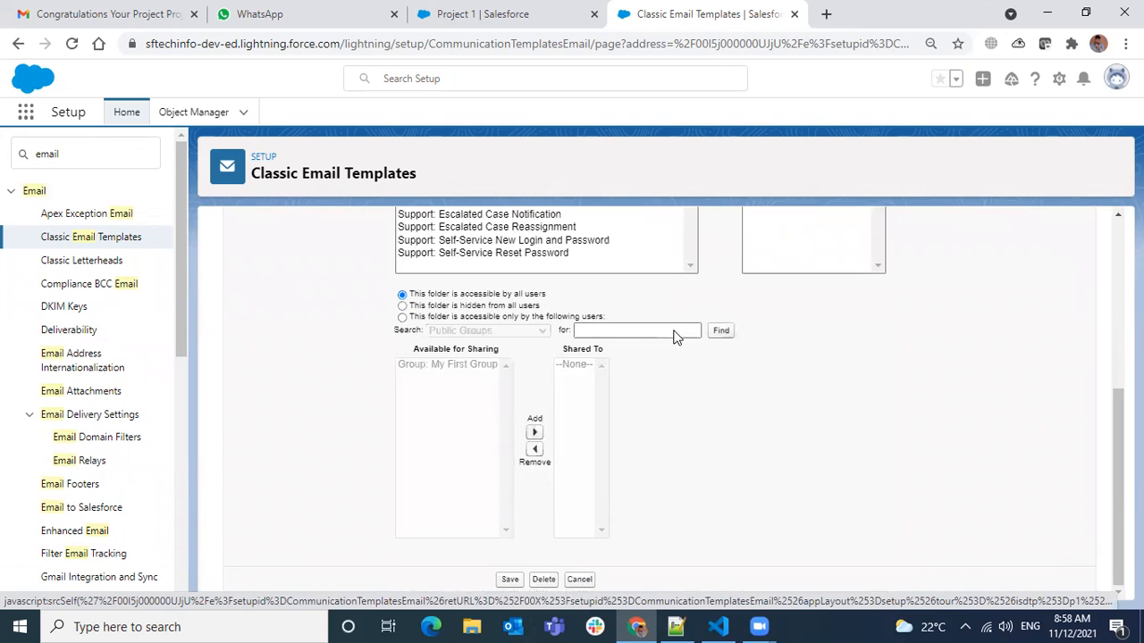
pyautogui.scroll(4, 674, 335)
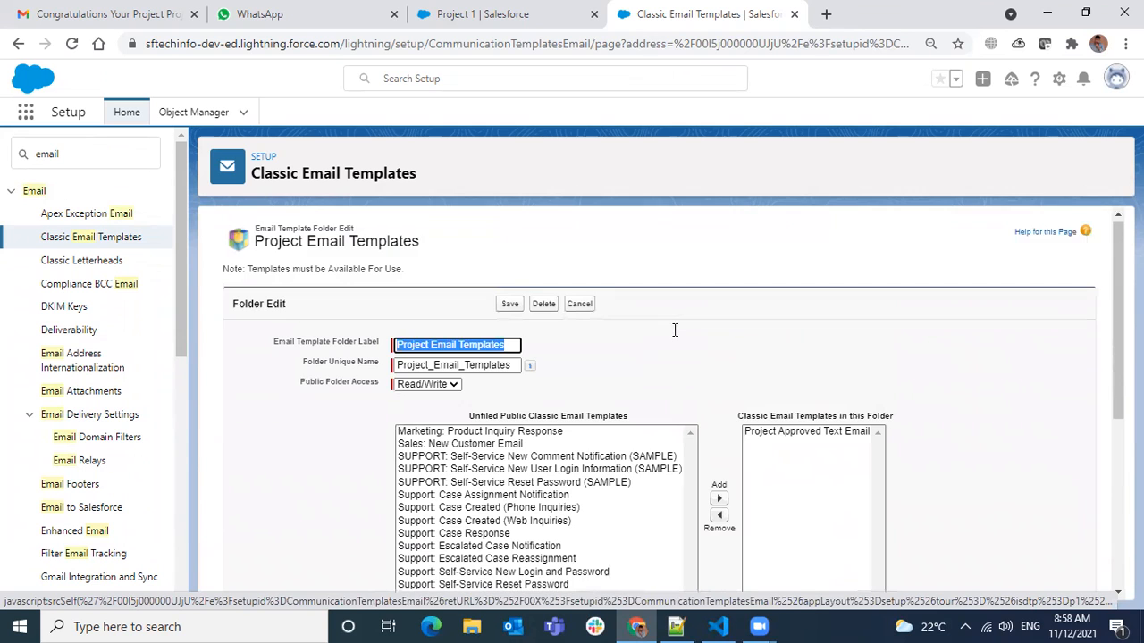
pyautogui.click(580, 305)
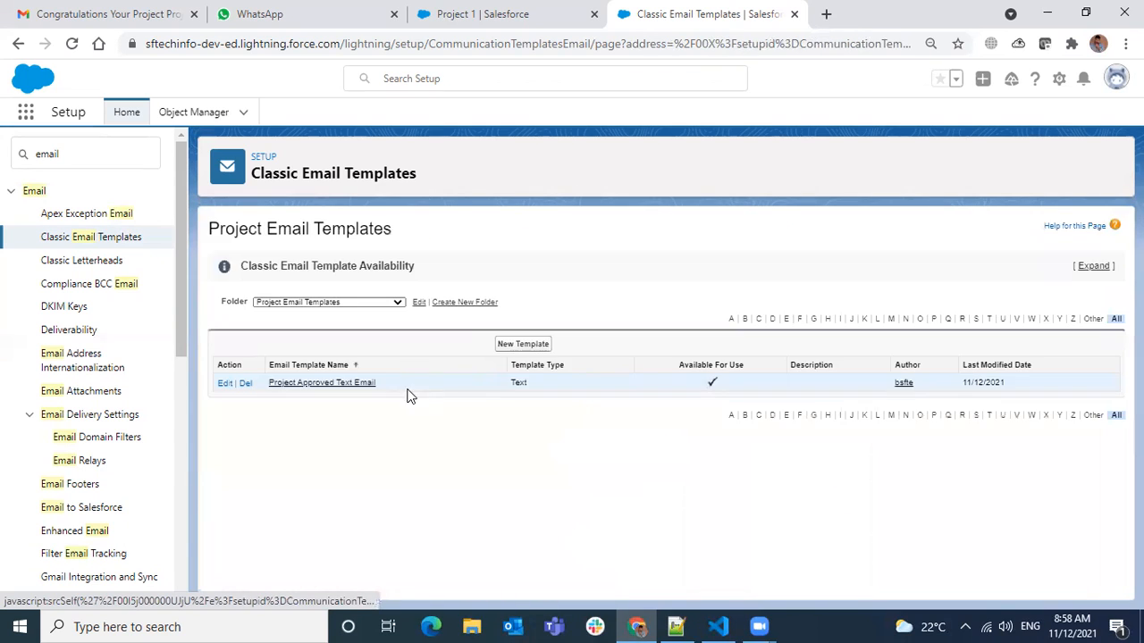
# Reopen the Project Email Templates folder for editing, look over its assigned templates and sharing options, and cancel without saving.
pyautogui.click(297, 303)
pyautogui.click(436, 284)
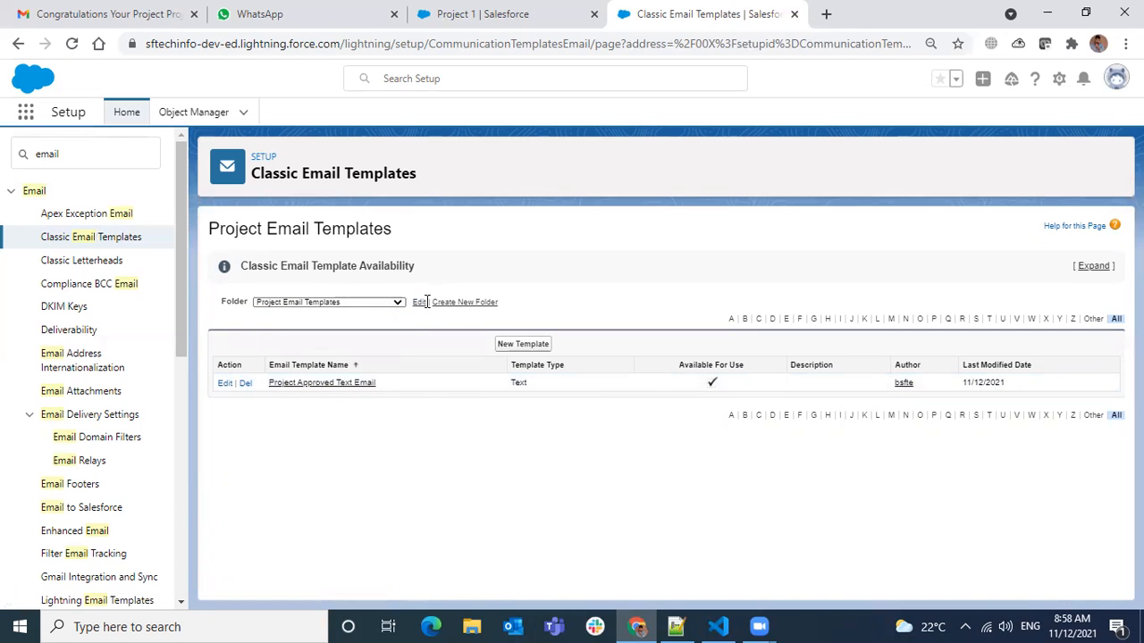
pyautogui.click(419, 302)
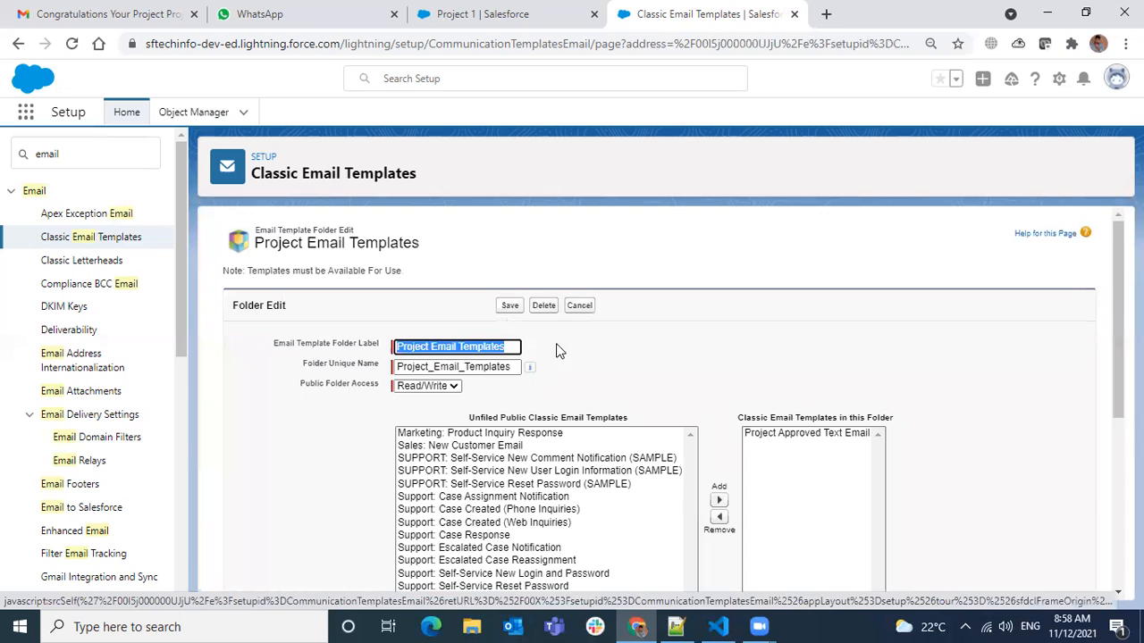
pyautogui.scroll(-2, 500, 321)
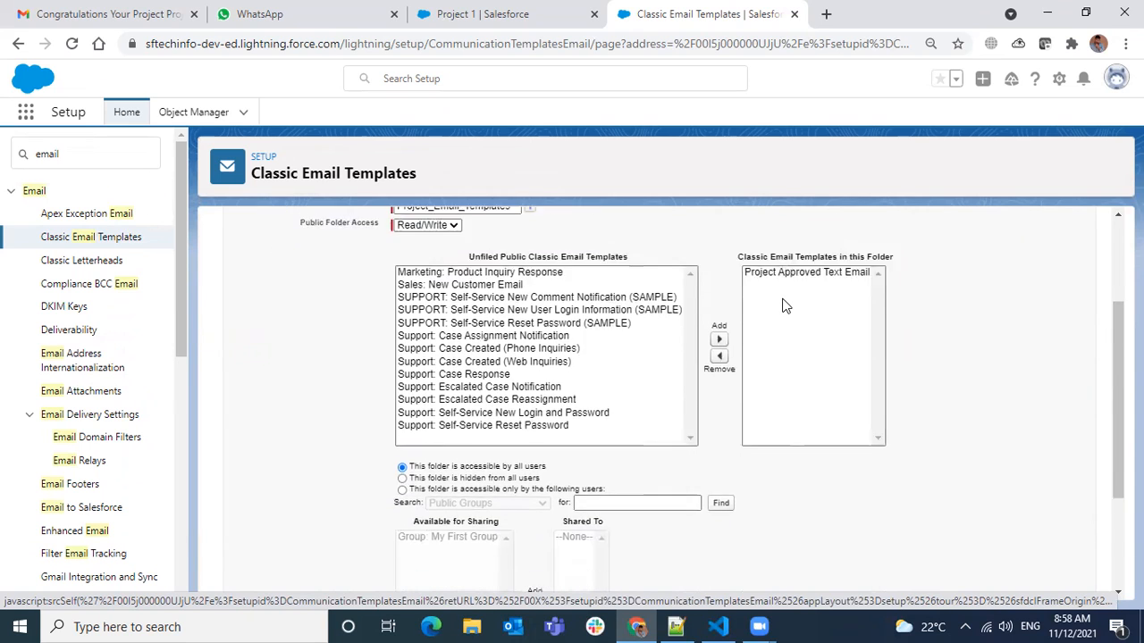
pyautogui.scroll(-1, 783, 306)
pyautogui.scroll(1, 792, 184)
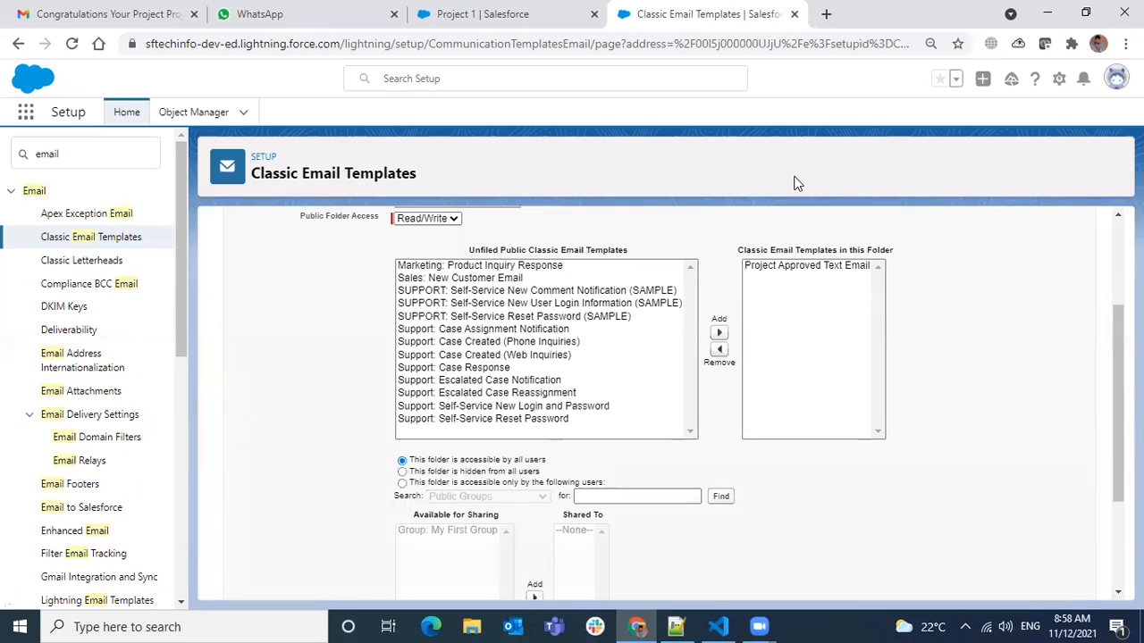
pyautogui.scroll(-1, 471, 459)
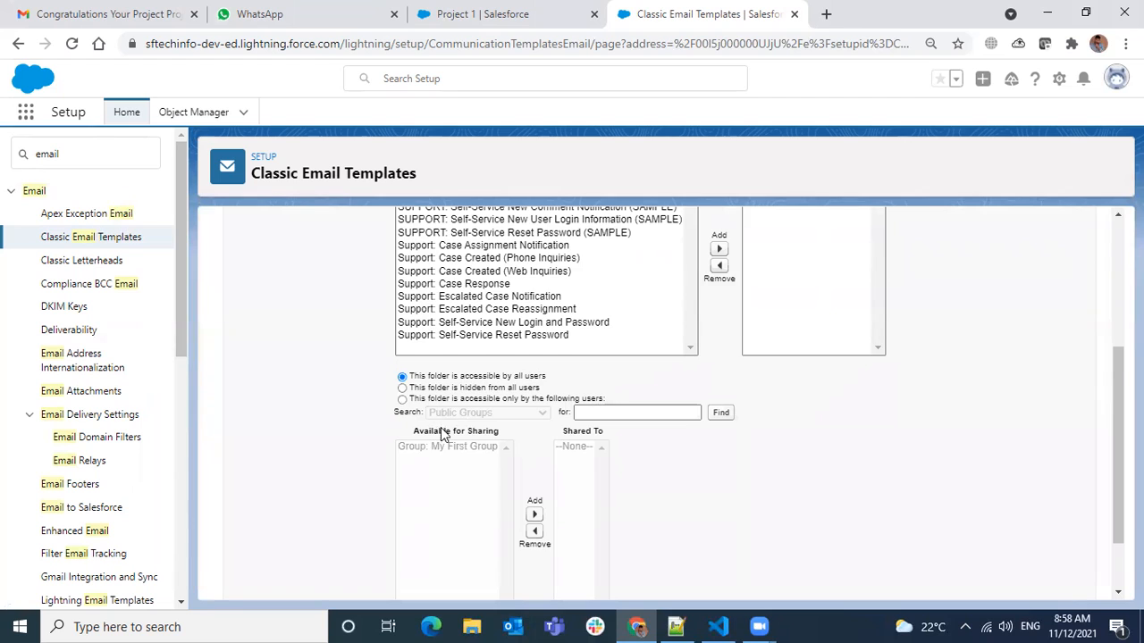
pyautogui.scroll(-1, 438, 434)
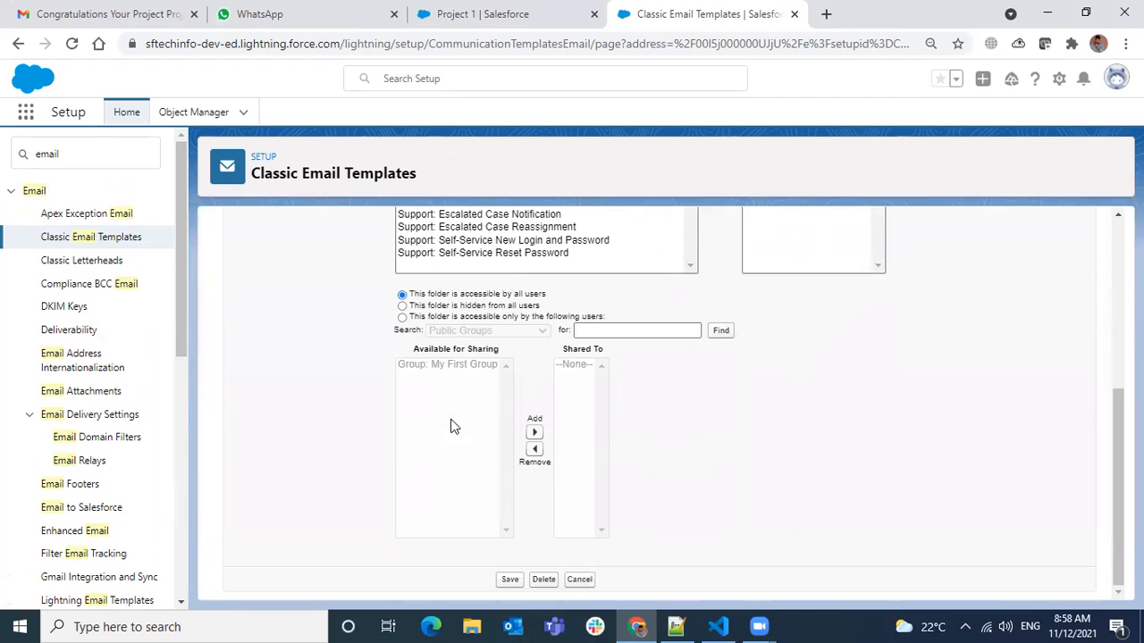
pyautogui.click(578, 580)
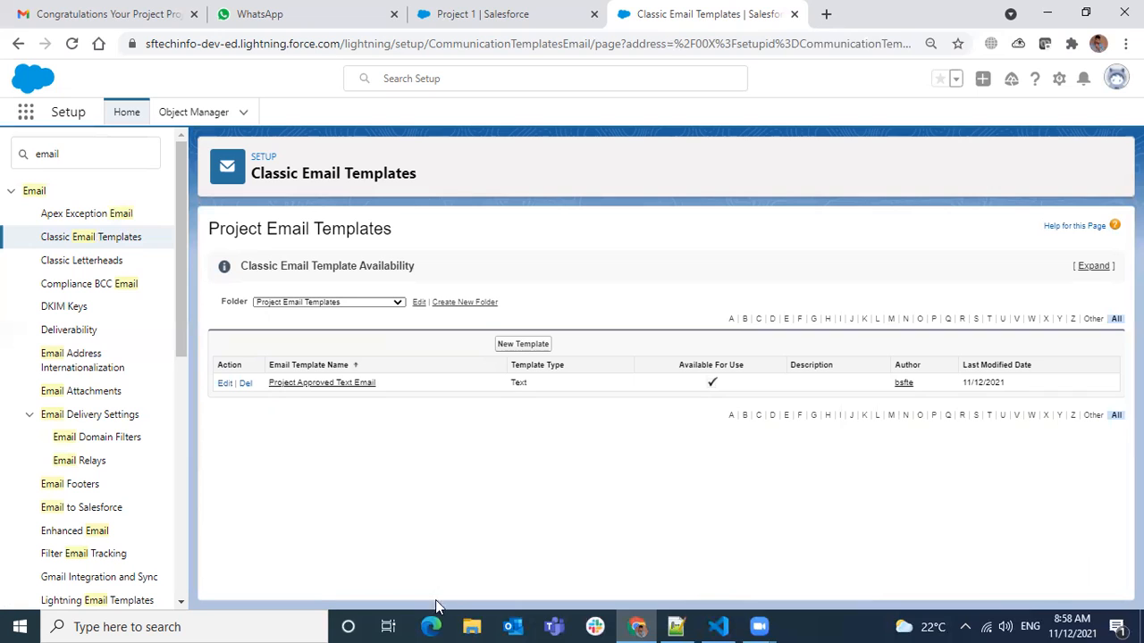
# Switch to Admin Class Notes in Notepad++, check the system calendar against the remaining topics, and save the notes.
pyautogui.click(676, 626)
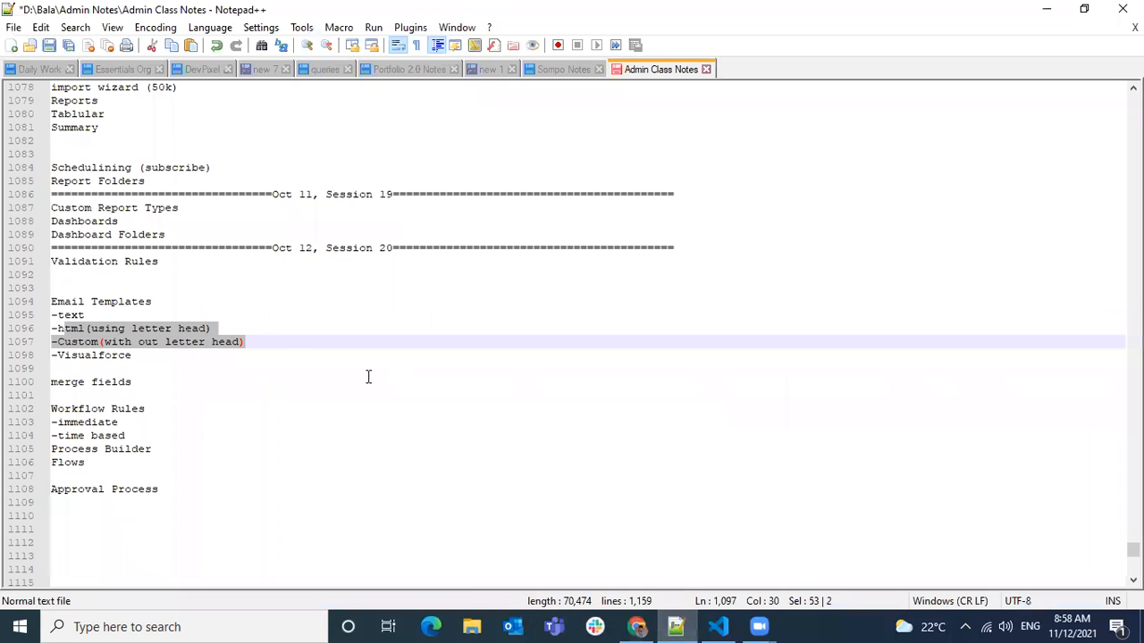
pyautogui.click(217, 291)
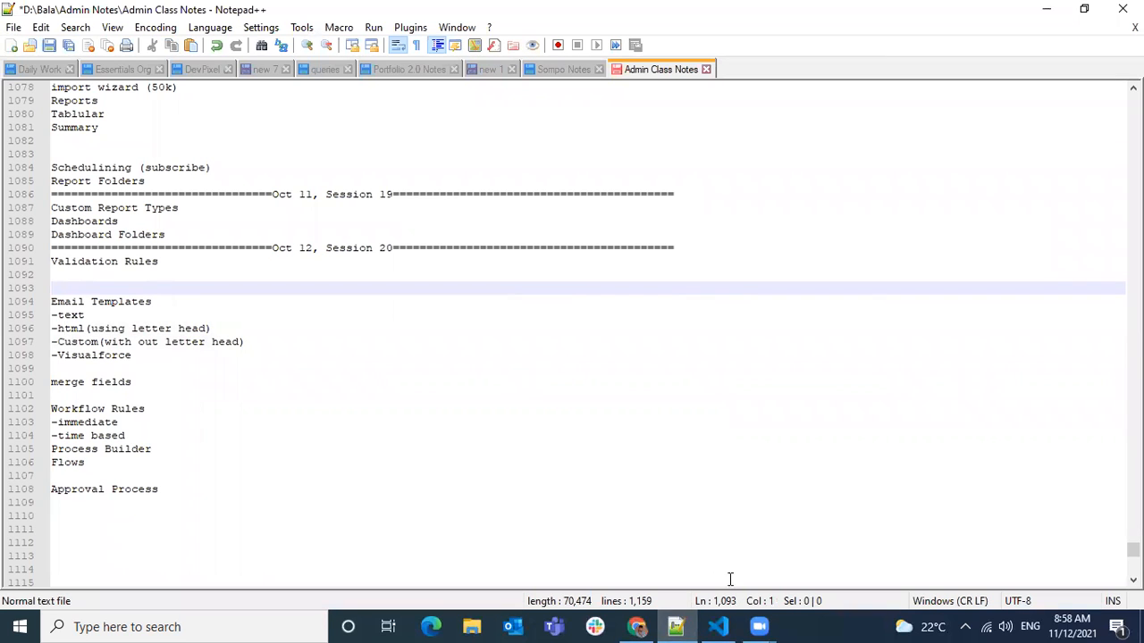
pyautogui.click(1088, 624)
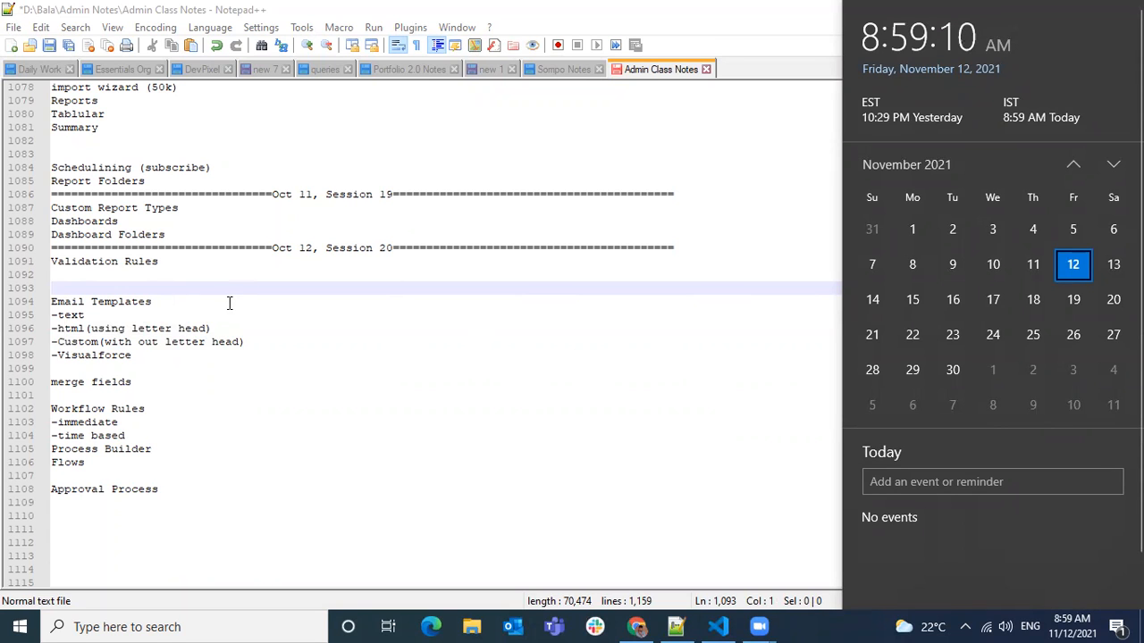
pyautogui.moveTo(166, 288); pyautogui.dragTo(166, 403)
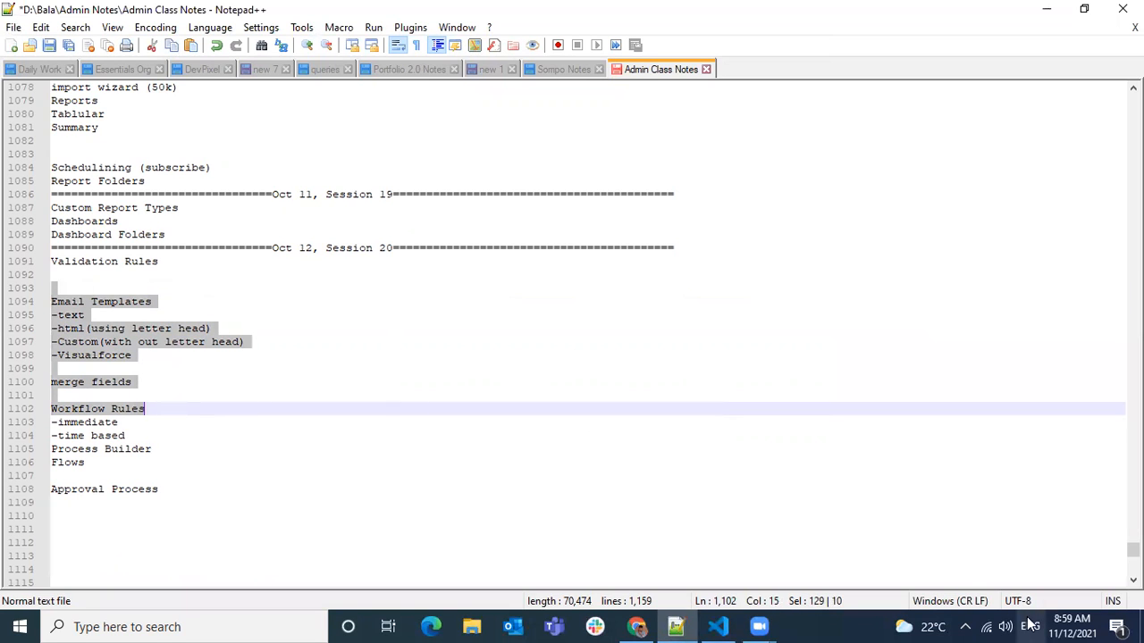
pyautogui.click(1071, 626)
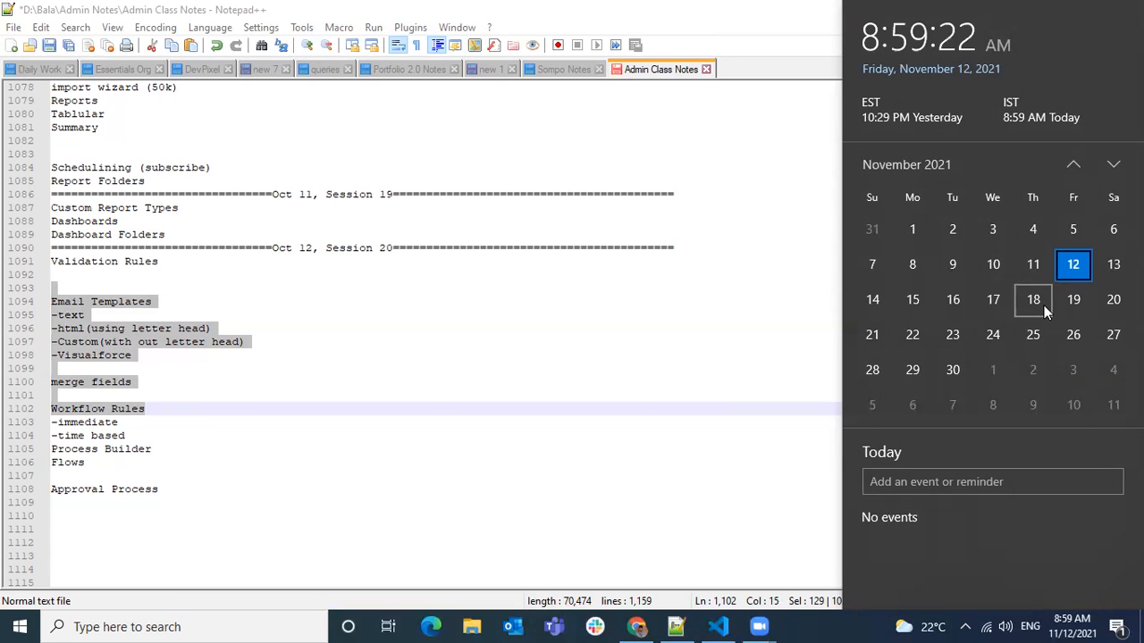
pyautogui.click(416, 259)
pyautogui.hotkey('ctrl', 's')
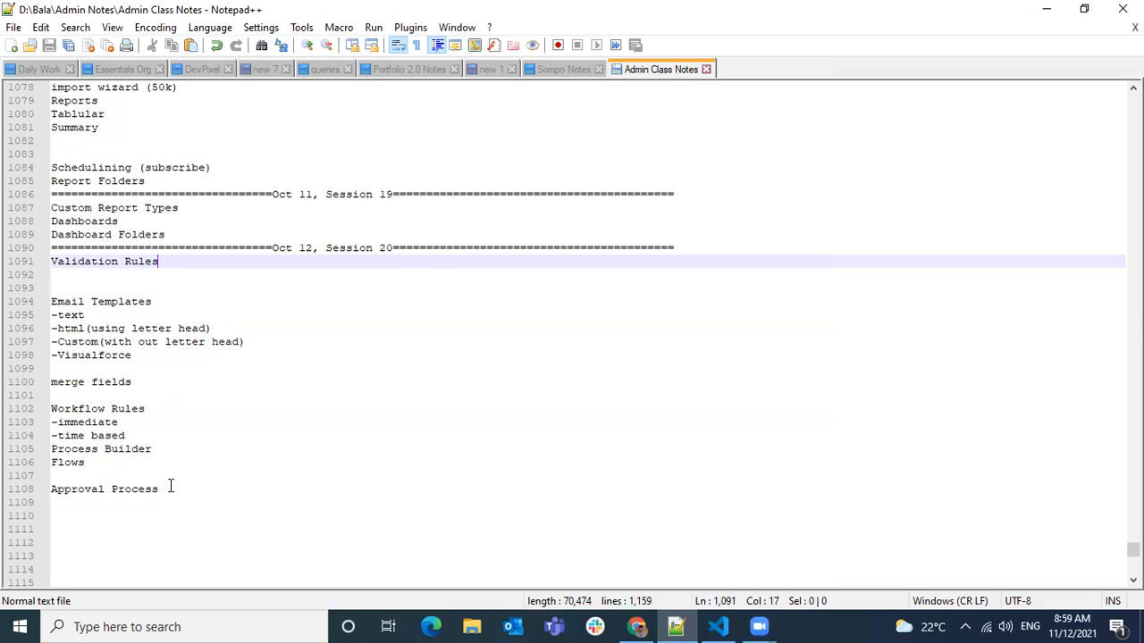
# Insert a full-width separator line of equals signs below "-text" in the Email Templates list.
pyautogui.moveTo(170, 489); pyautogui.dragTo(46, 338)
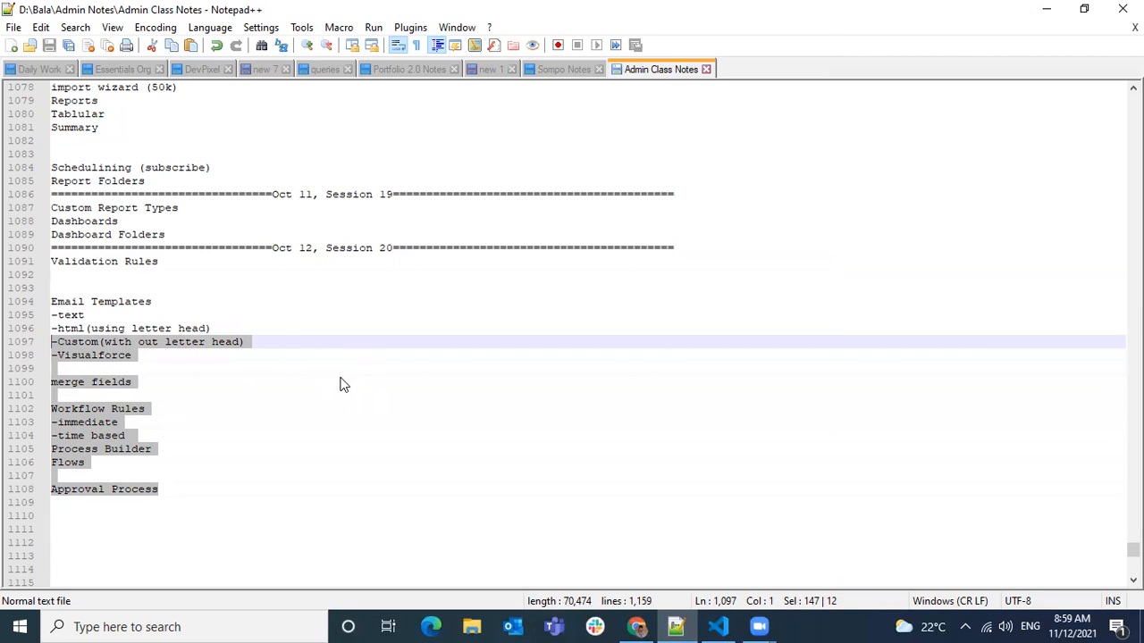
pyautogui.click(128, 316)
pyautogui.press('Return')
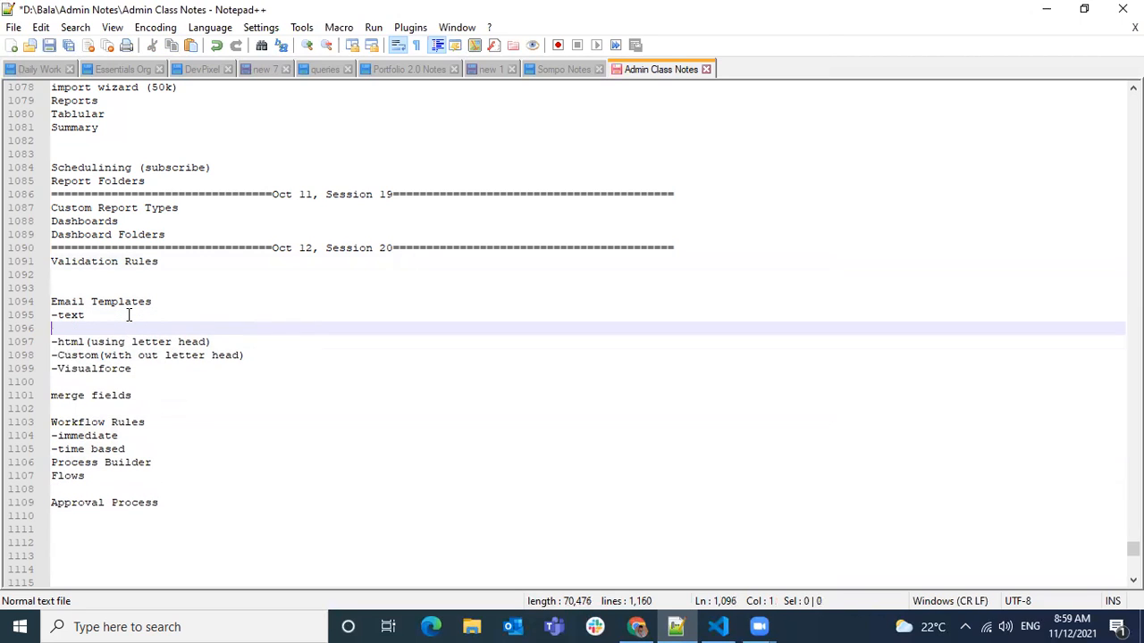
pyautogui.write('================================')
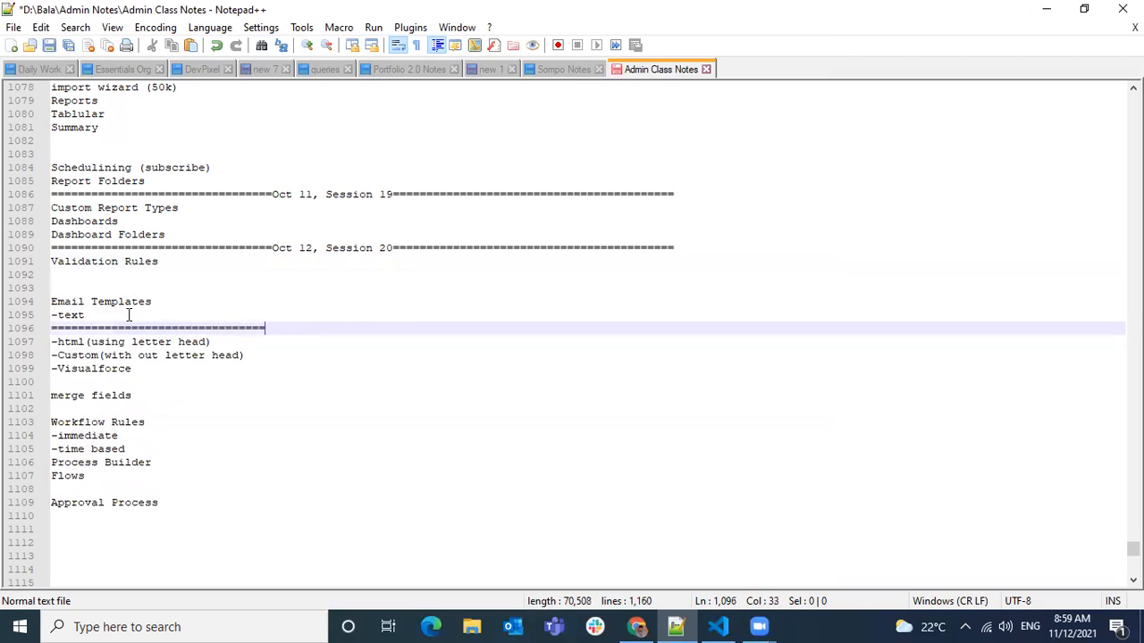
pyautogui.write('=============================================================')
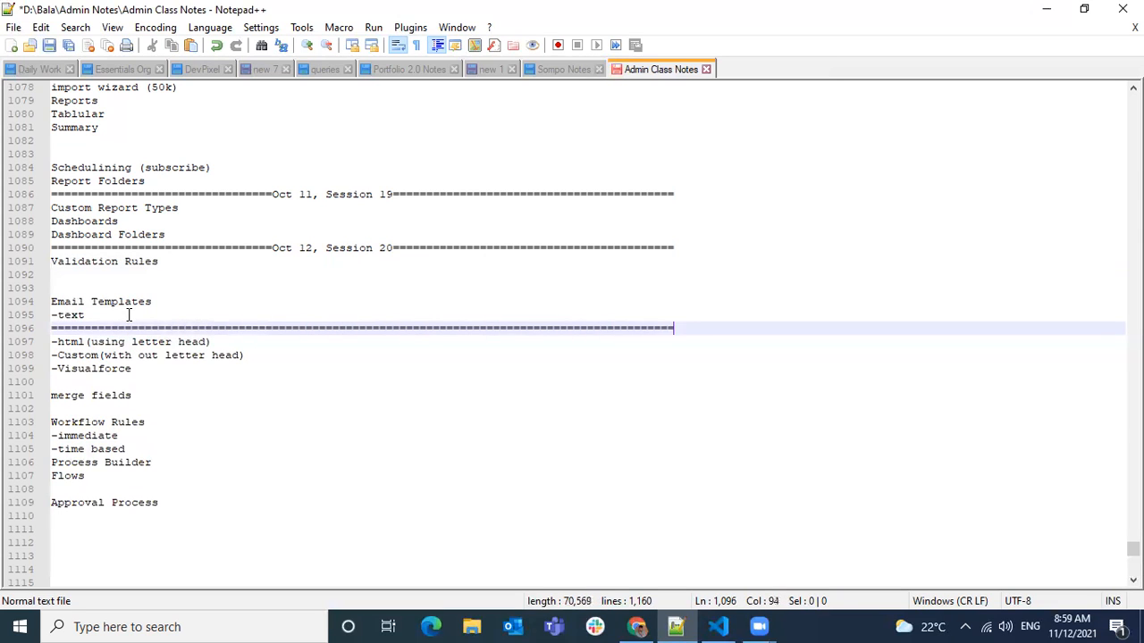
# Copy the "Email Templates" heading onto a new line above "-html(using letter head)" and save the notes.
pyautogui.moveTo(153, 302); pyautogui.dragTo(18, 302)
pyautogui.hotkey('ctrl', 'c')
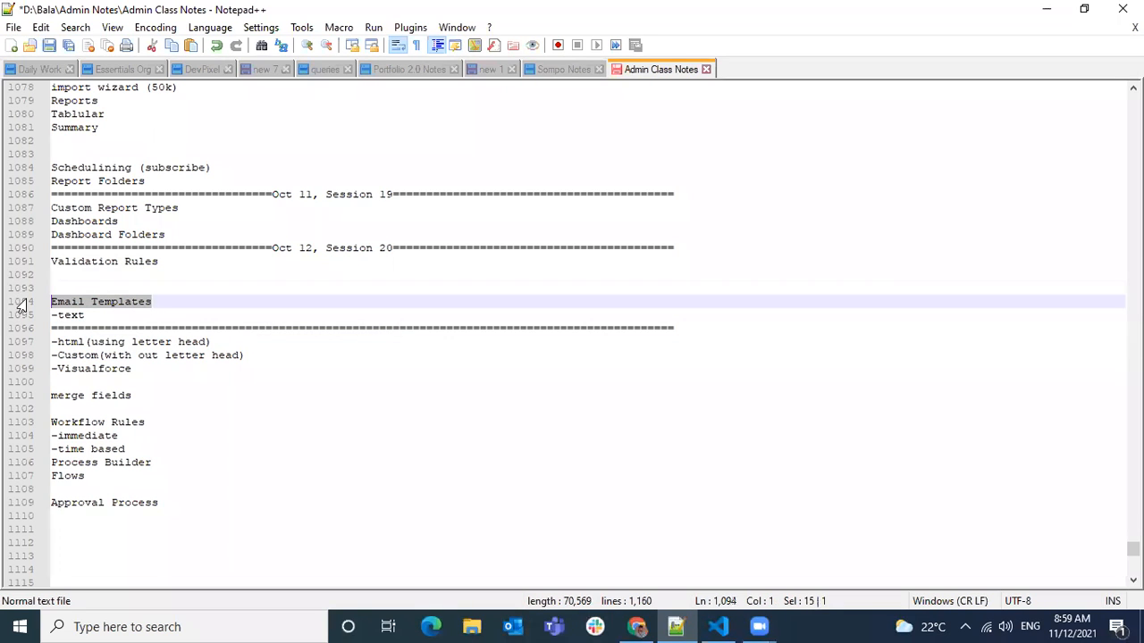
pyautogui.click(54, 342)
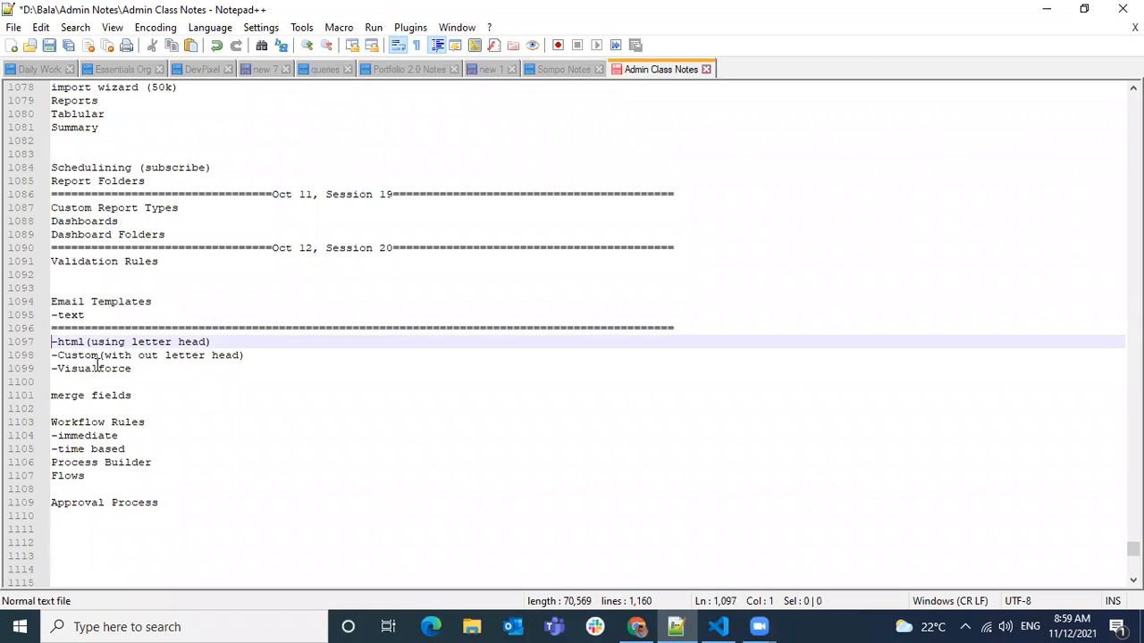
pyautogui.press('Return')
pyautogui.press('Up')
pyautogui.hotkey('ctrl', 'v')
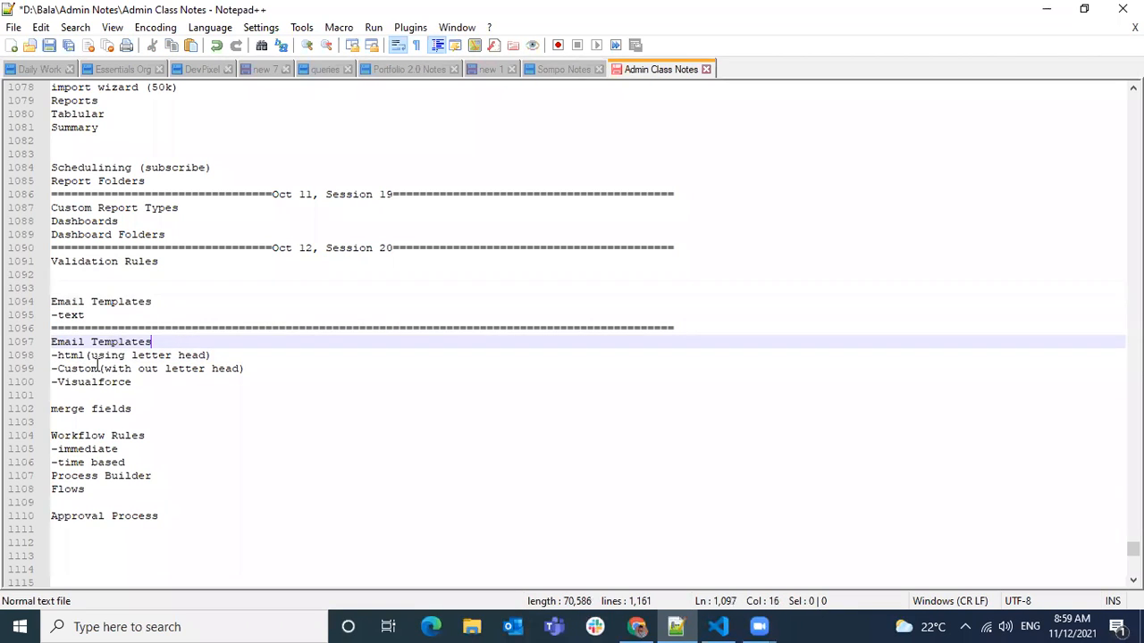
pyautogui.click(402, 399)
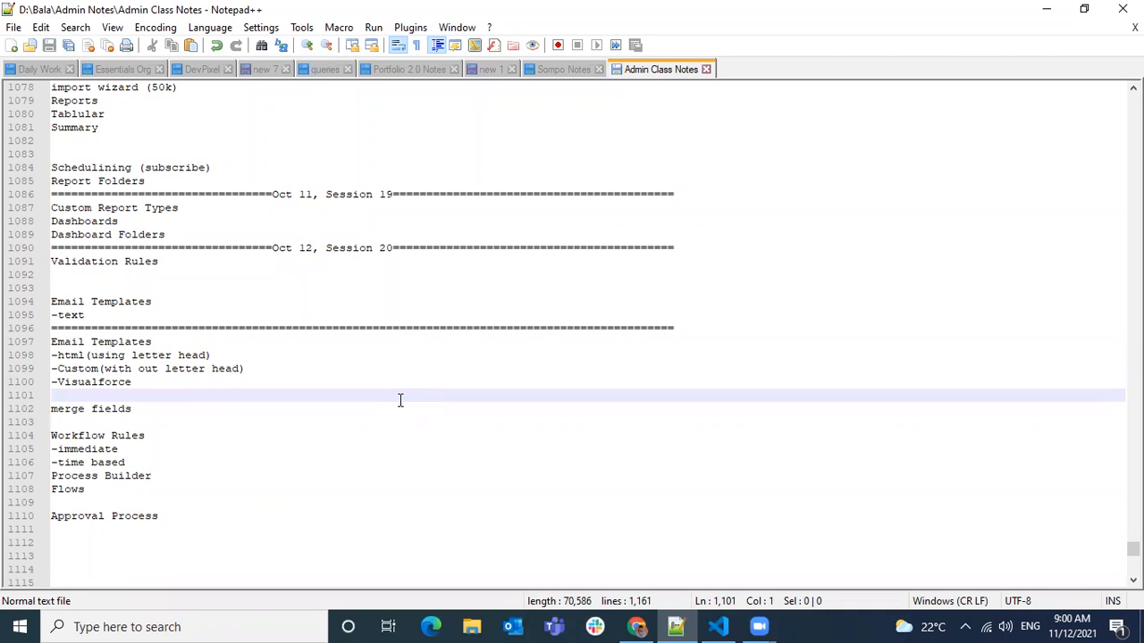